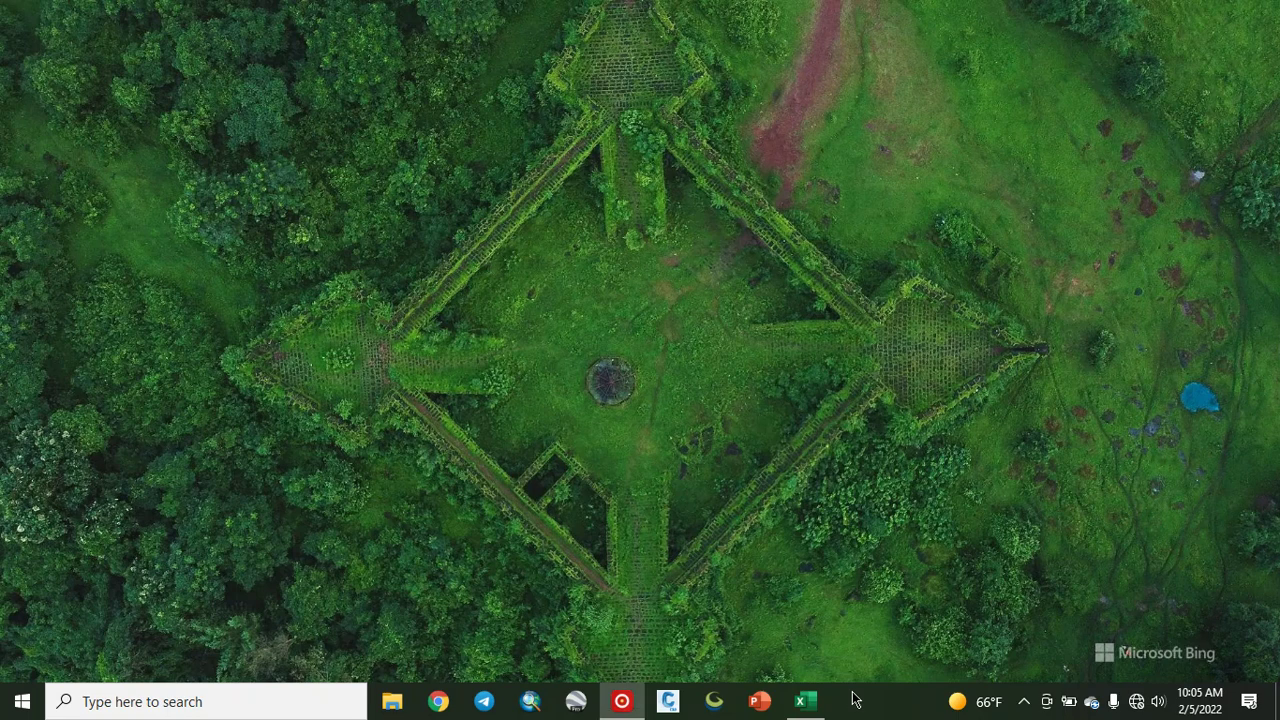
Step: Launch Excel and create a new blank workbook
left_click(639, 702)
left_click(815, 711)
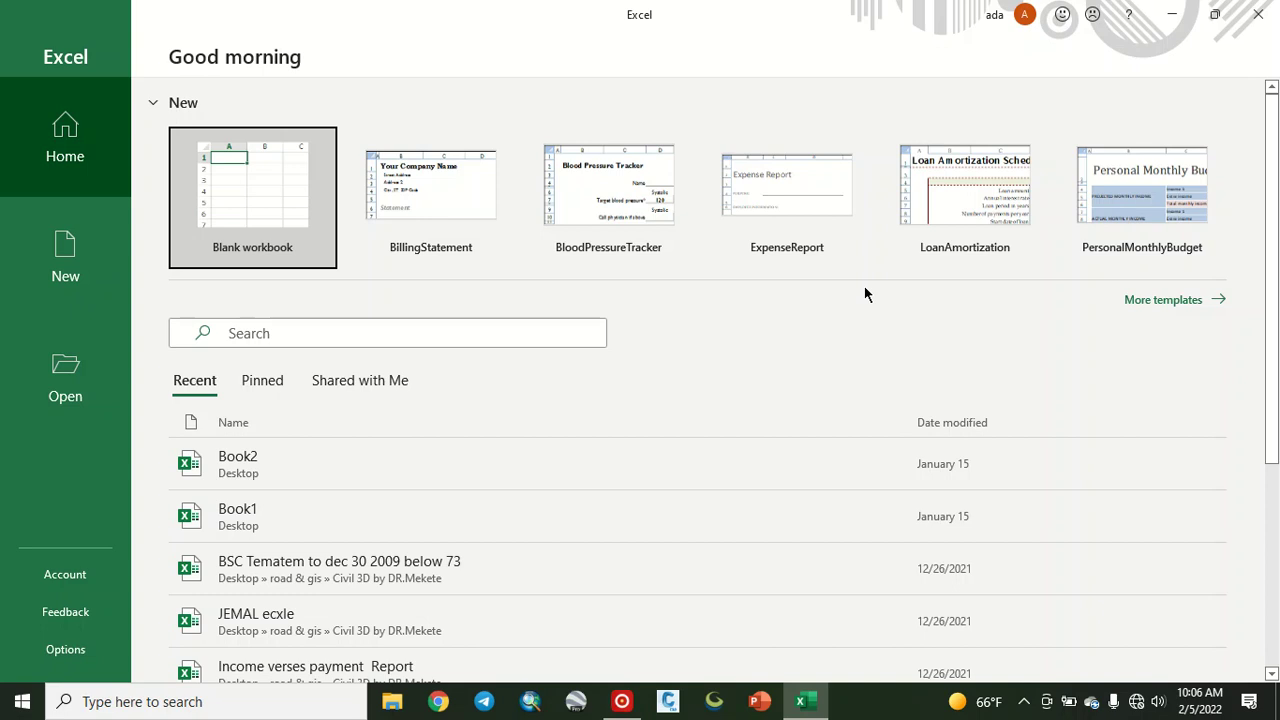
left_click(254, 200)
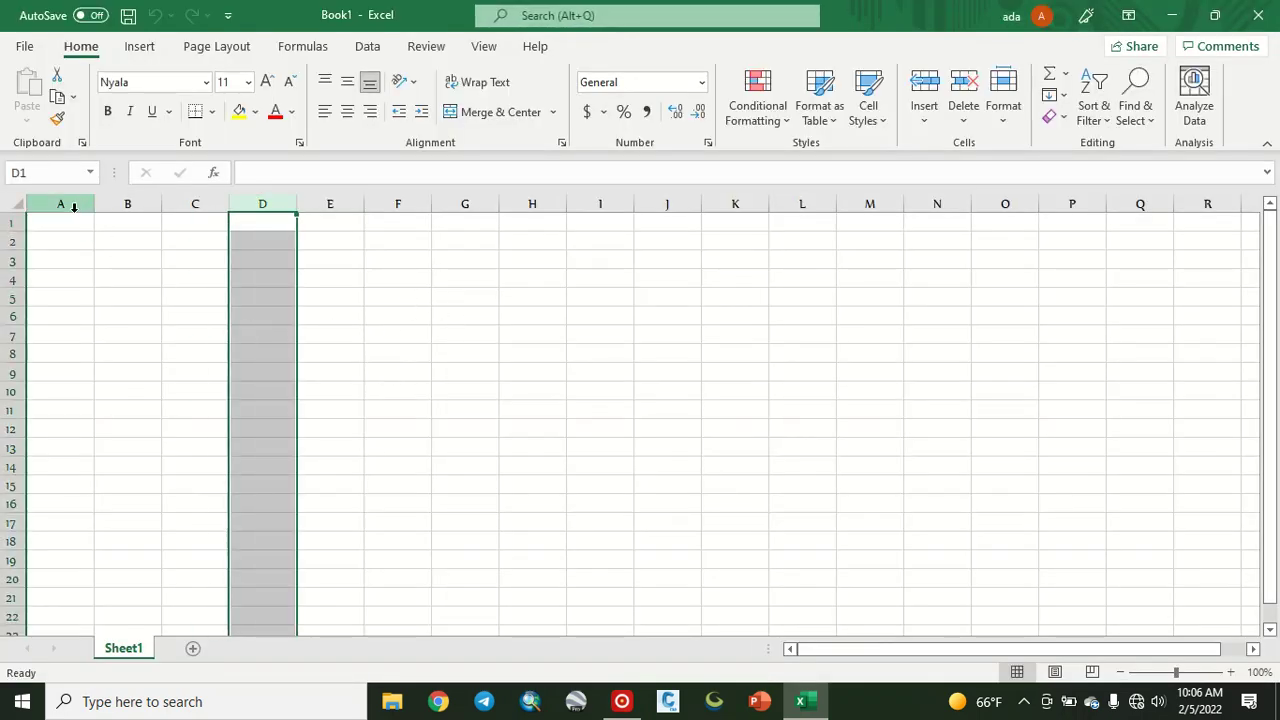
Step: Clear the column D selection and return focus to the Book1 workbook
left_click(71, 227)
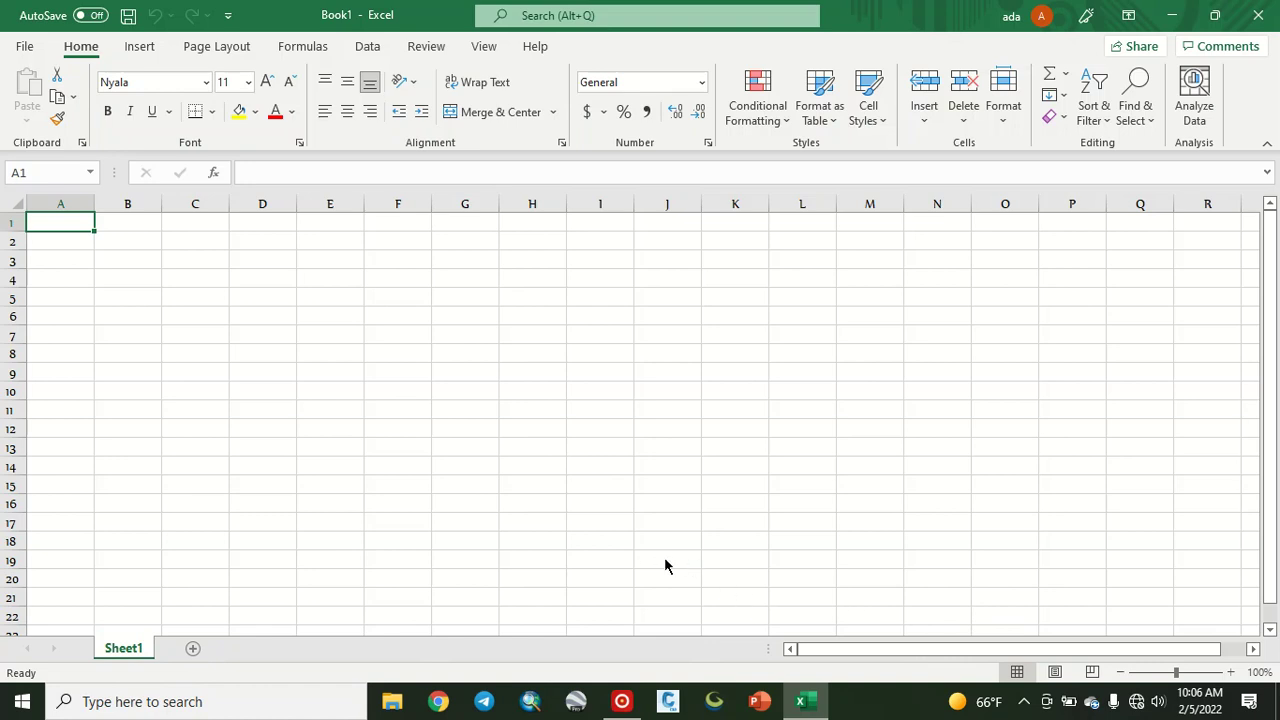
key("ctrl+2")
left_click_drag(61, 587, 176, 684)
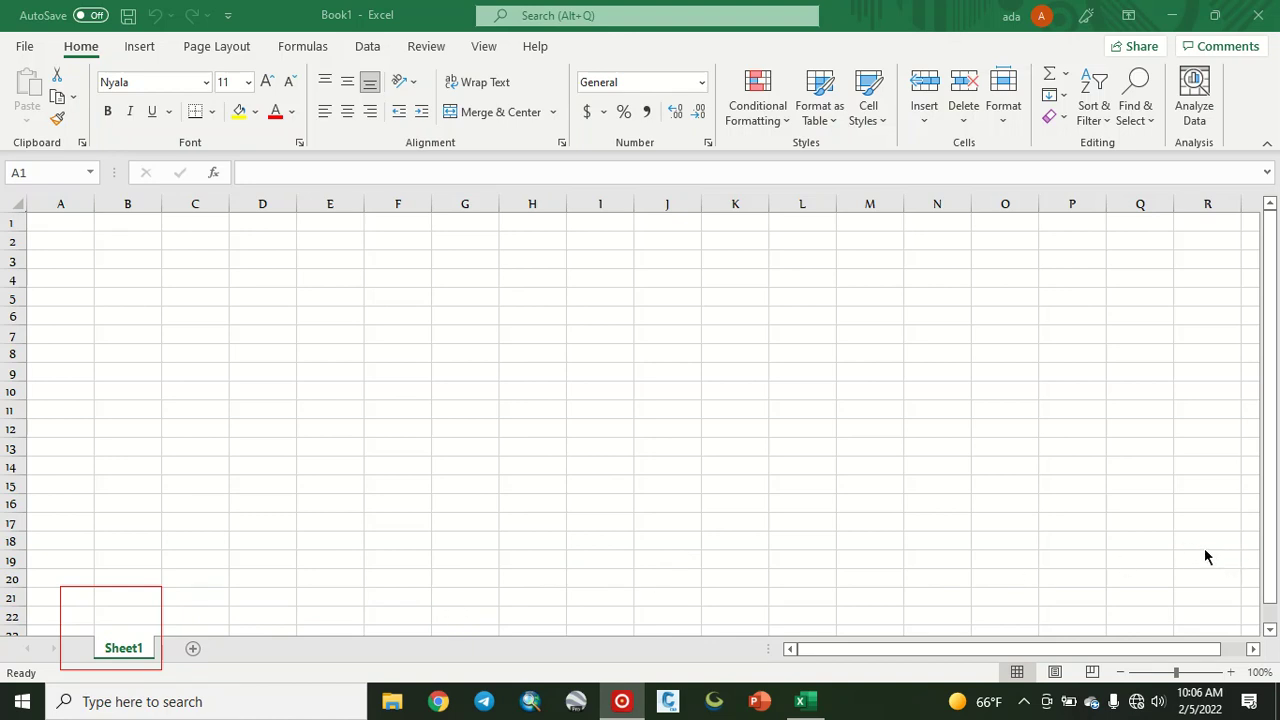
left_click(127, 647)
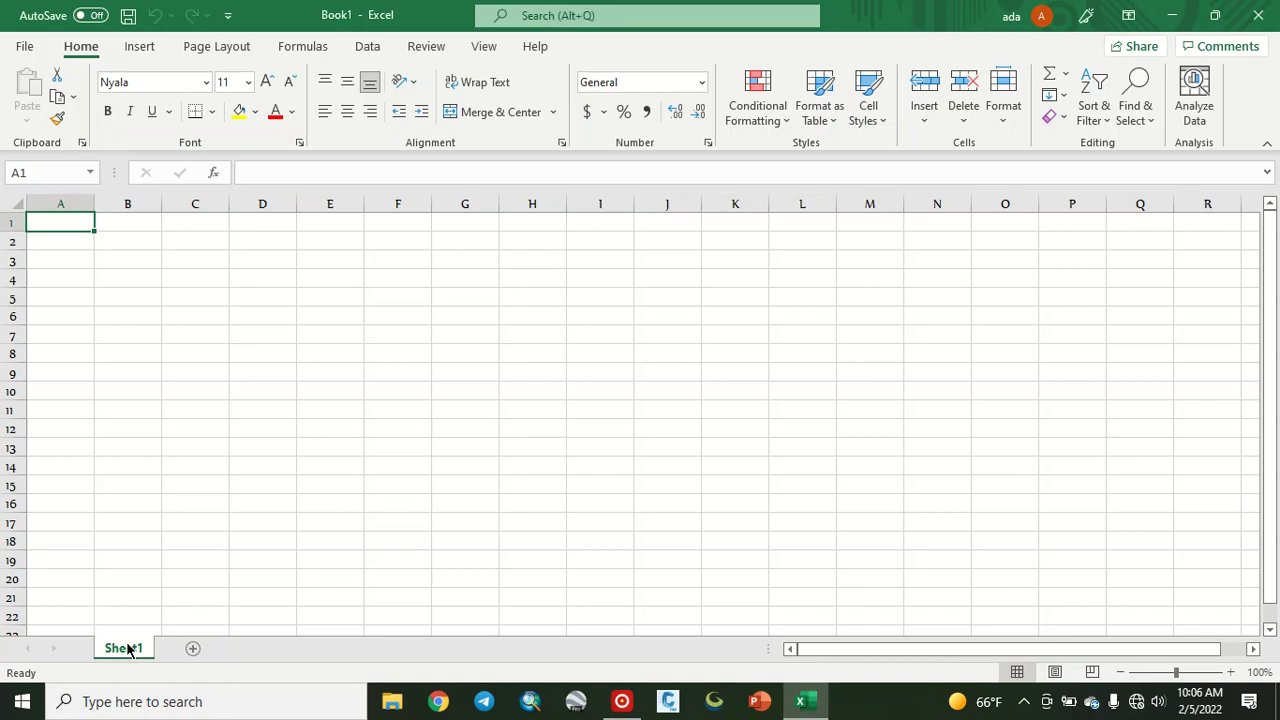
Step: Rename Sheet1 to 'ada'
right_click(121, 655)
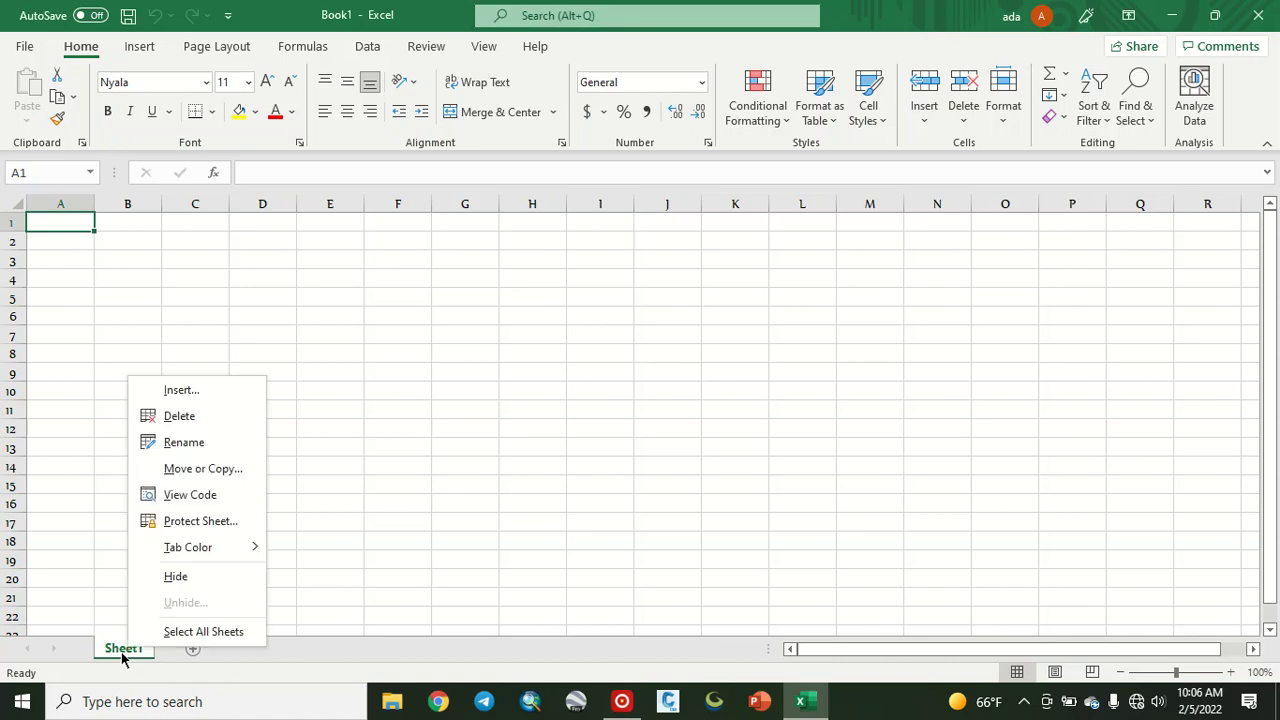
left_click(188, 445)
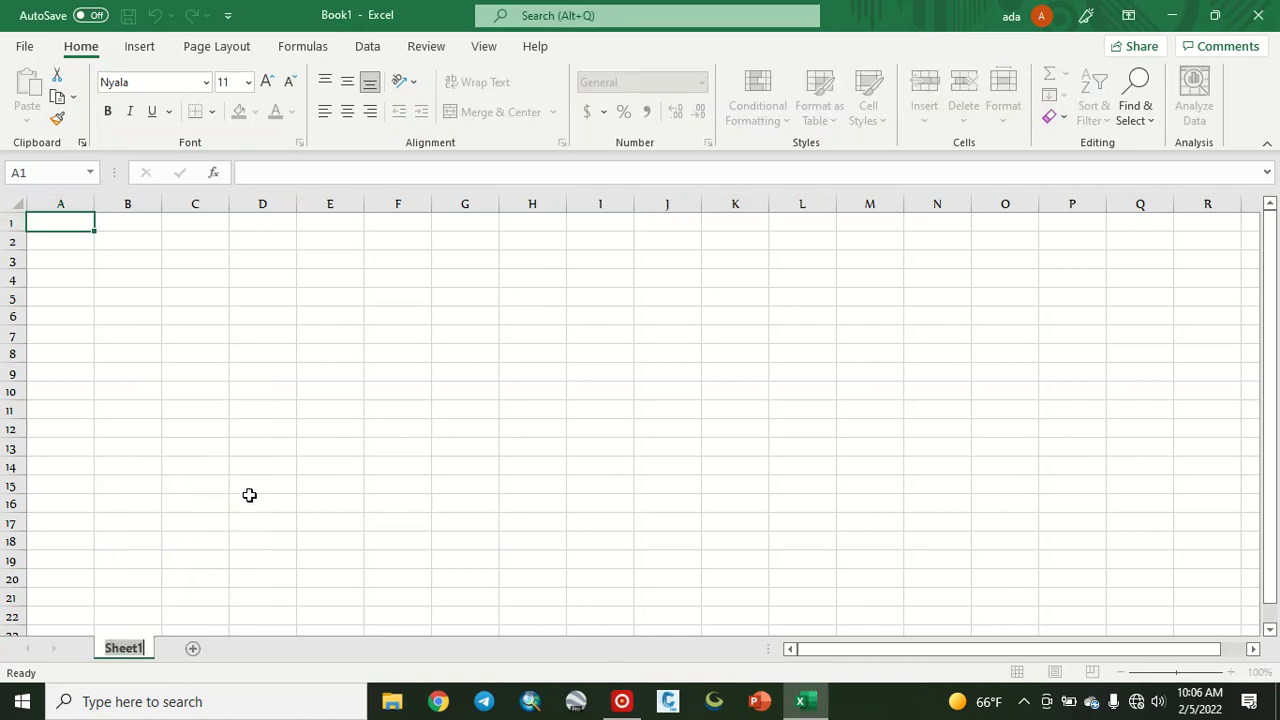
type("ada")
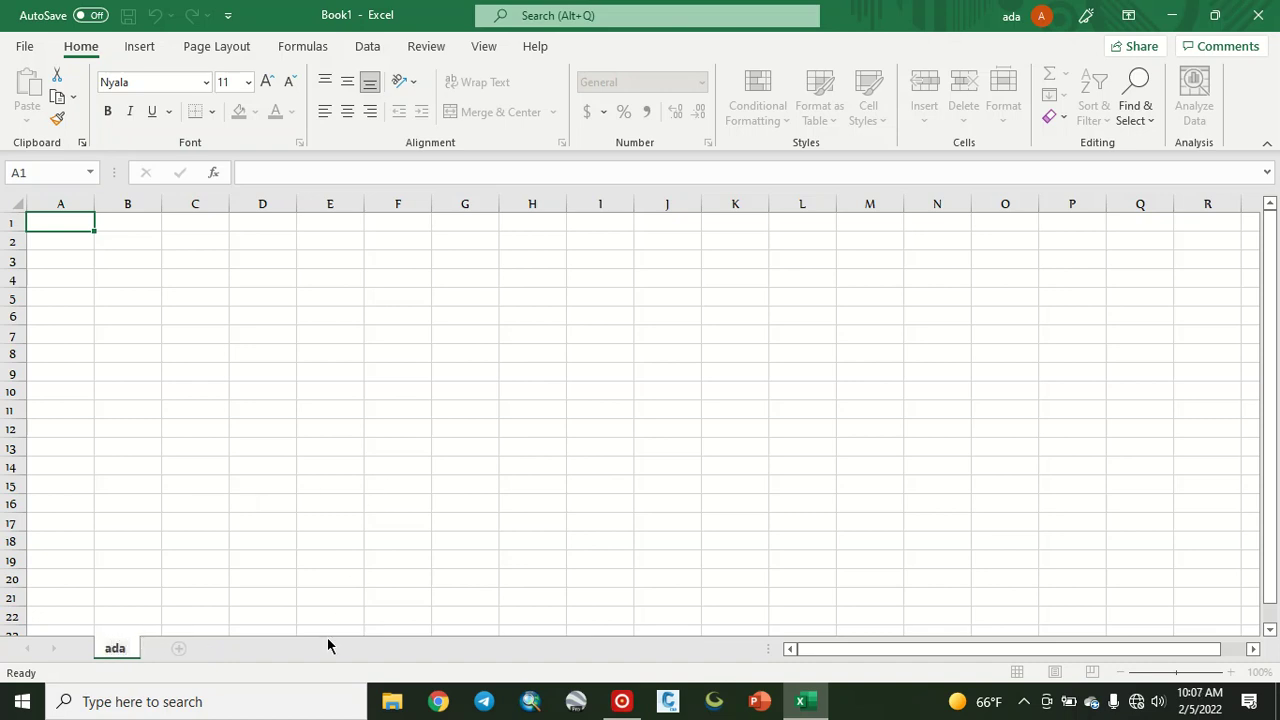
left_click(118, 591)
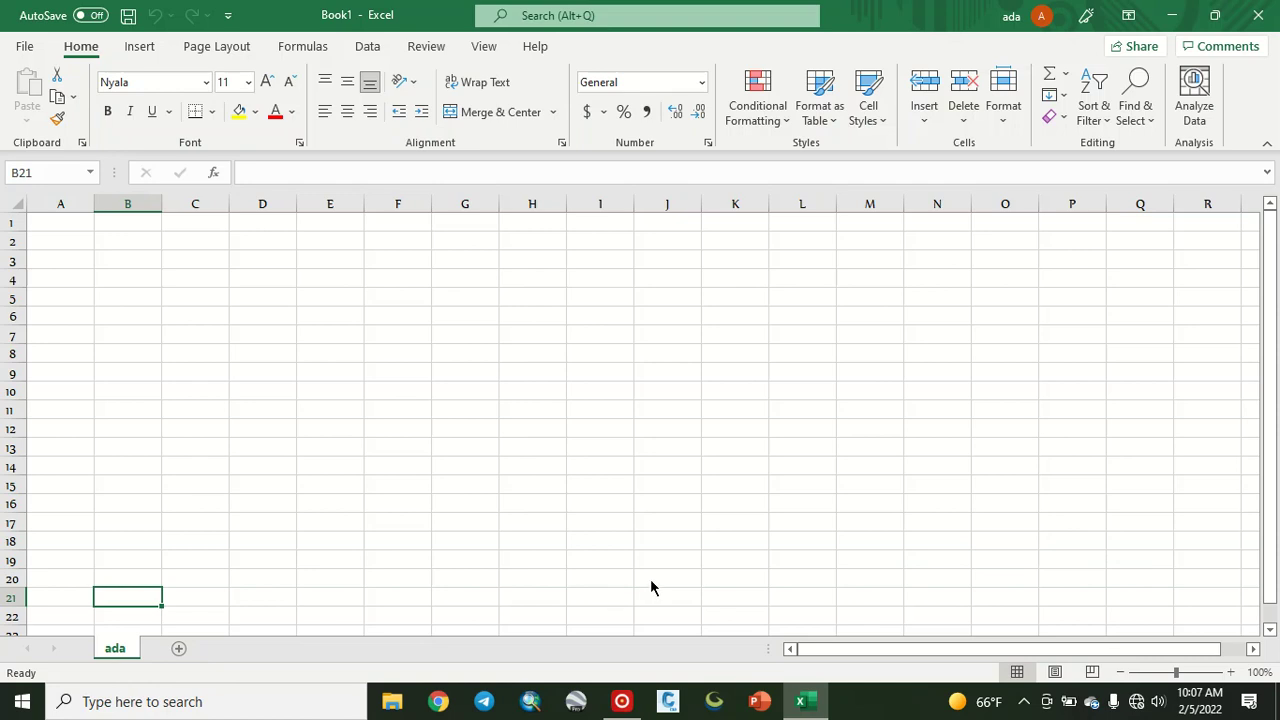
Step: Add Sheet2 after 'ada', then return to 'ada' and select cell B3
left_click(172, 649)
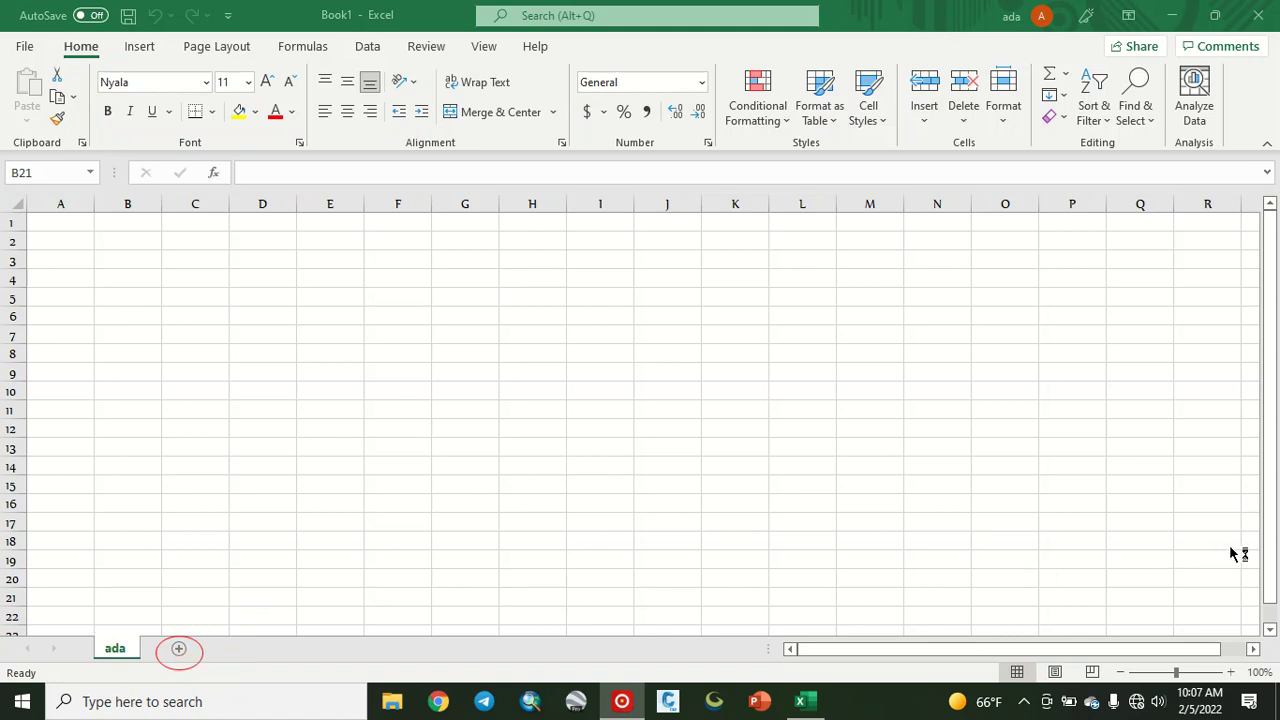
left_click(177, 649)
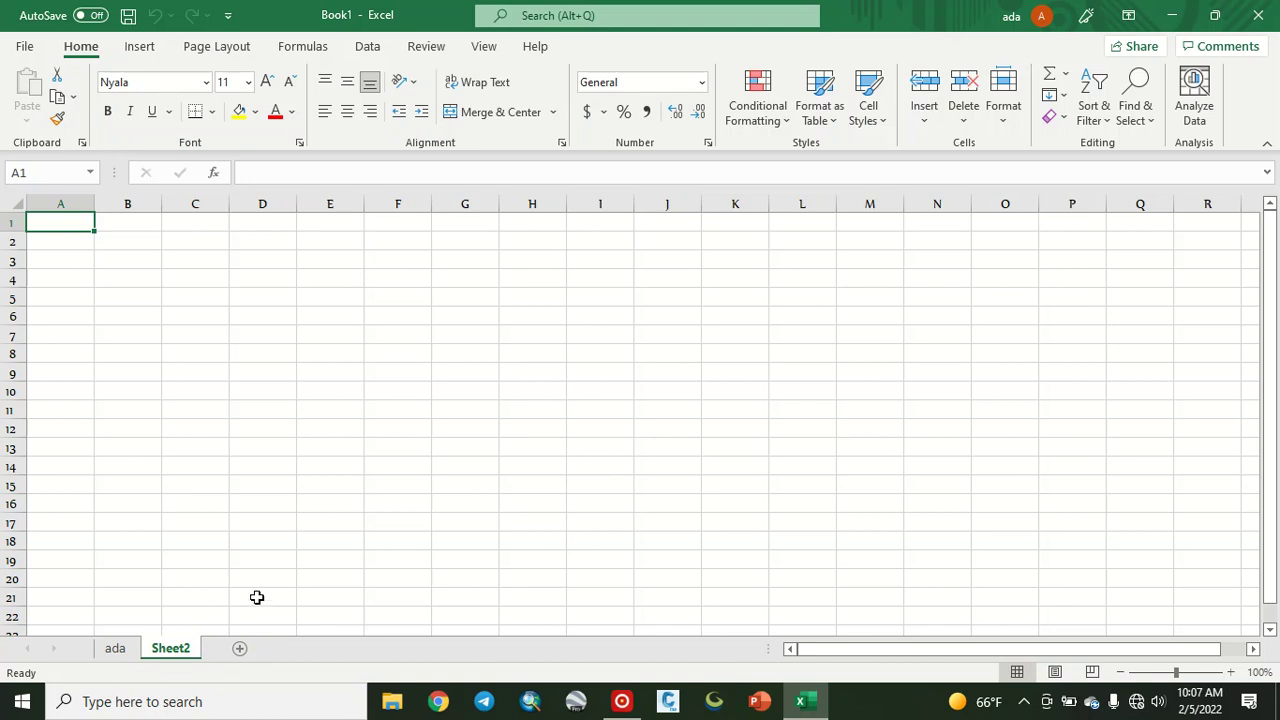
left_click(115, 648)
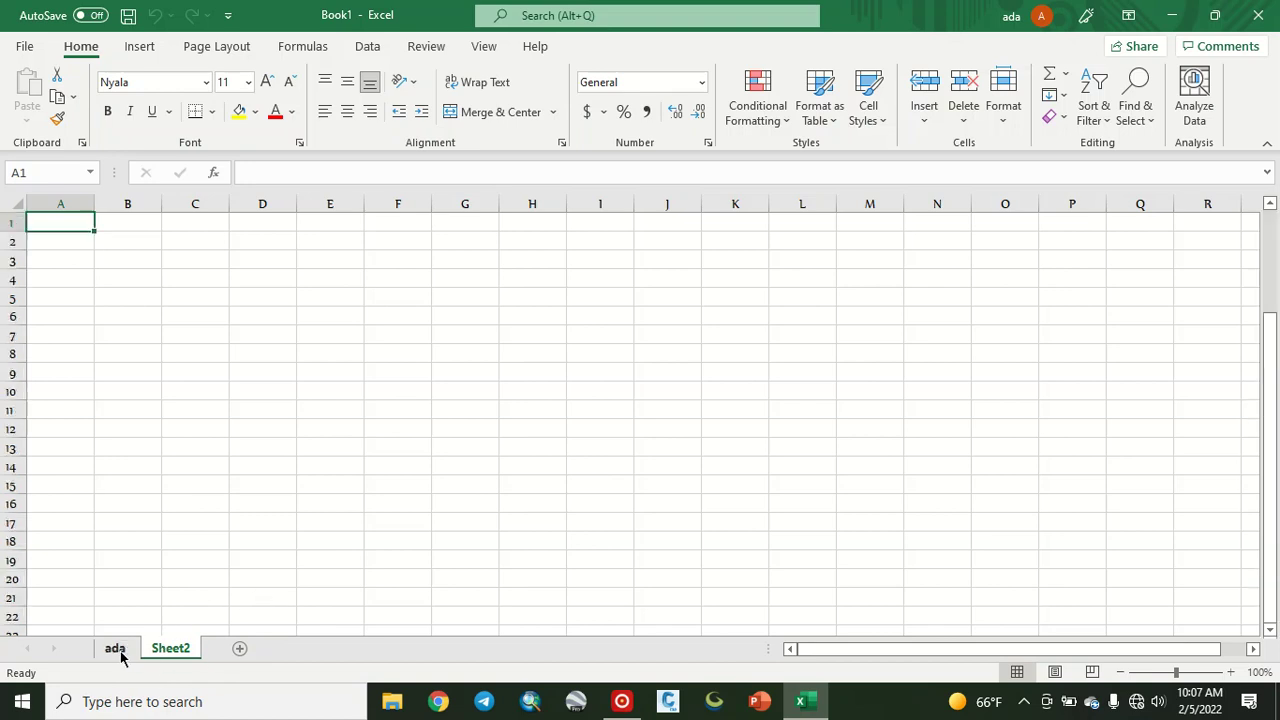
left_click(139, 262)
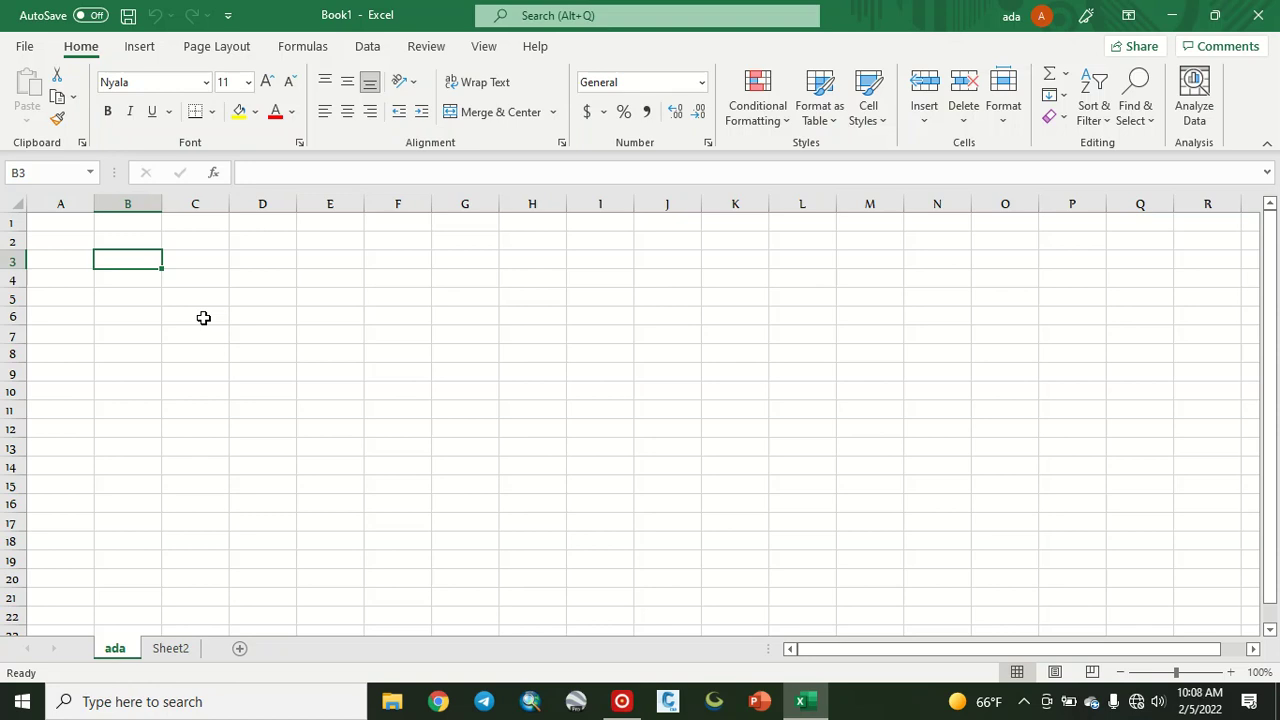
Step: Enter Monday in cell B3, leaving C3 empty
type("mo")
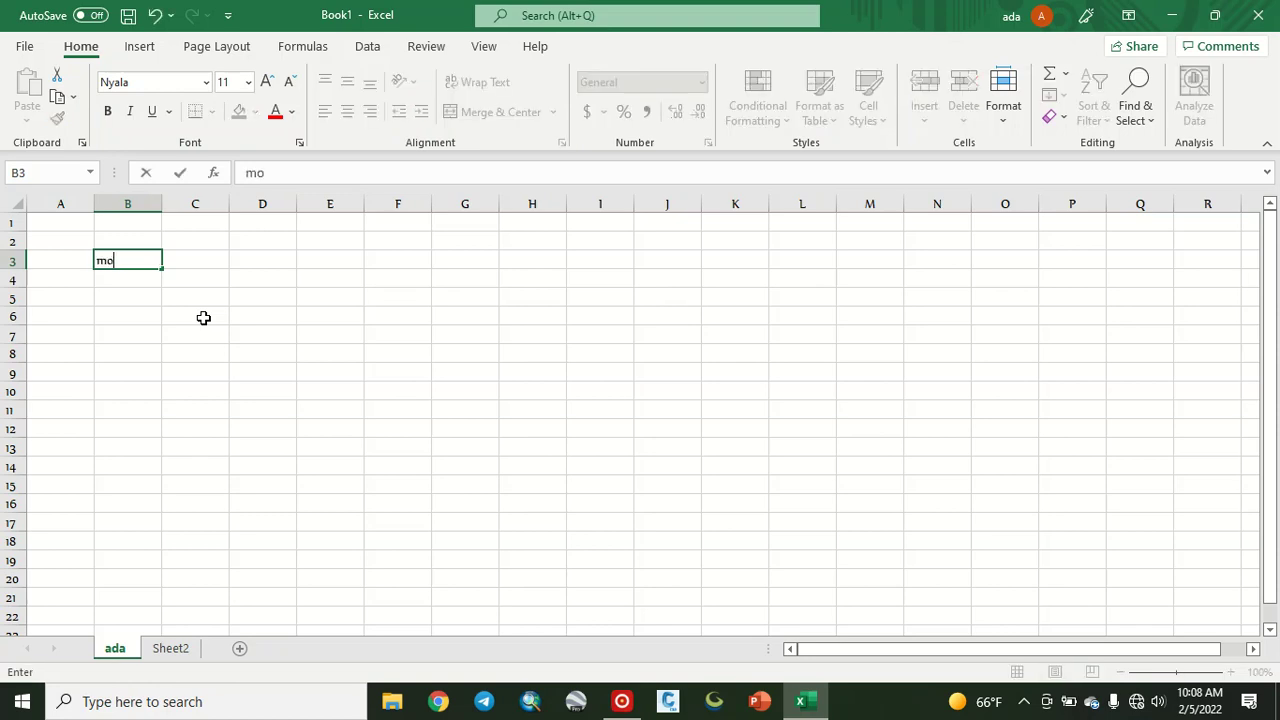
type("n")
type("day")
left_click(195, 262)
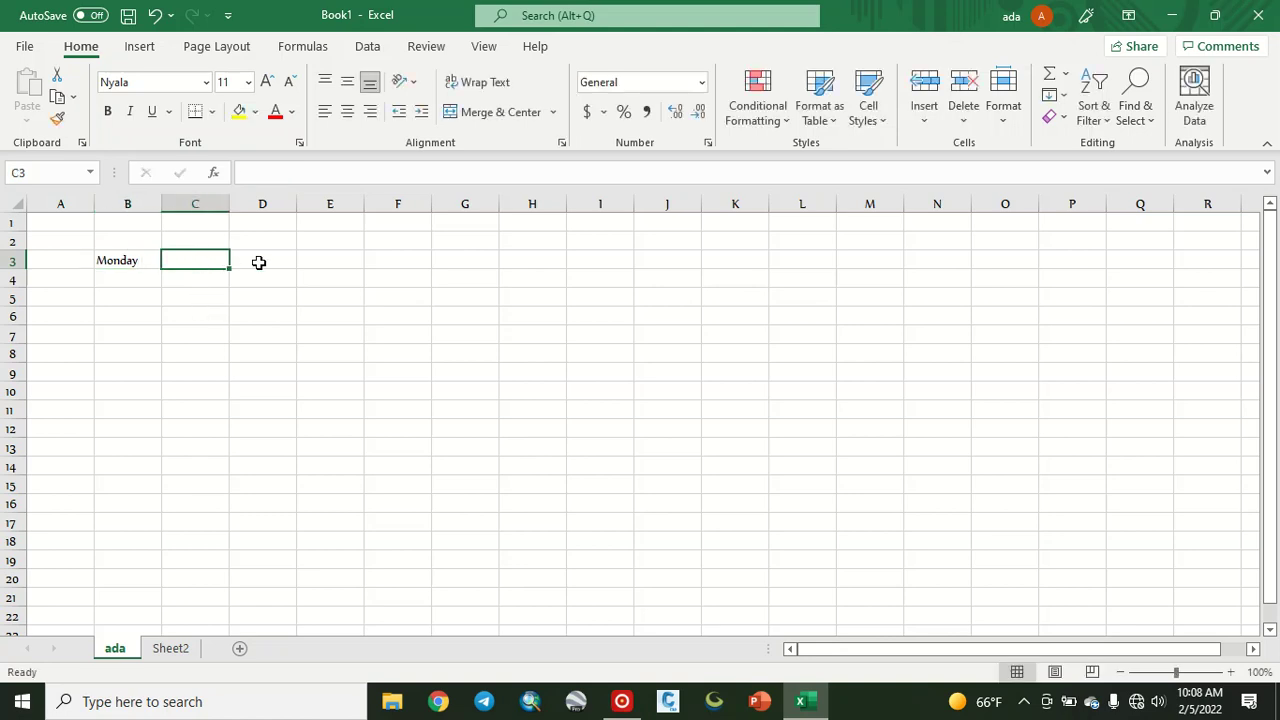
type("tu")
key("BackSpace")
key("BackSpace")
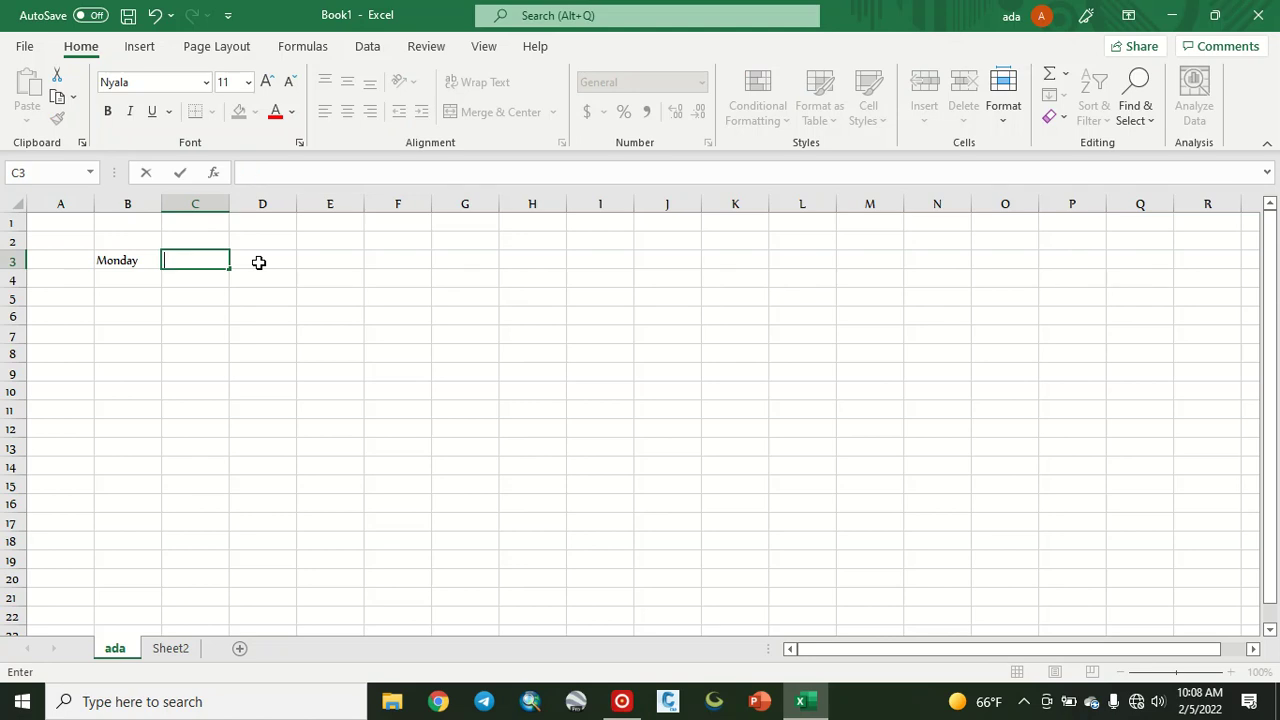
left_click(120, 260)
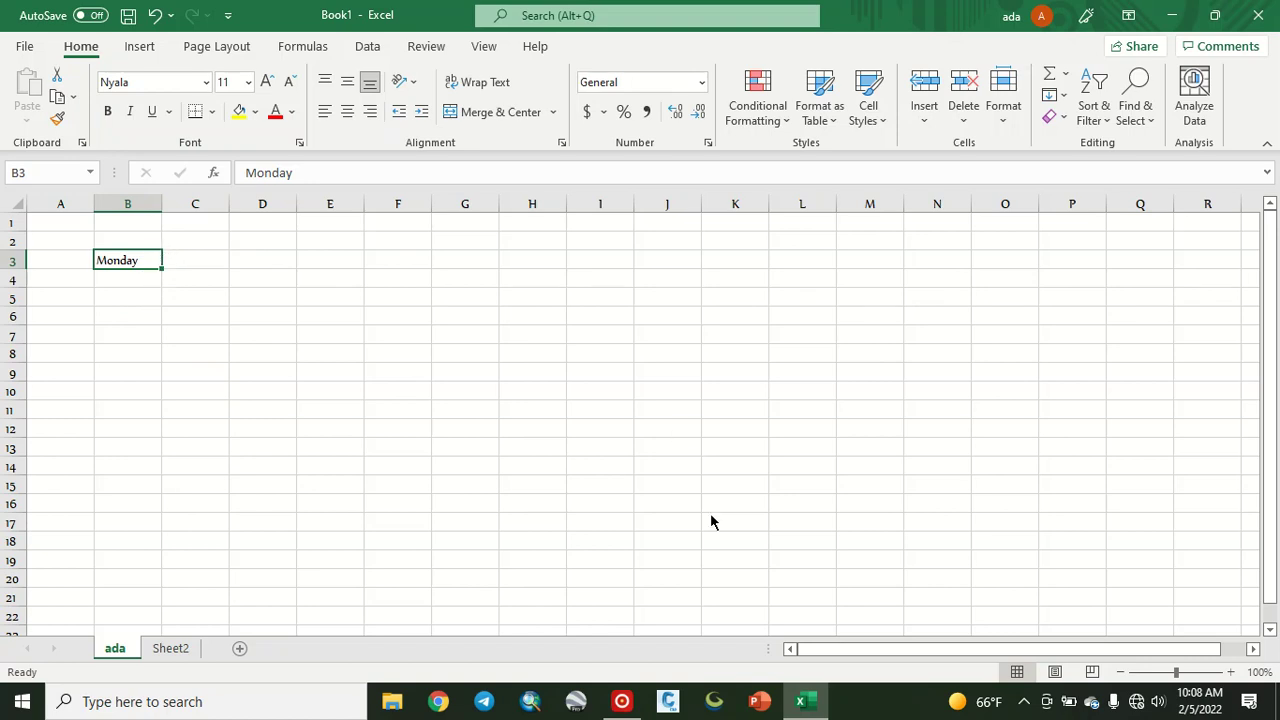
Step: Test-fill the weekday series down to row 10 and across to column I, then undo both fills
left_click_drag(366, 380, 88, 274)
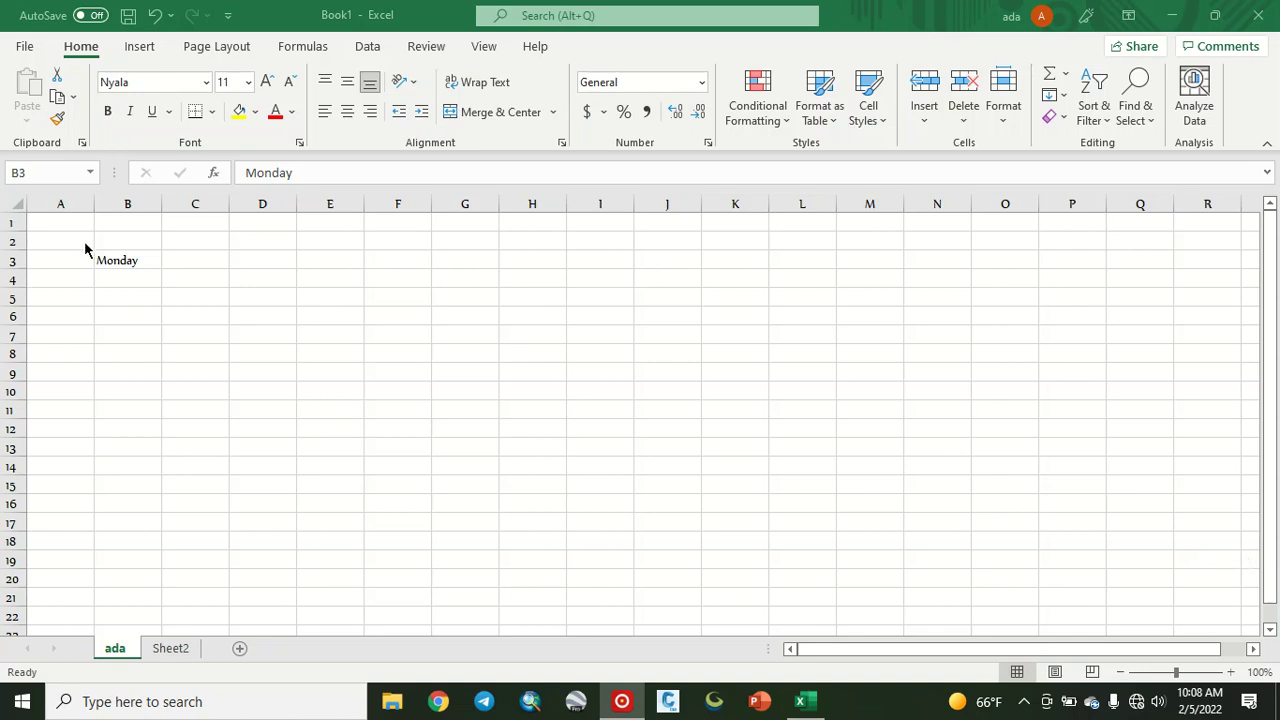
left_click(126, 260)
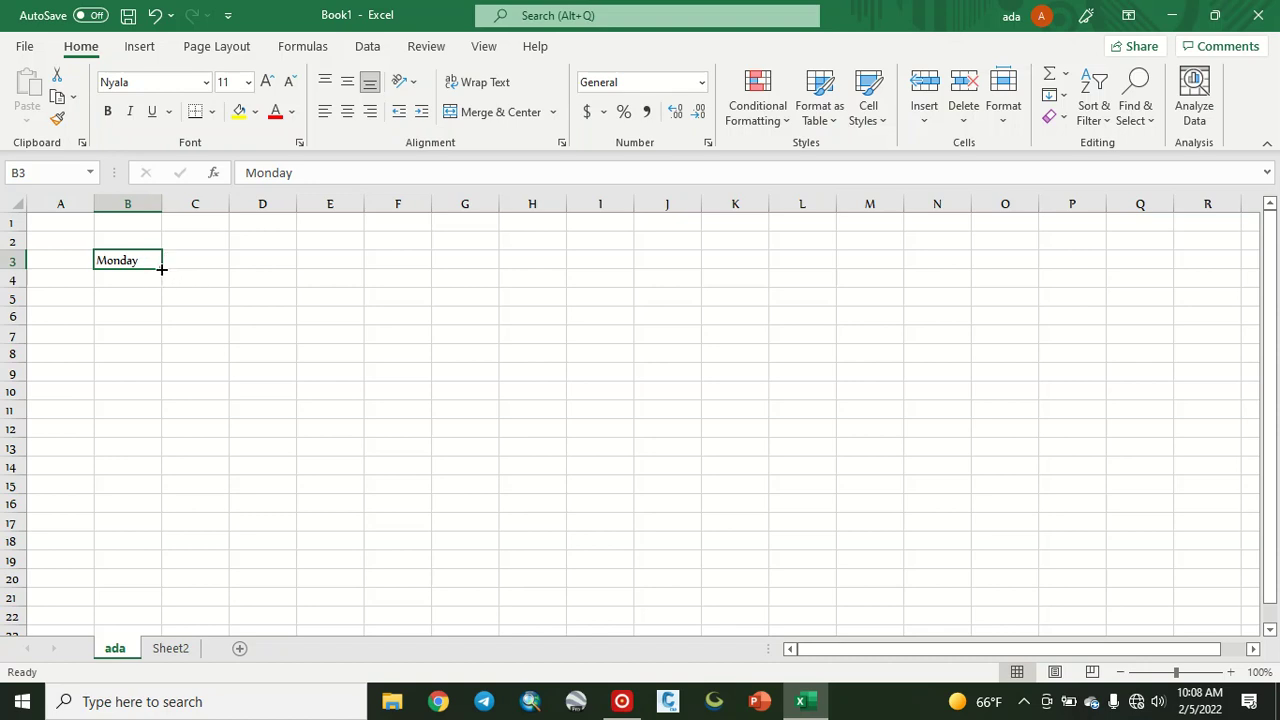
left_click_drag(161, 269, 164, 400)
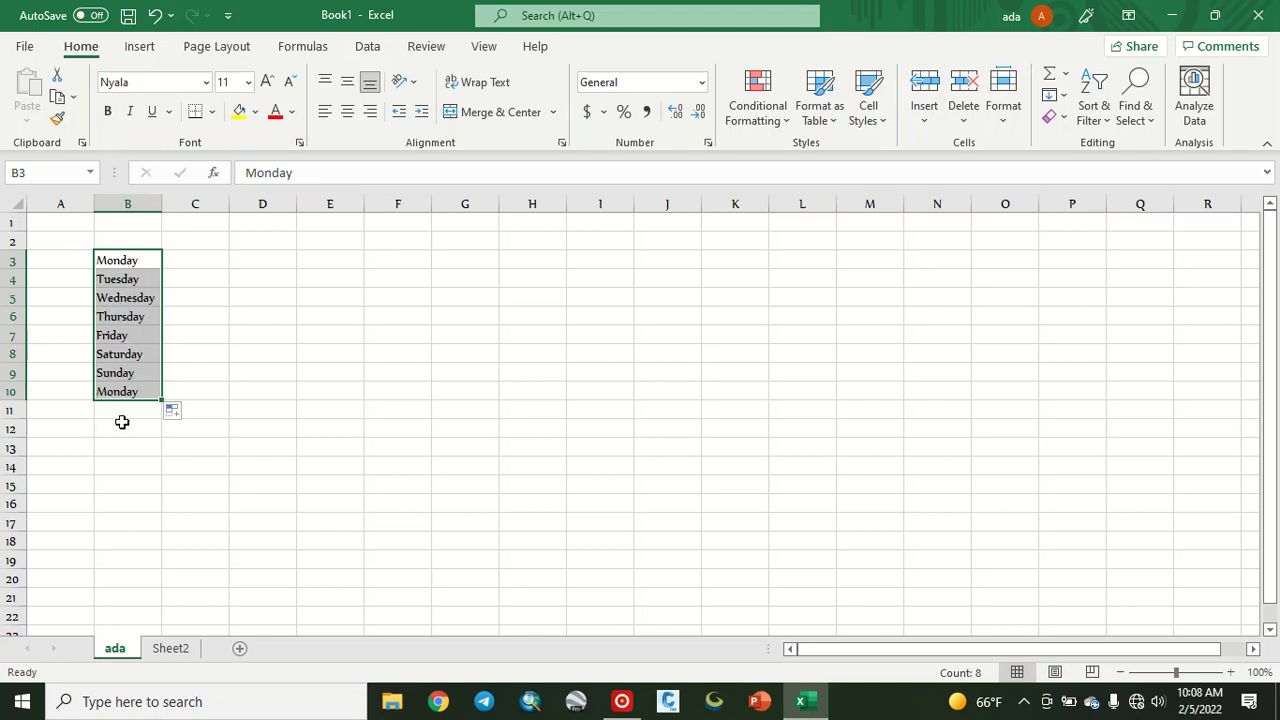
left_click(135, 262)
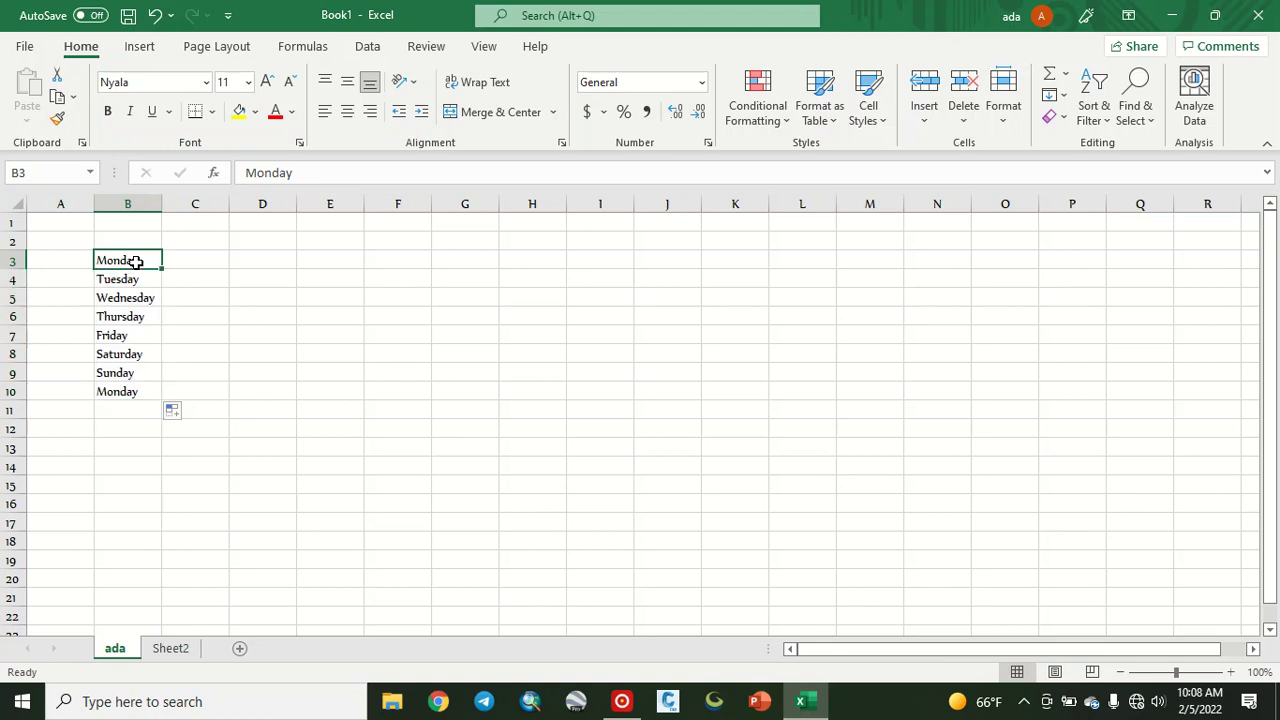
left_click_drag(161, 268, 630, 262)
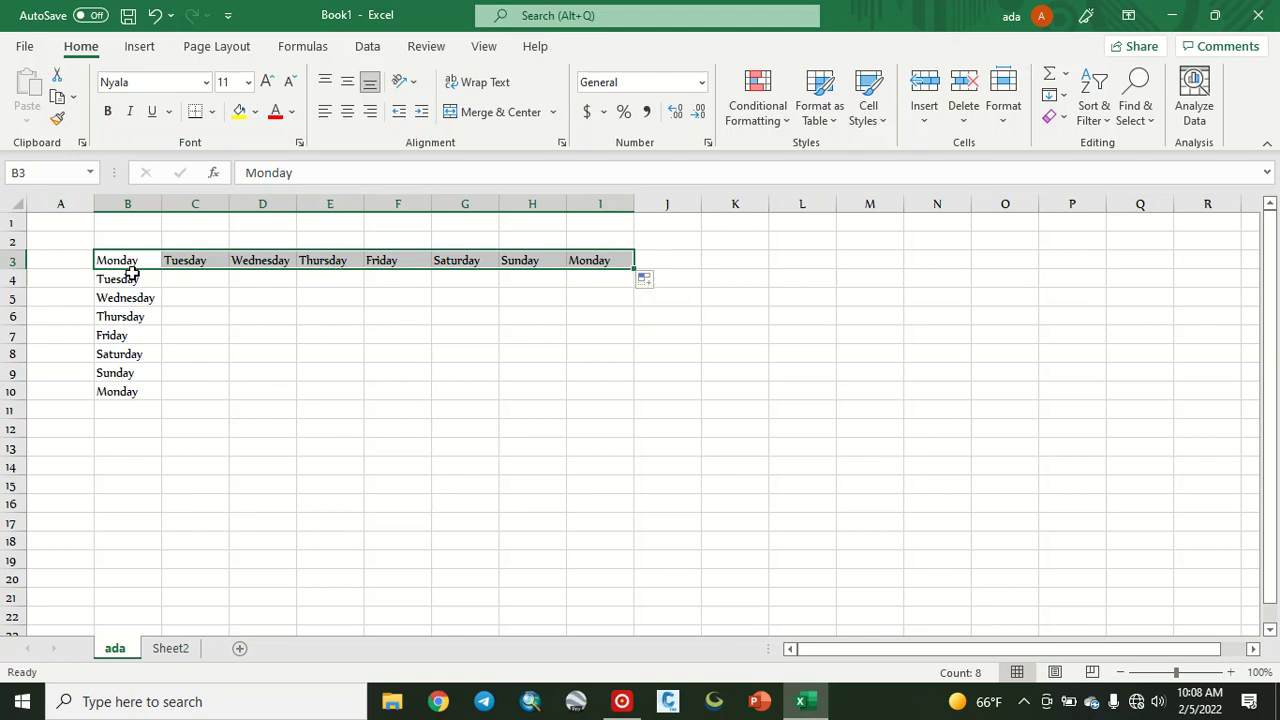
left_click(155, 16)
left_click(155, 16)
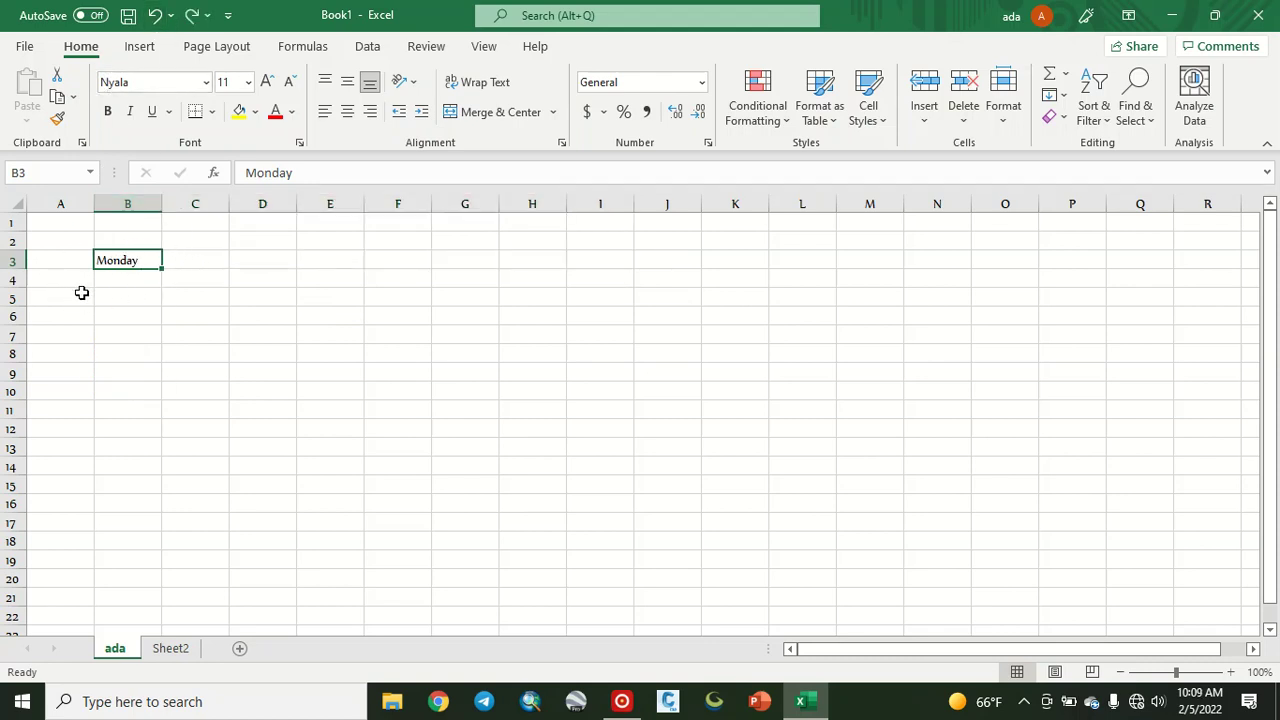
Step: Enter jun in D3 and fill the month series down to row 17
left_click(181, 264)
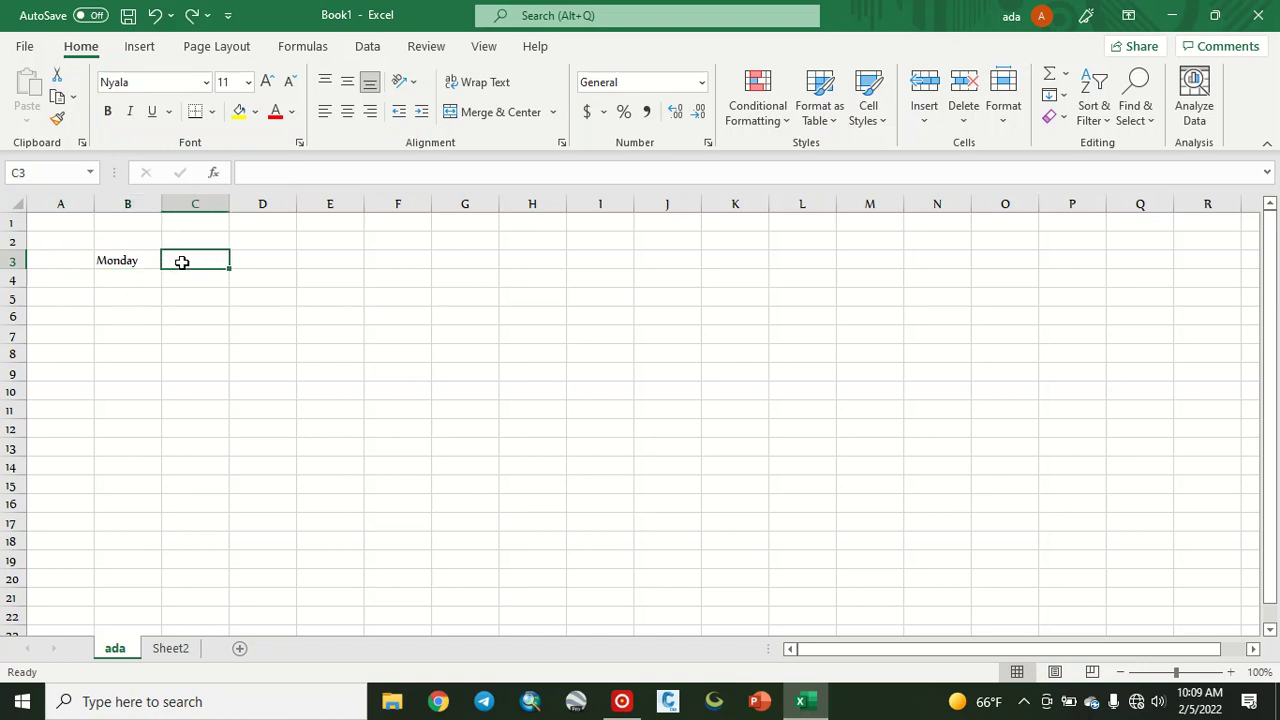
left_click(274, 266)
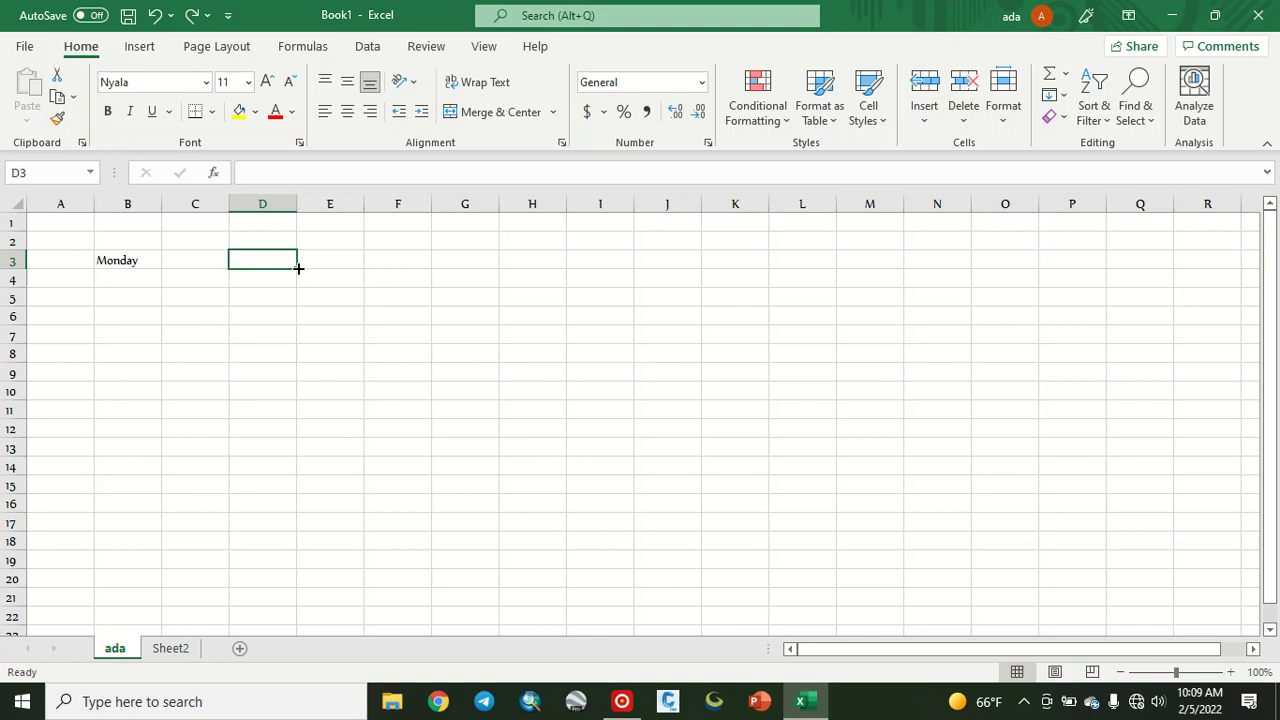
type("jun")
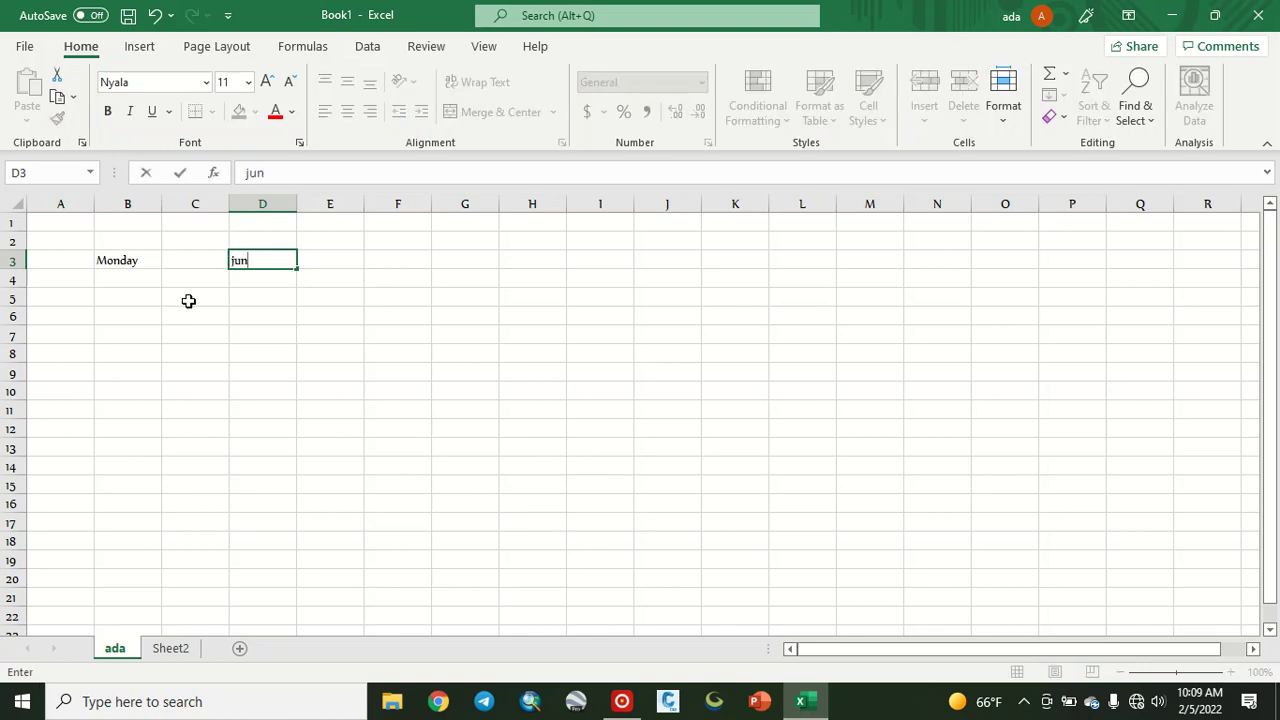
left_click(208, 384)
left_click(274, 255)
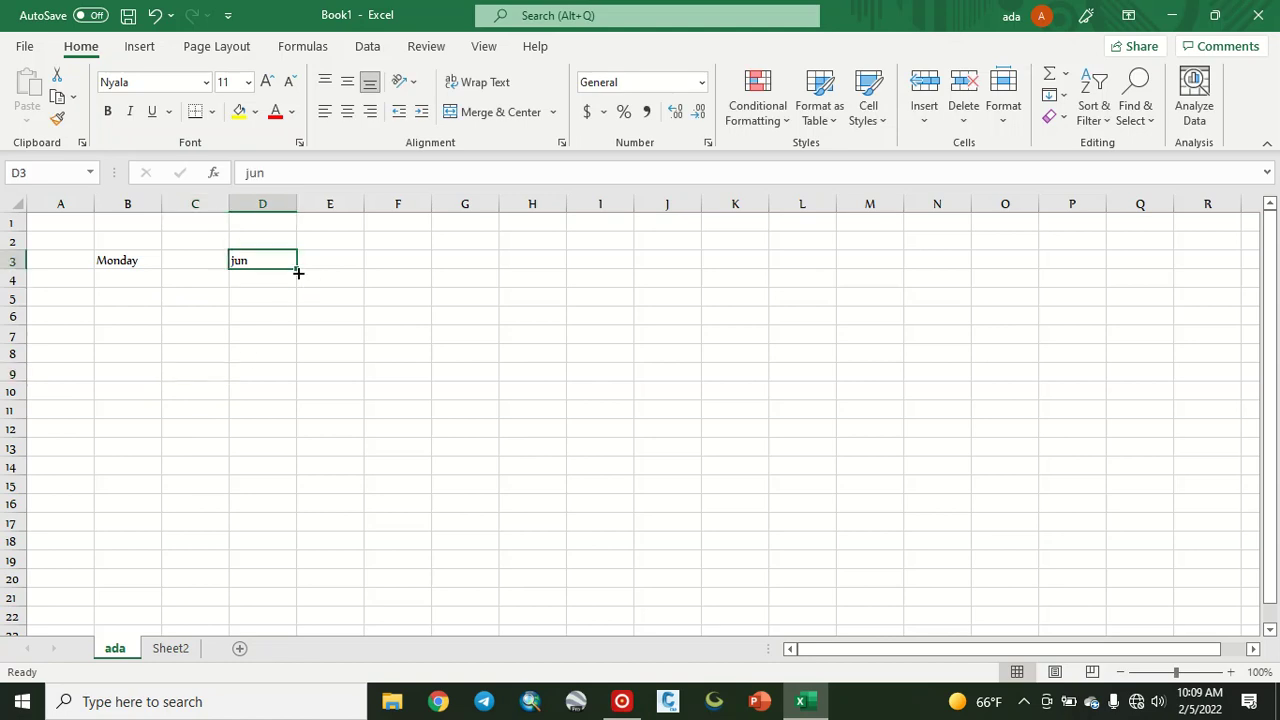
left_click_drag(297, 270, 302, 530)
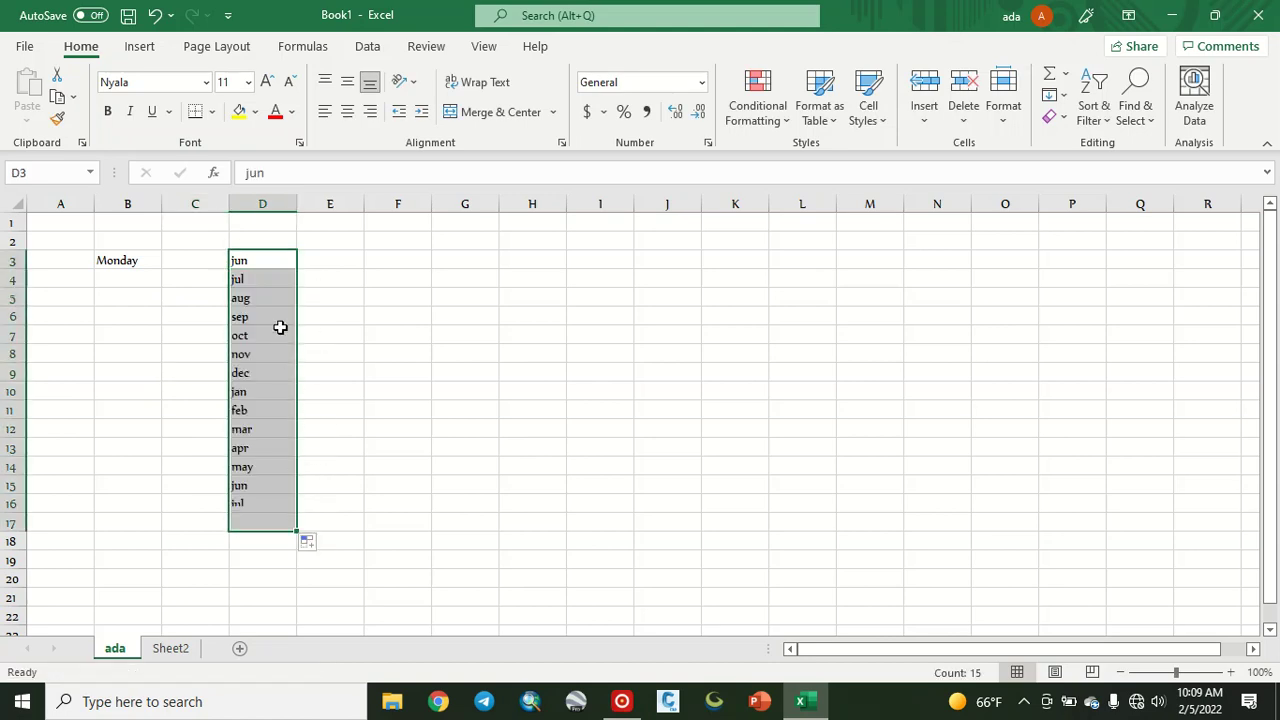
Step: Fill the month series across row 3 to column L, then undo that fill
left_click(283, 262)
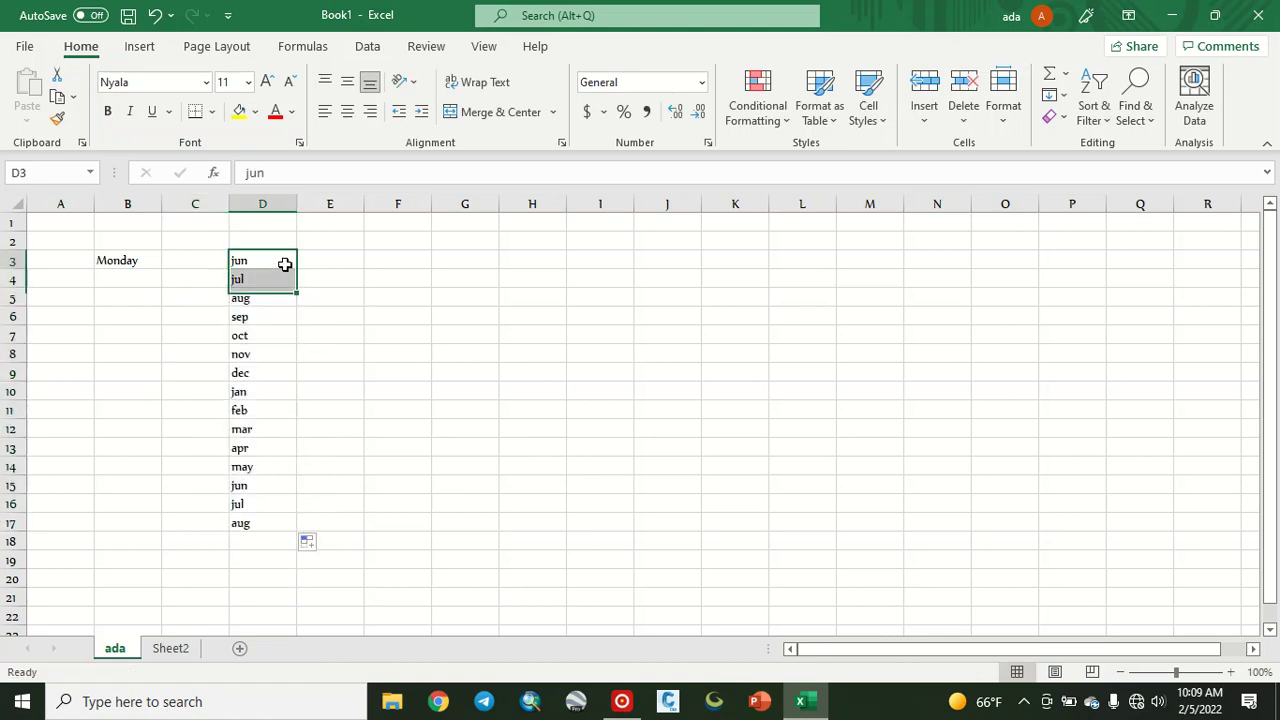
left_click_drag(300, 270, 830, 272)
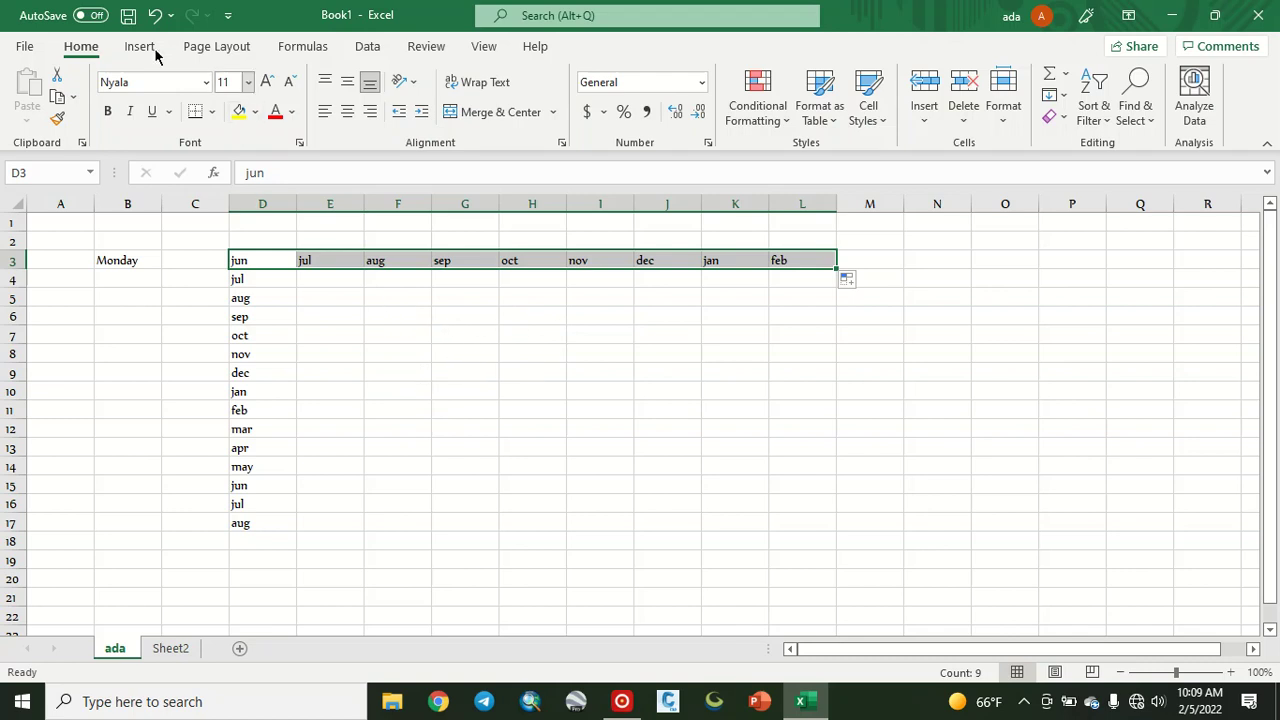
left_click(155, 15)
scroll(400, 313, "down", 2)
scroll(400, 313, "up", 2)
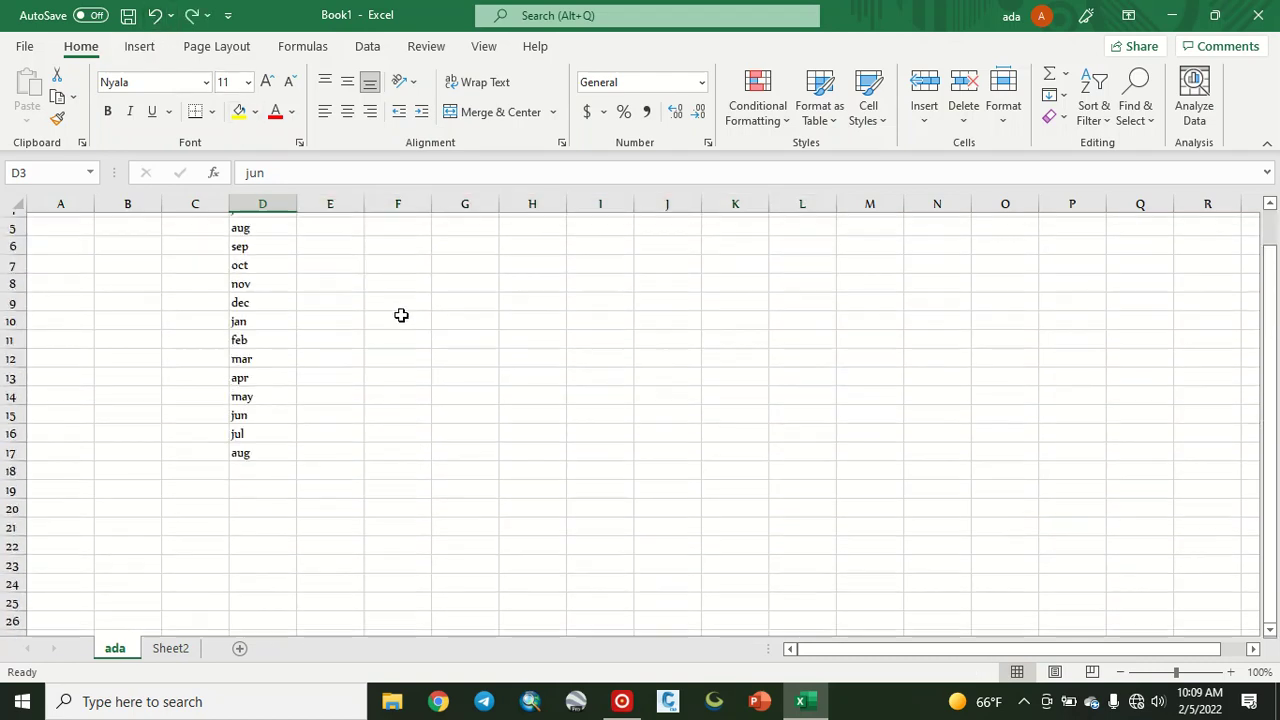
left_click(477, 276)
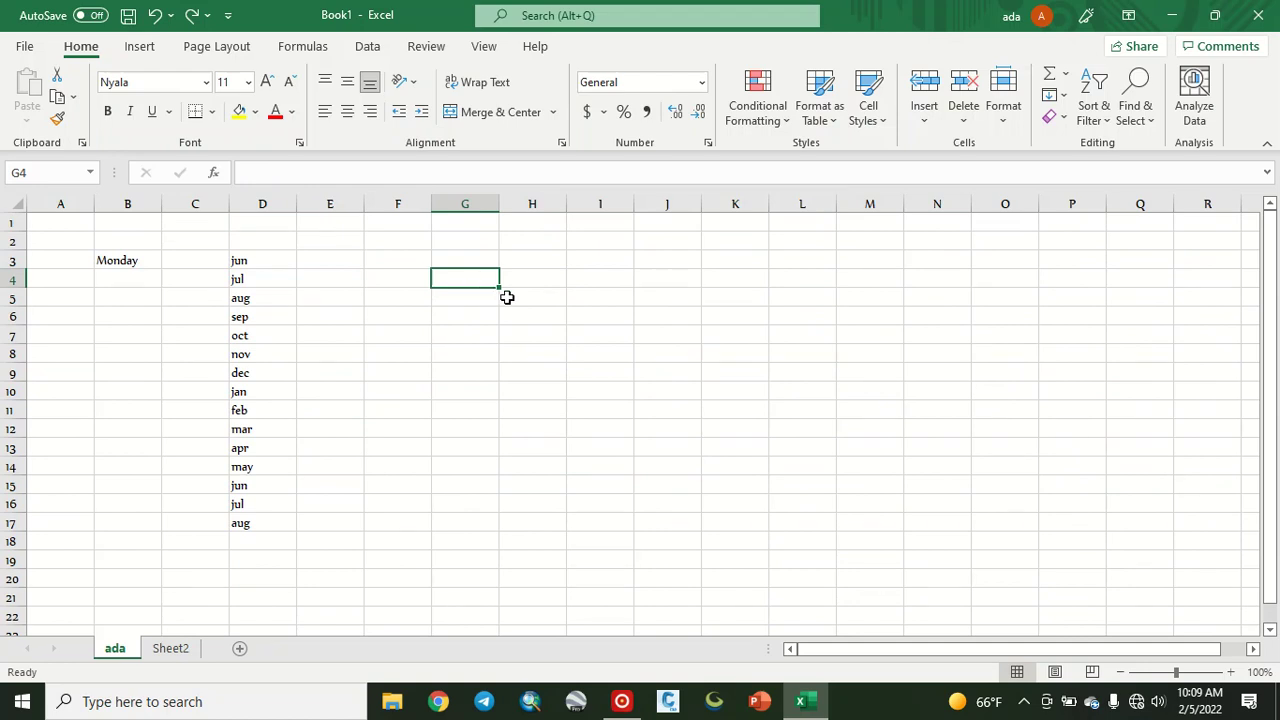
type("1")
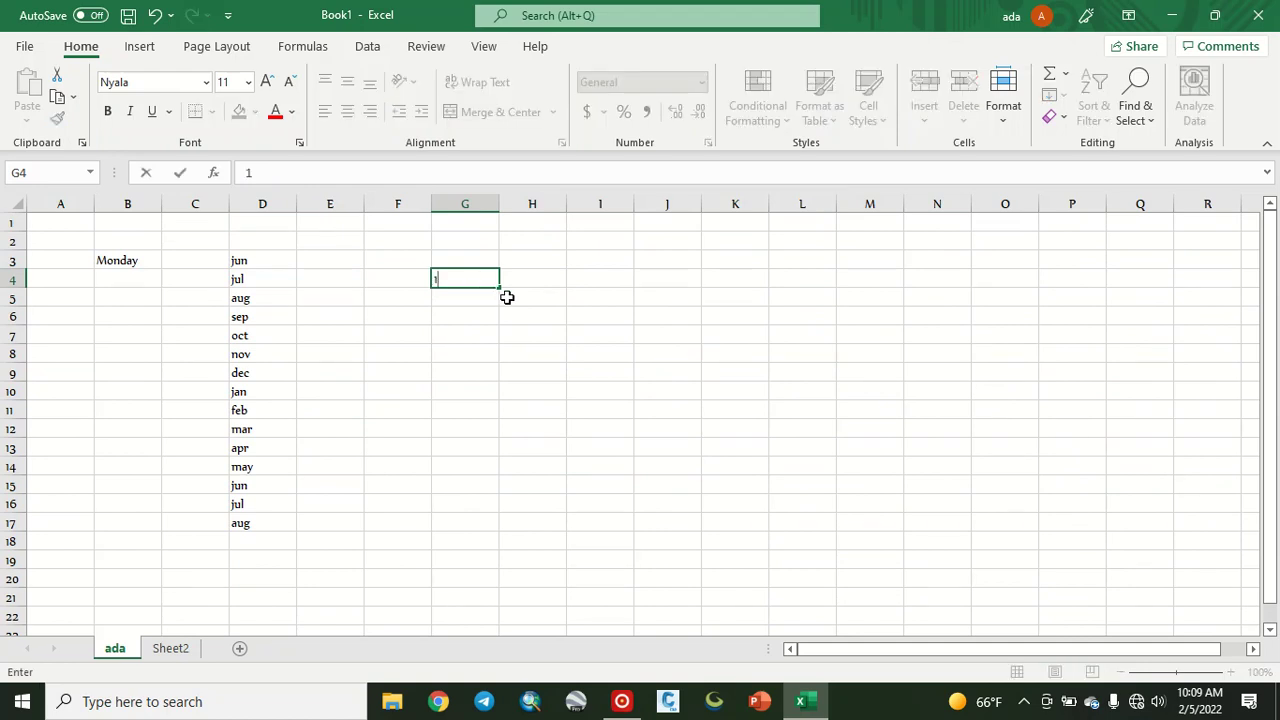
left_click_drag(500, 287, 990, 297)
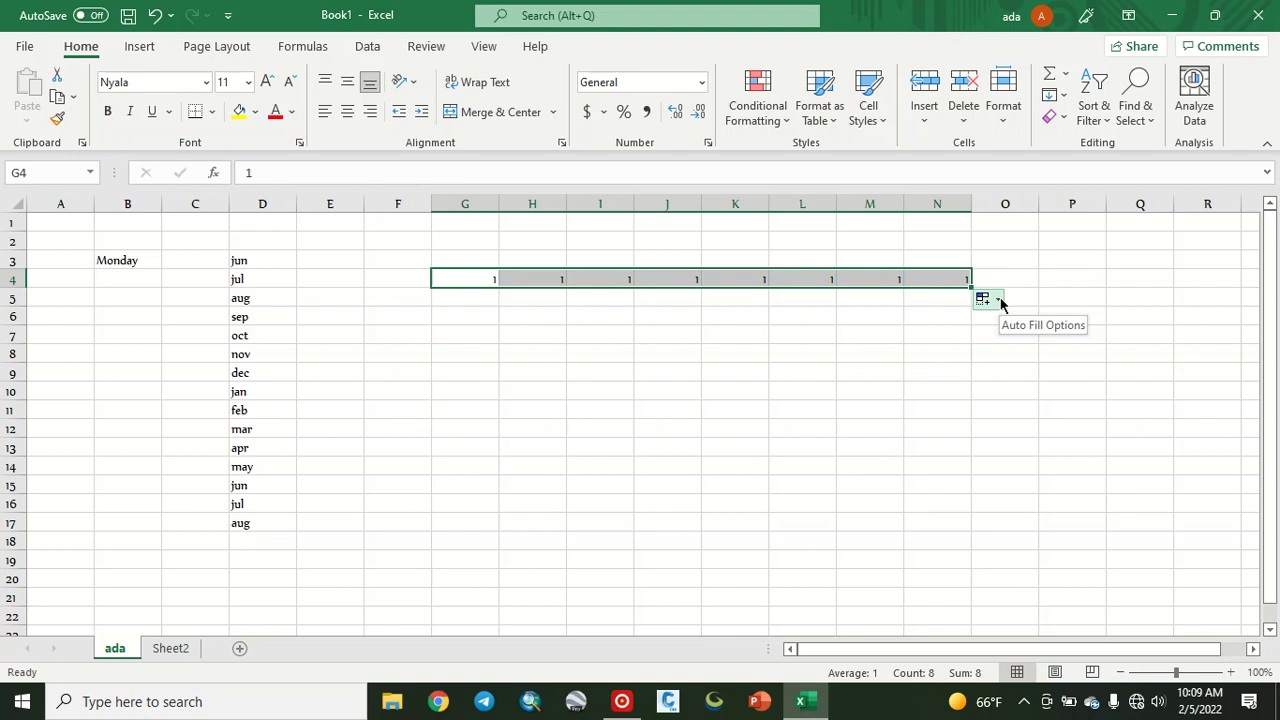
left_click(1000, 301)
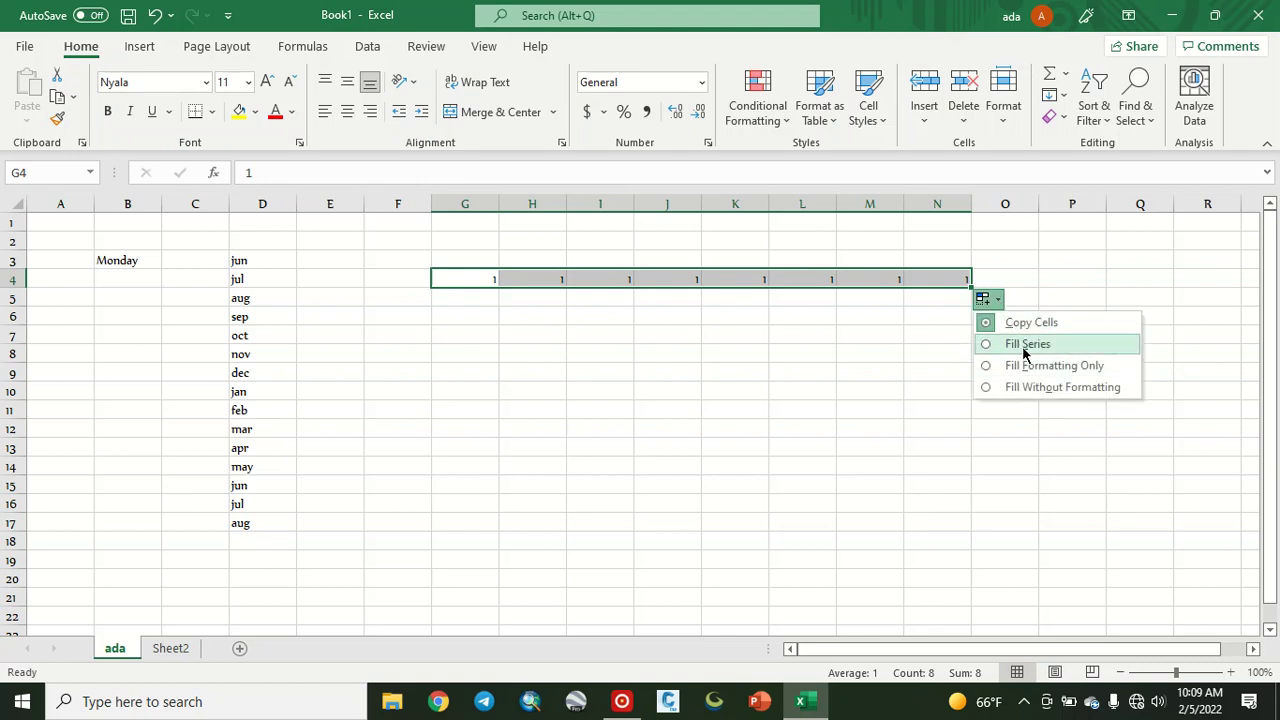
left_click(1024, 344)
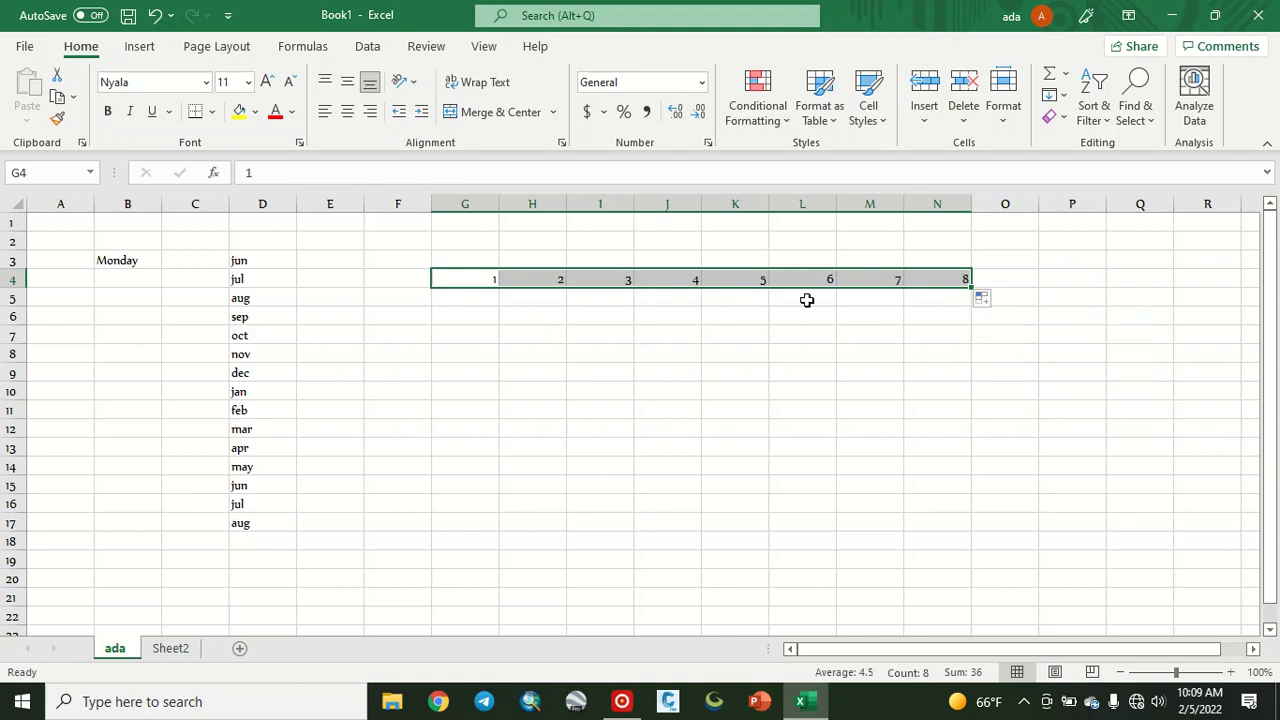
left_click(497, 337)
left_click(492, 290)
left_click_drag(499, 288, 502, 470)
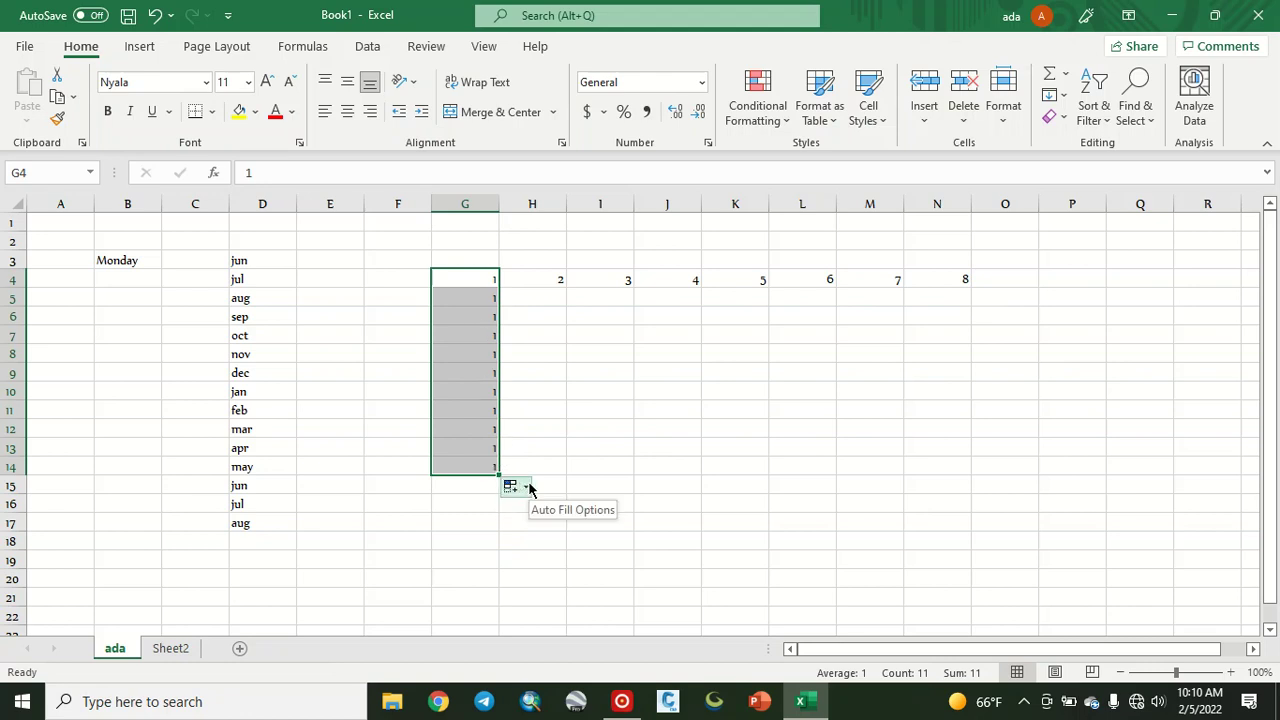
left_click(521, 487)
left_click(553, 527)
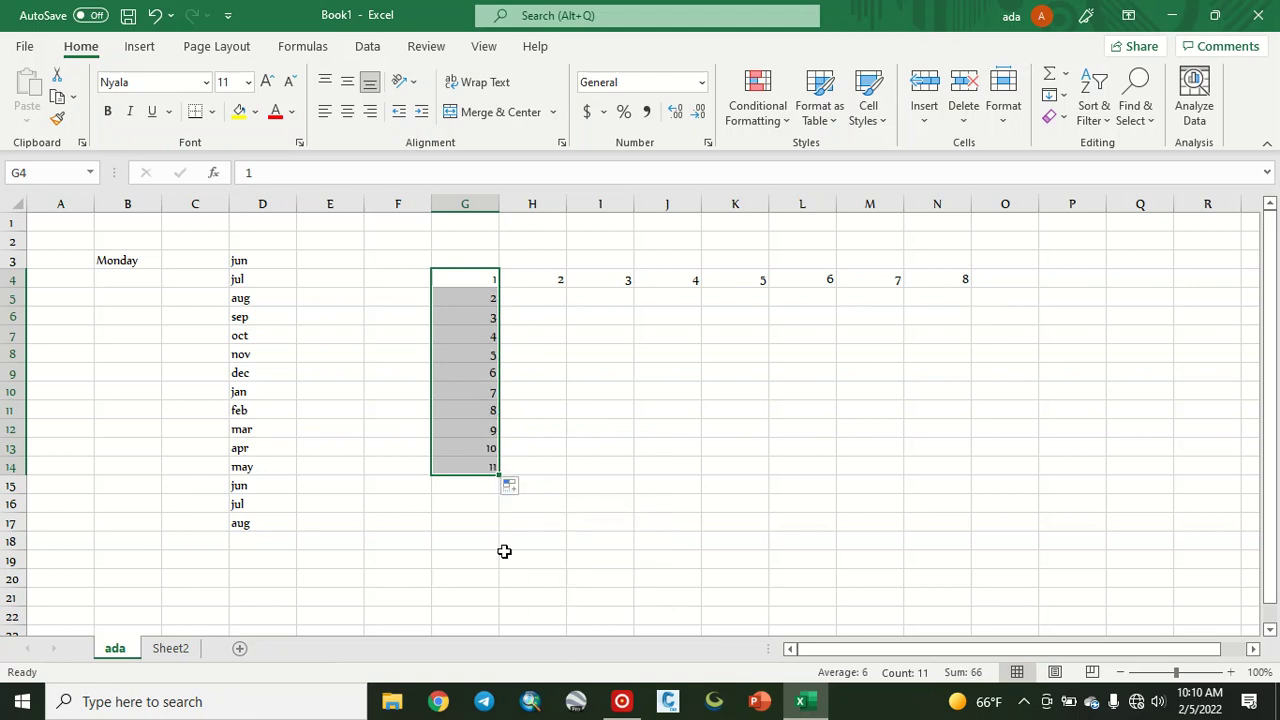
left_click(455, 279)
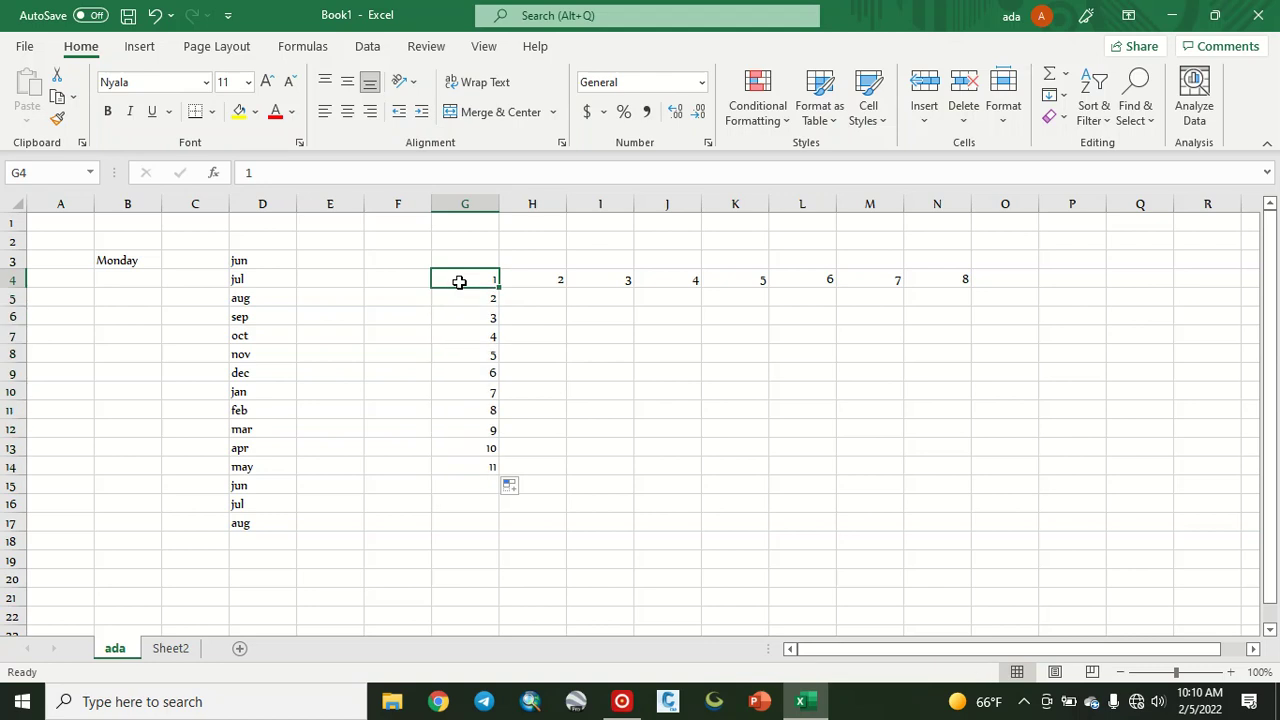
left_click_drag(496, 289, 110, 316)
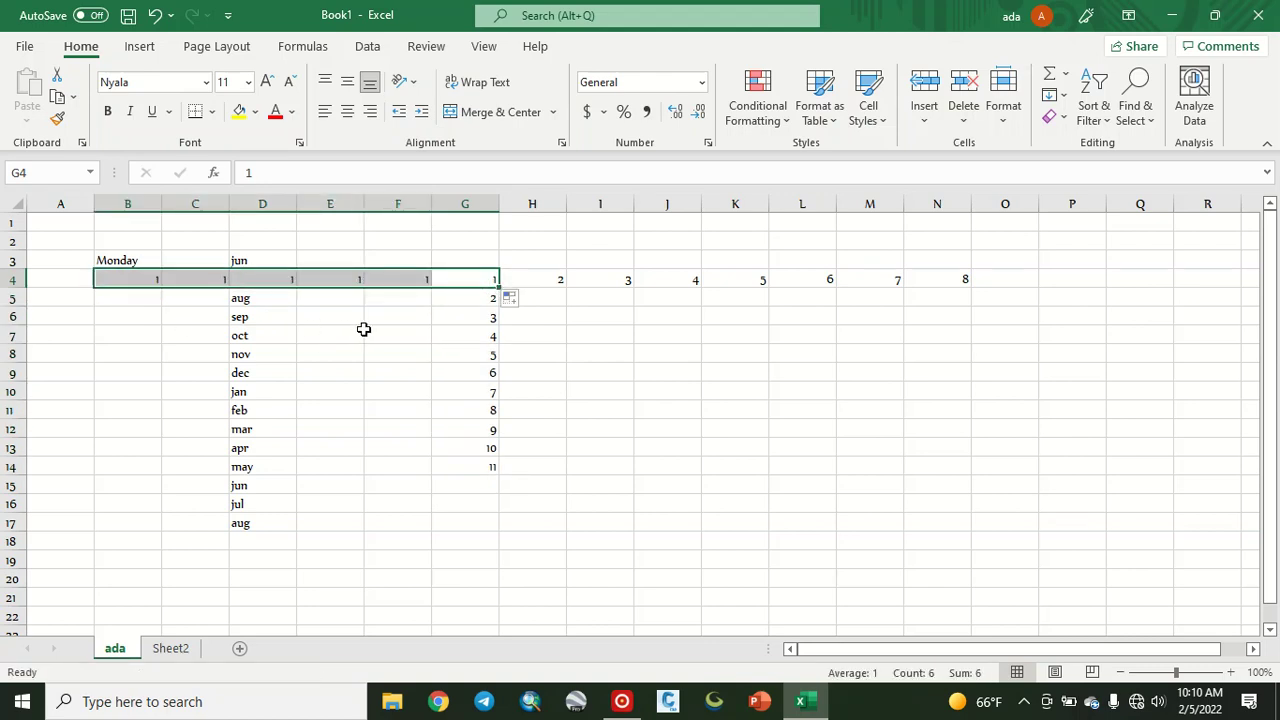
left_click(520, 302)
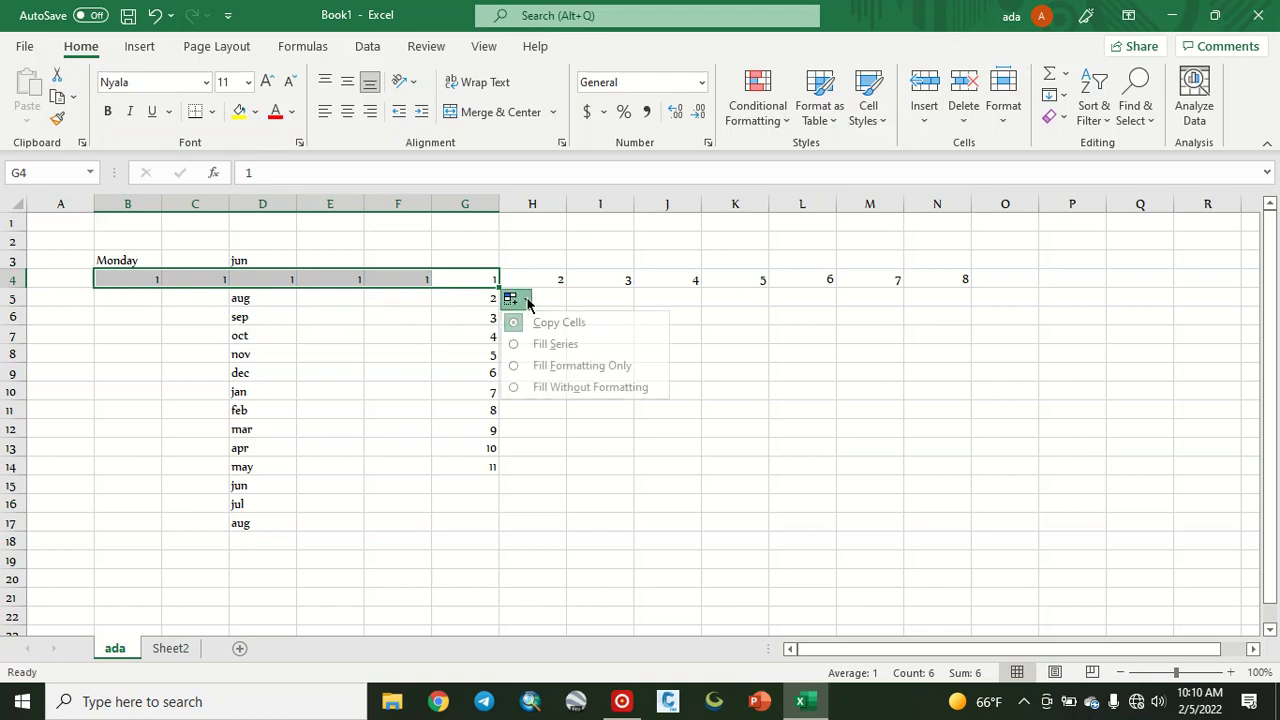
left_click(566, 350)
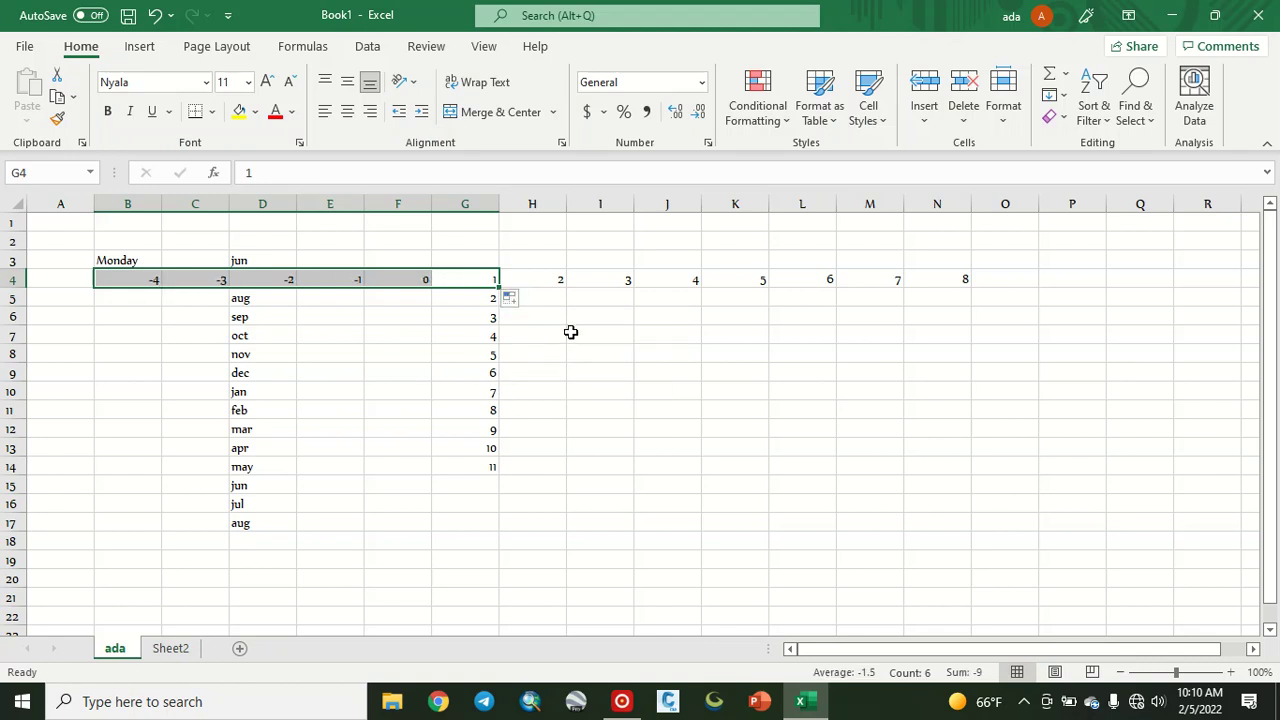
scroll(570, 332, "down", 2)
scroll(570, 332, "up", 3)
left_click(155, 16)
left_click(155, 16)
left_click(155, 16)
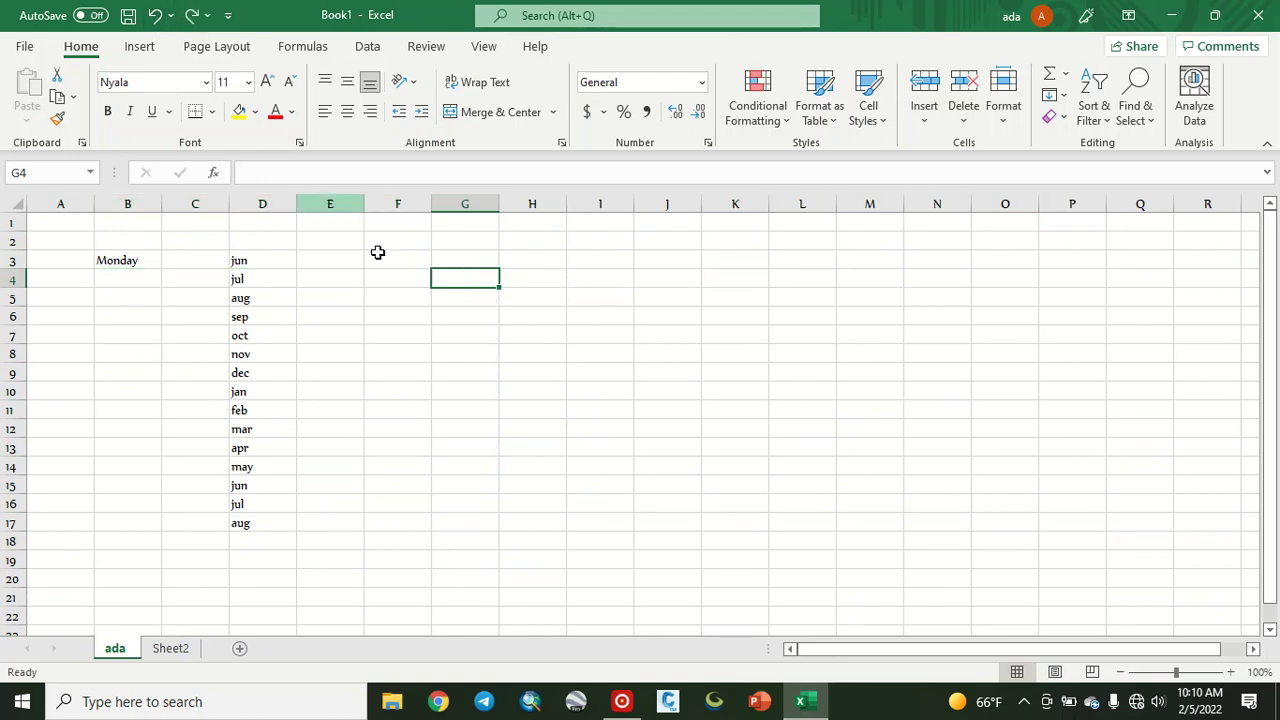
left_click(418, 321)
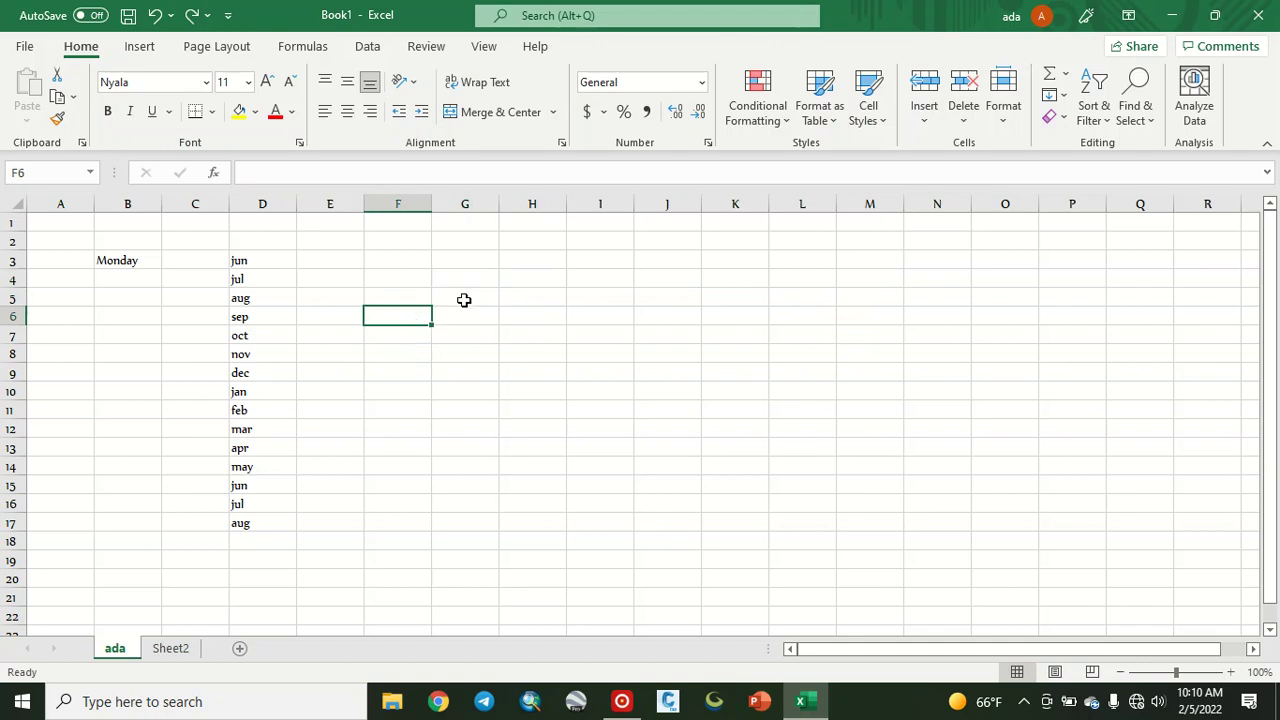
Step: Enter 5 in G4 and 10 in G5, then fill the step-5 series down to 85 in G20
left_click(464, 280)
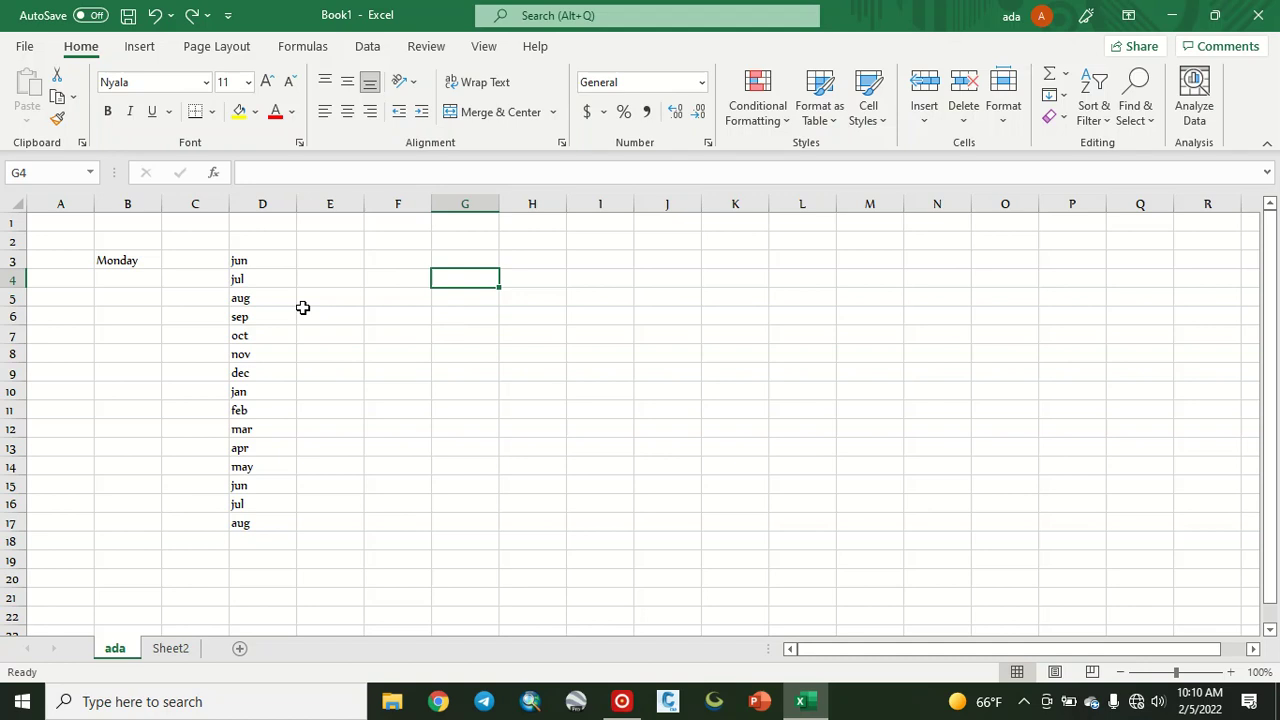
type("5")
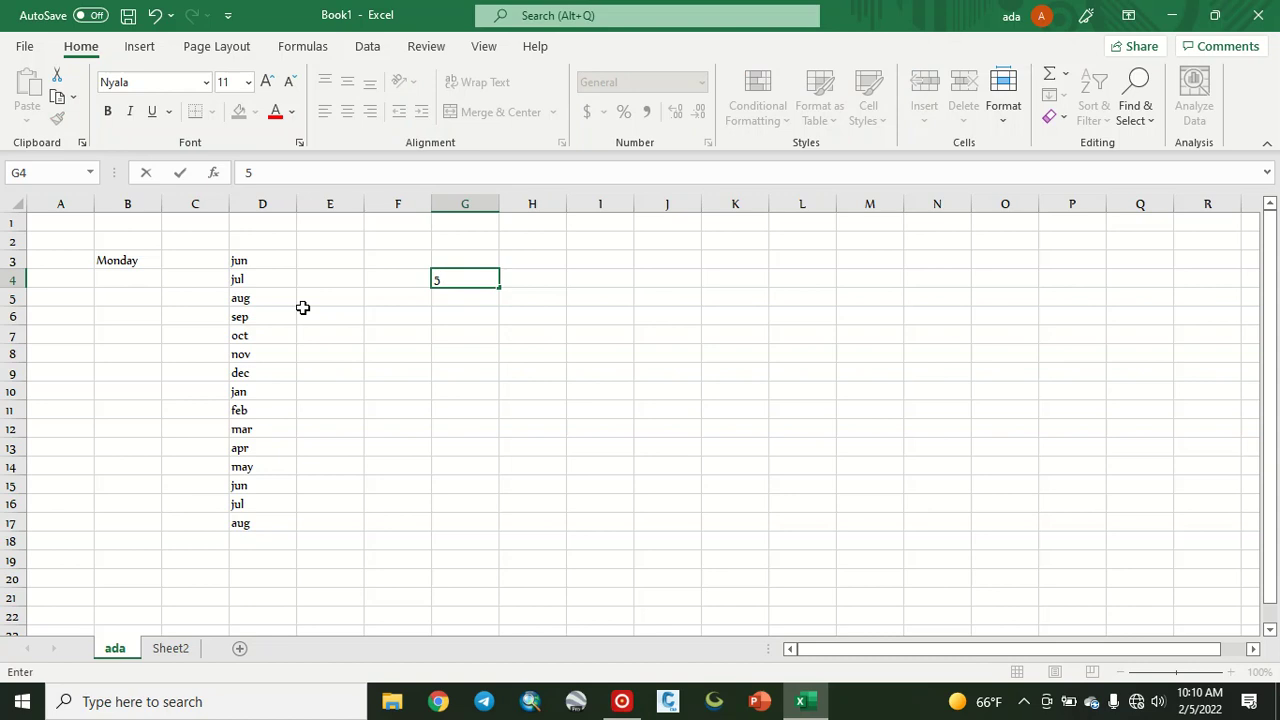
left_click(447, 304)
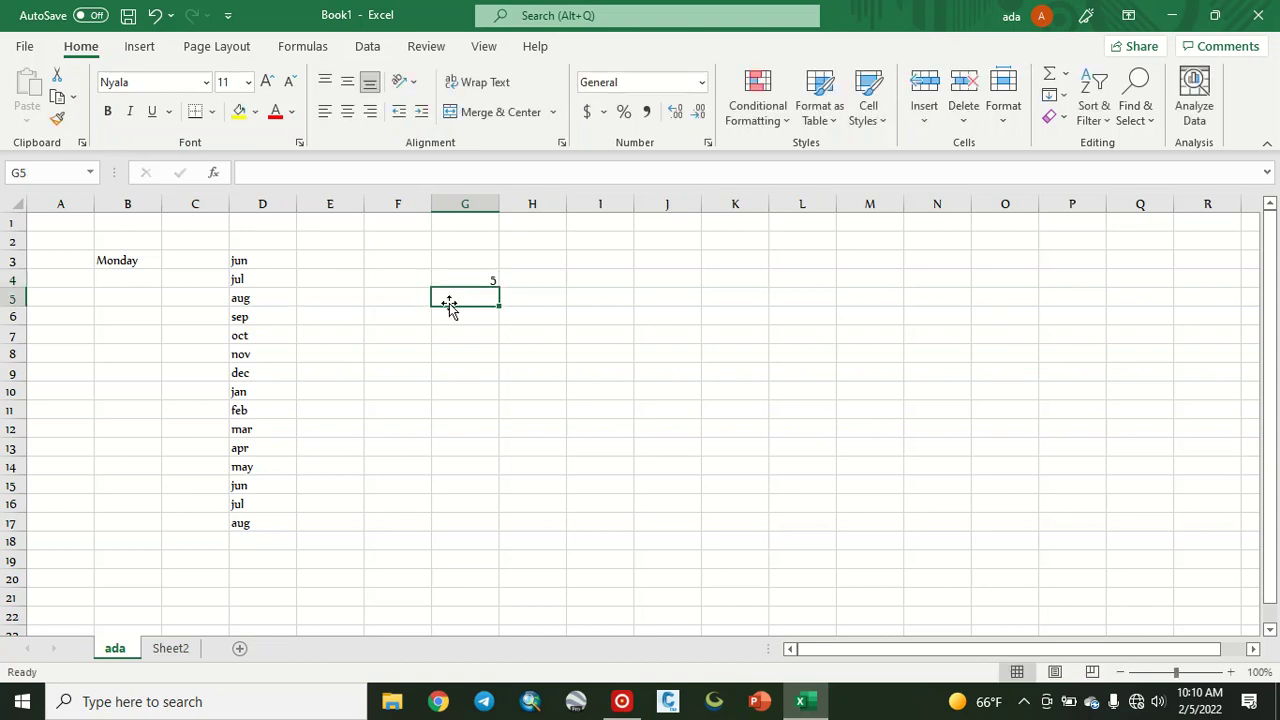
type("10")
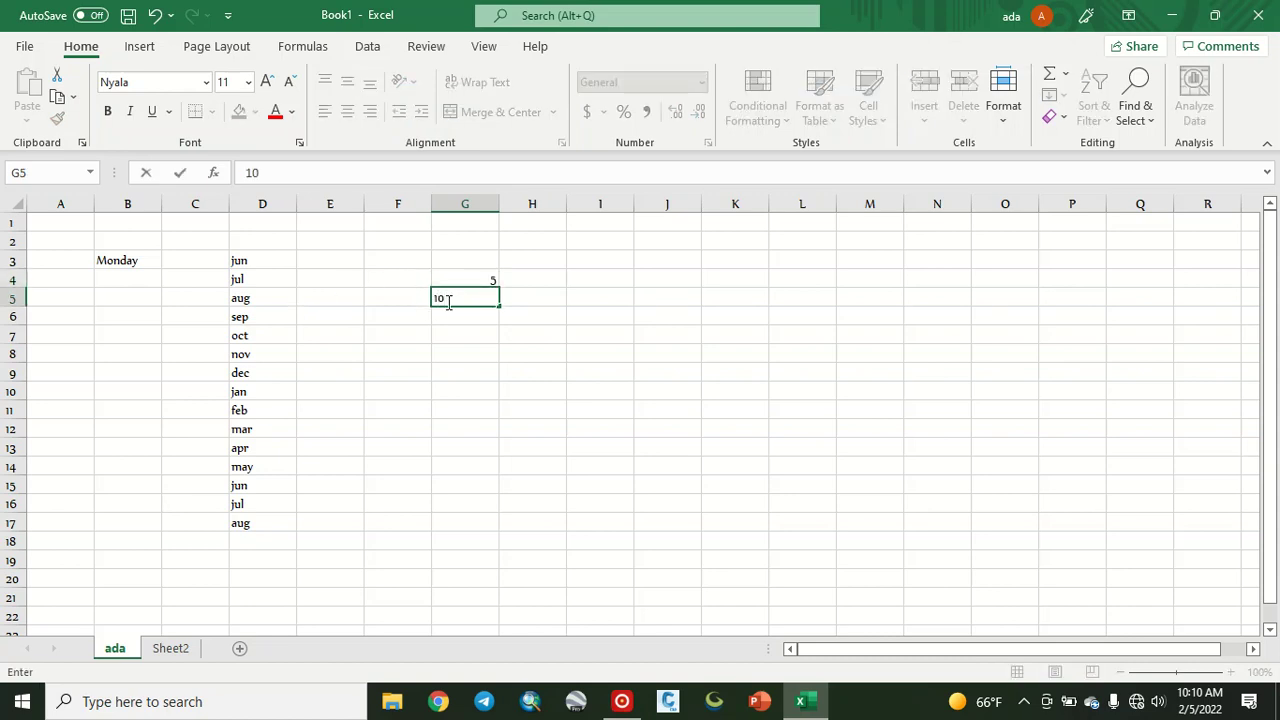
left_click(451, 334)
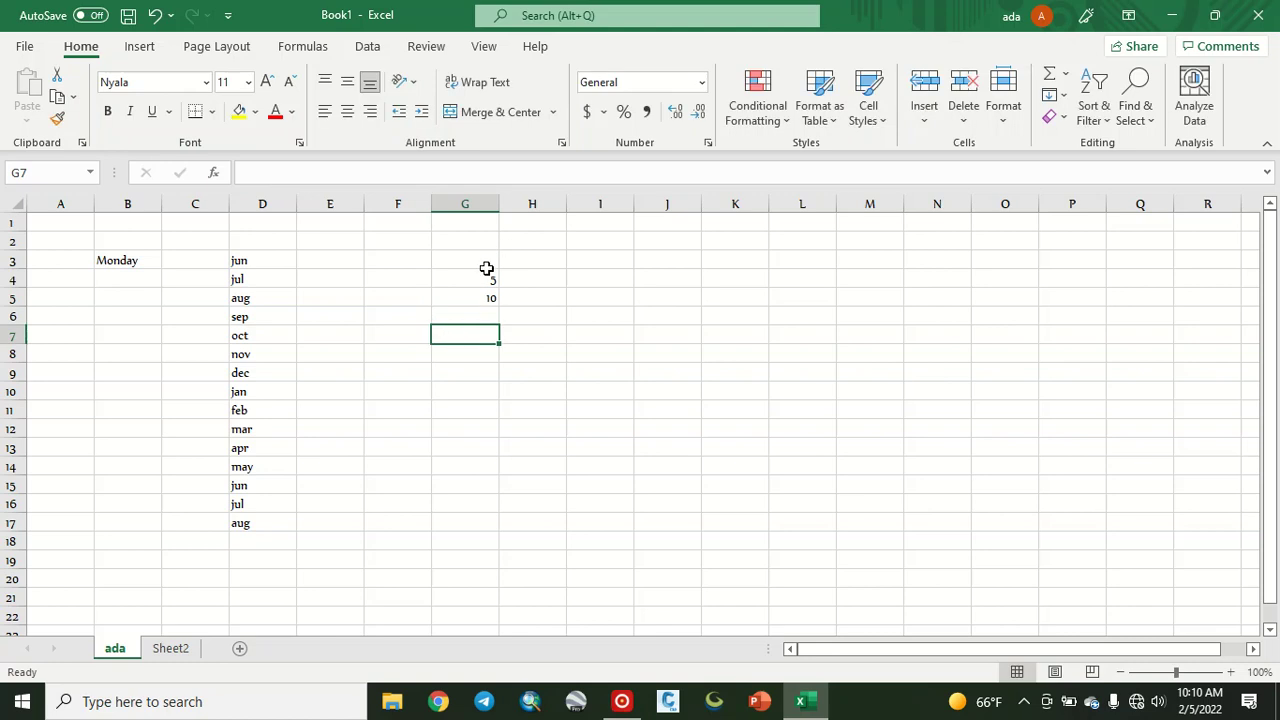
left_click_drag(486, 277, 486, 293)
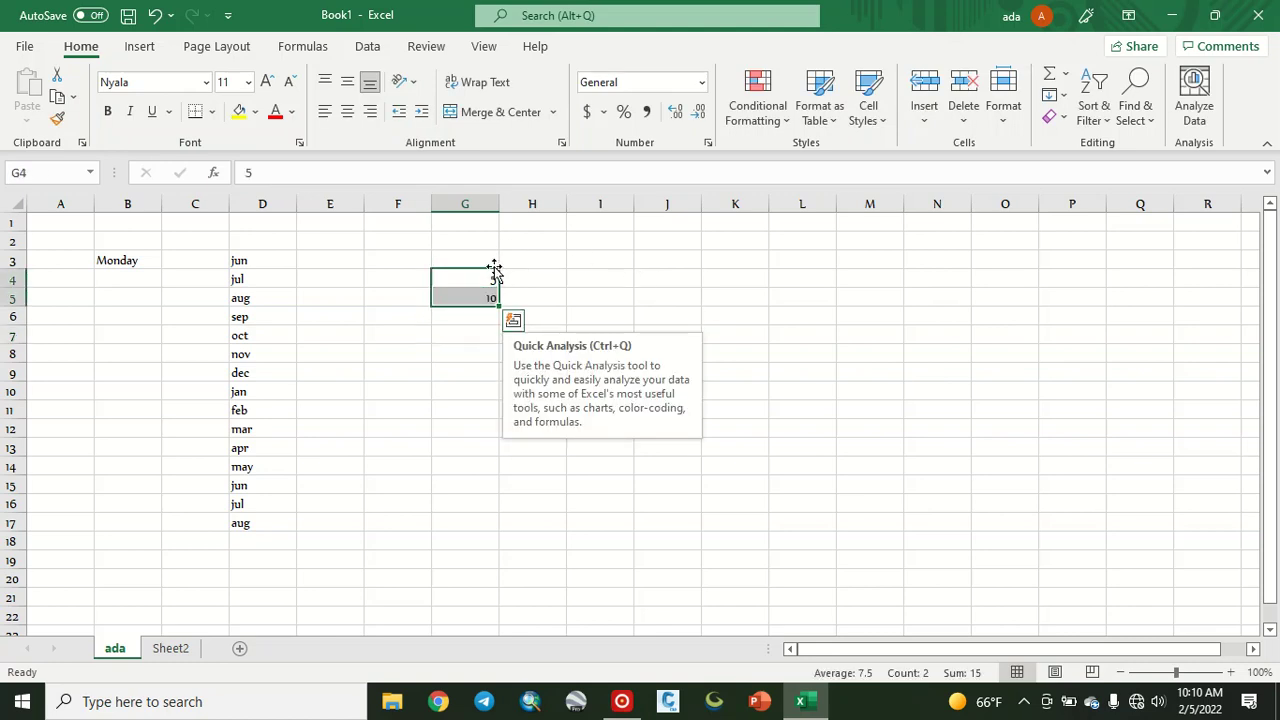
left_click_drag(499, 306, 500, 585)
left_click(576, 304)
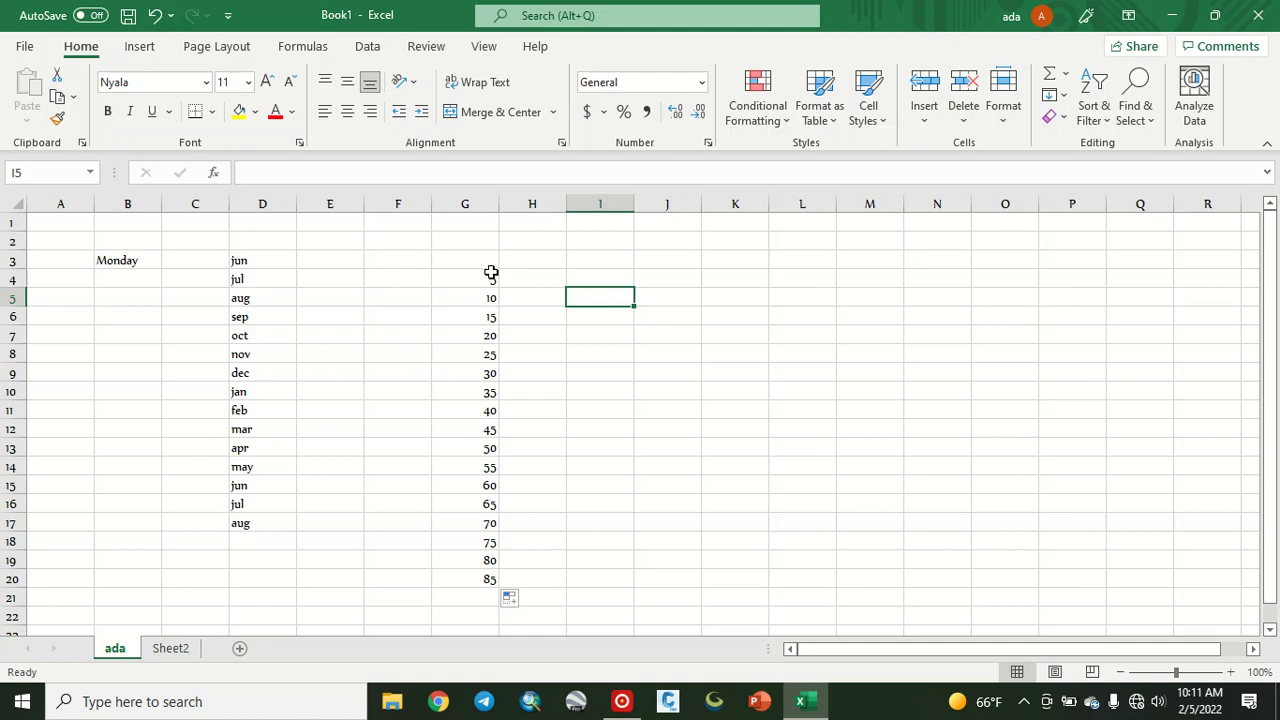
left_click_drag(491, 274, 477, 583)
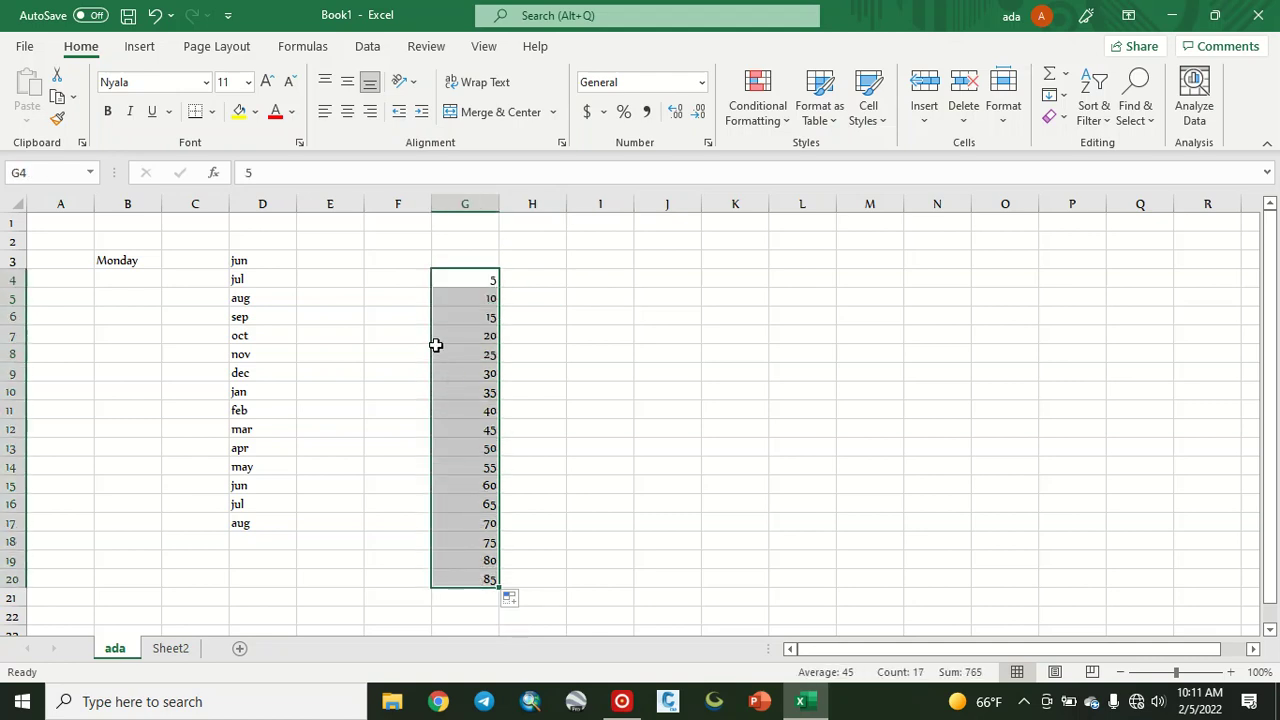
left_click(589, 334)
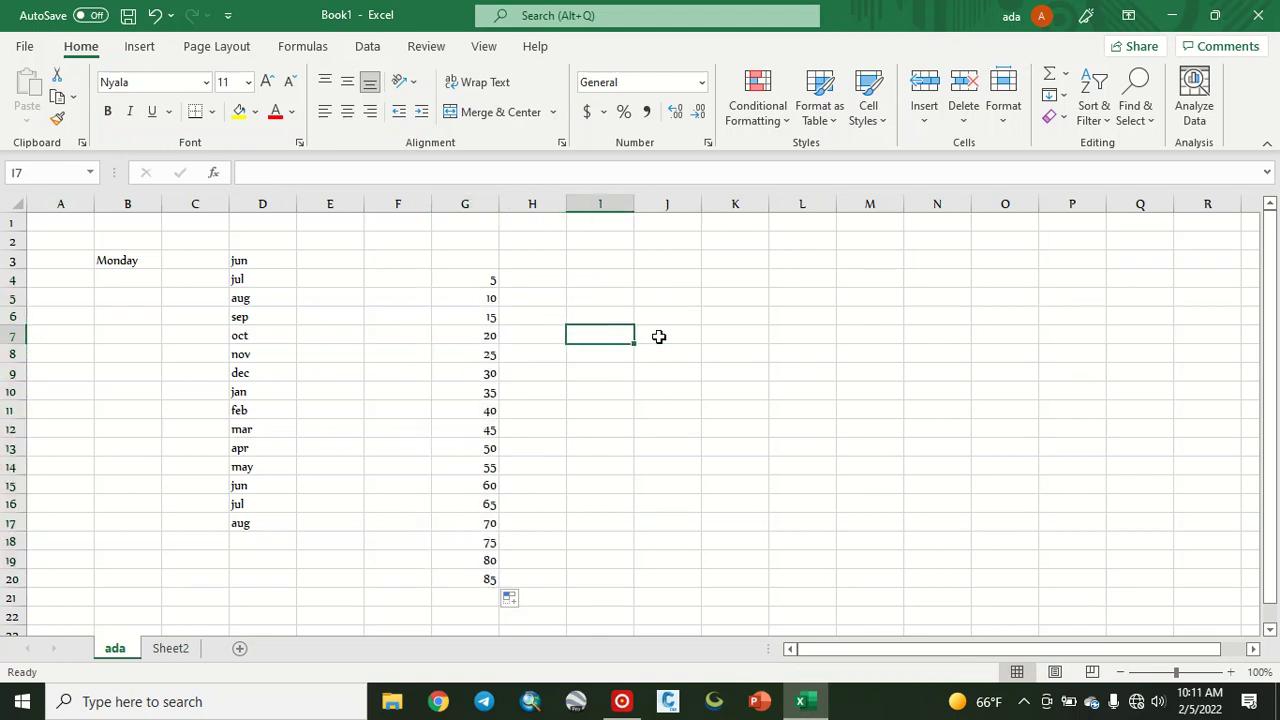
Step: Undo the step-of-five fill, the G4:G5 numbers and the month entries, dismissing Quick Analysis
key("ctrl+z")
key("ctrl+q")
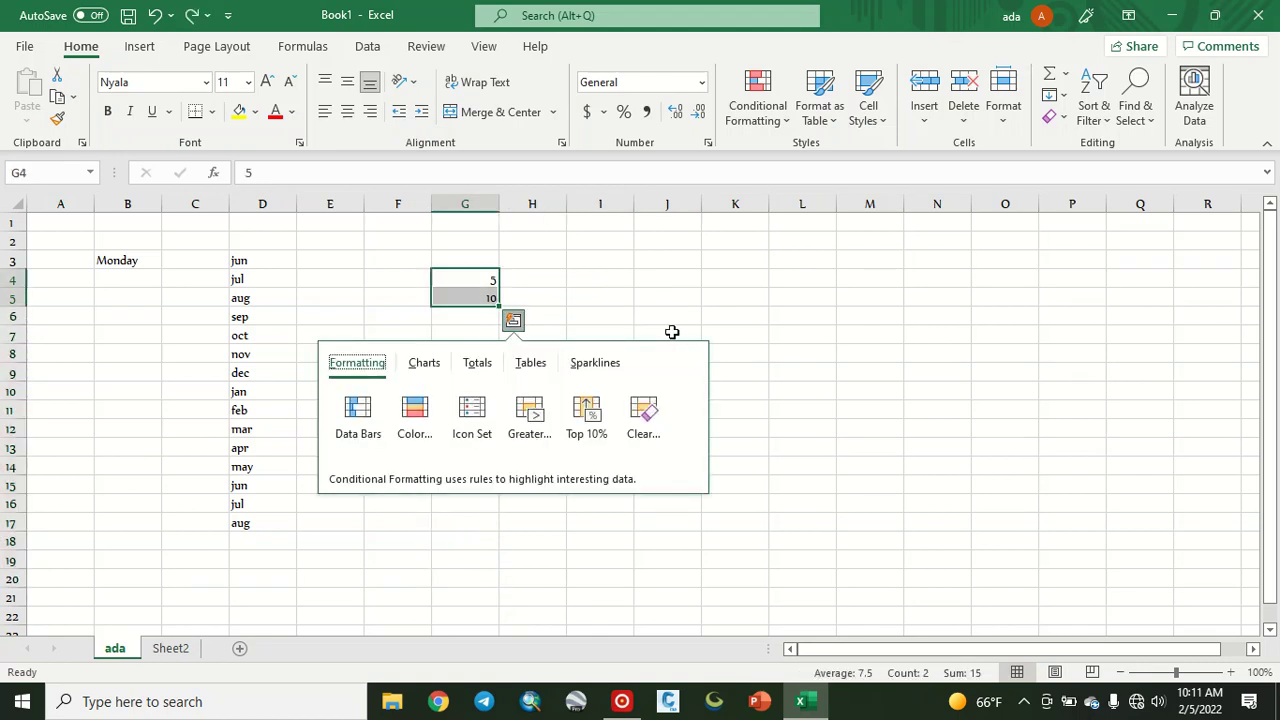
left_click(646, 298)
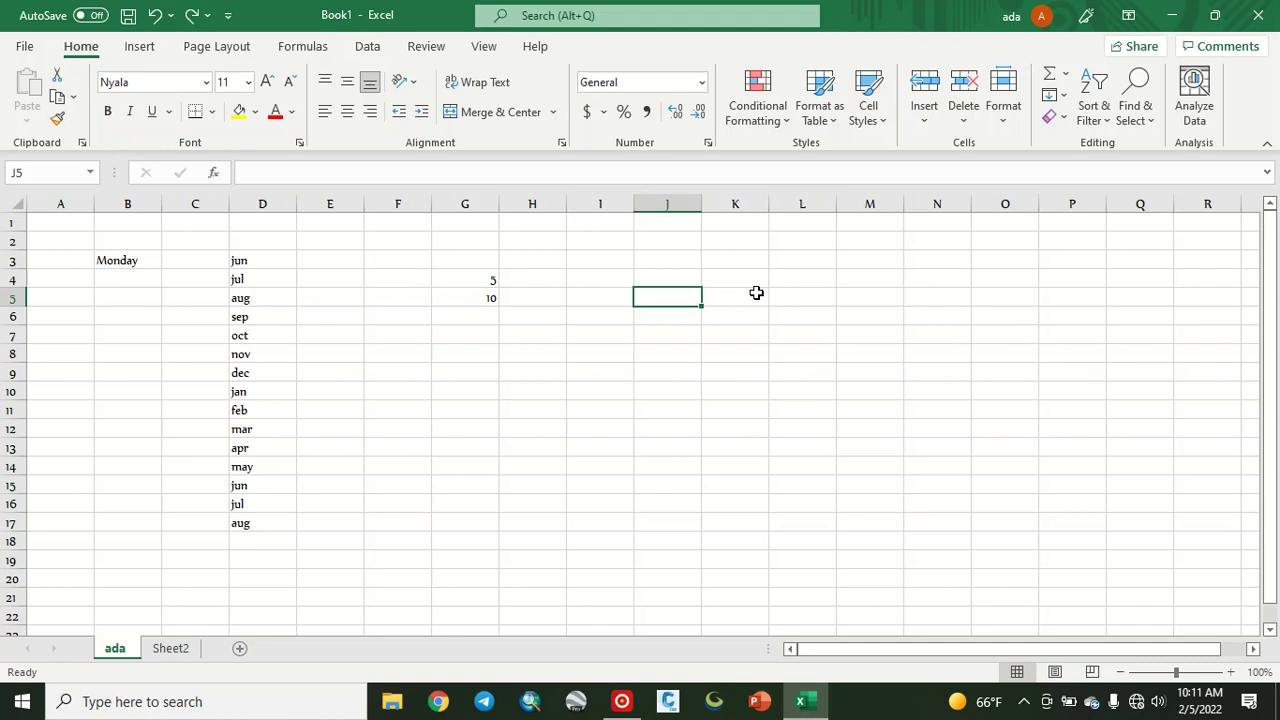
key("ctrl+z")
key("ctrl+z")
key("ctrl+z")
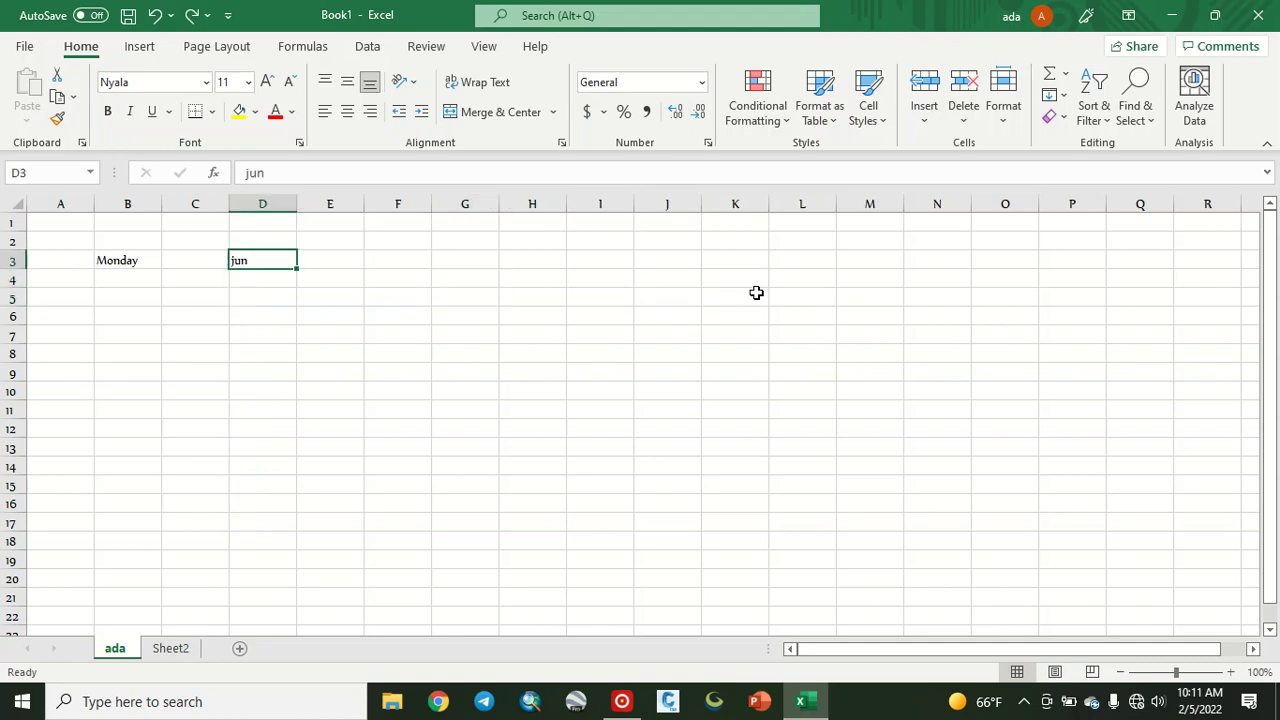
key("ctrl+z")
key("ctrl+z")
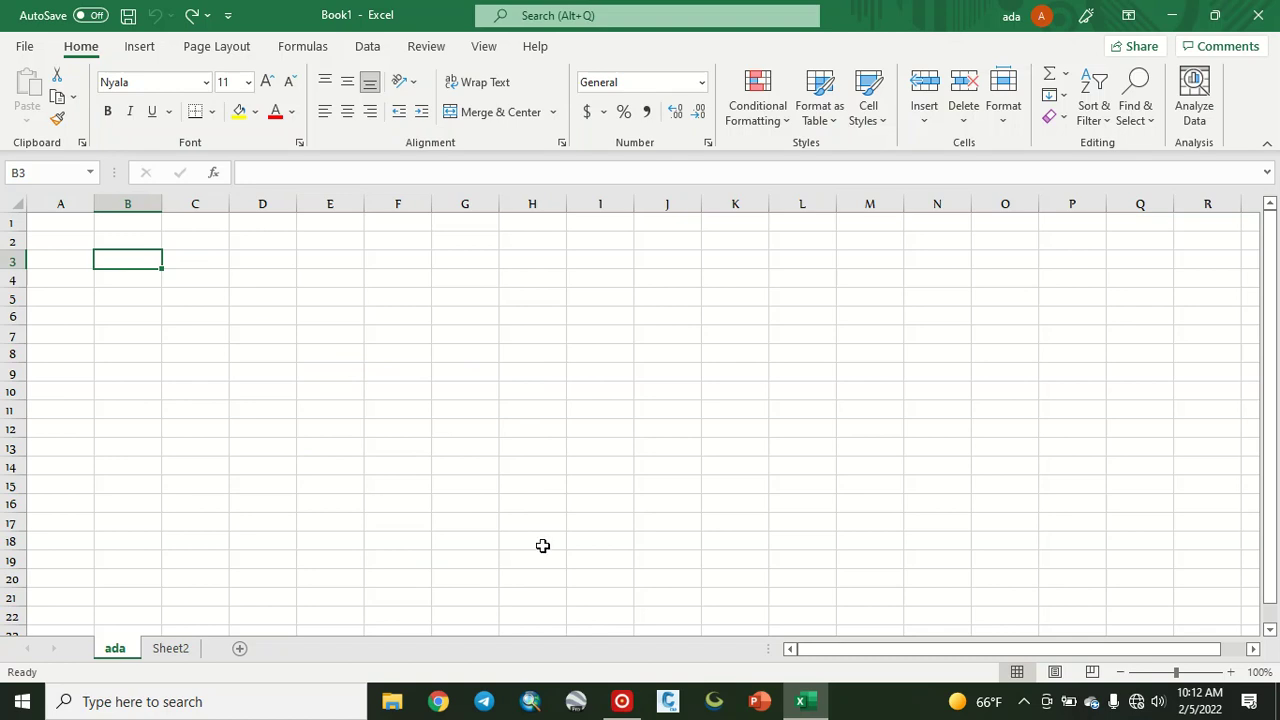
Step: Type the first sample first names down column B starting at B3
type("abebe")
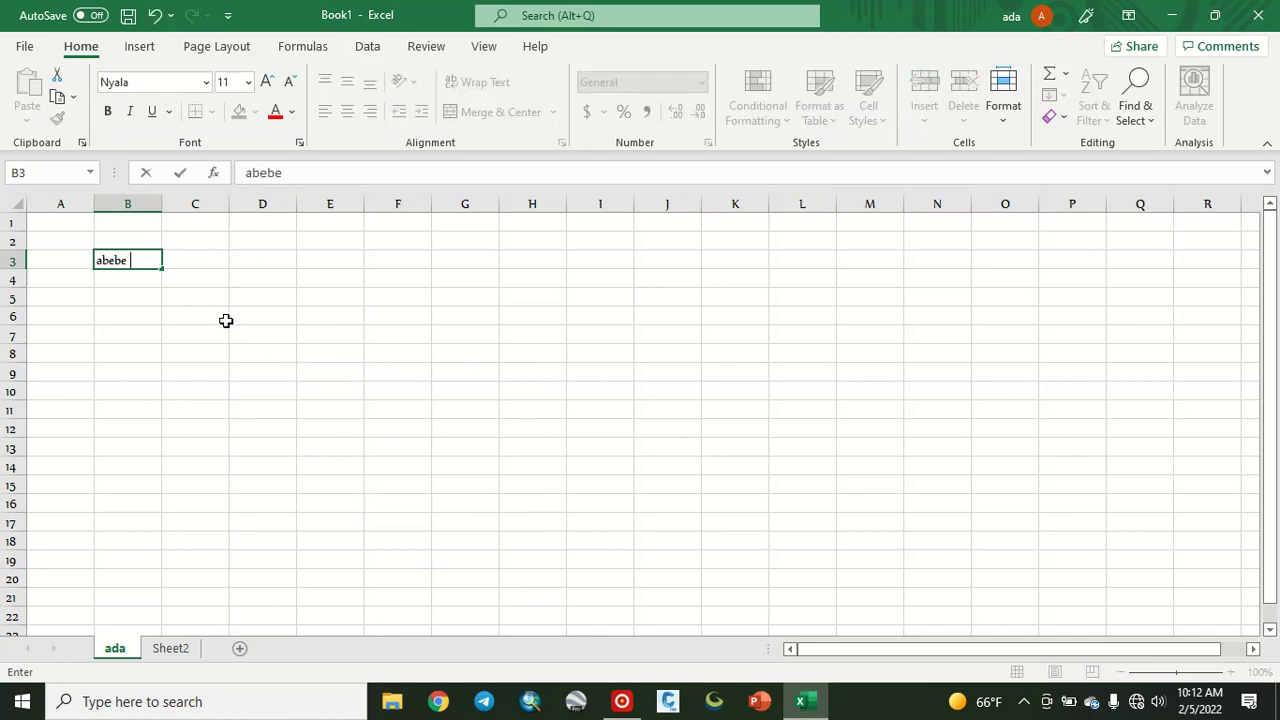
key("Return")
type("kene")
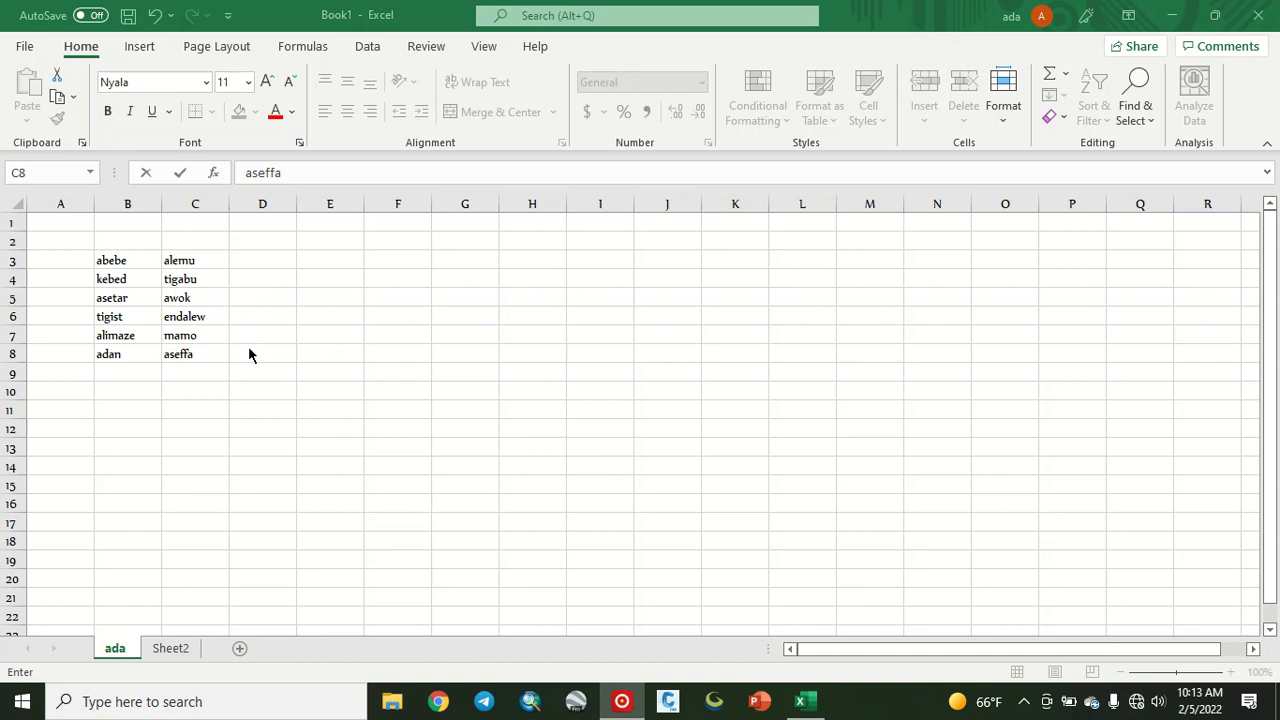
Step: Open the Custom Lists editor from File > Options > Advanced
left_click(26, 50)
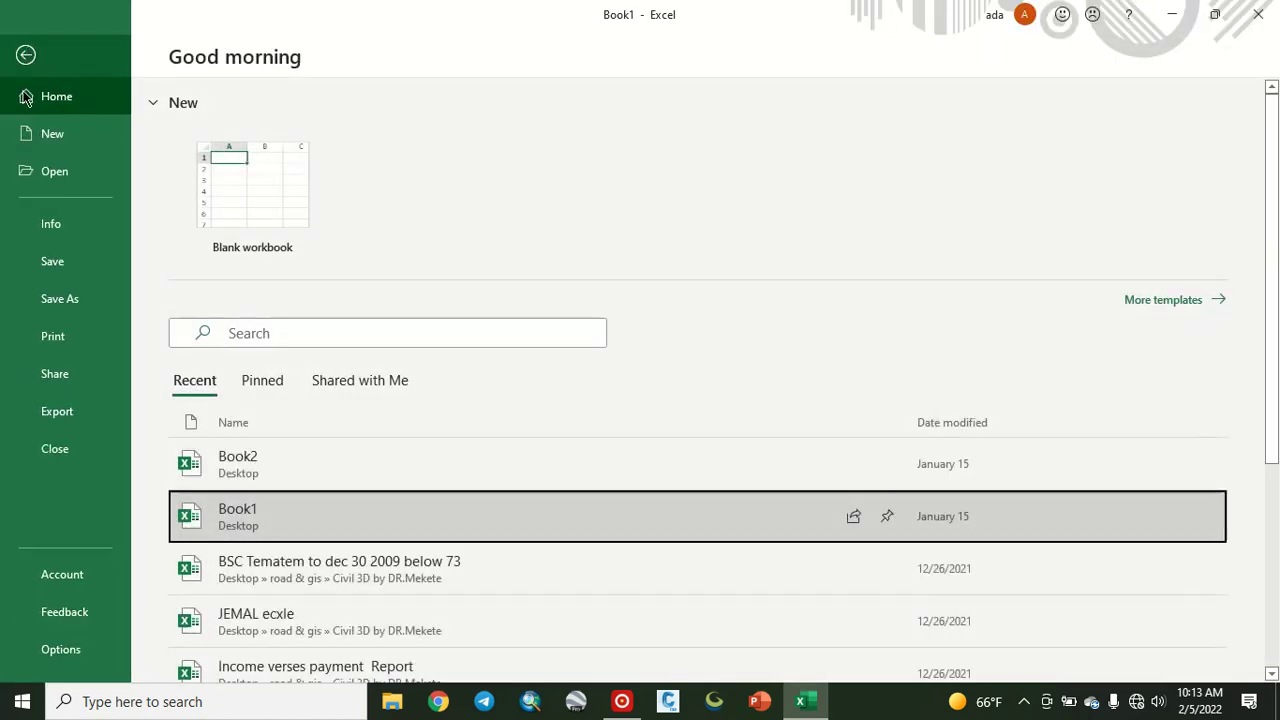
left_click(51, 650)
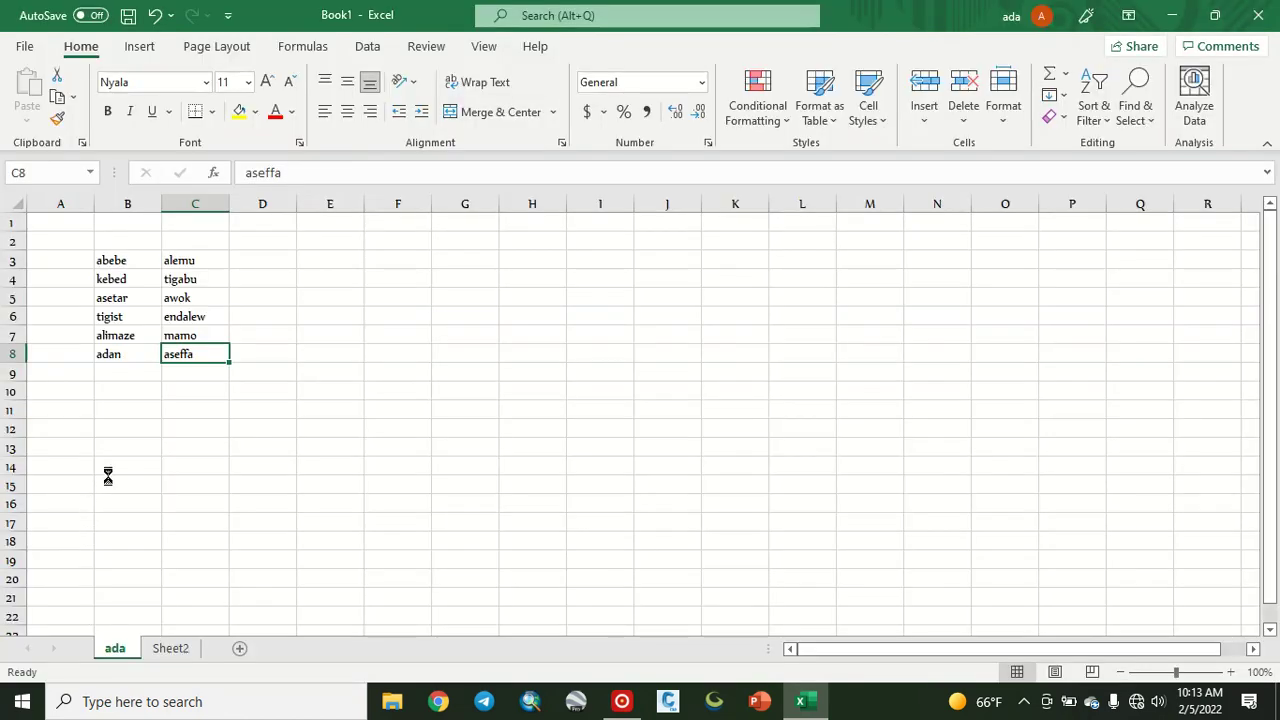
scroll(480, 250, "down", 5)
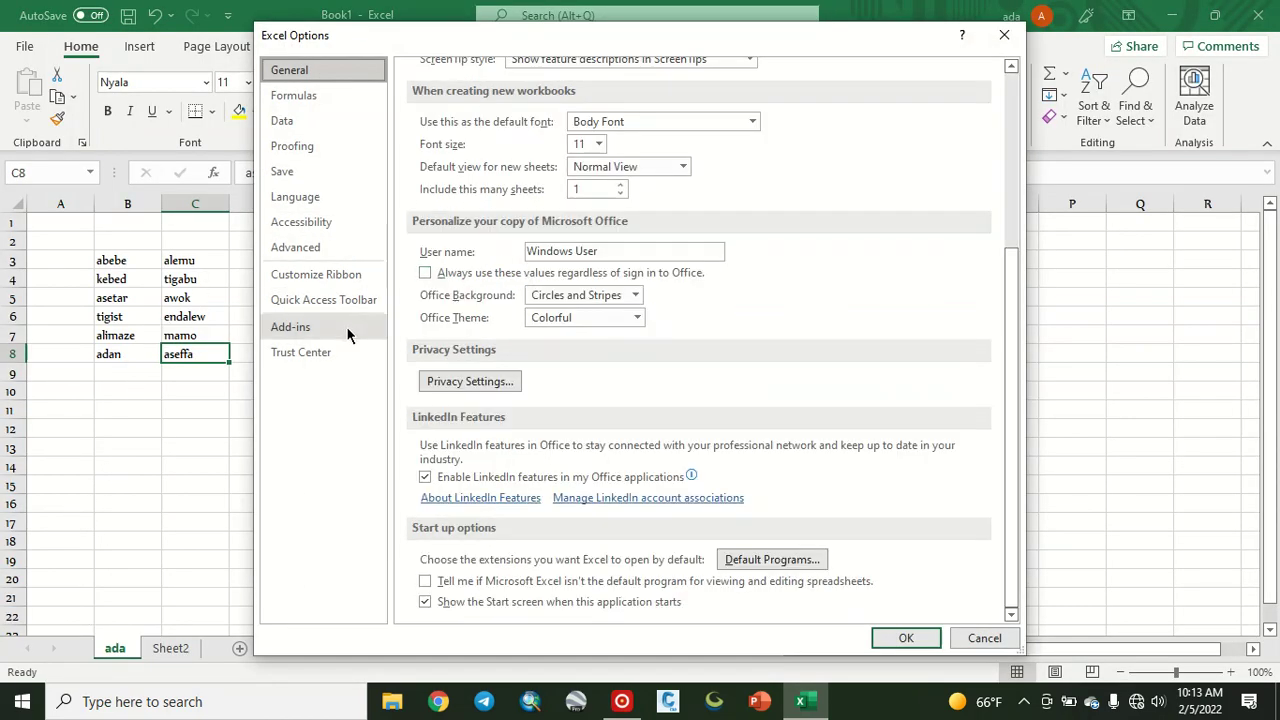
left_click(308, 255)
scroll(668, 363, "down", 15)
scroll(668, 363, "down", 5)
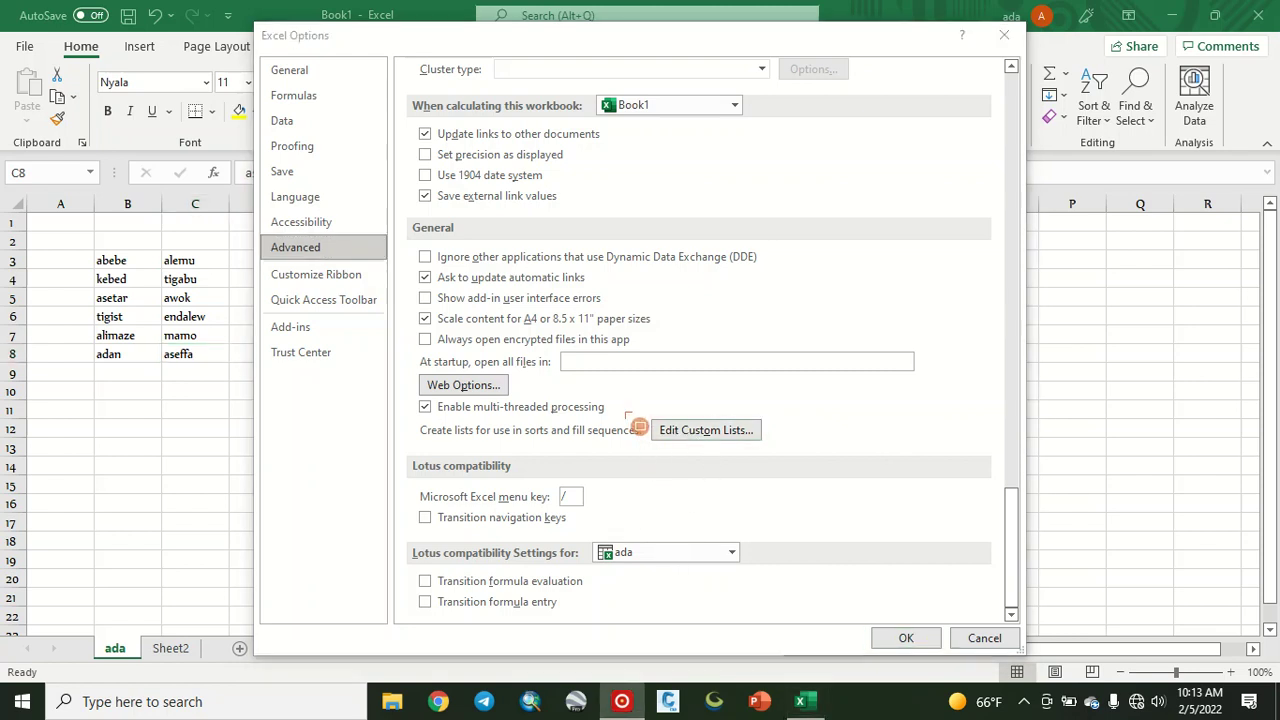
left_click_drag(623, 410, 850, 457)
left_click(688, 429)
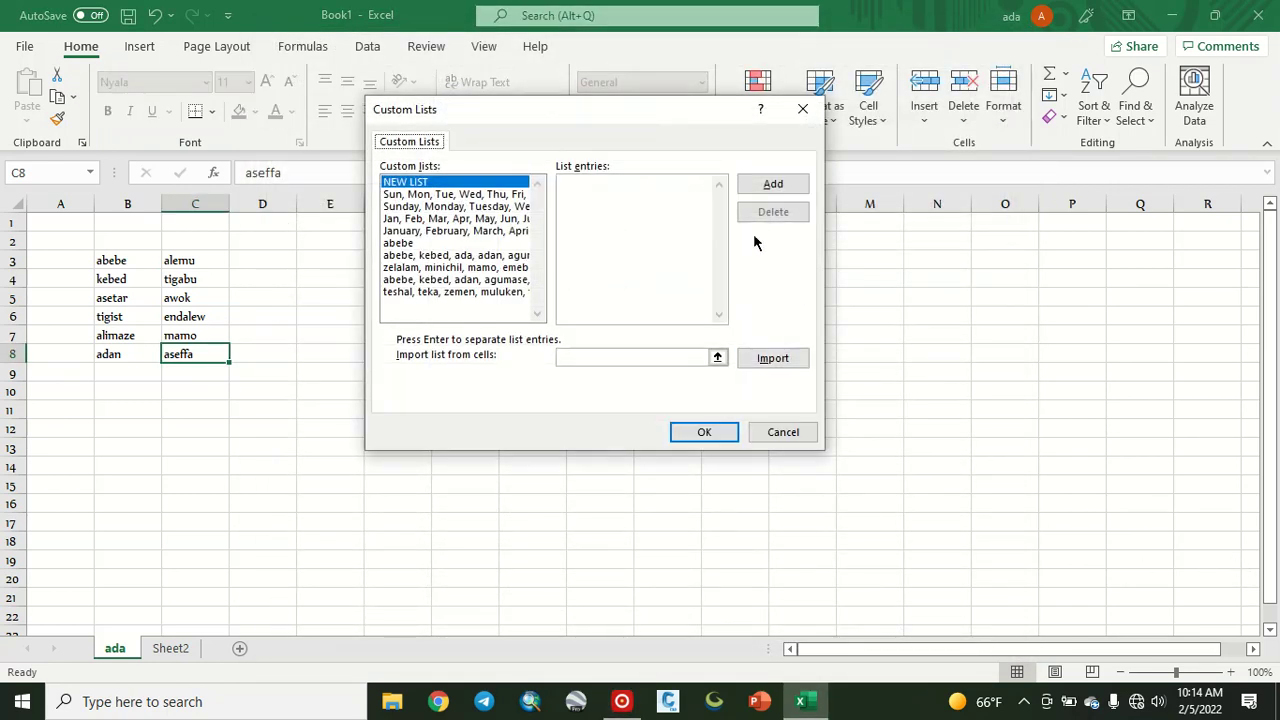
Step: Import the names in $B$3:$B$8 as a new custom list and close the editor
mouse_move(602, 111)
left_mouse_down()
mouse_move(574, 111)
mouse_move(631, 122)
left_mouse_up()
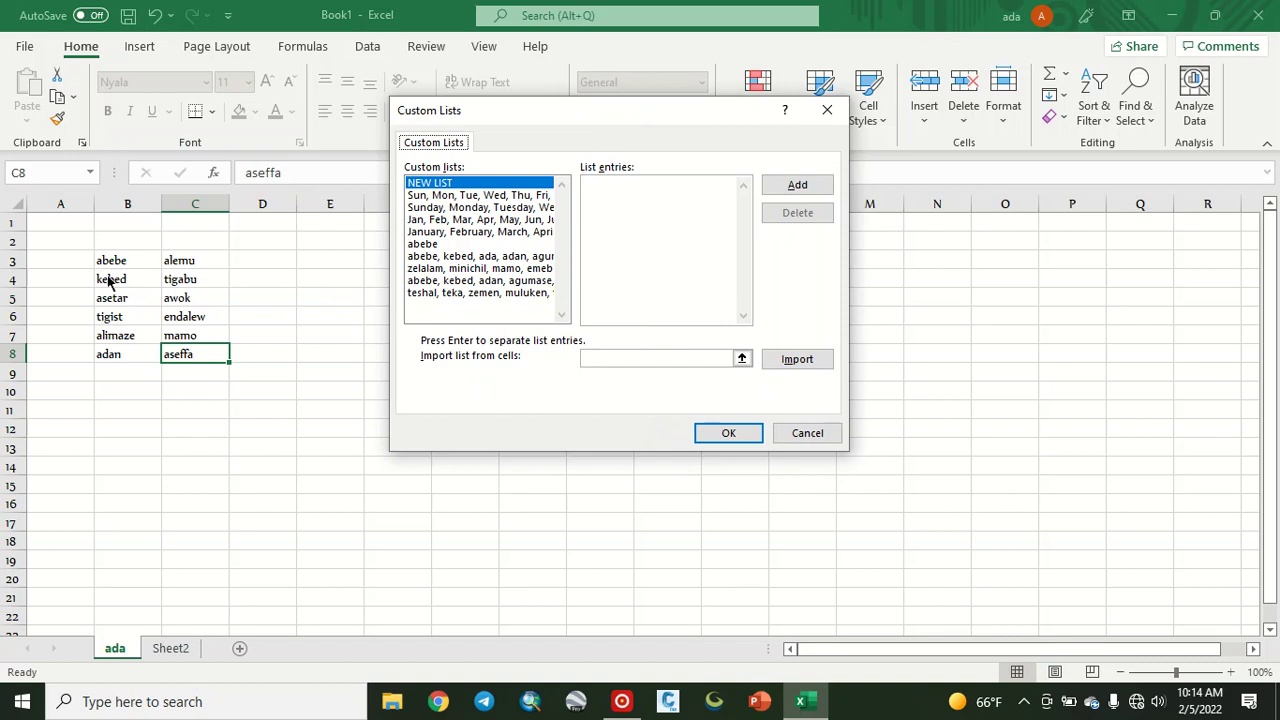
left_click(601, 191)
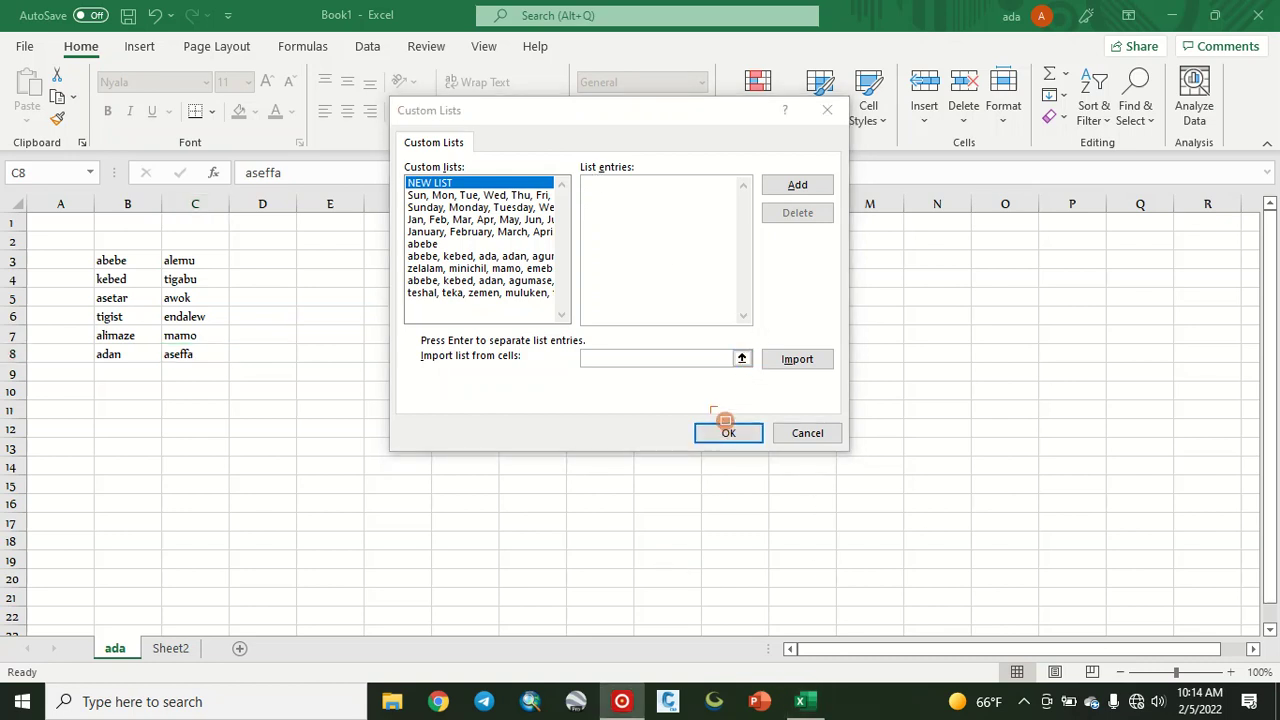
left_click_drag(727, 343, 768, 379)
left_click(742, 360)
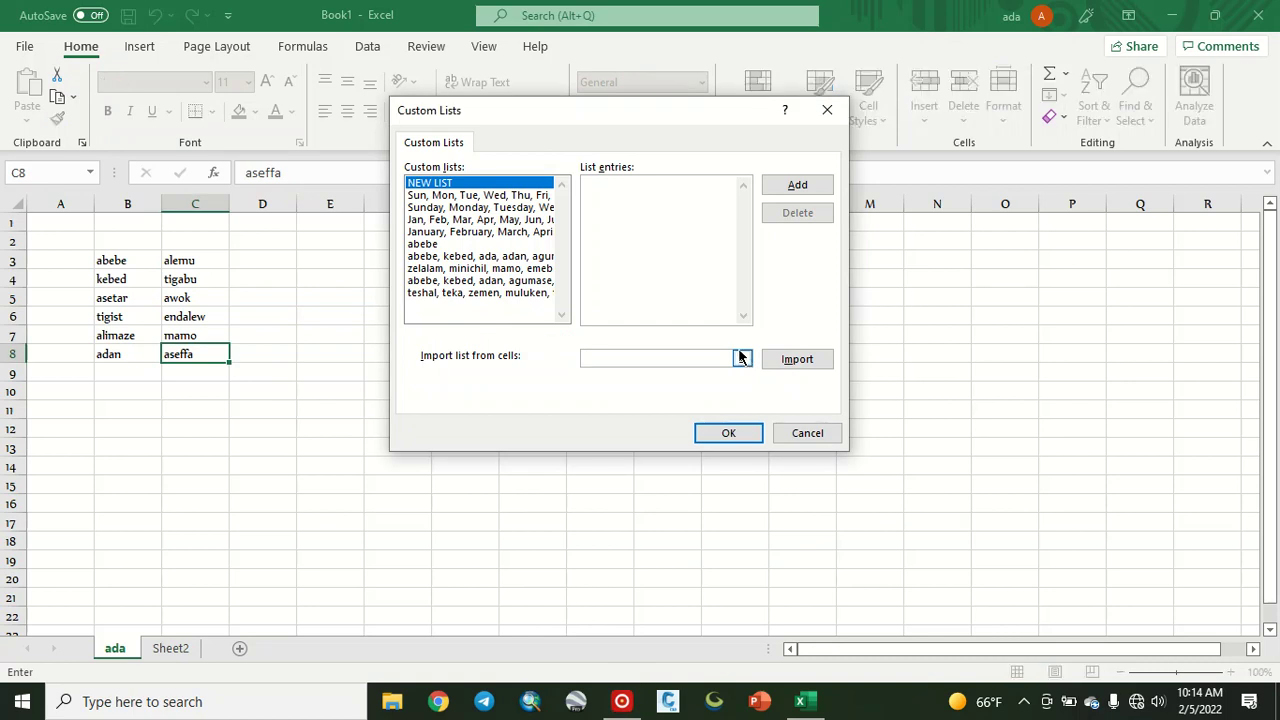
left_click(743, 360)
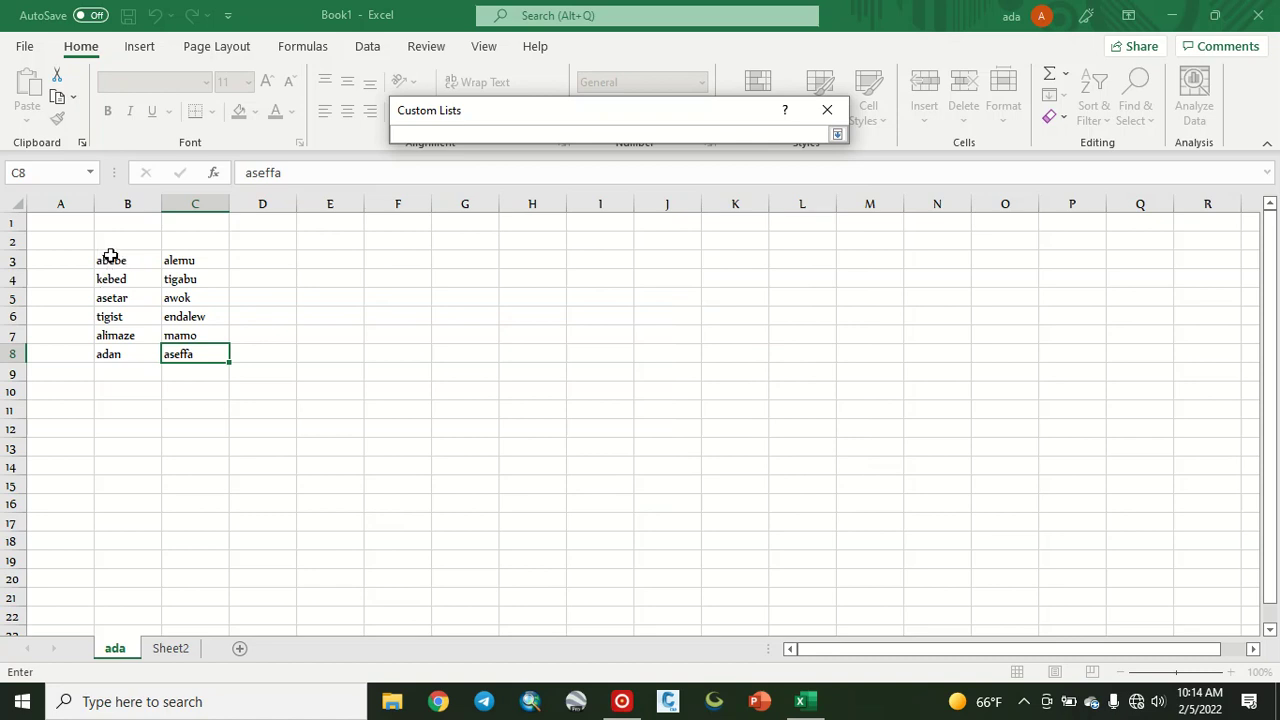
left_click_drag(110, 256, 111, 355)
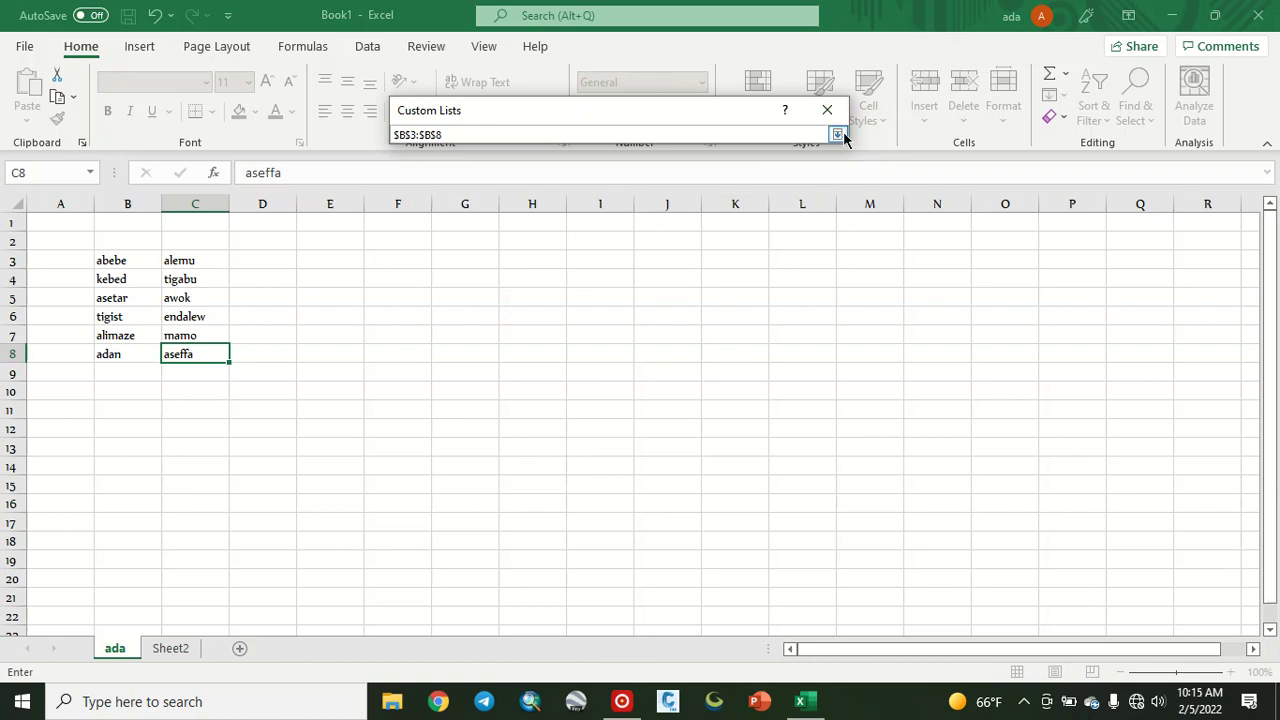
left_click(837, 135)
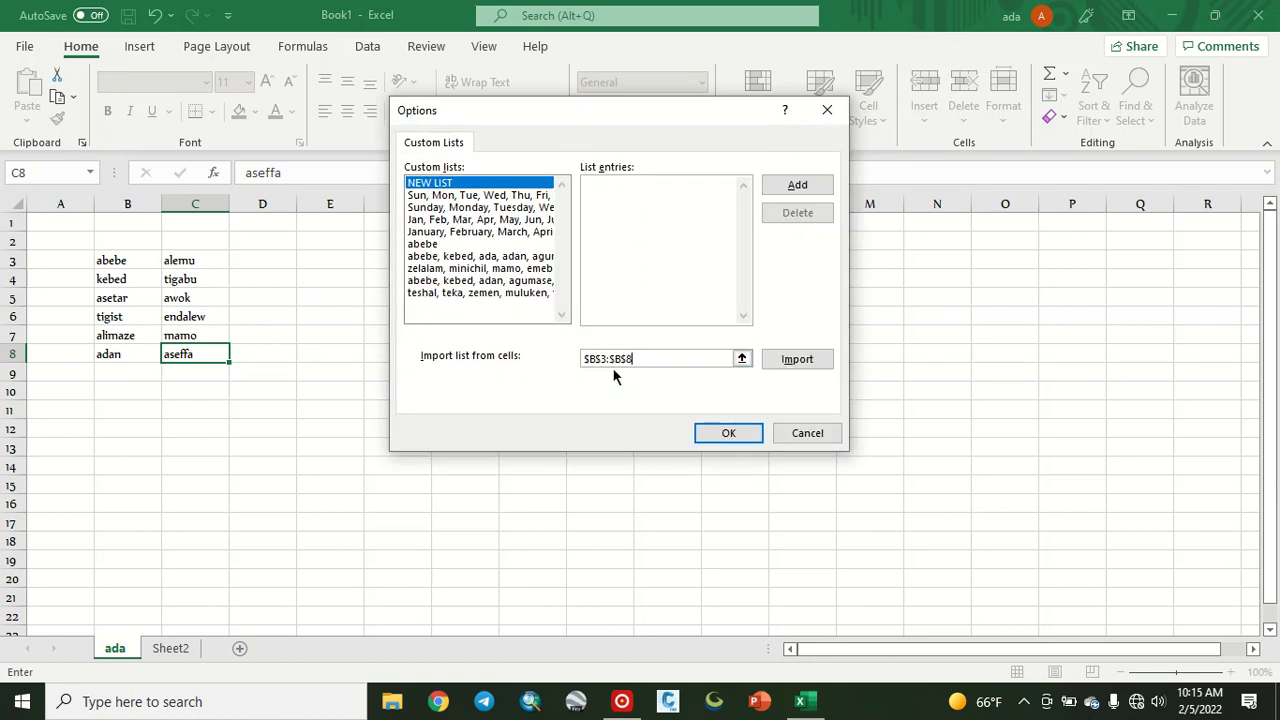
left_click(808, 368)
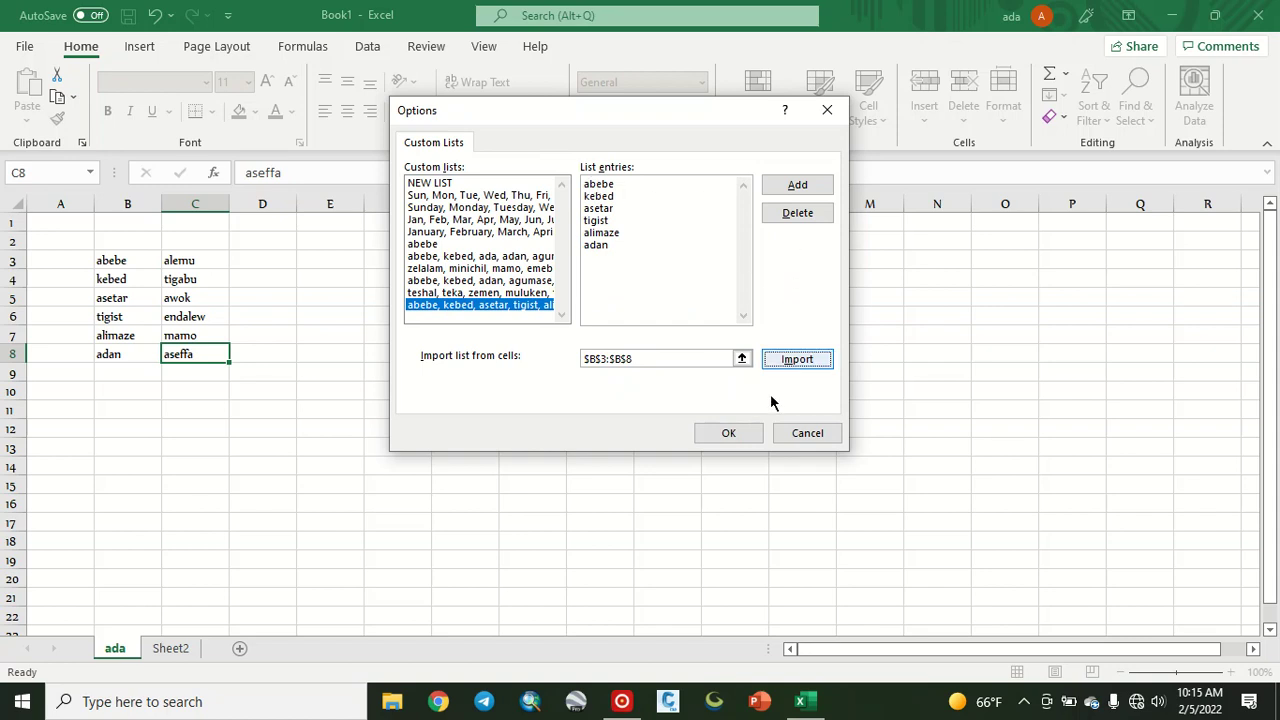
left_click(741, 438)
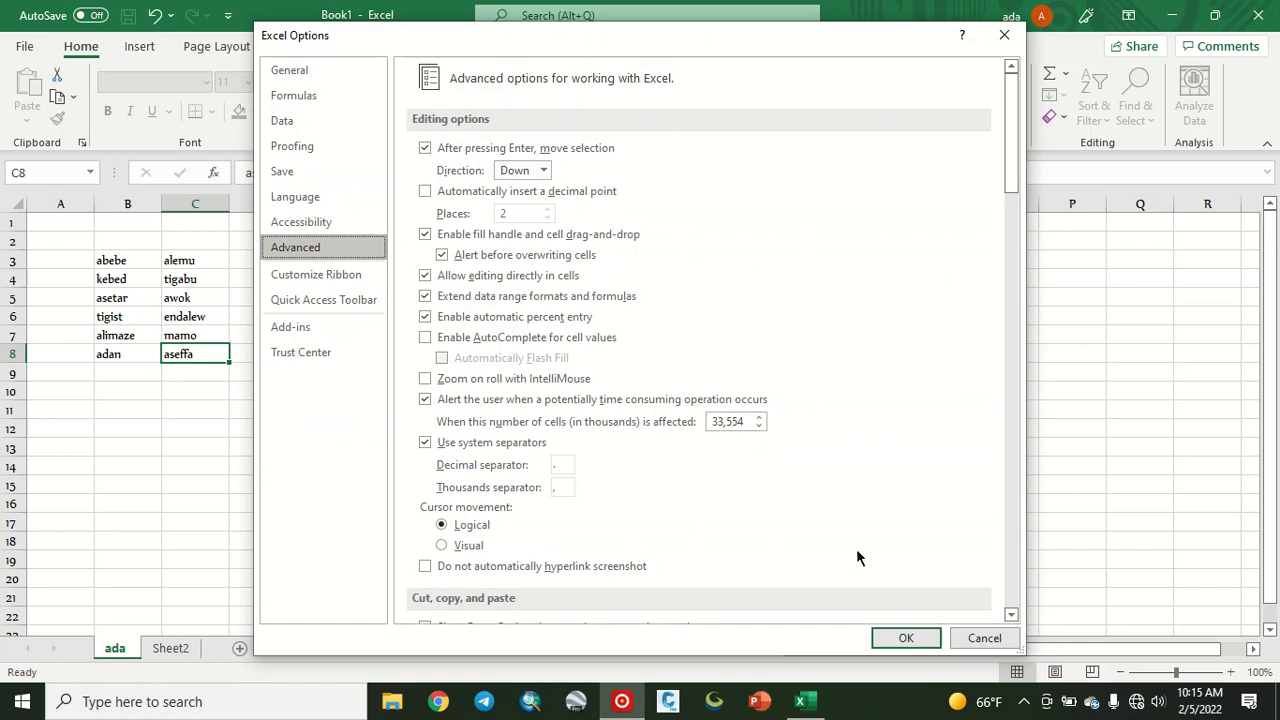
Step: Close Options, enter the list's first name in E3, and fill the name series down to E9
left_click(906, 640)
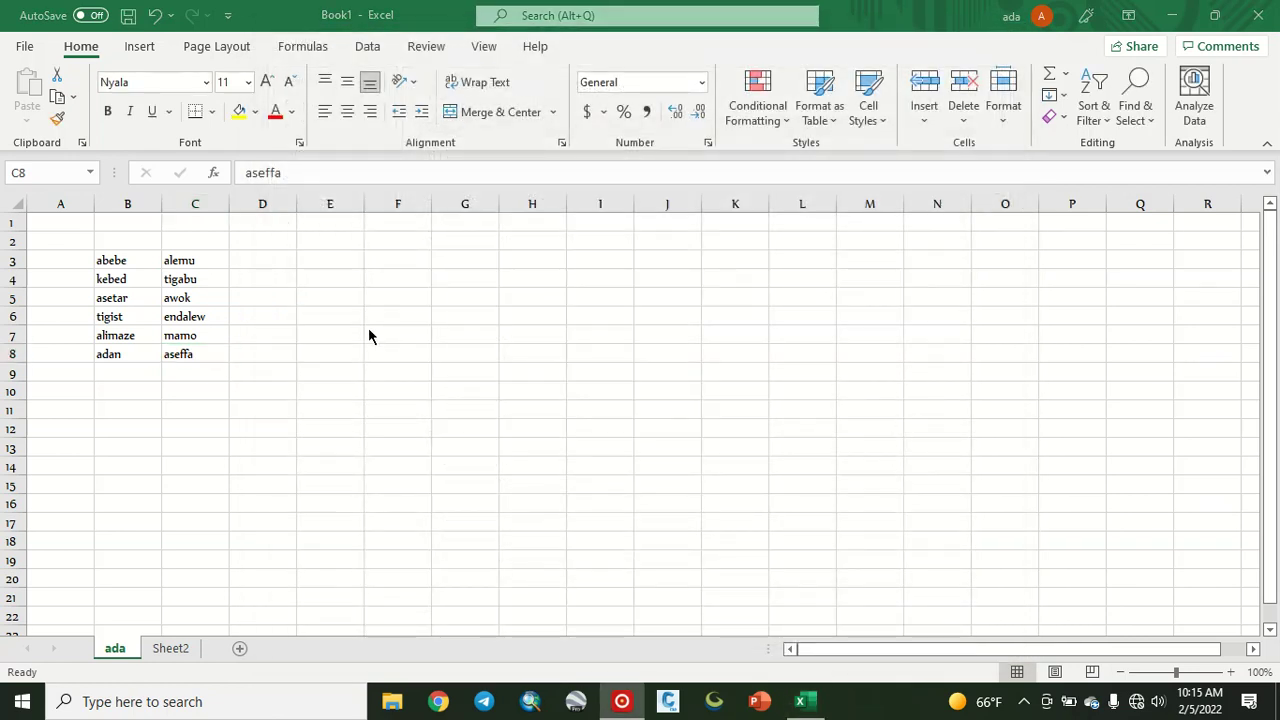
left_click(344, 261)
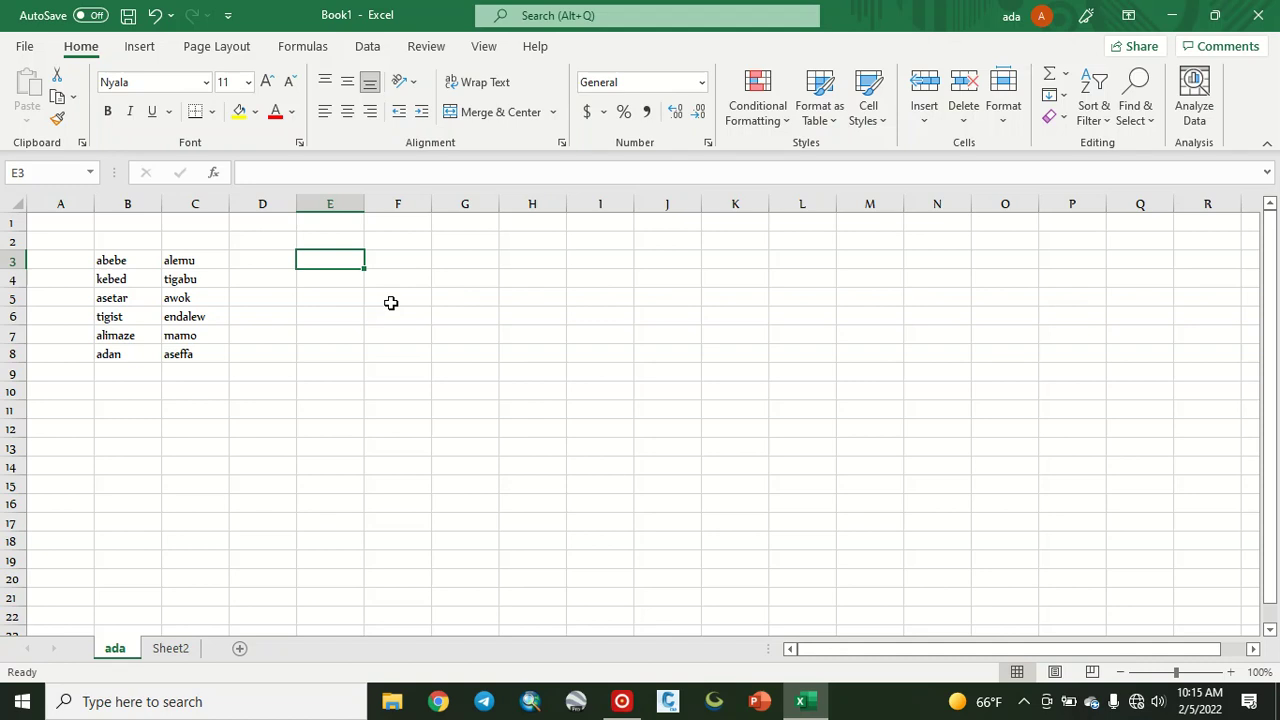
type("abebe")
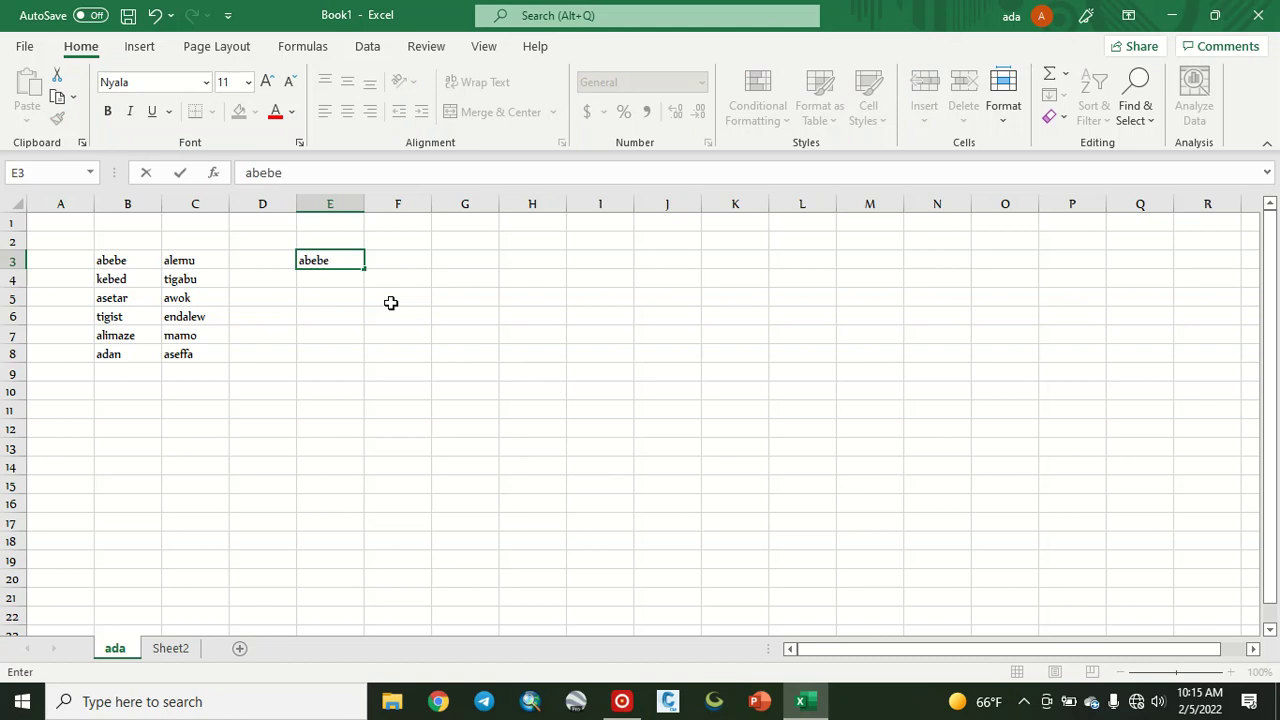
left_click_drag(365, 271, 370, 381)
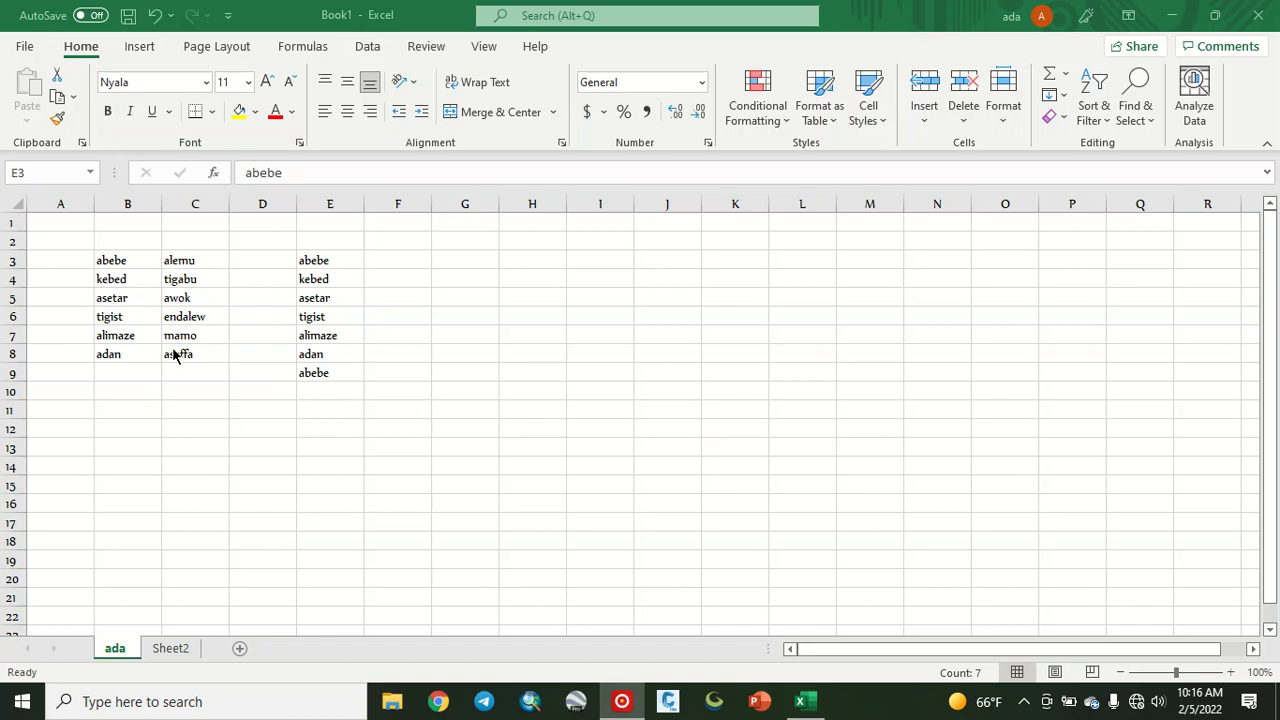
Step: Import the surnames in $C$3:$C$8, alemu through aseffa, as a new custom list in Excel Options
left_click(24, 52)
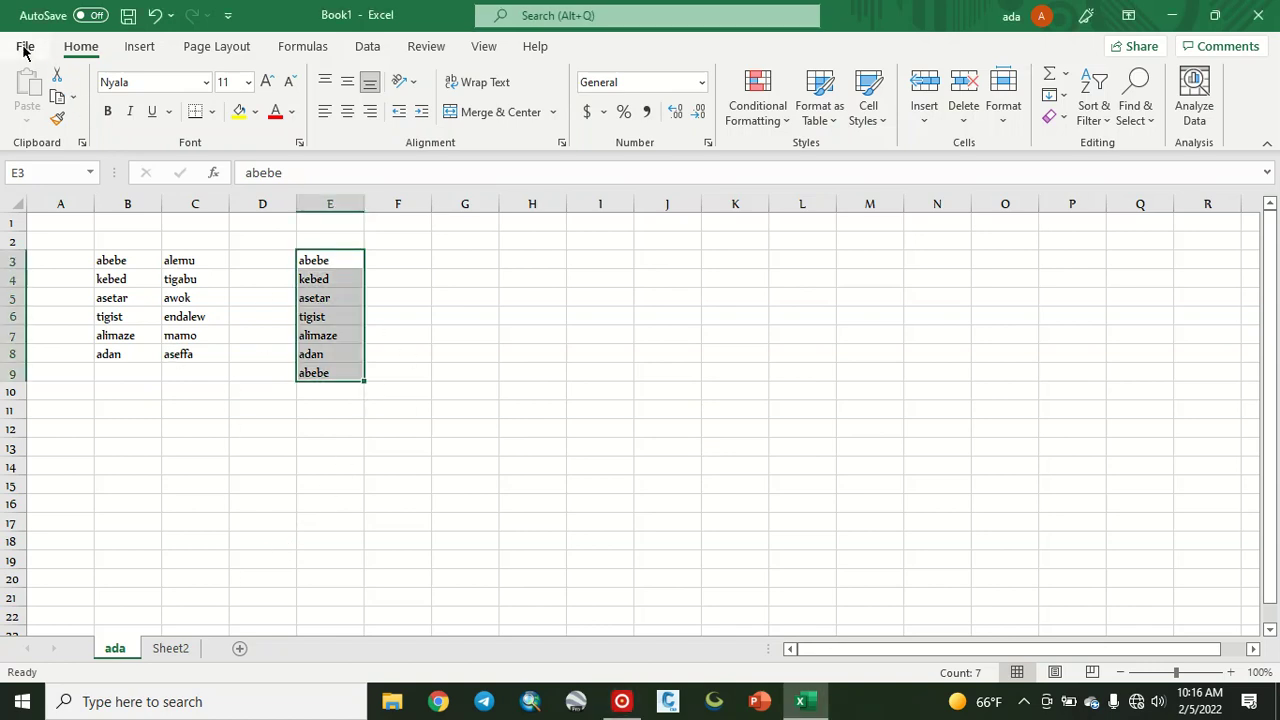
left_click(24, 52)
left_click(50, 662)
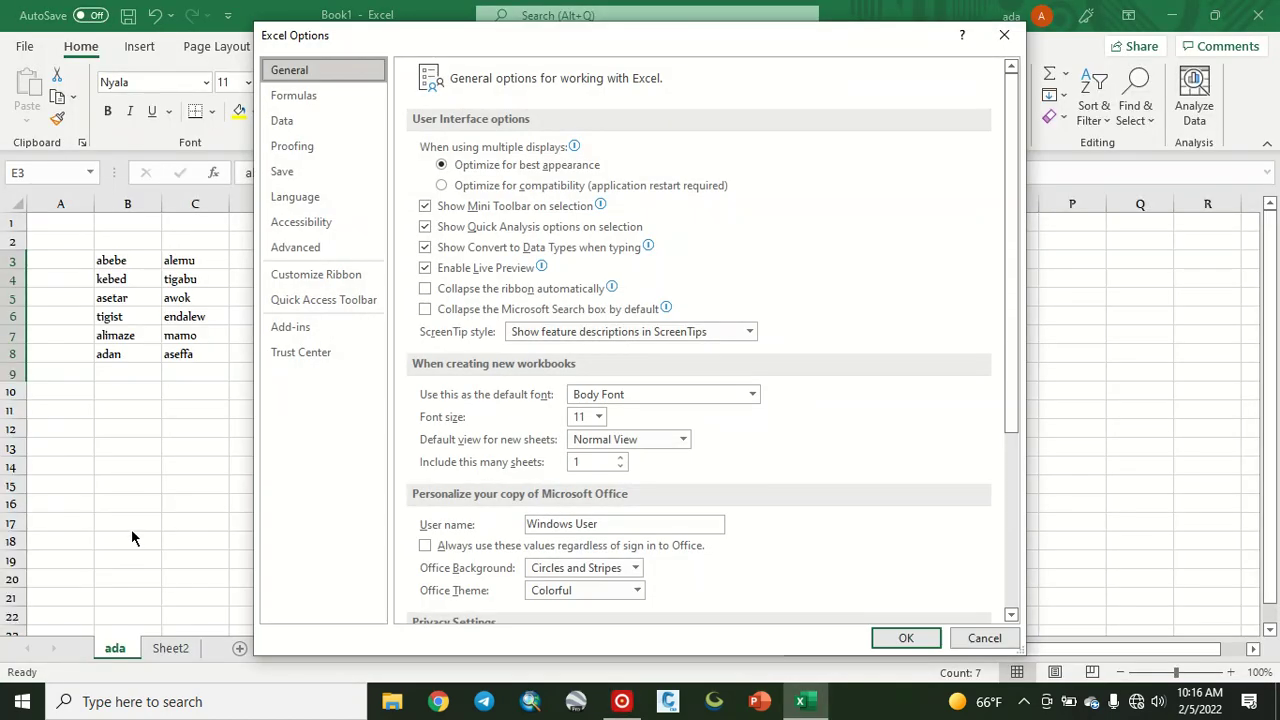
left_click(306, 247)
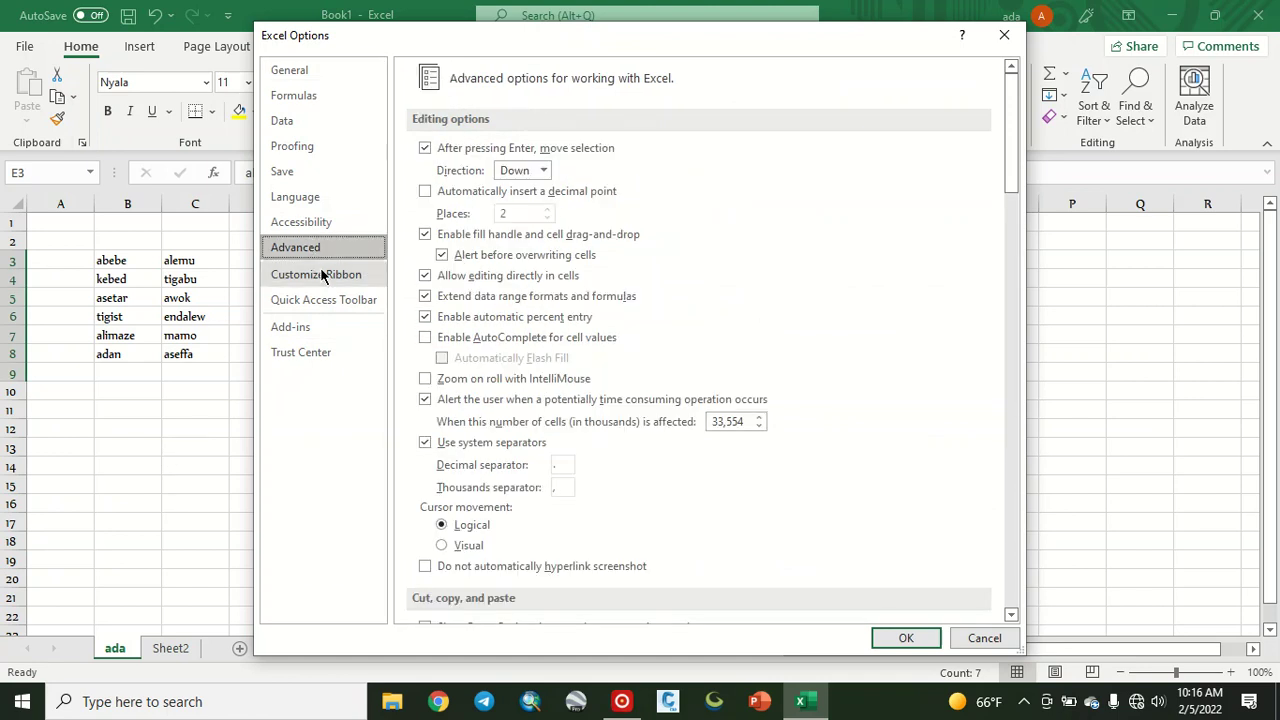
scroll(500, 410, "down", 20)
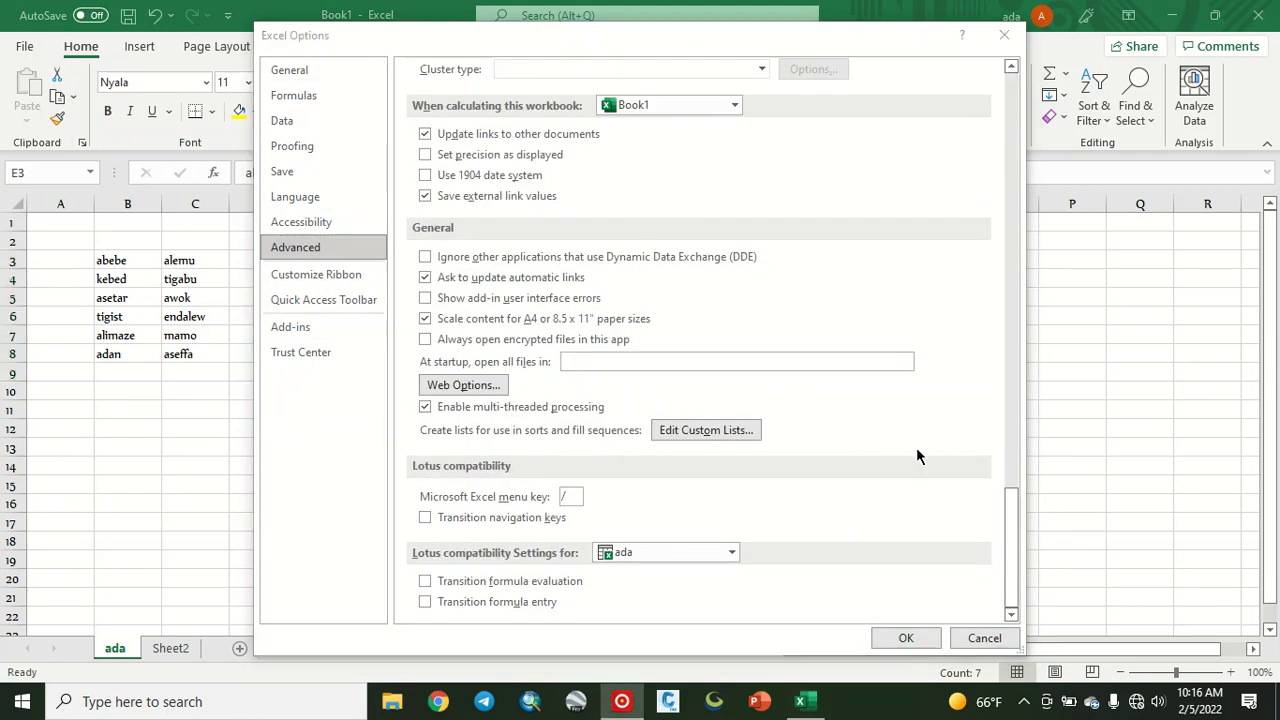
left_click(697, 430)
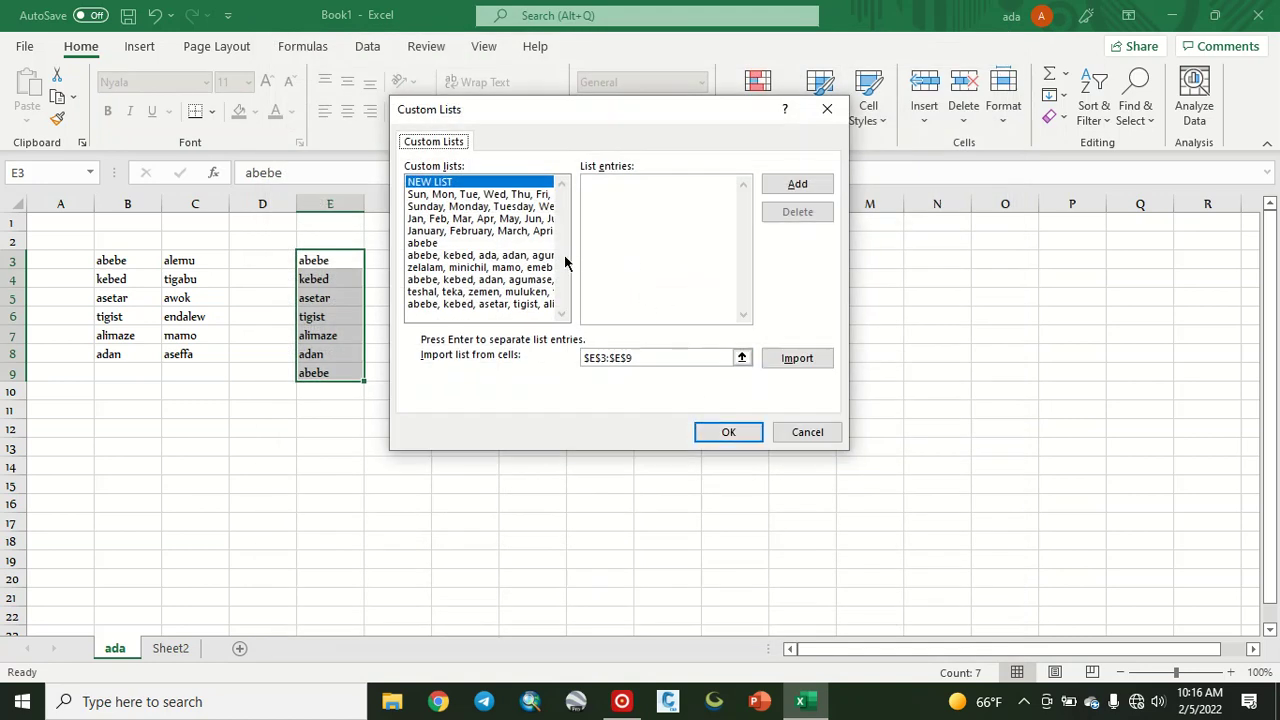
left_click(741, 358)
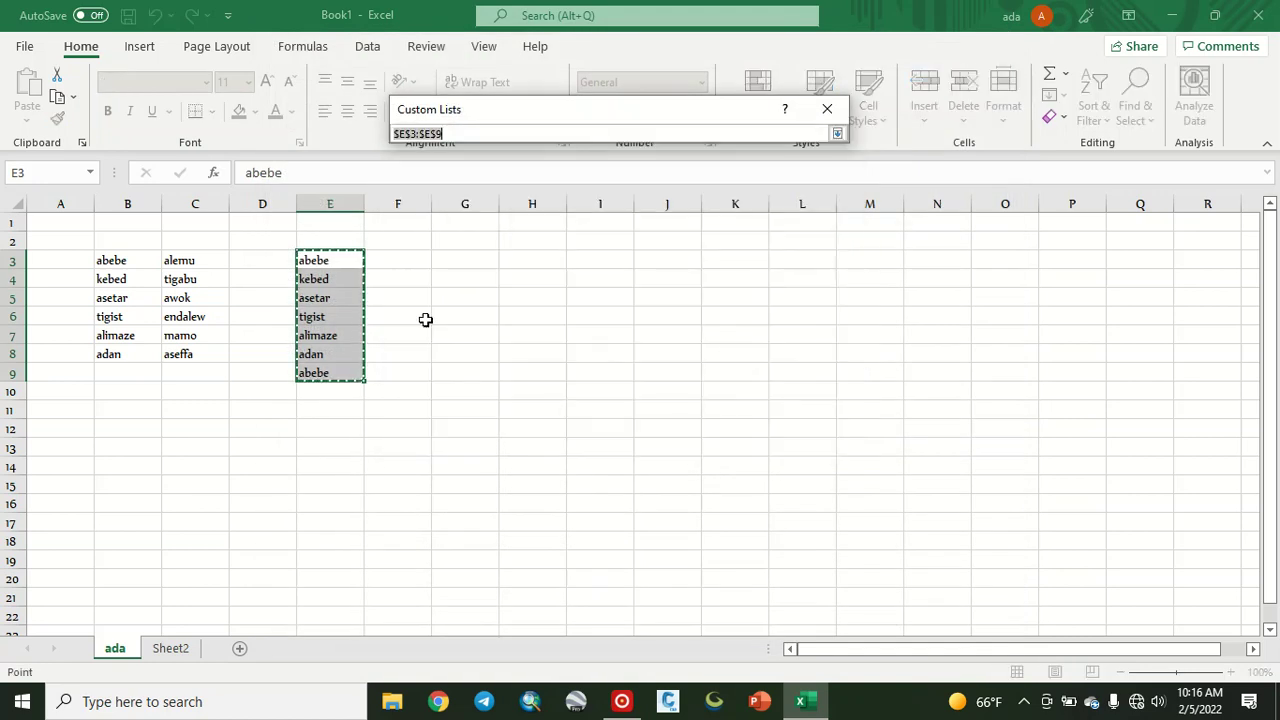
left_click_drag(180, 262, 198, 354)
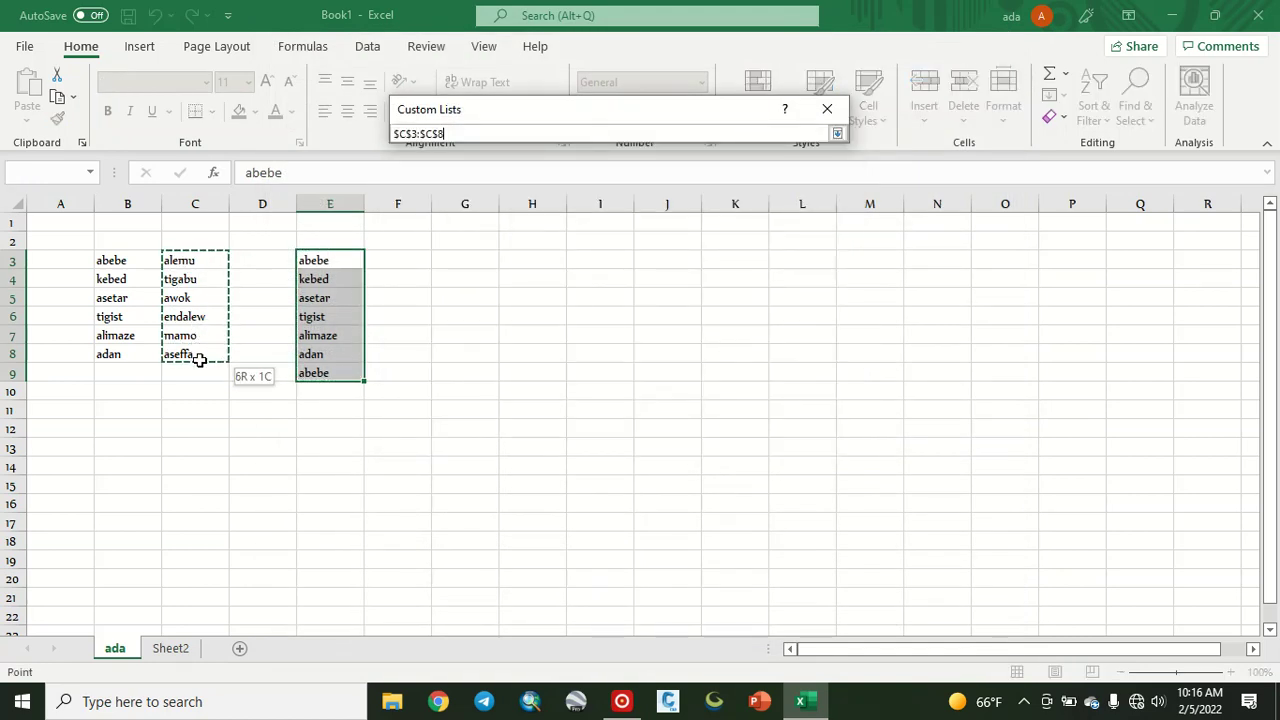
left_click(838, 134)
left_click(800, 360)
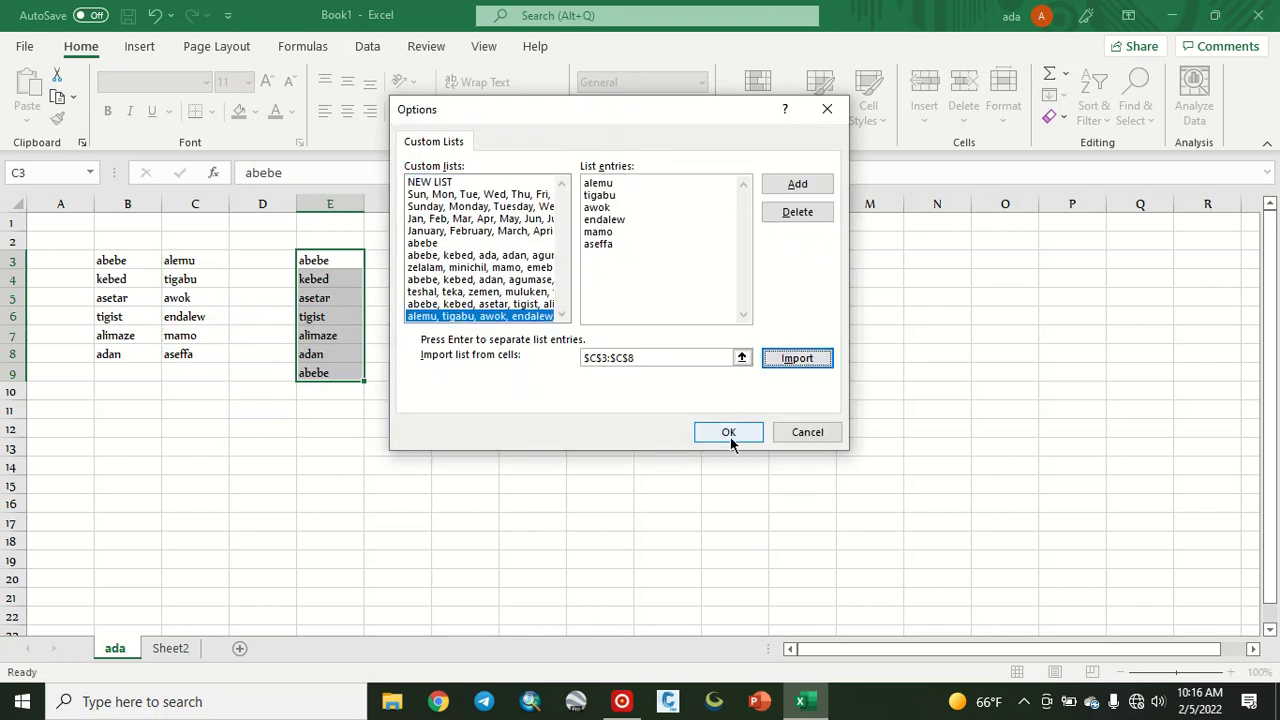
left_click(730, 436)
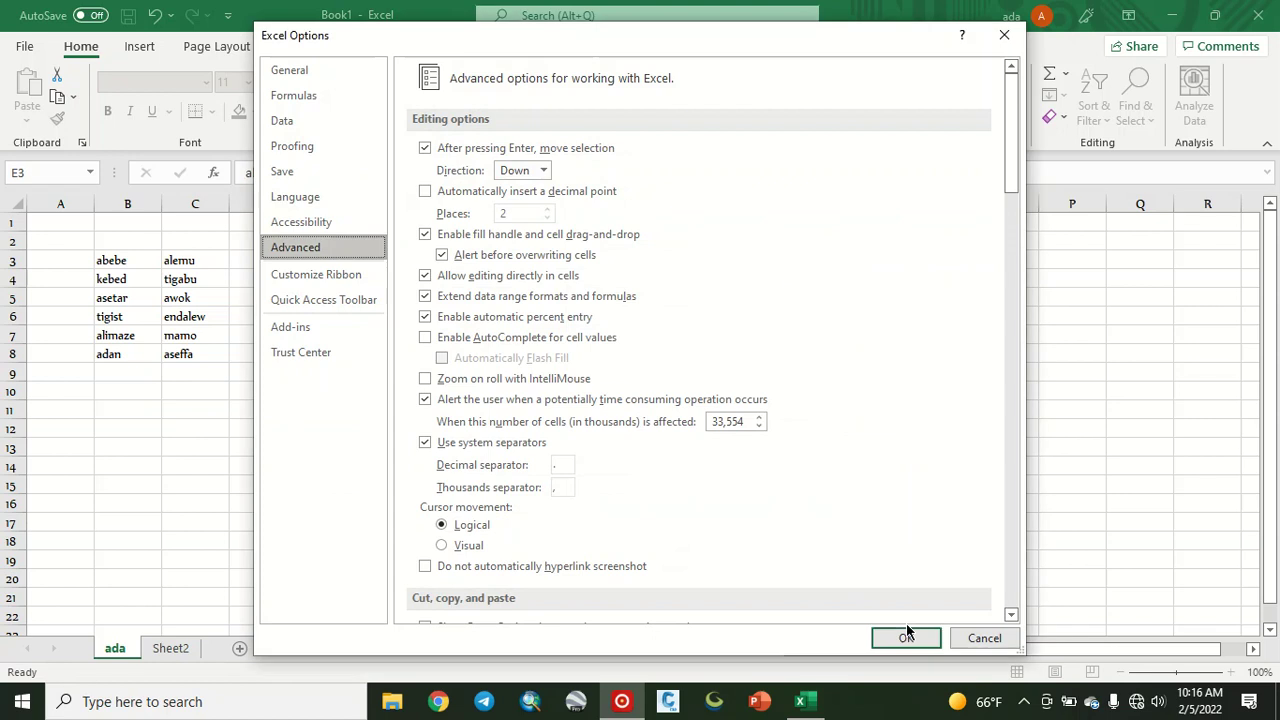
left_click(908, 638)
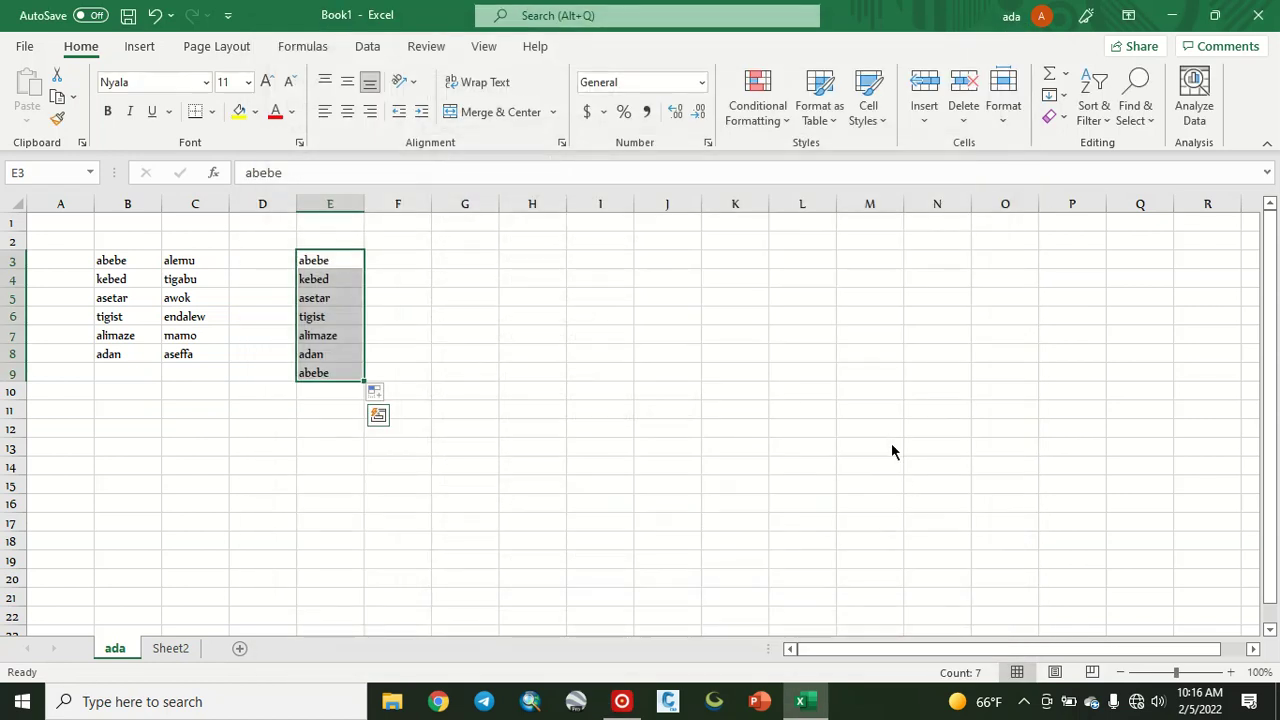
Step: Enter alemu in F3 and fill down to F9, producing the surname list through aseffa, then alemu
left_click(406, 263)
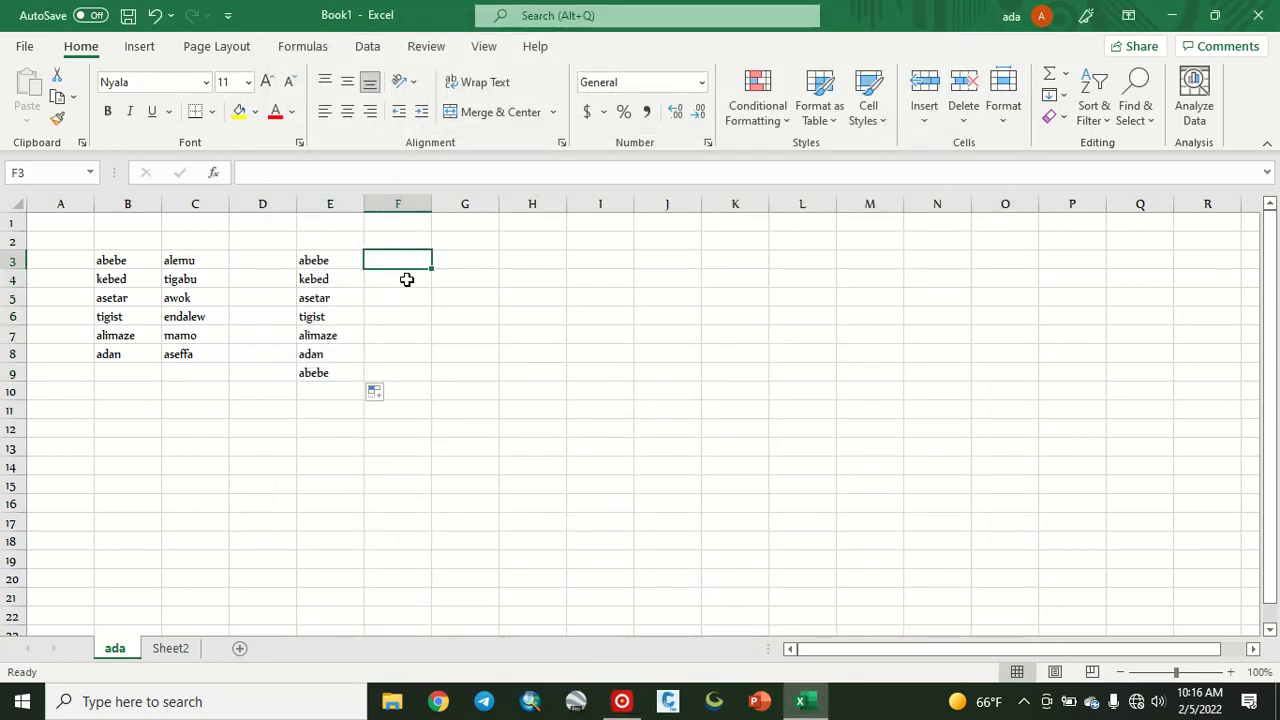
left_click(192, 259)
left_click(359, 265)
left_click(406, 262)
type("alemu")
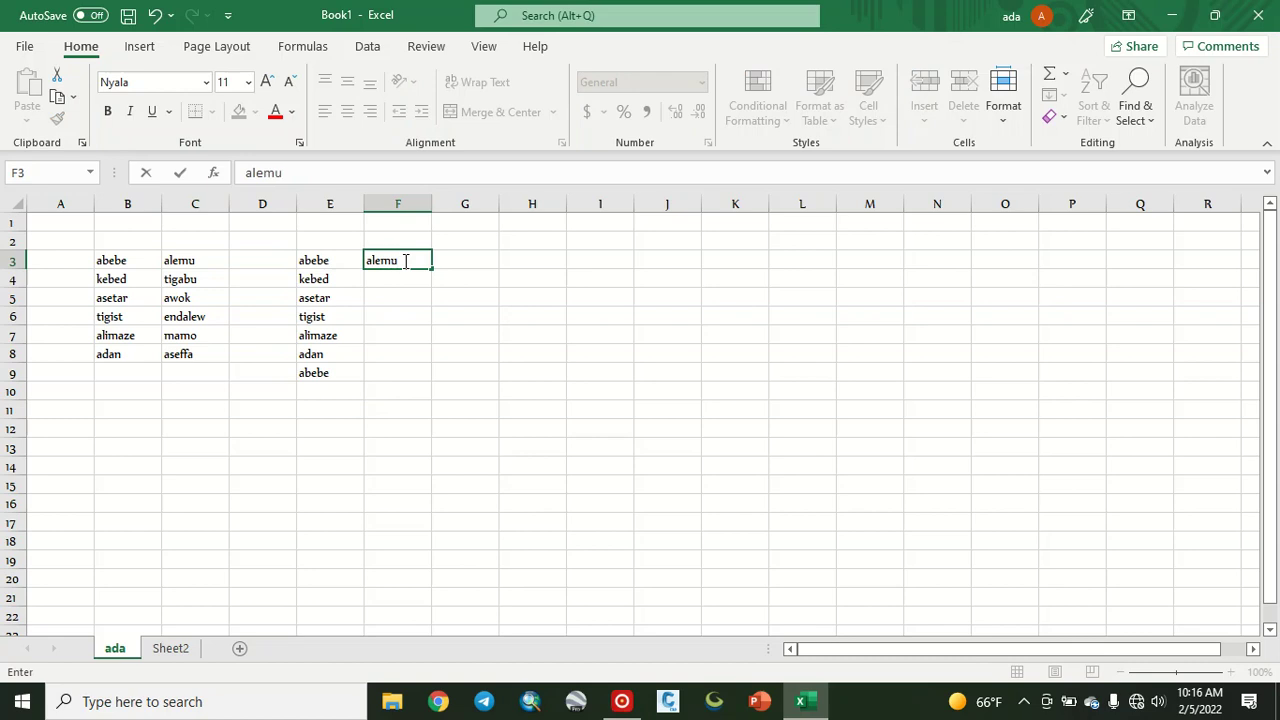
left_click_drag(430, 277, 424, 382)
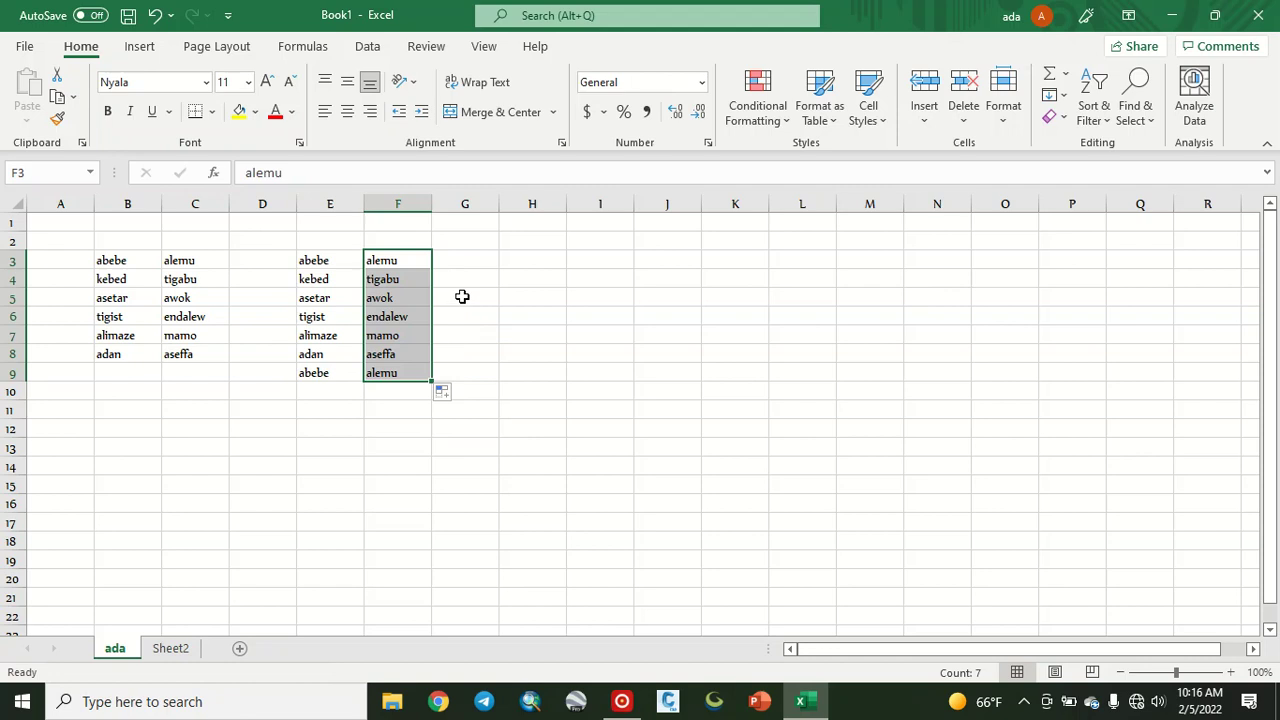
left_click(462, 297)
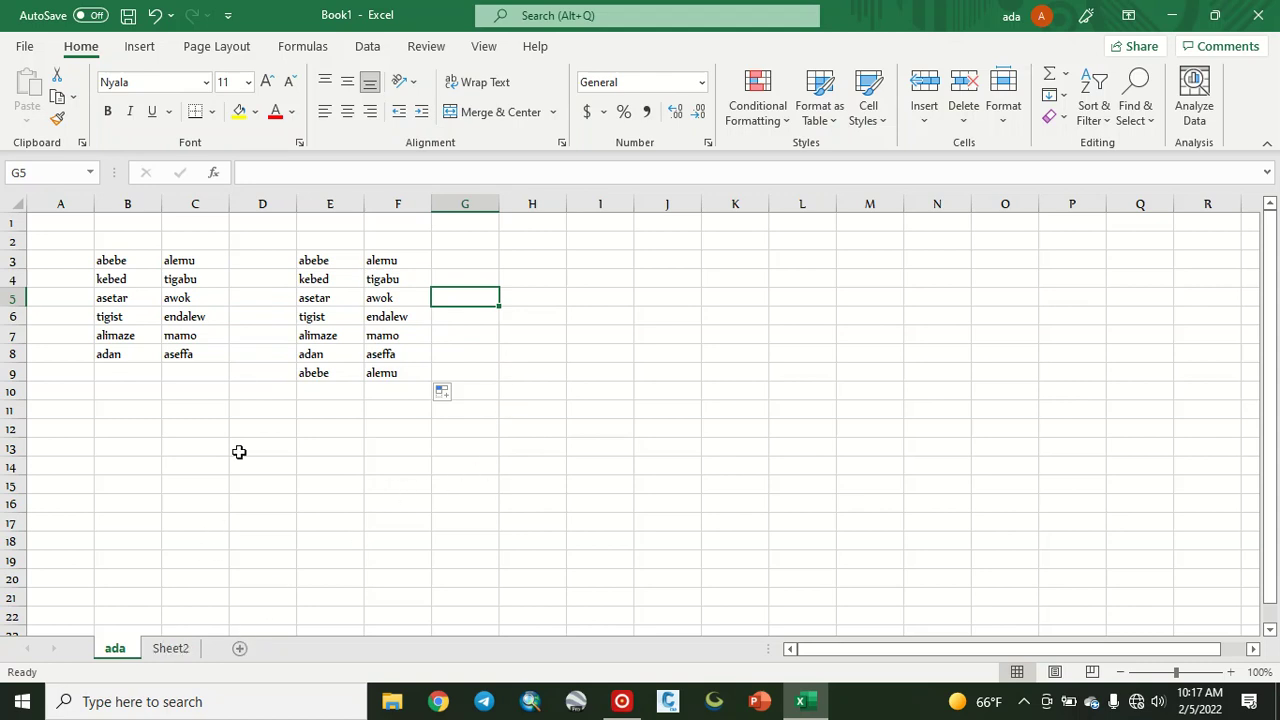
Step: On Sheet2, enter headings round, round up, round down in D5:F5 and sample decimals in C6:C10
left_click(179, 653)
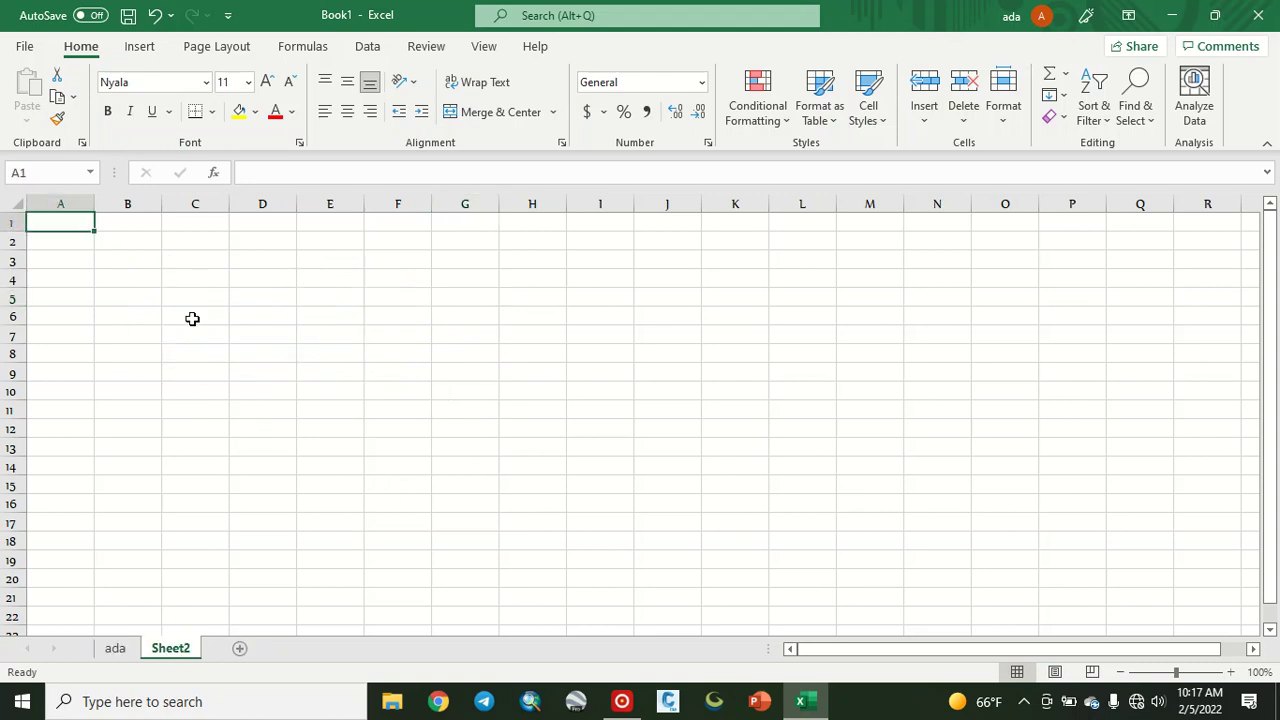
left_click(240, 297)
type("round")
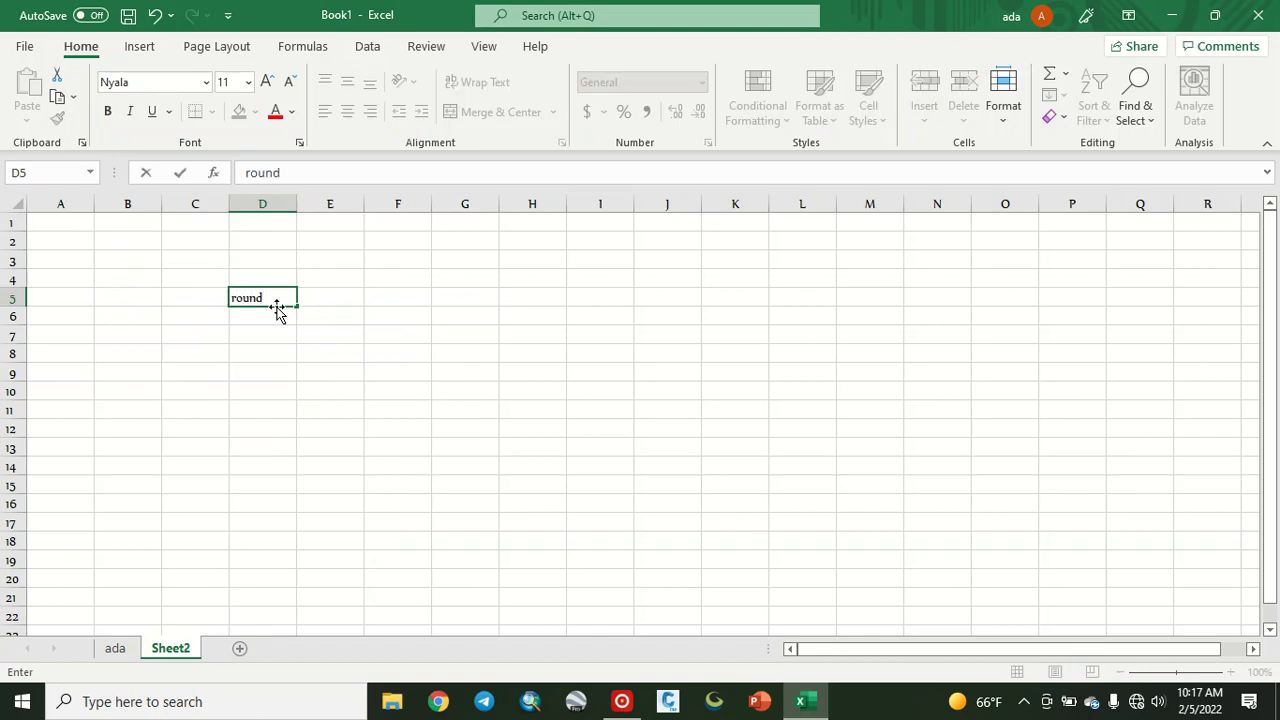
key("Tab")
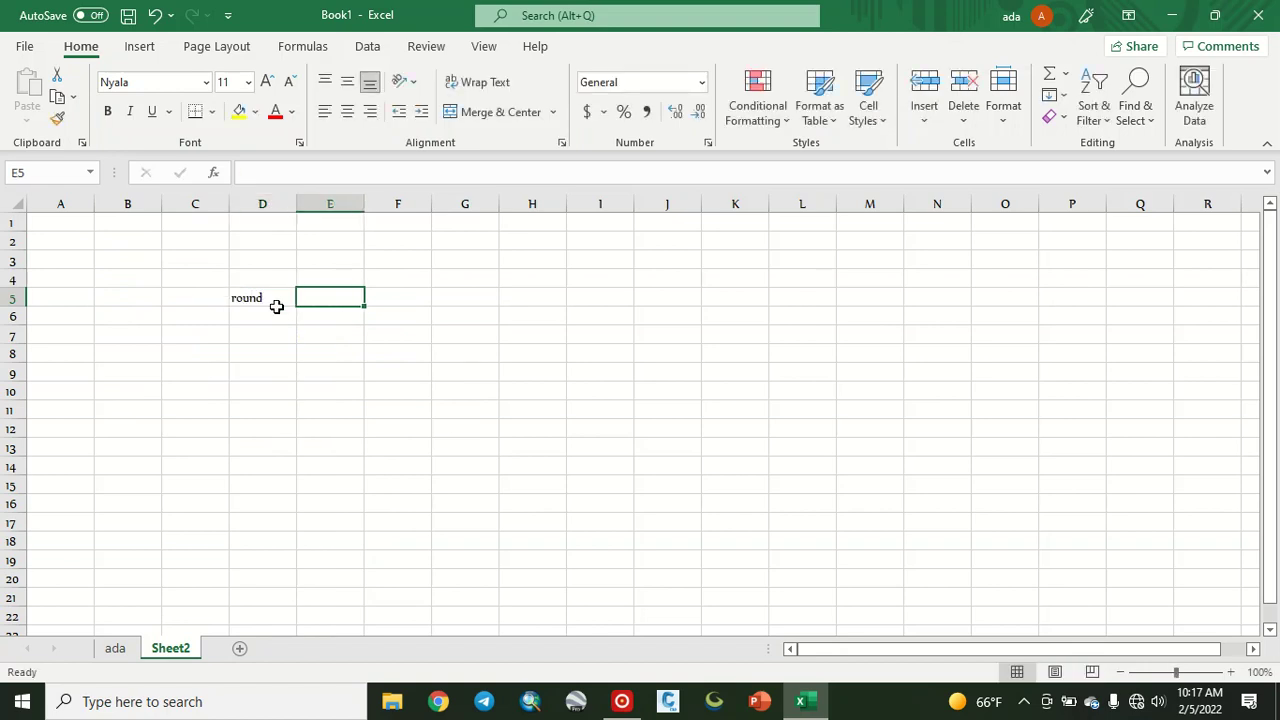
type("round up")
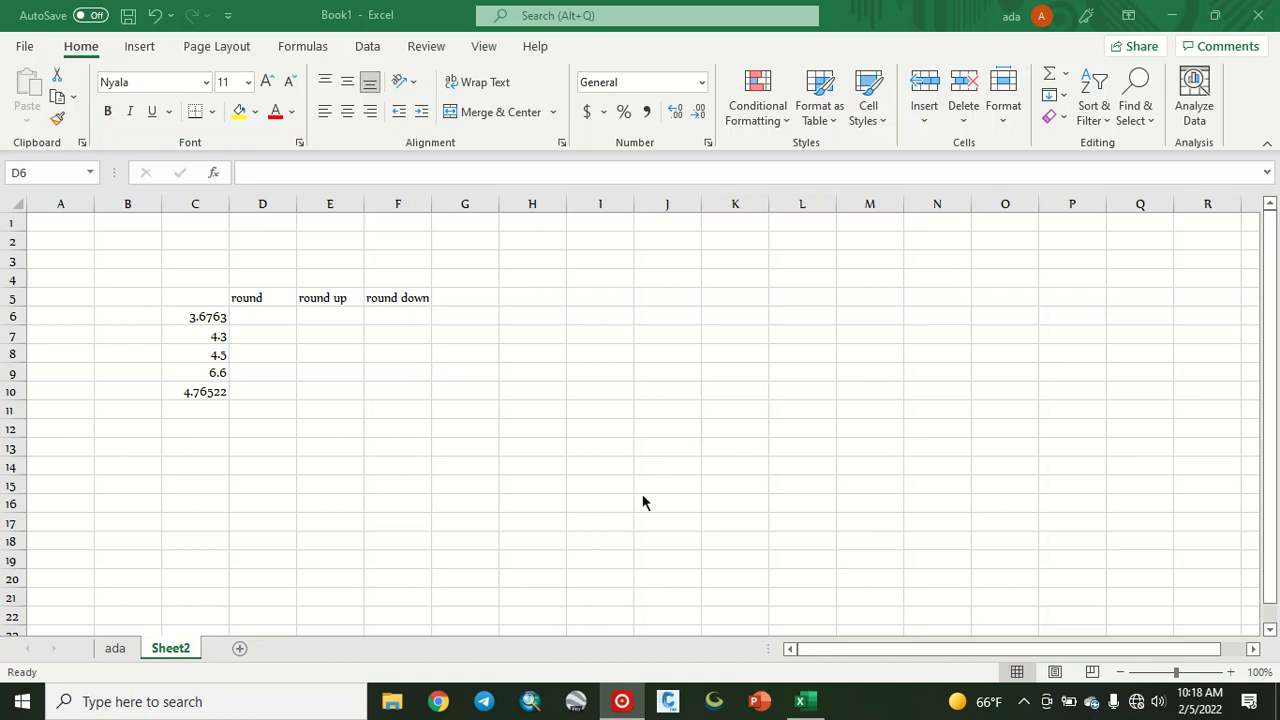
left_click(251, 312)
Step: Enter =ROUND(C6,0) in D6 and fill it down to D10, giving 4, 4, 5, 7, 5
type("=")
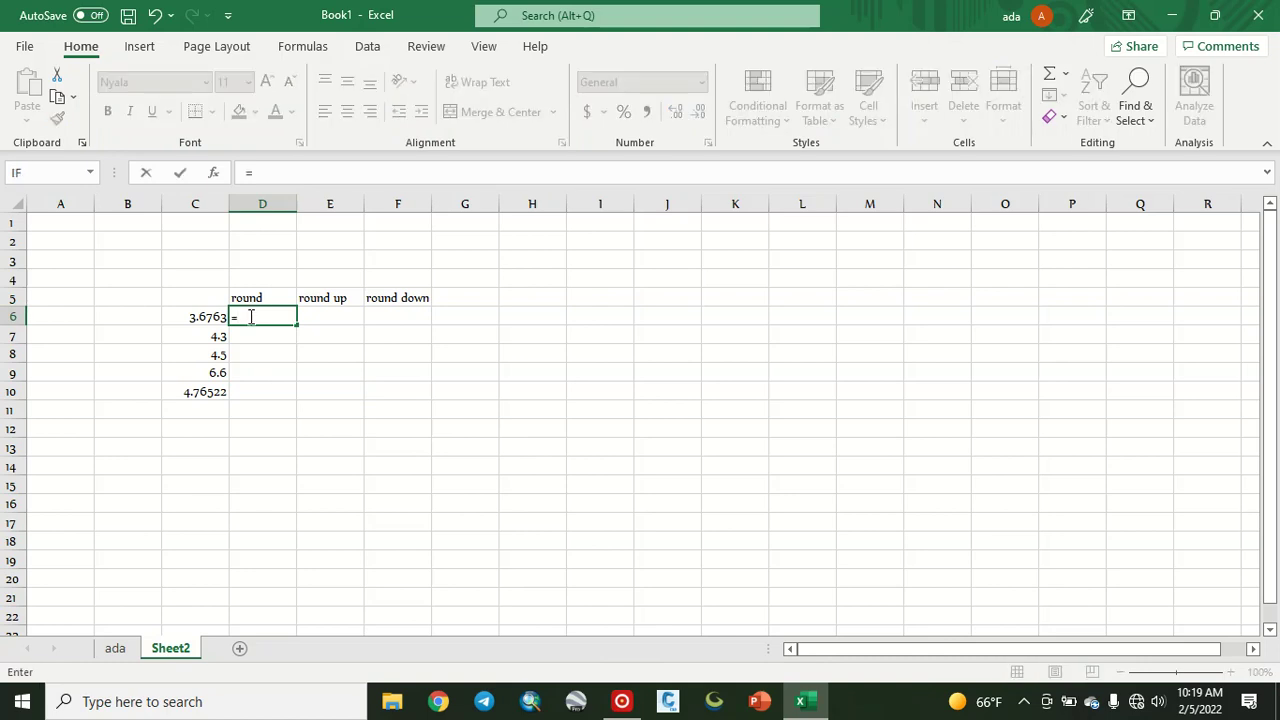
type("ro")
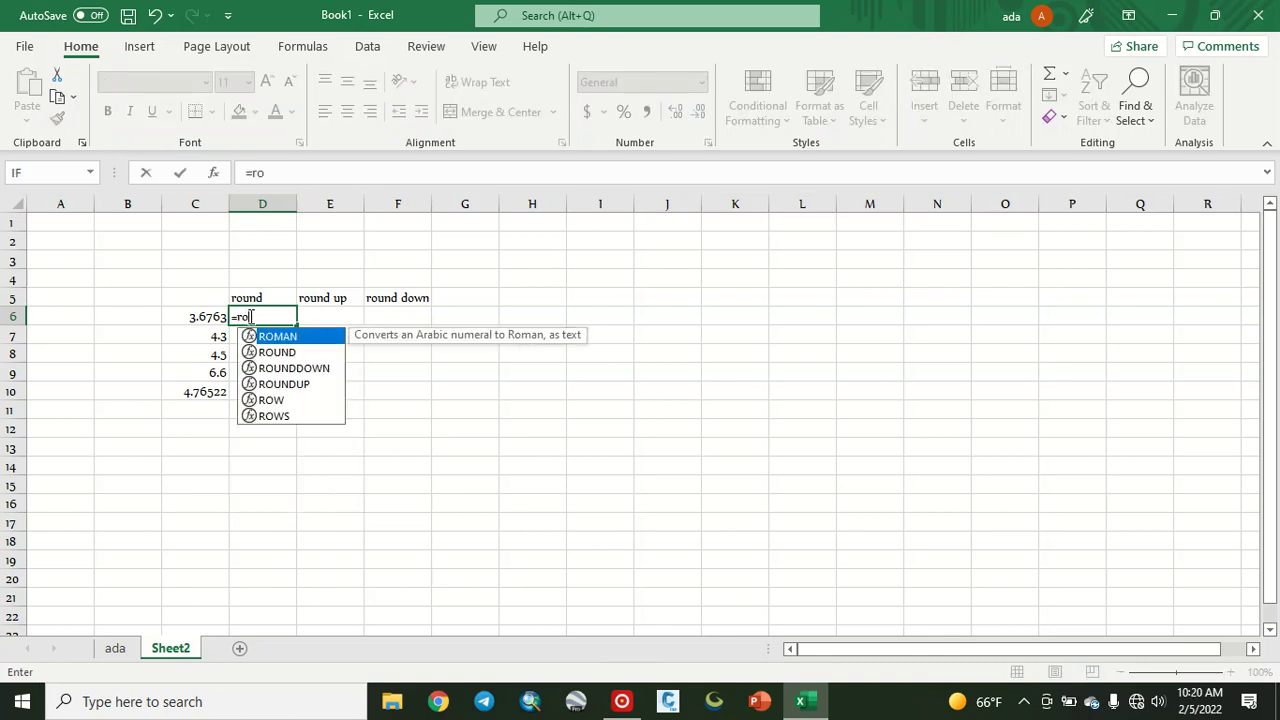
double_click(270, 352)
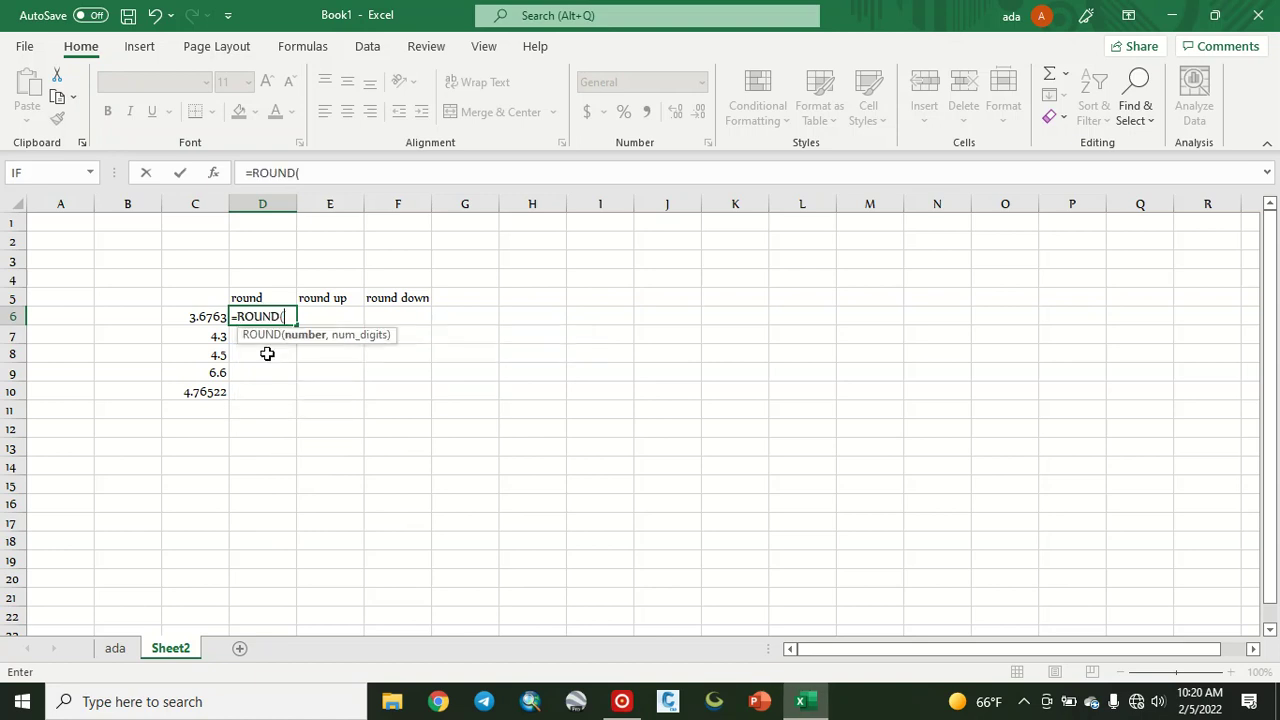
left_click(204, 327)
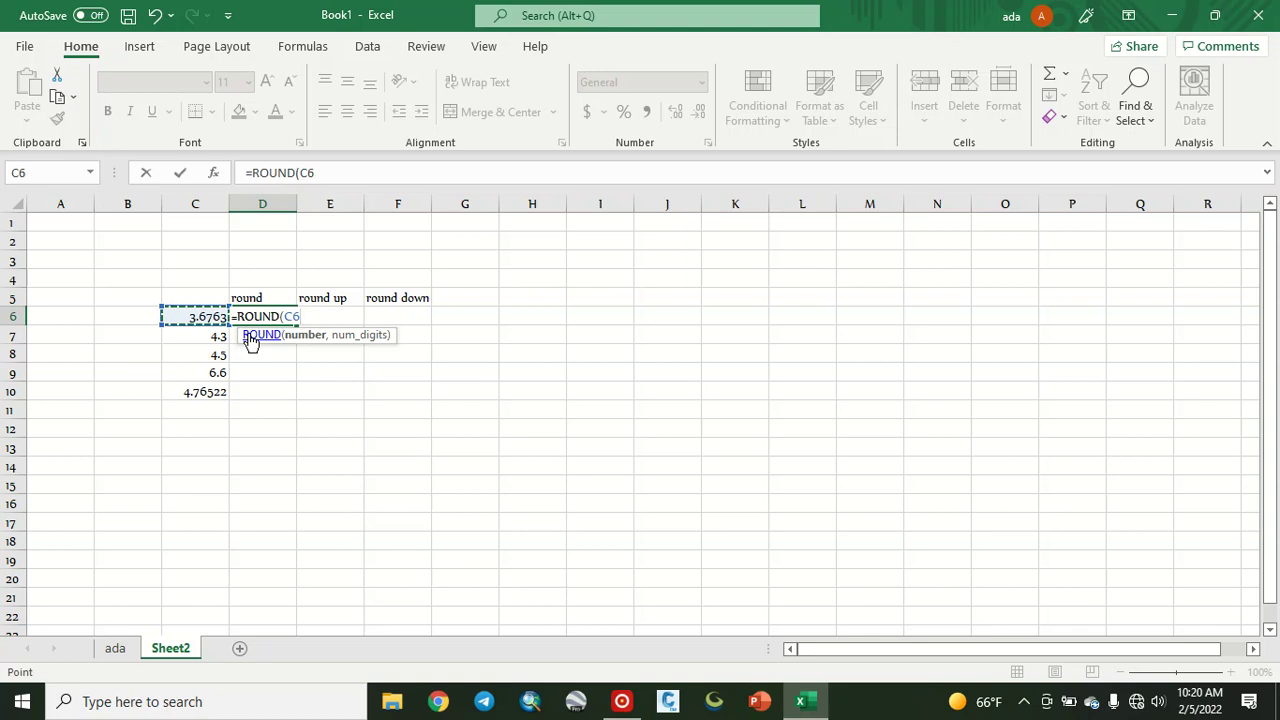
type(",")
type(")")
key("Return")
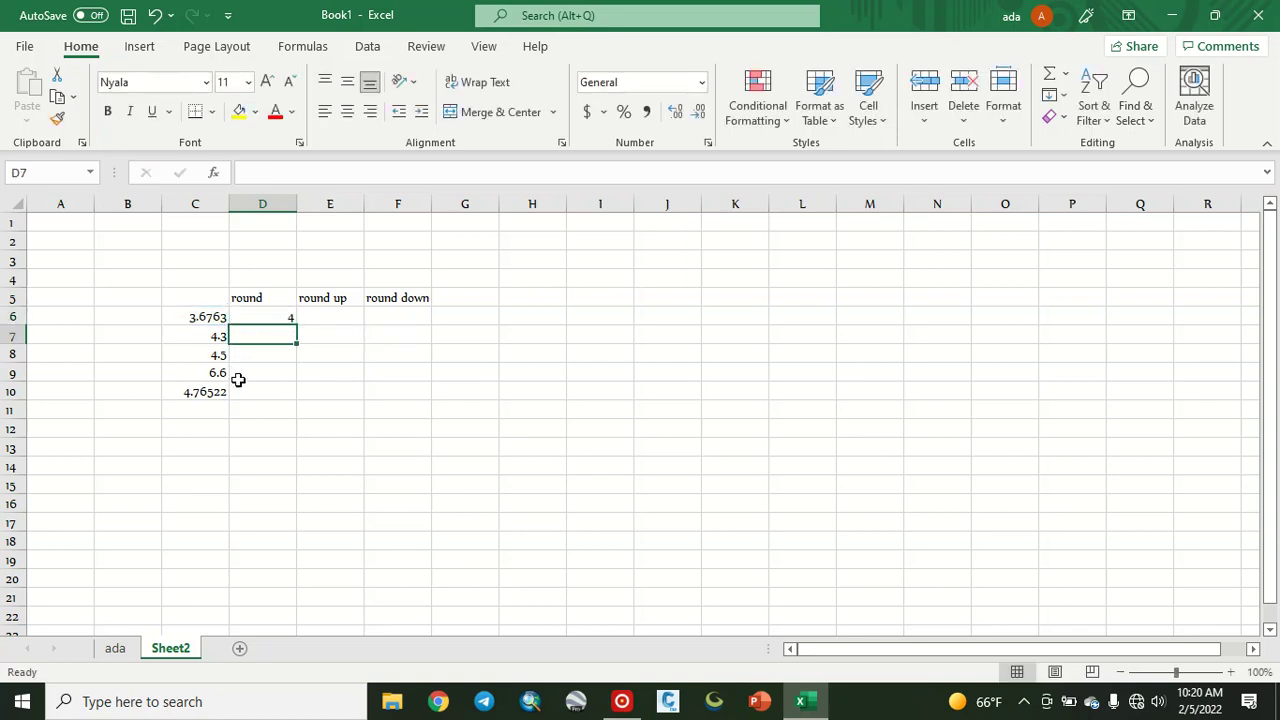
left_click(265, 316)
left_click_drag(297, 322, 295, 398)
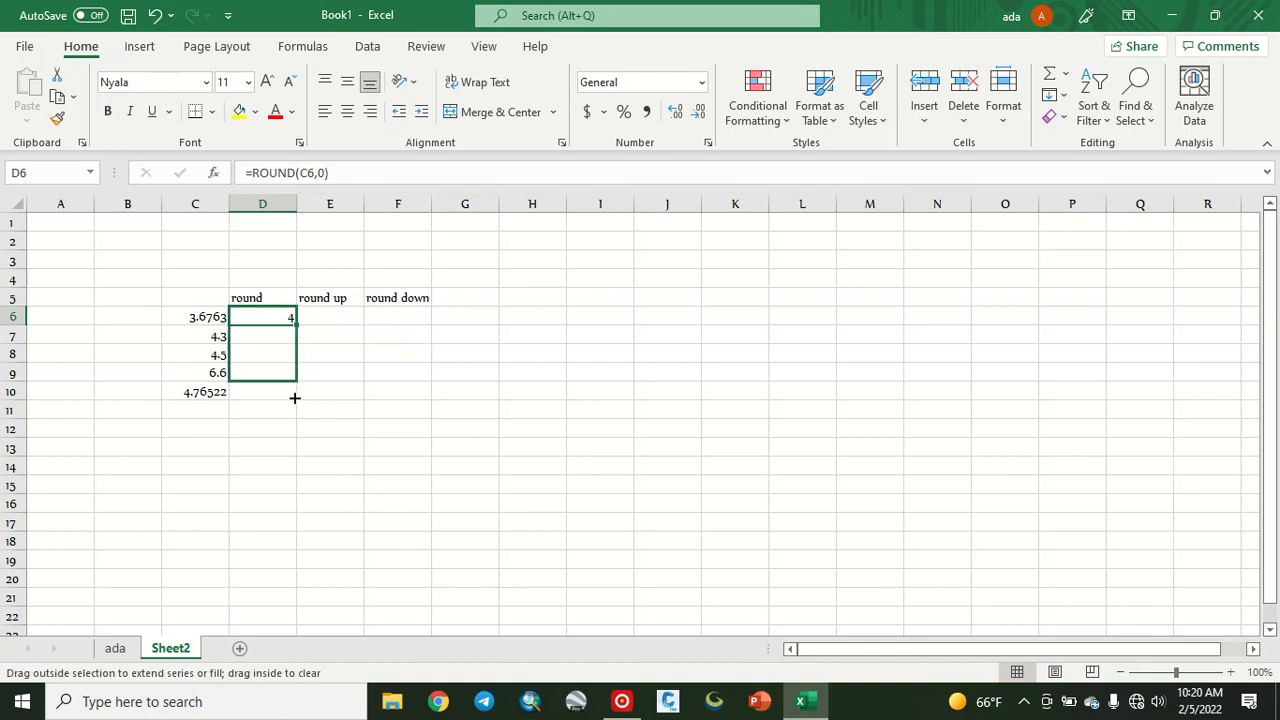
left_click(315, 471)
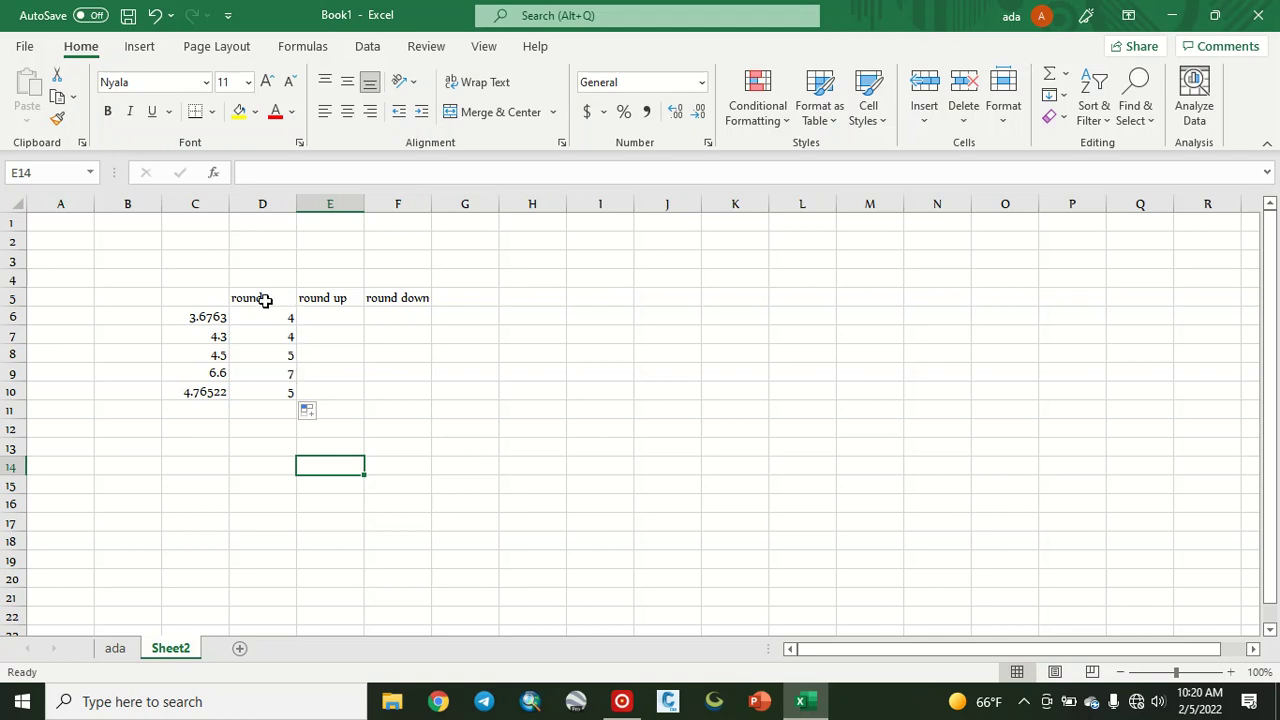
Step: Enter =ROUNDUP(C6,0) in E6 and fill it down to E10, giving 4, 5, 5, 7, 5
left_click(334, 317)
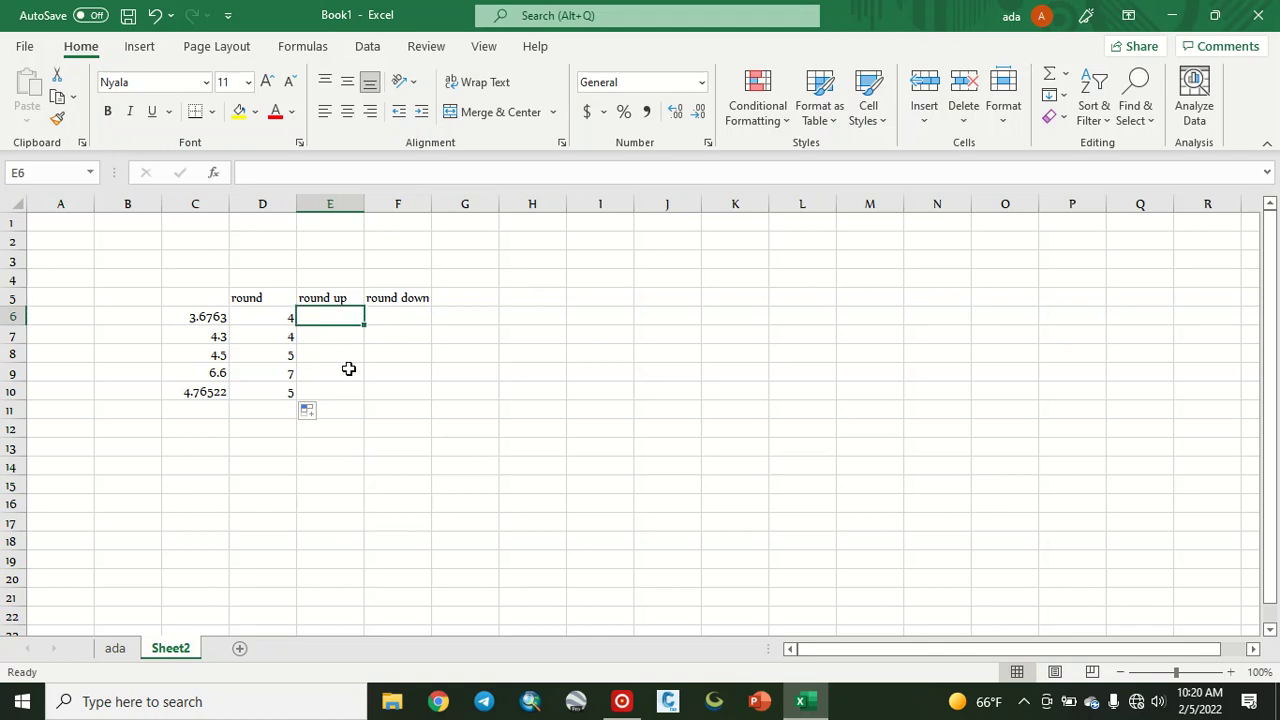
type("=")
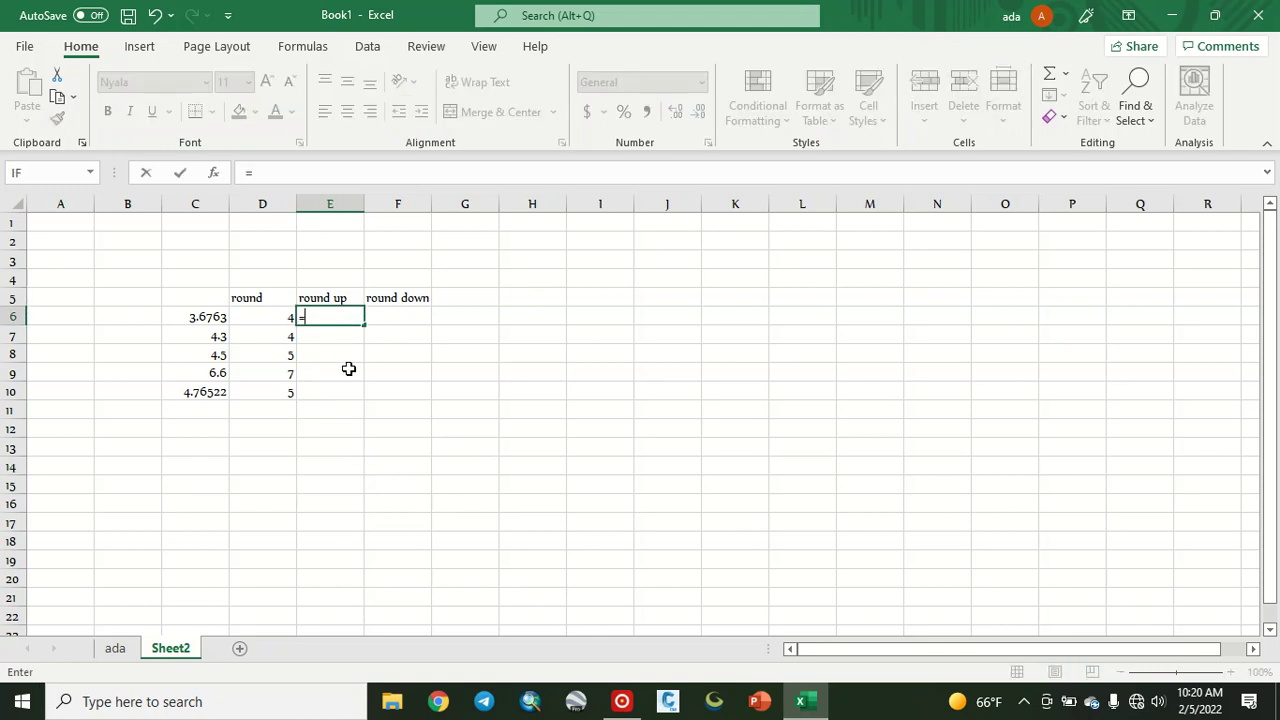
type("ro")
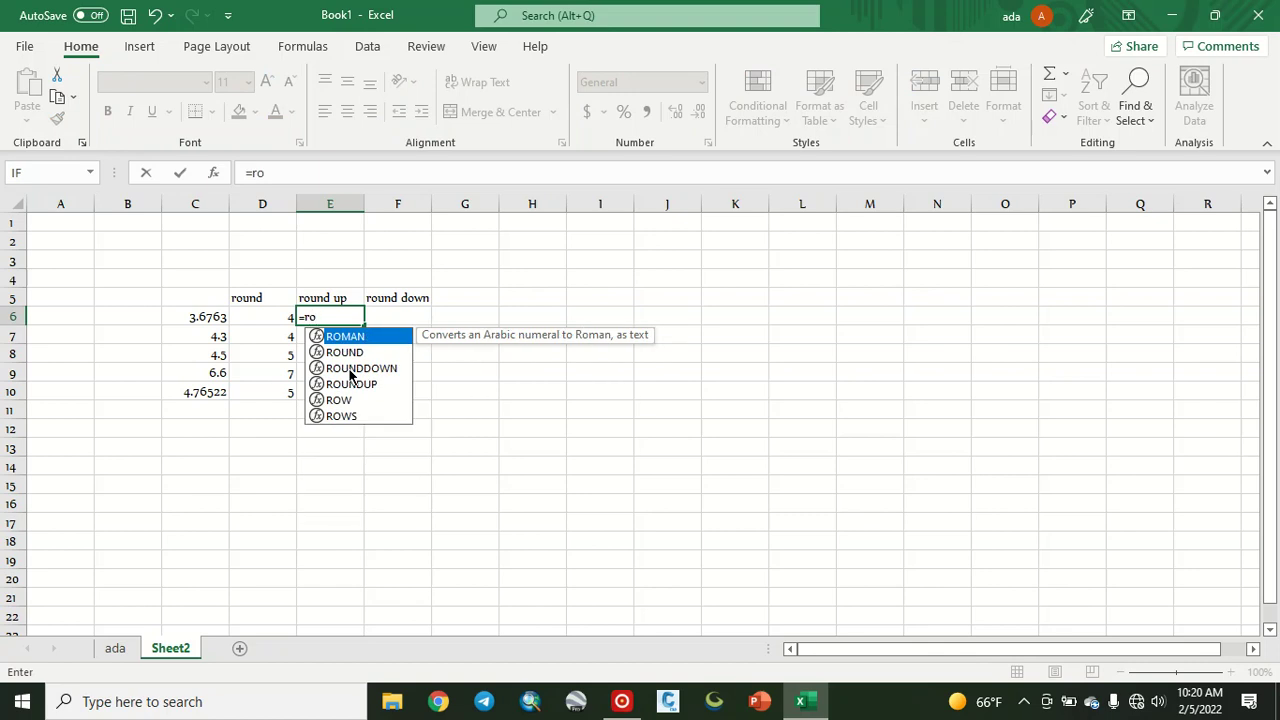
double_click(347, 385)
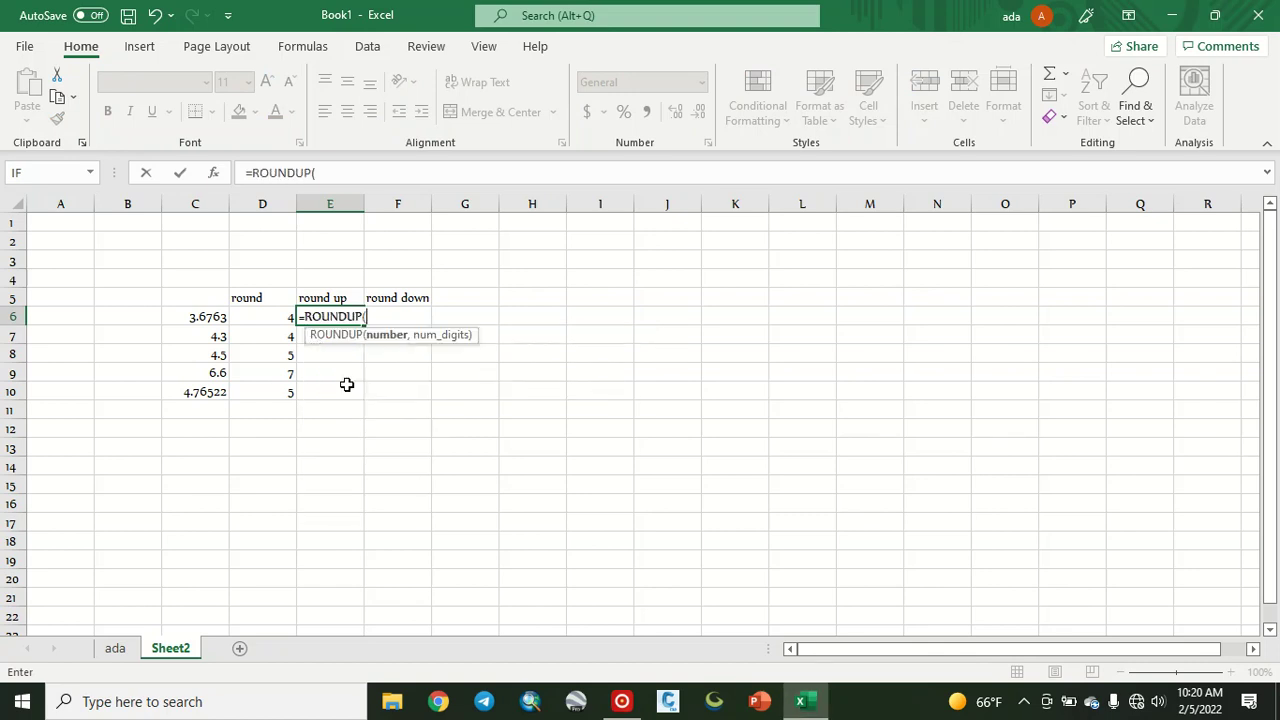
left_click(195, 318)
type(",")
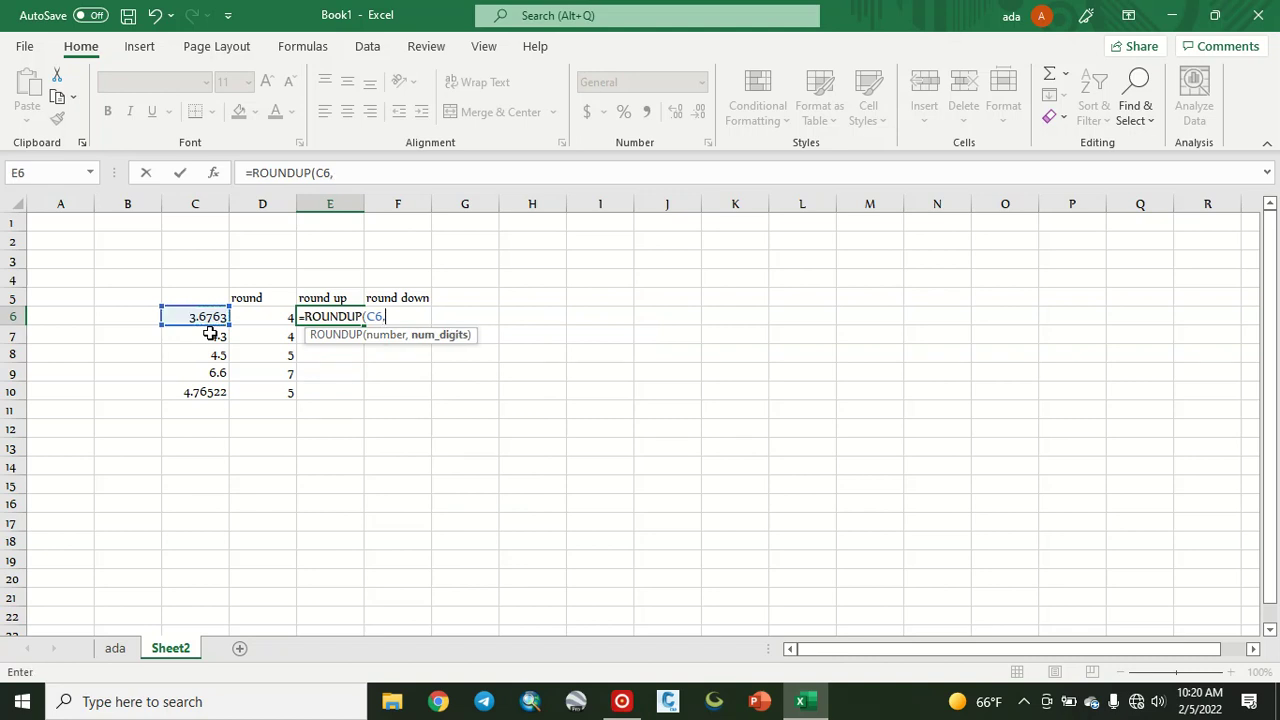
type("0")
type(")")
key("Return")
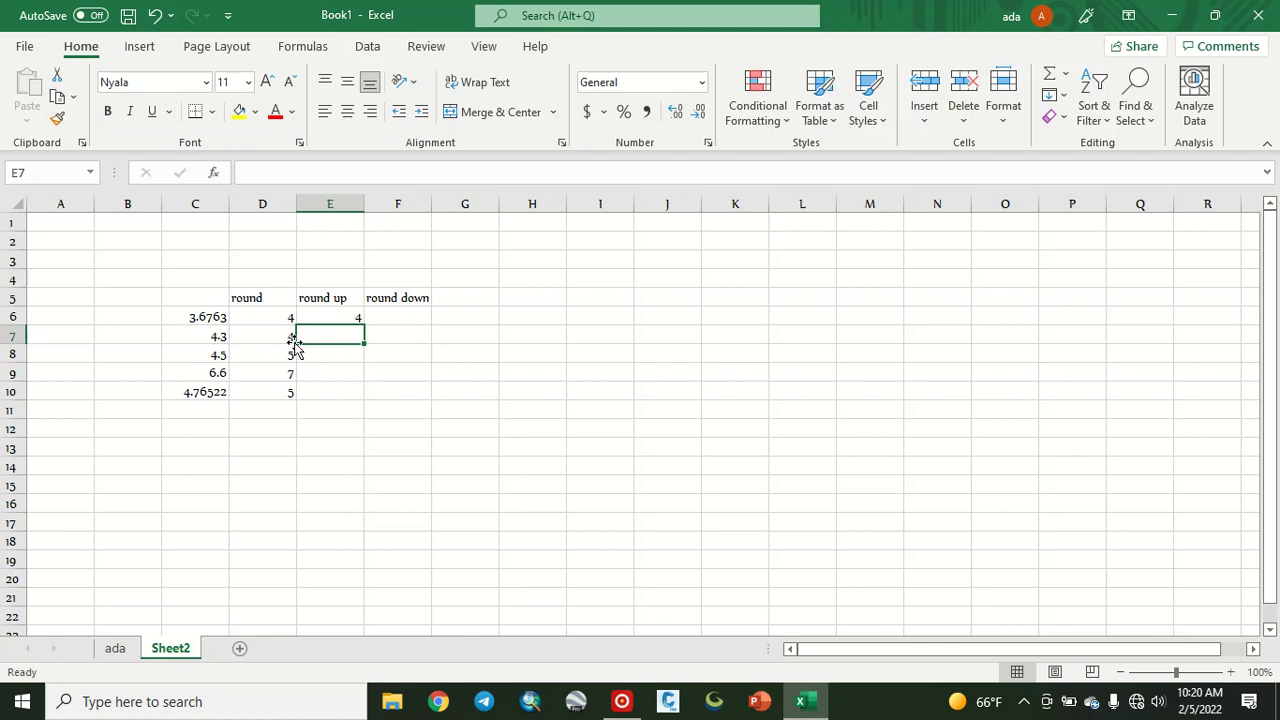
left_click(358, 318)
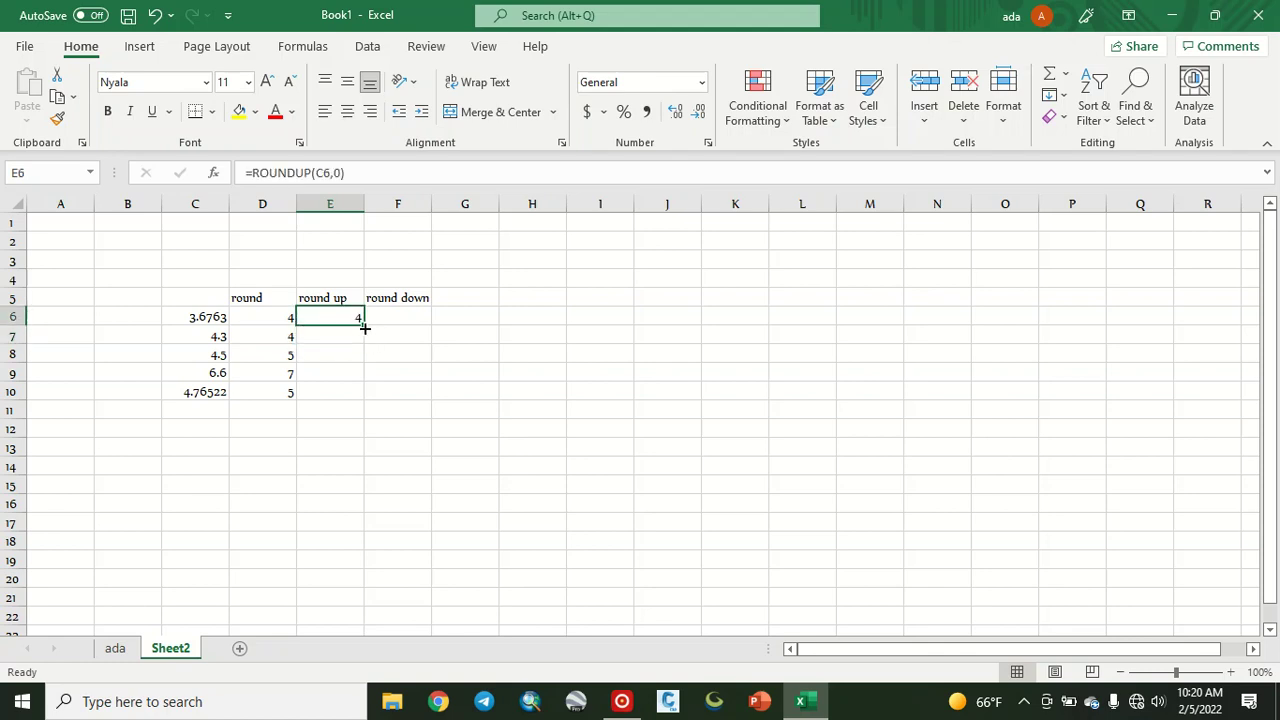
left_click_drag(364, 328, 364, 400)
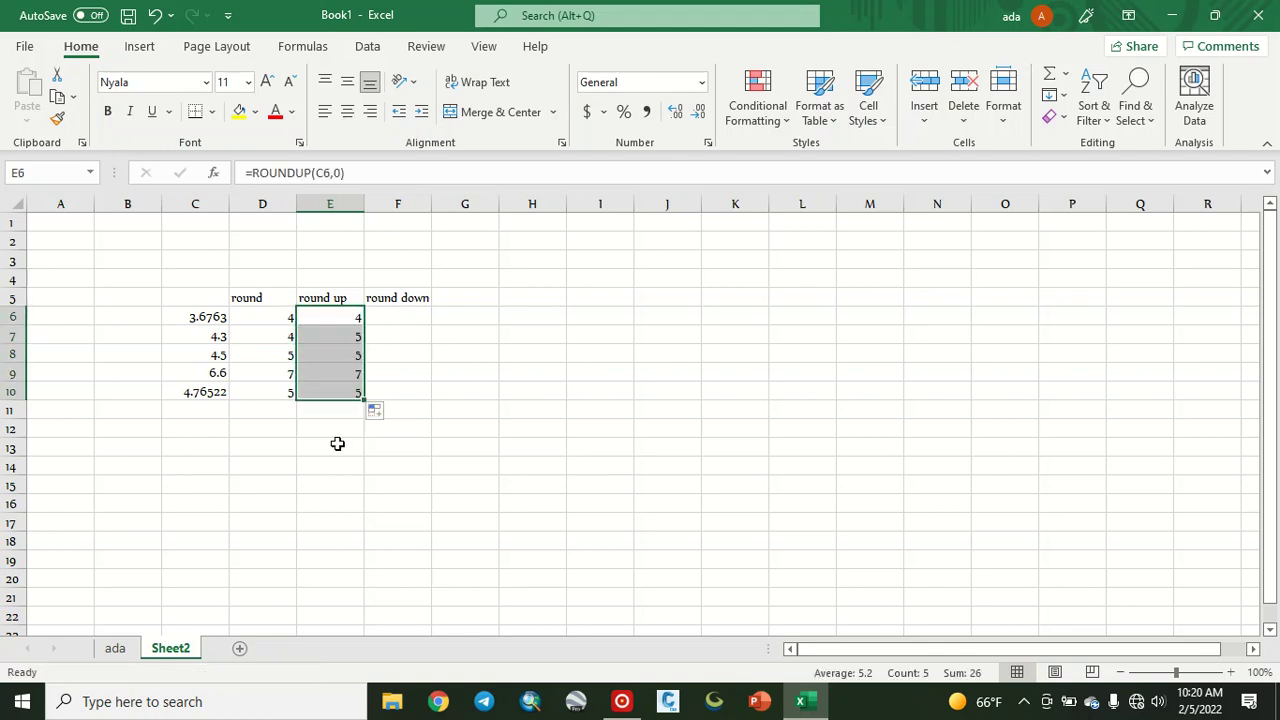
left_click(406, 316)
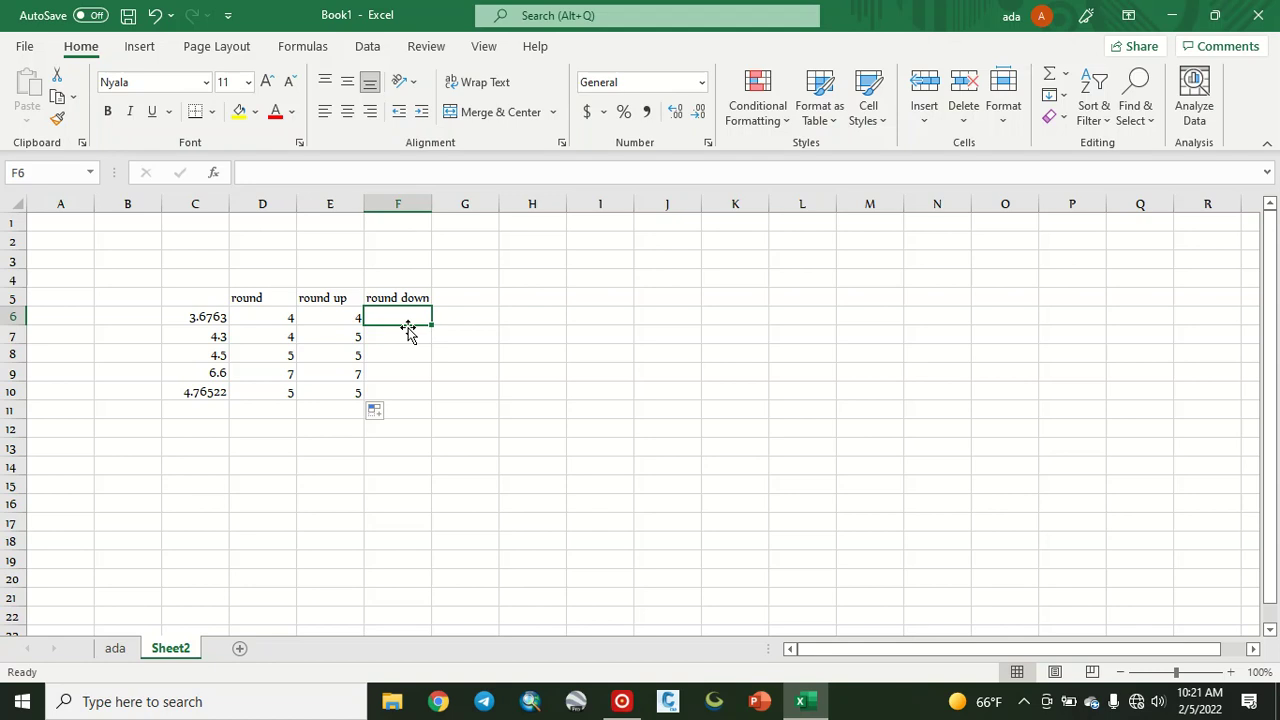
Step: Enter =ROUNDDOWN(C6,0) in F6 and fill it down to F10, giving 3, 4, 4, 6, 4
type("=ro")
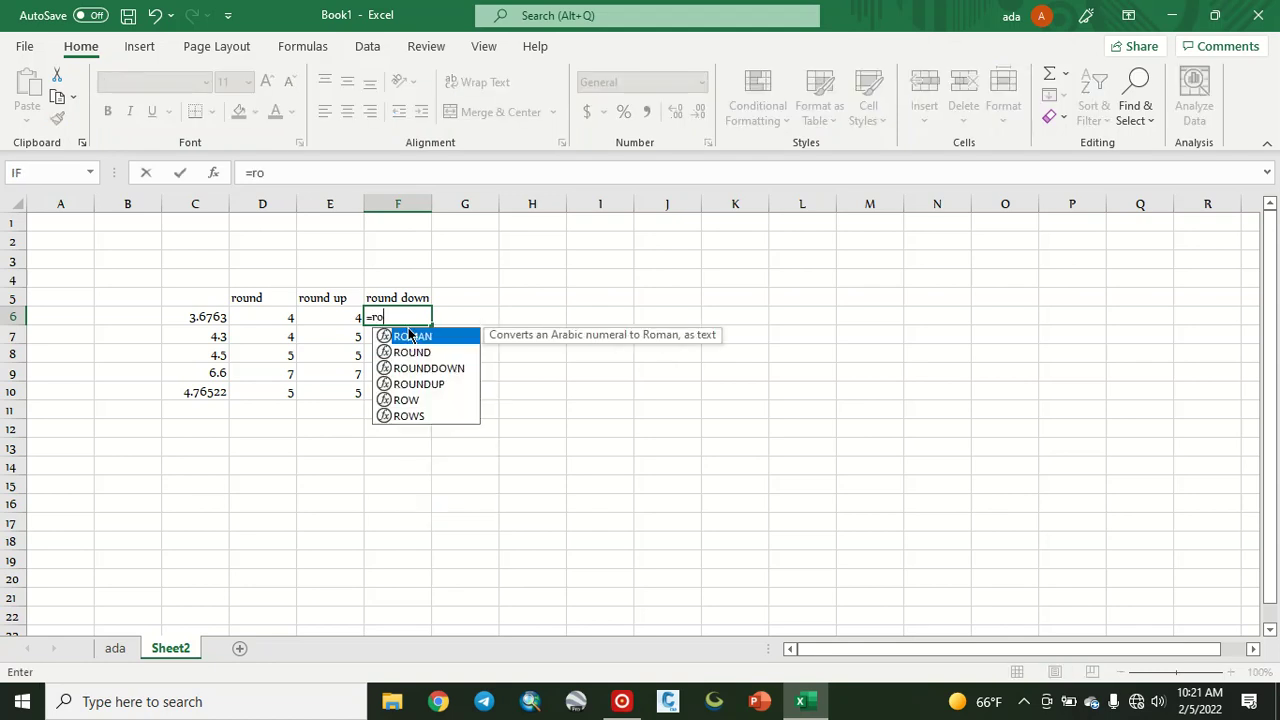
double_click(426, 368)
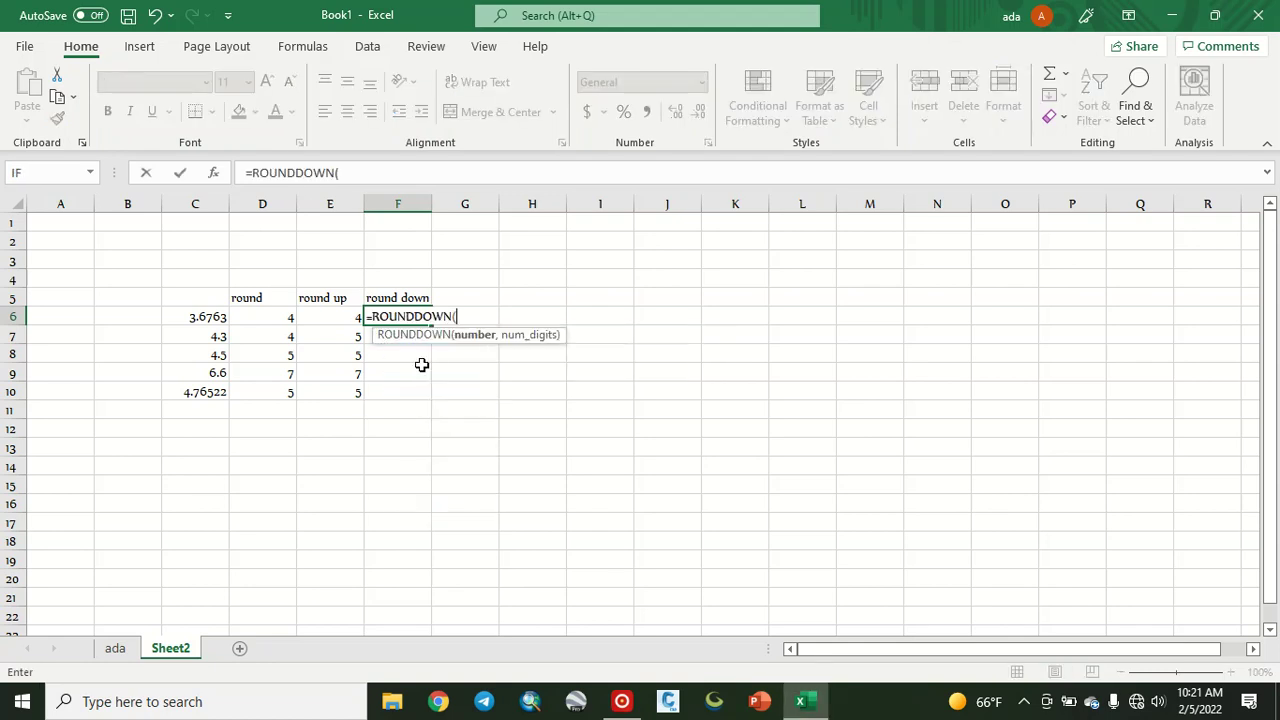
left_click(206, 318)
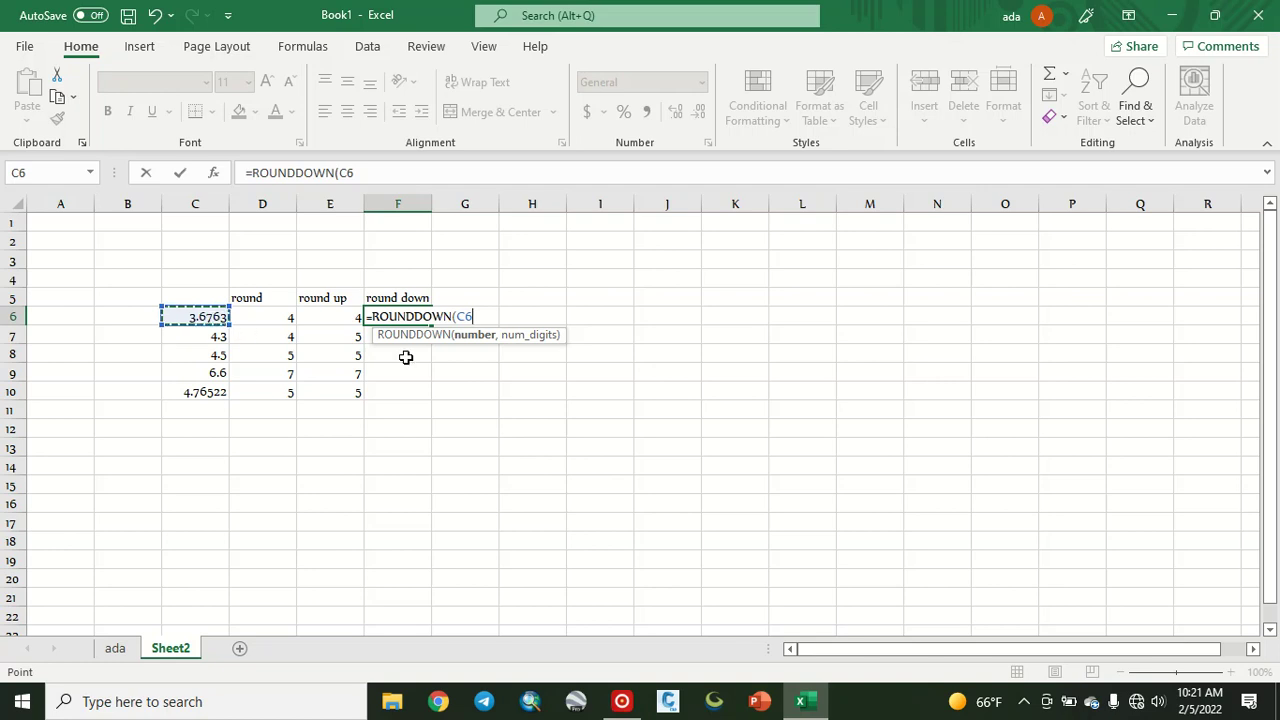
type(",0")
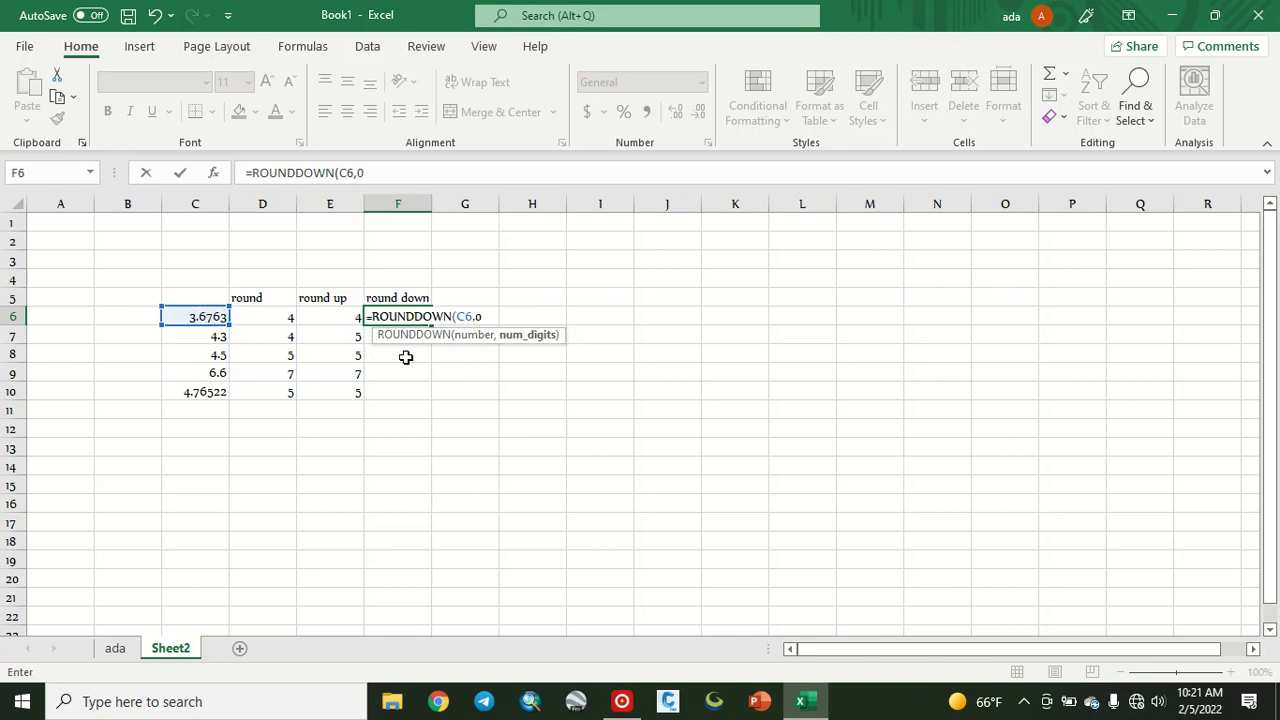
type(")")
key("Return")
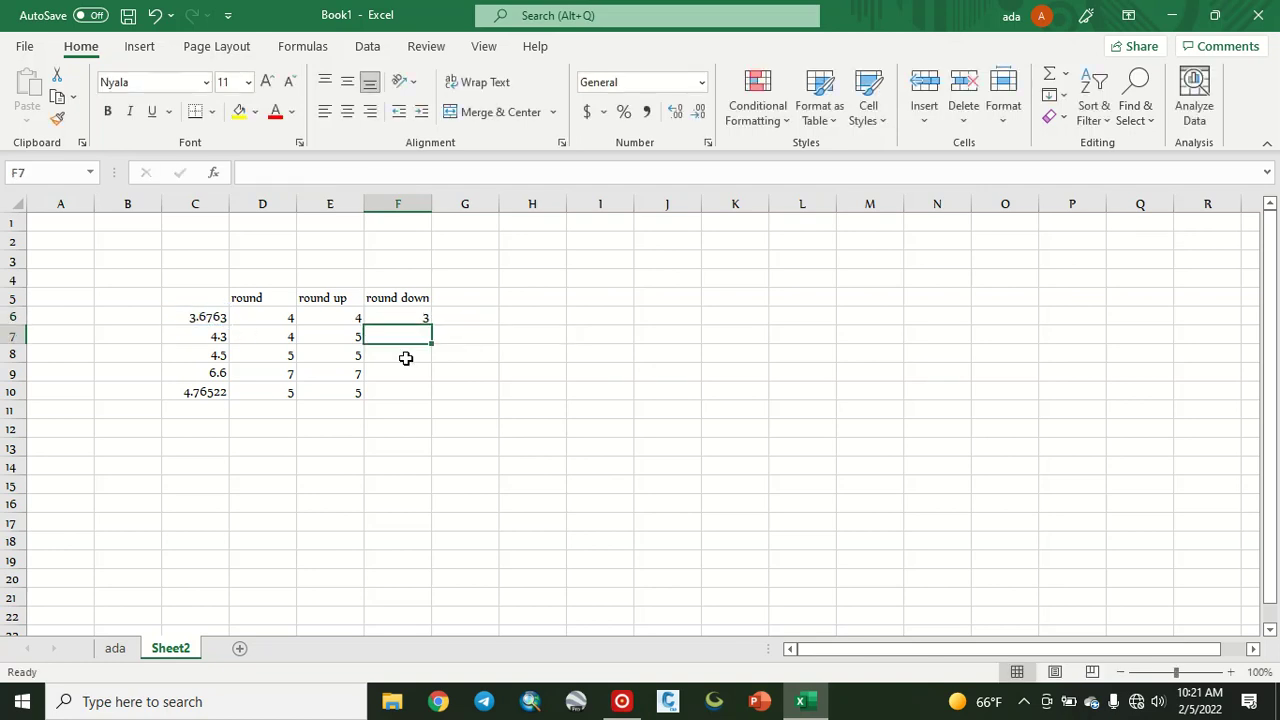
left_click(418, 320)
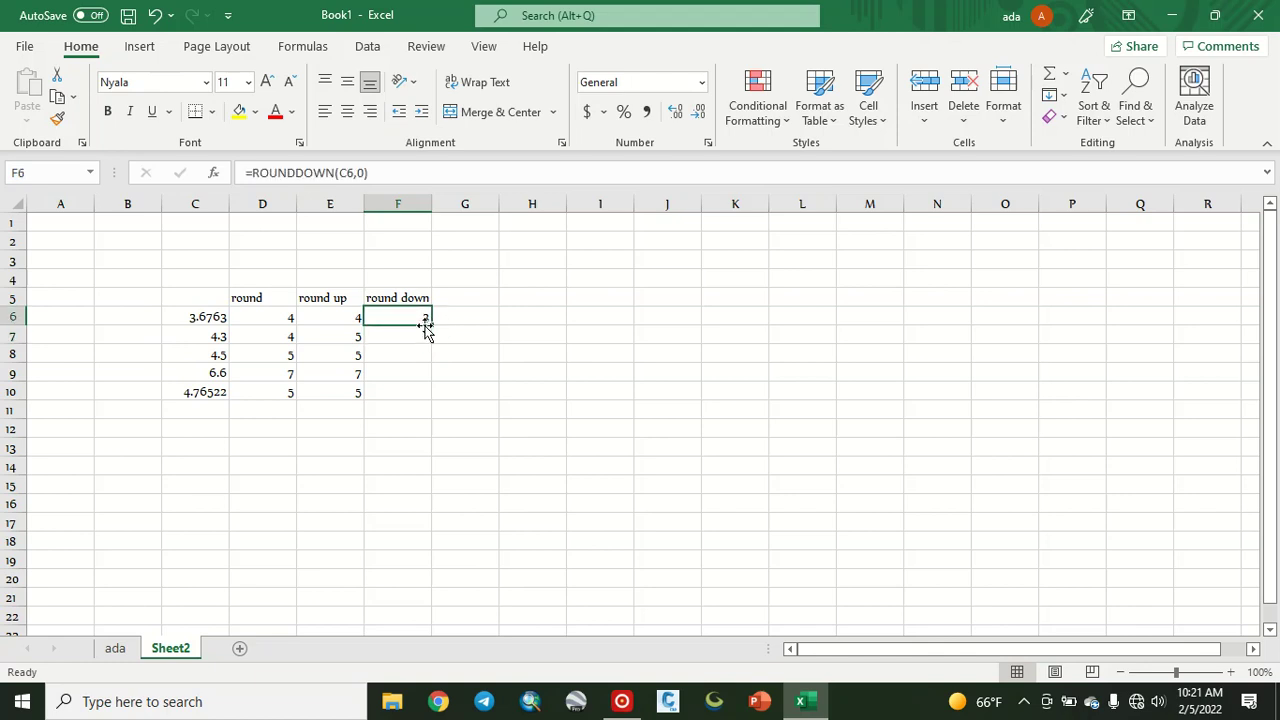
left_click_drag(430, 324, 430, 400)
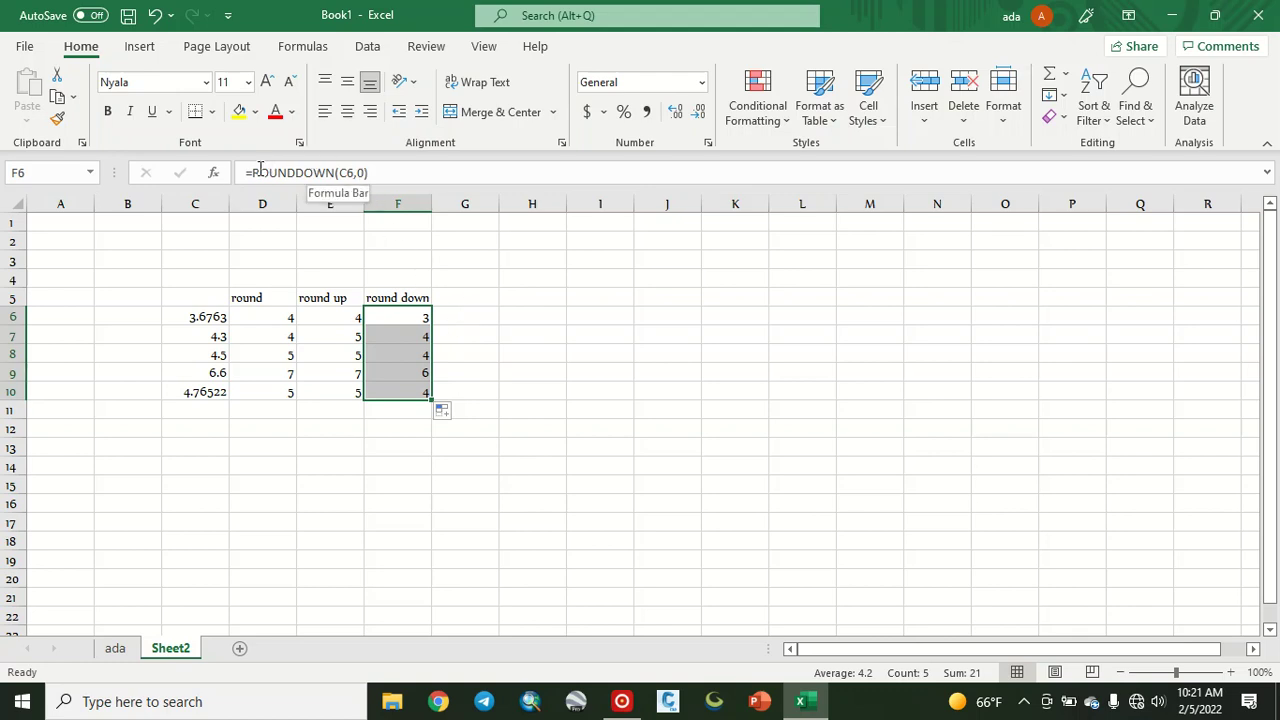
left_click(285, 317)
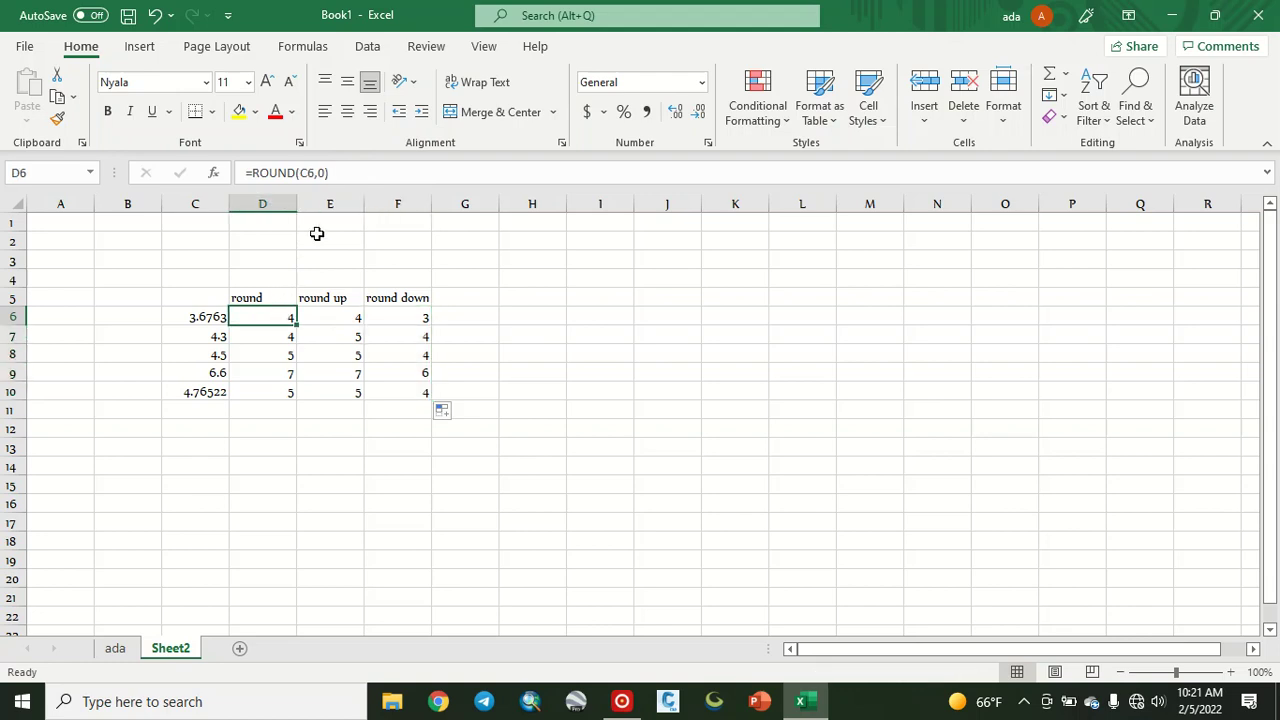
Step: Change D6 to =ROUND(C6,2) and fill the two-decimal rounding through D10 and across columns E and F
left_click(324, 173)
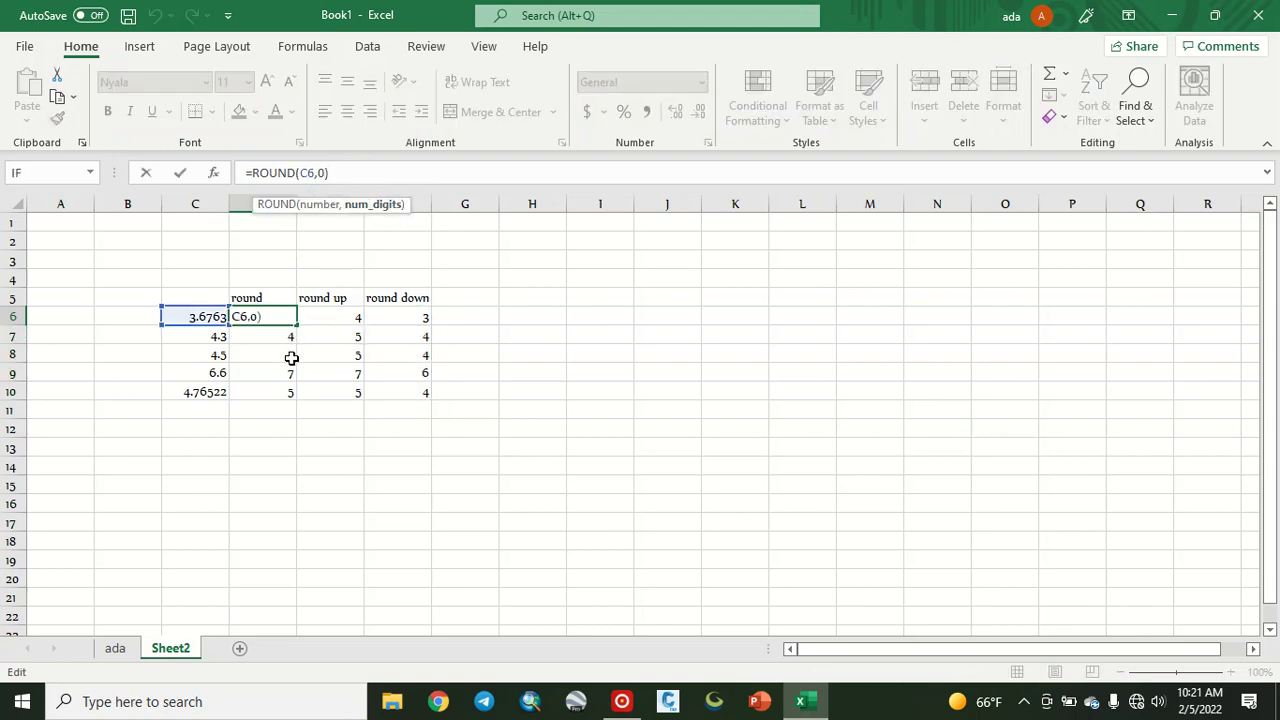
key("BackSpace")
type("2")
key("Return")
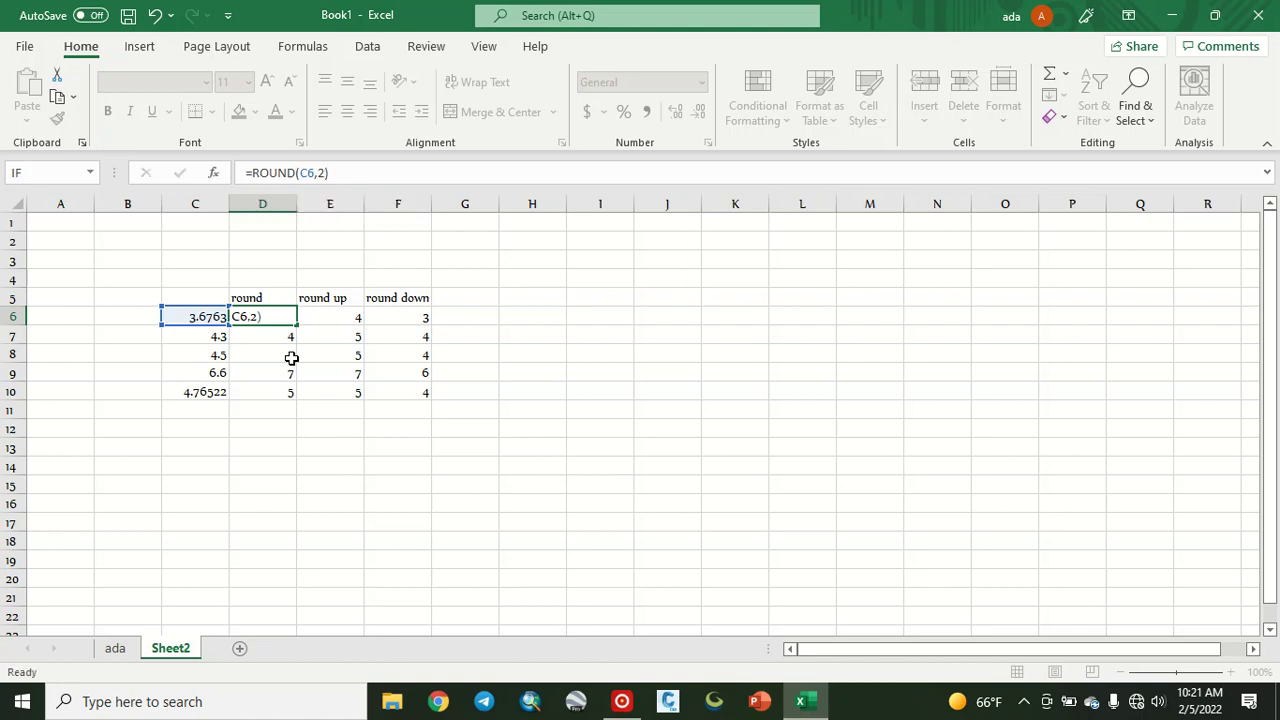
left_click(278, 316)
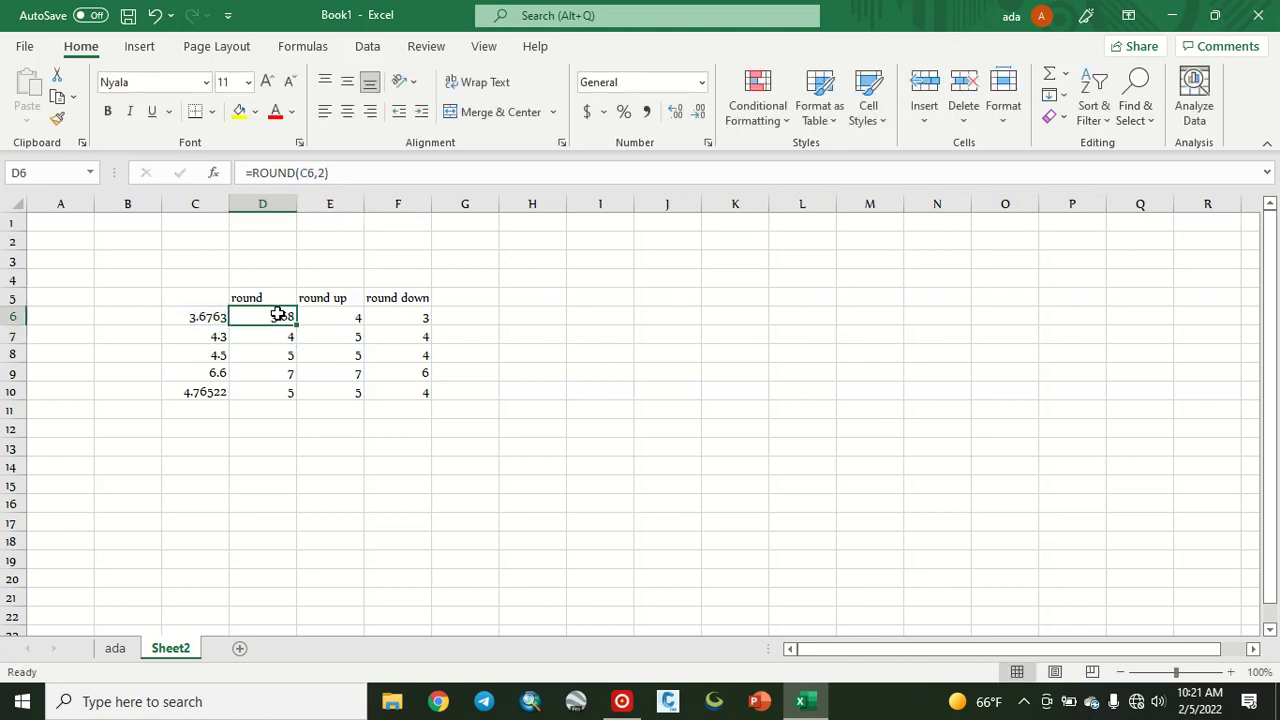
left_click_drag(296, 326, 295, 395)
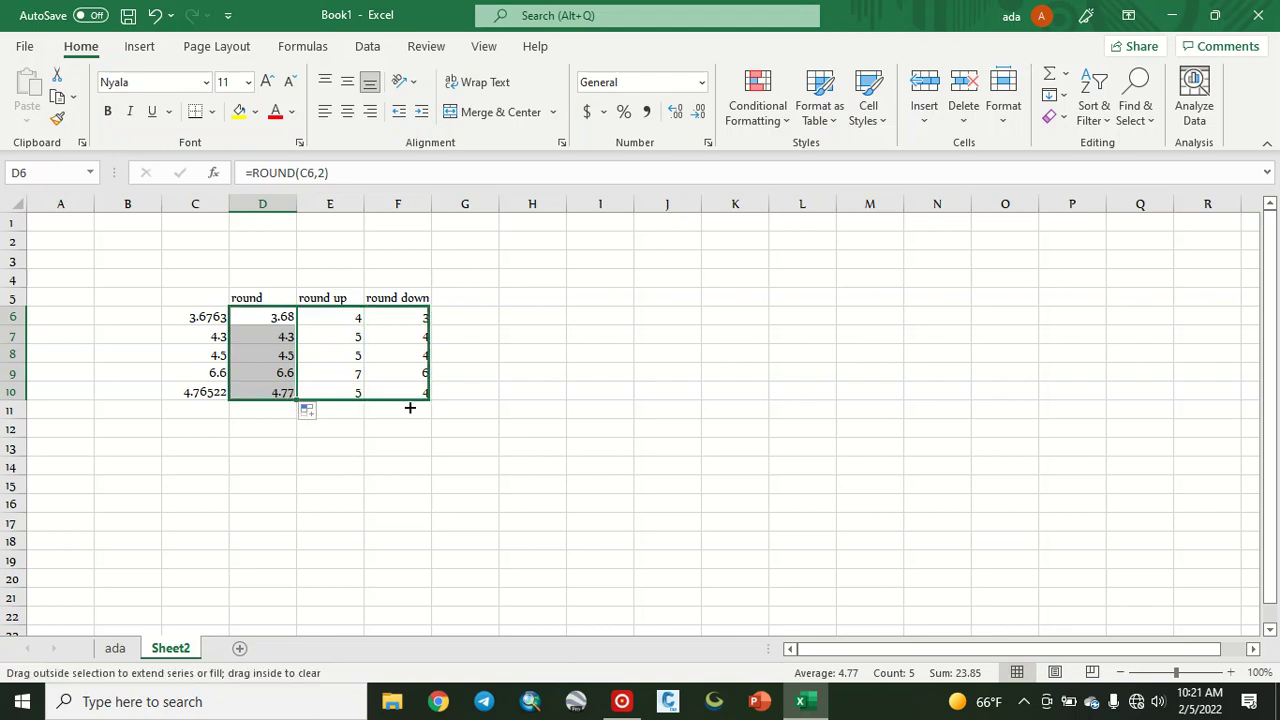
left_click_drag(348, 401, 420, 408)
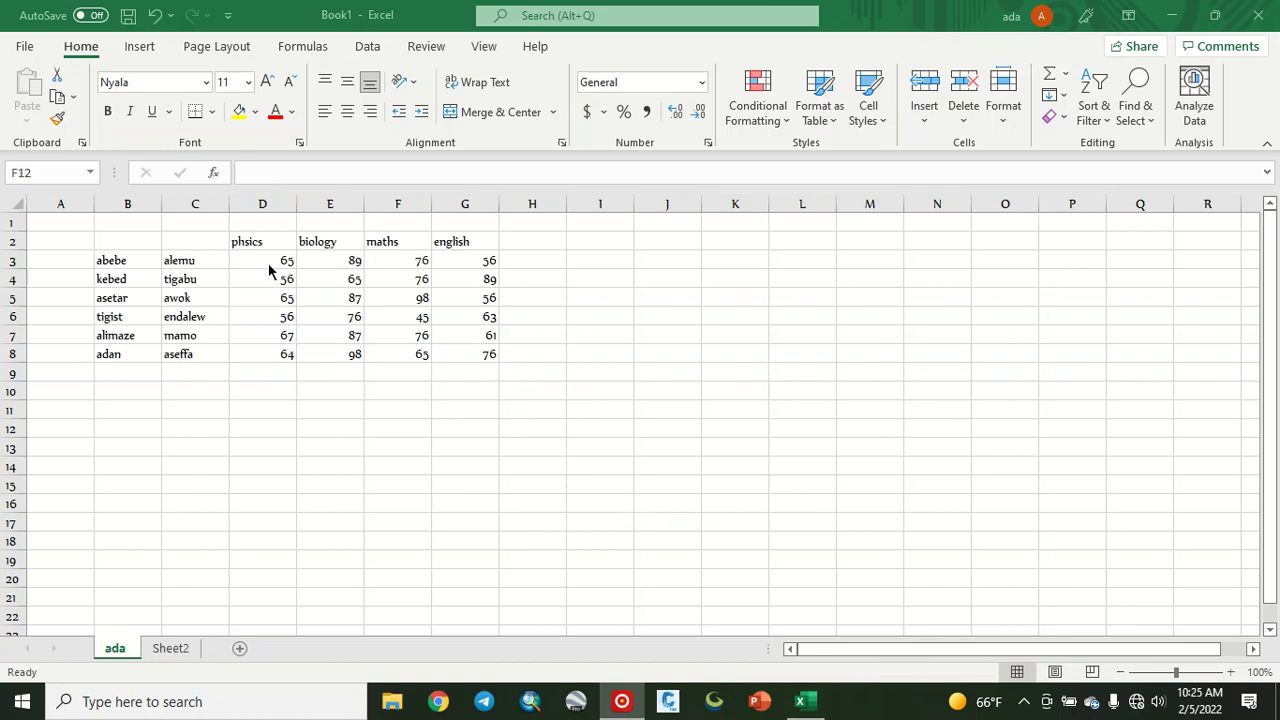
Step: Set the subject headings in D2:G2 to Vertical Text so their letters stack
left_click_drag(240, 243, 454, 243)
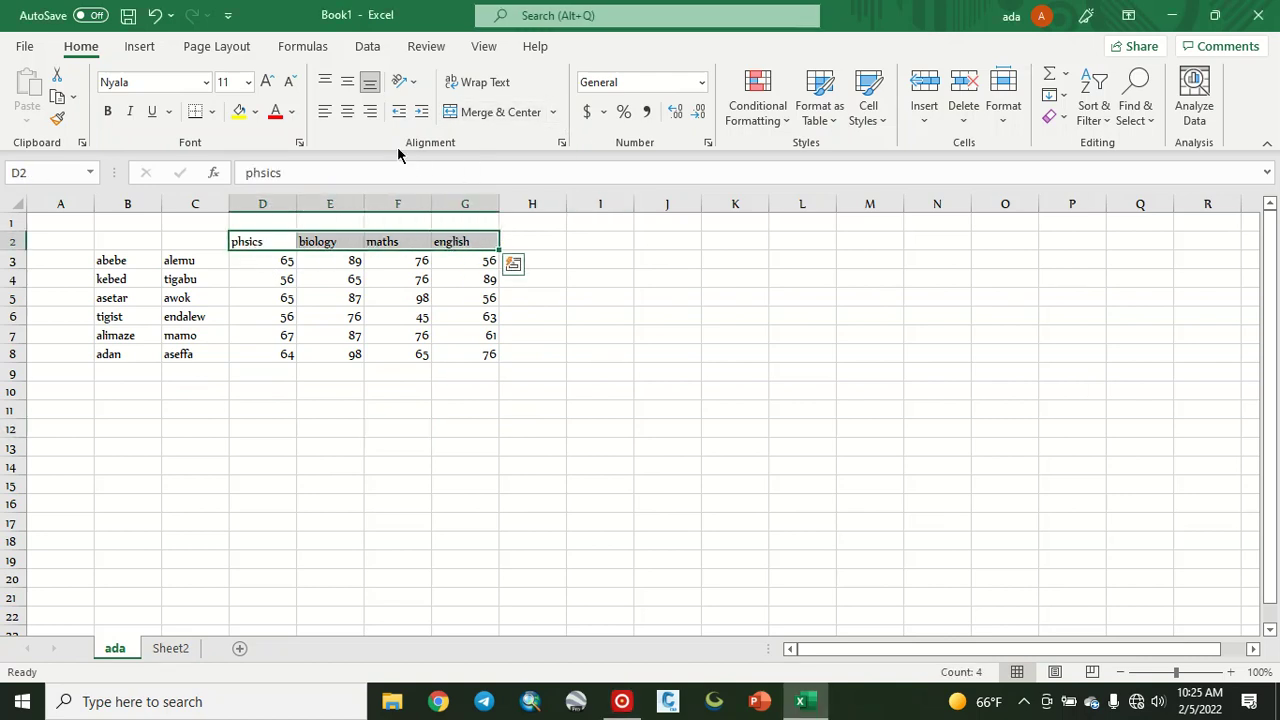
left_click(413, 88)
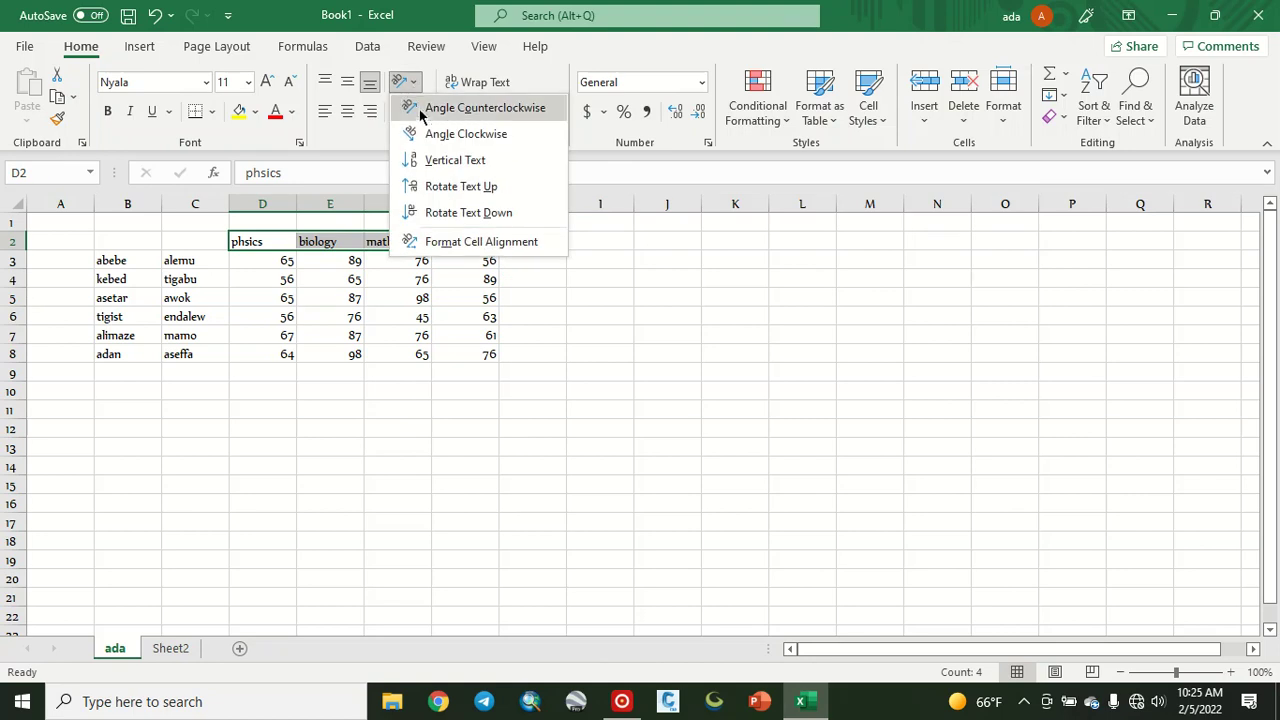
key("Escape")
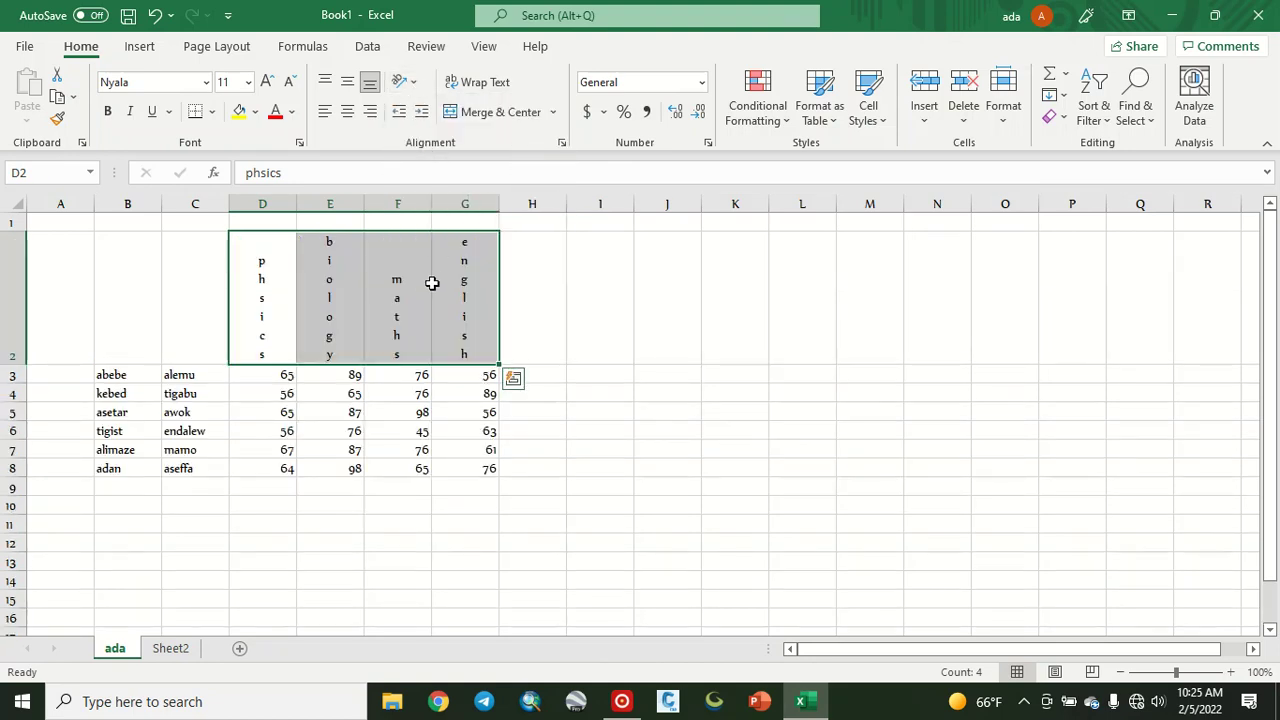
left_click(536, 293)
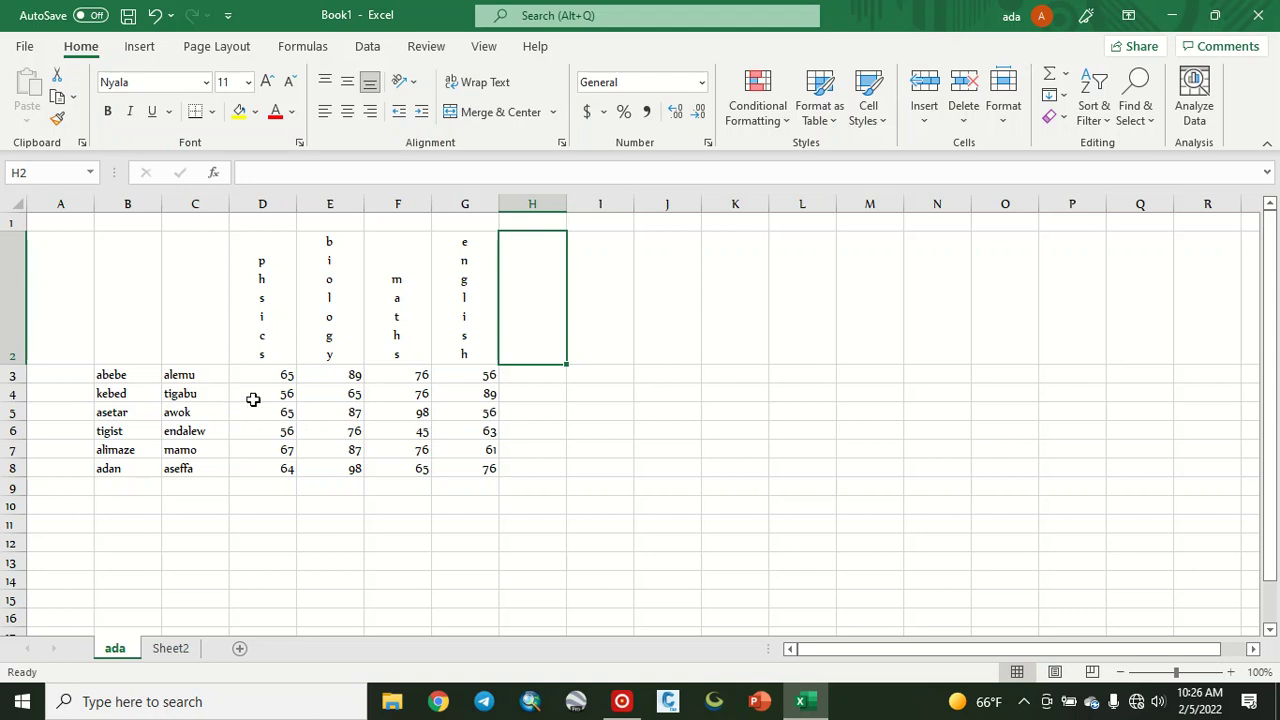
mouse_move(114, 374)
left_mouse_down()
mouse_move(248, 475)
mouse_move(470, 470)
left_mouse_up()
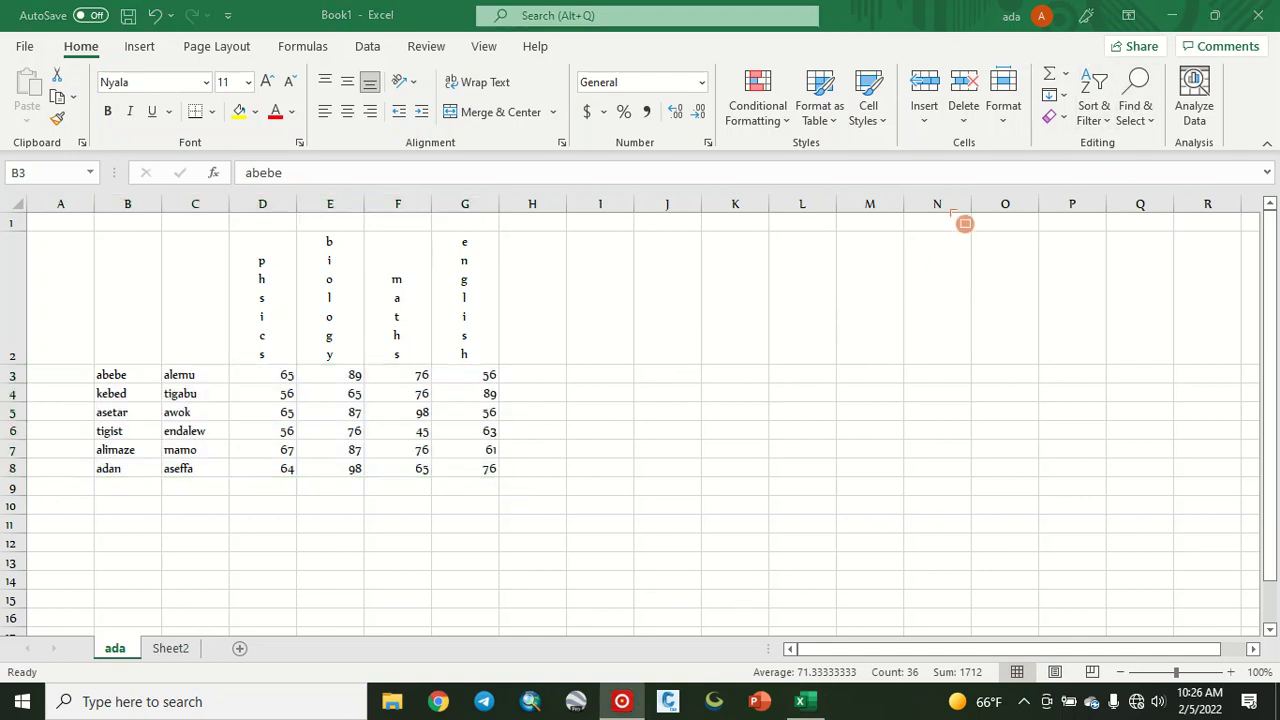
mouse_move(1066, 64)
left_mouse_down()
mouse_move(1094, 138)
mouse_move(1122, 142)
left_mouse_up()
Step: Sort the student rows B3:G8 A to Z by first name, abebe through tigist
double_click(100, 375)
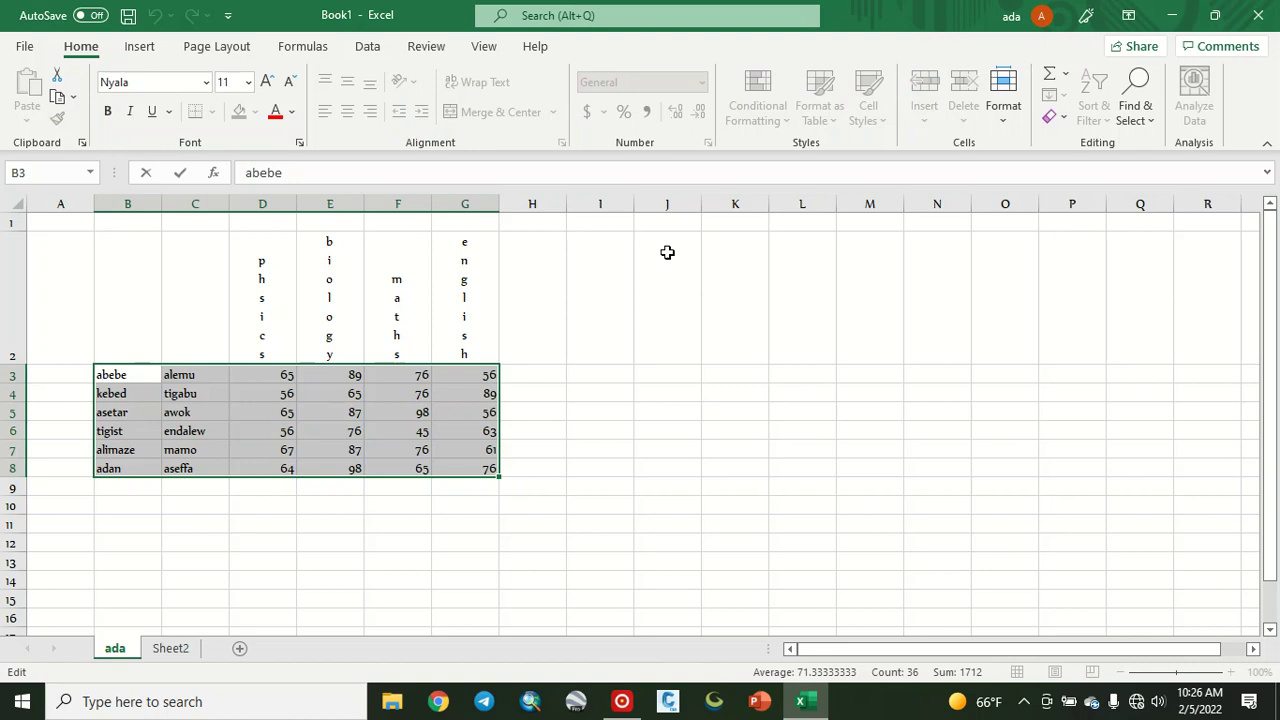
left_click(930, 295)
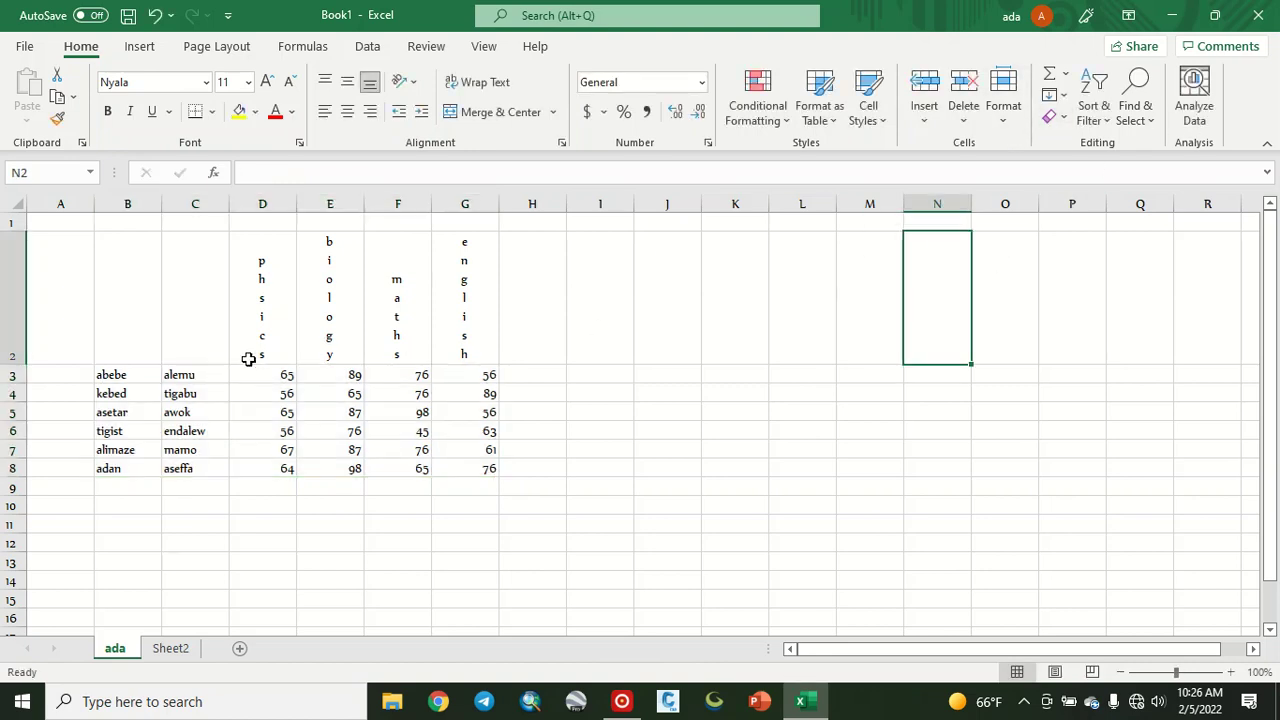
mouse_move(106, 376)
left_mouse_down()
mouse_move(435, 468)
mouse_move(490, 468)
left_mouse_up()
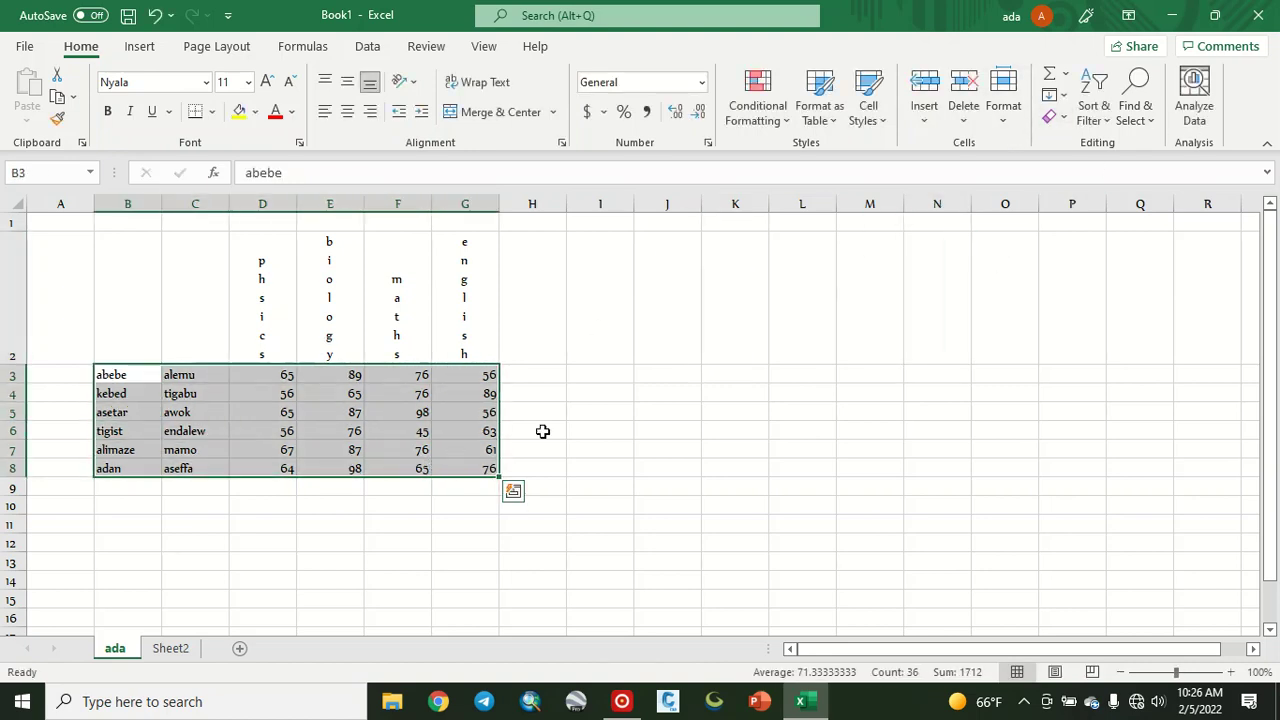
left_click(1108, 118)
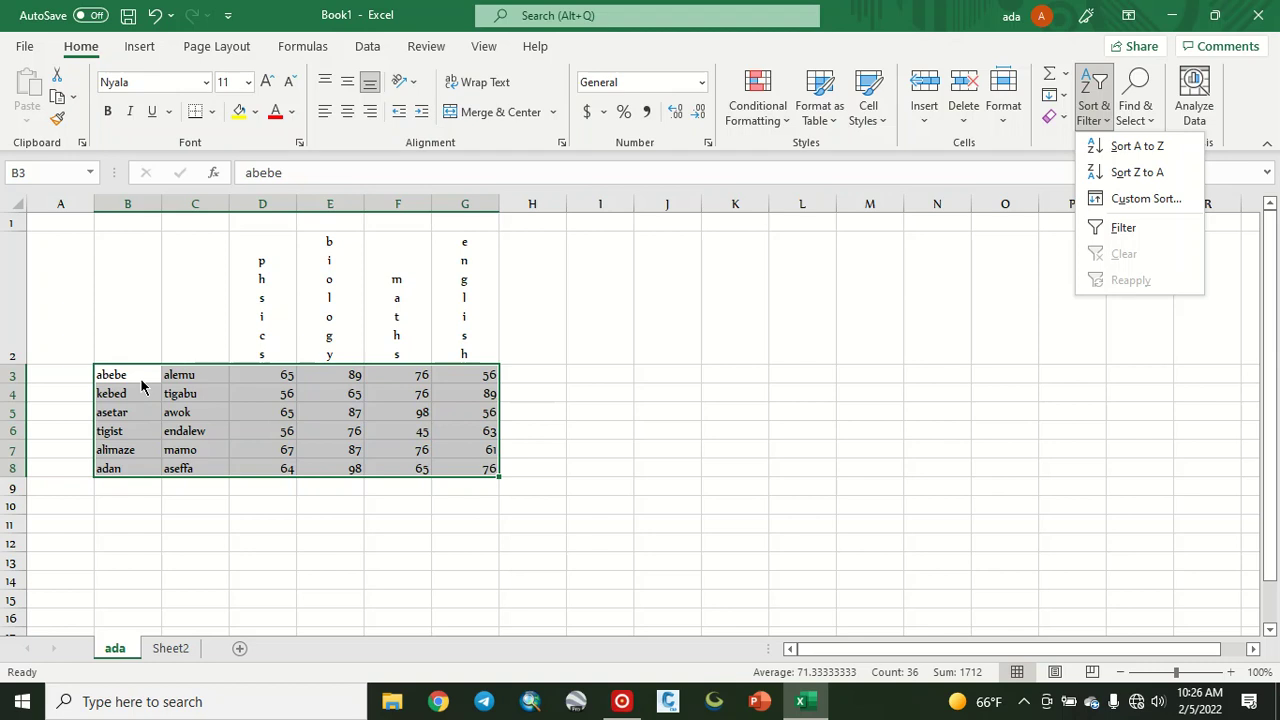
left_click(1137, 147)
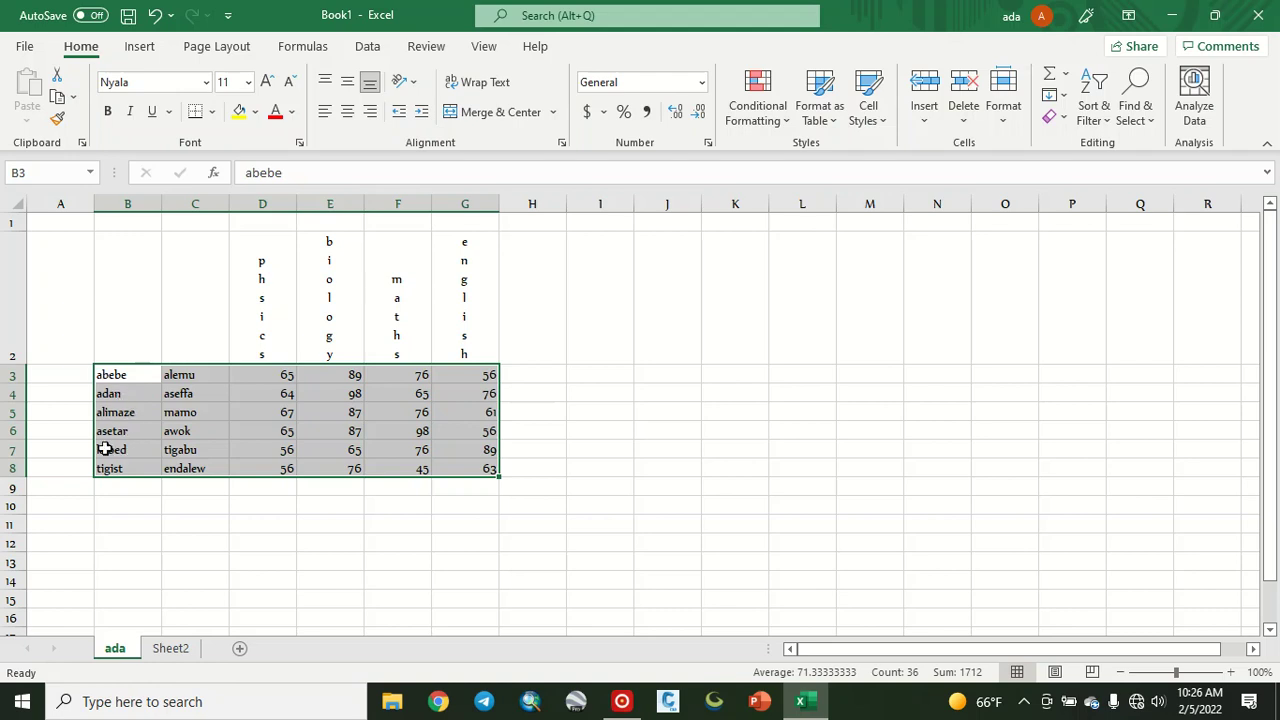
left_click(1152, 124)
left_click(1151, 124)
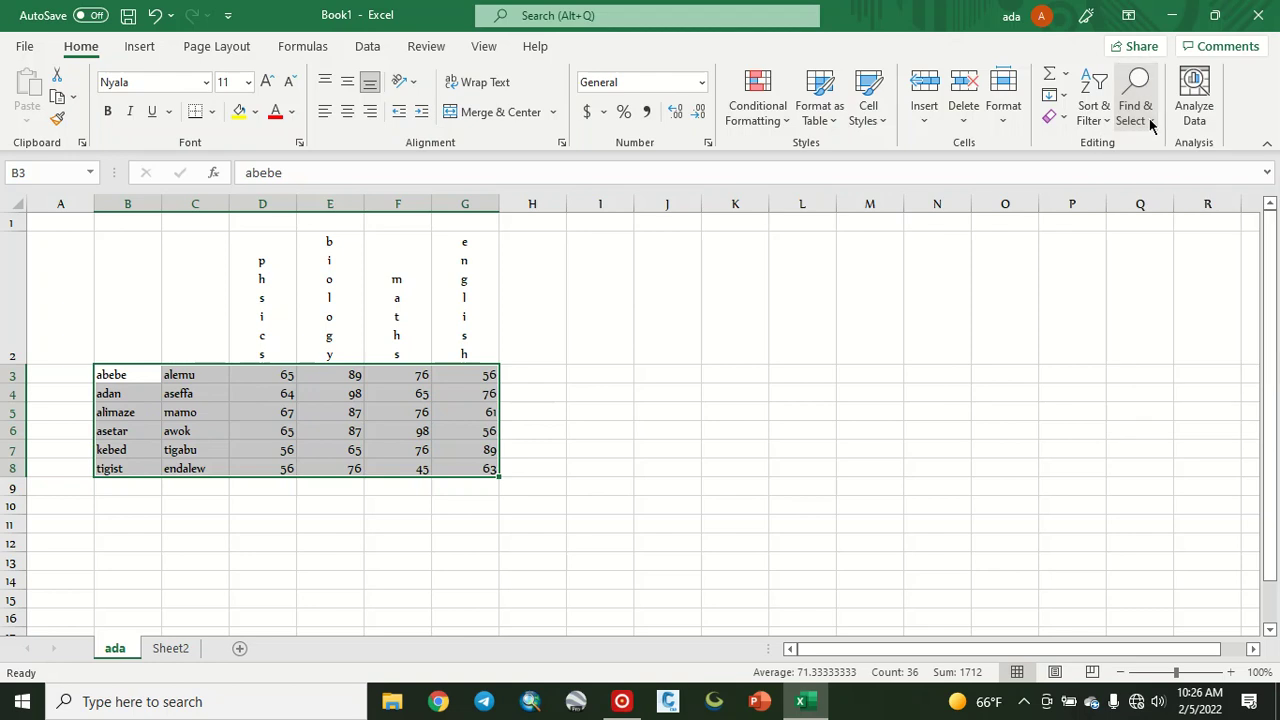
left_click(1151, 124)
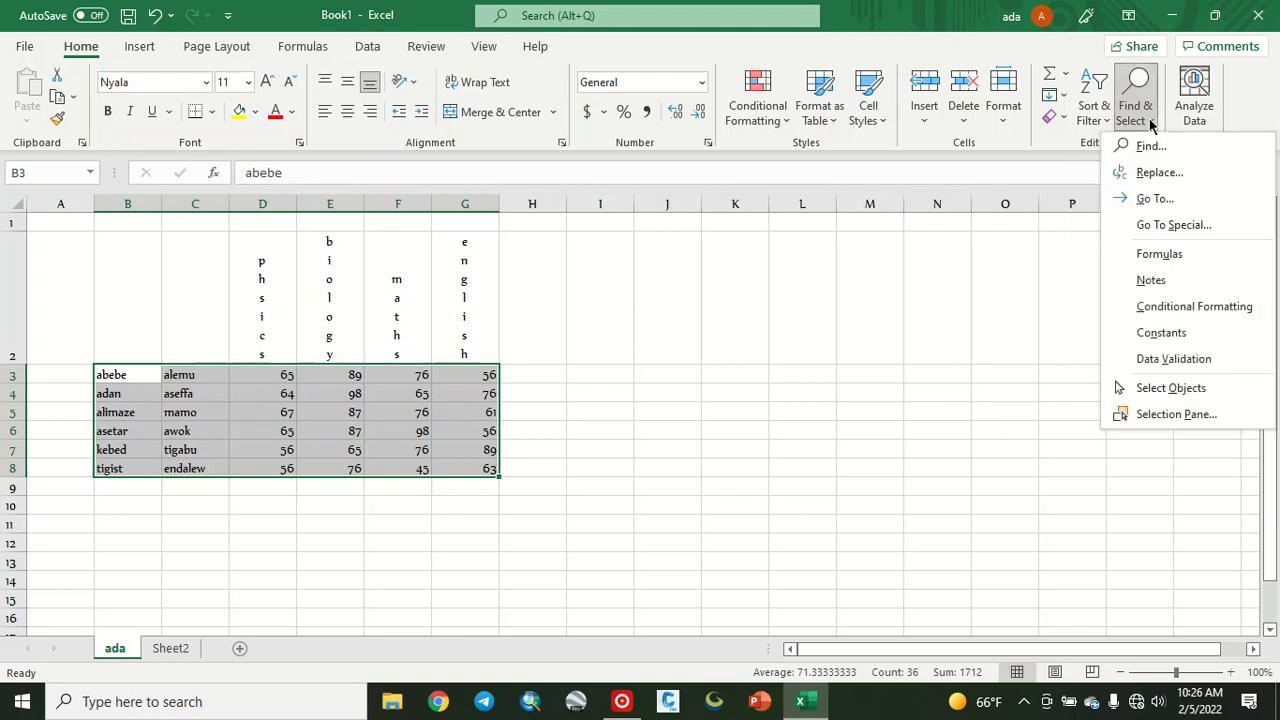
left_click(1094, 112)
left_click(1094, 112)
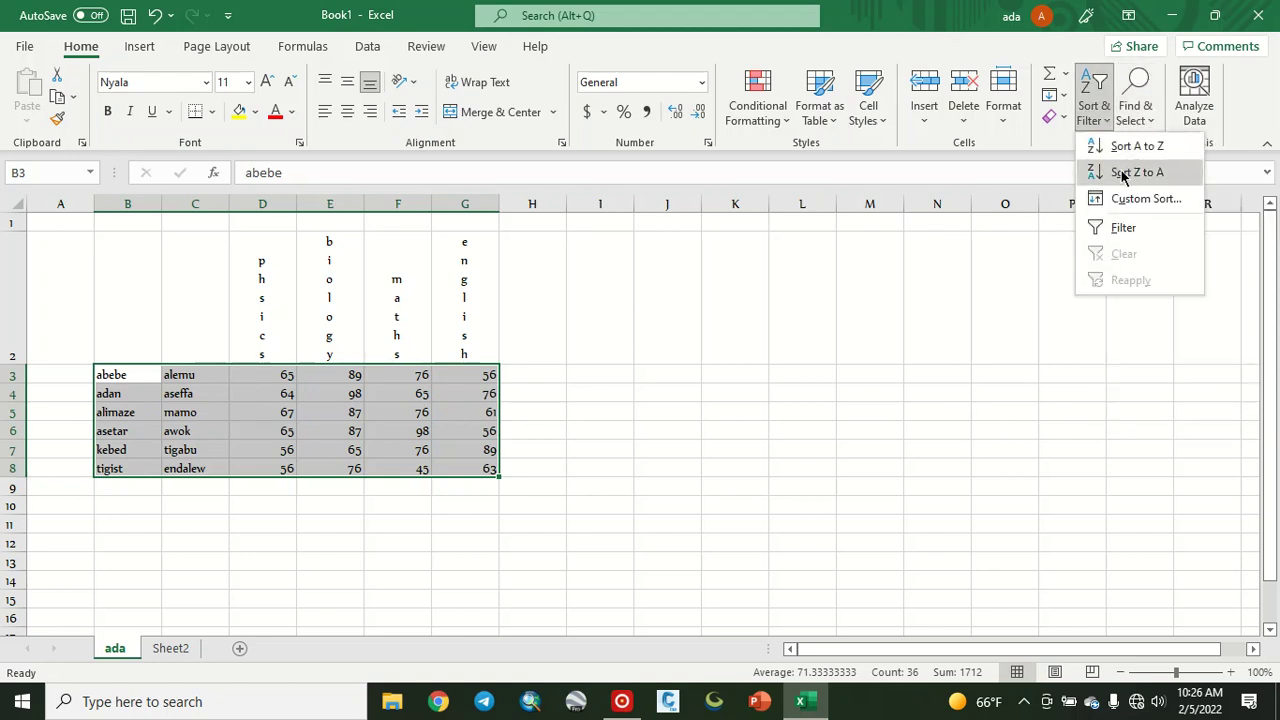
left_click(1131, 173)
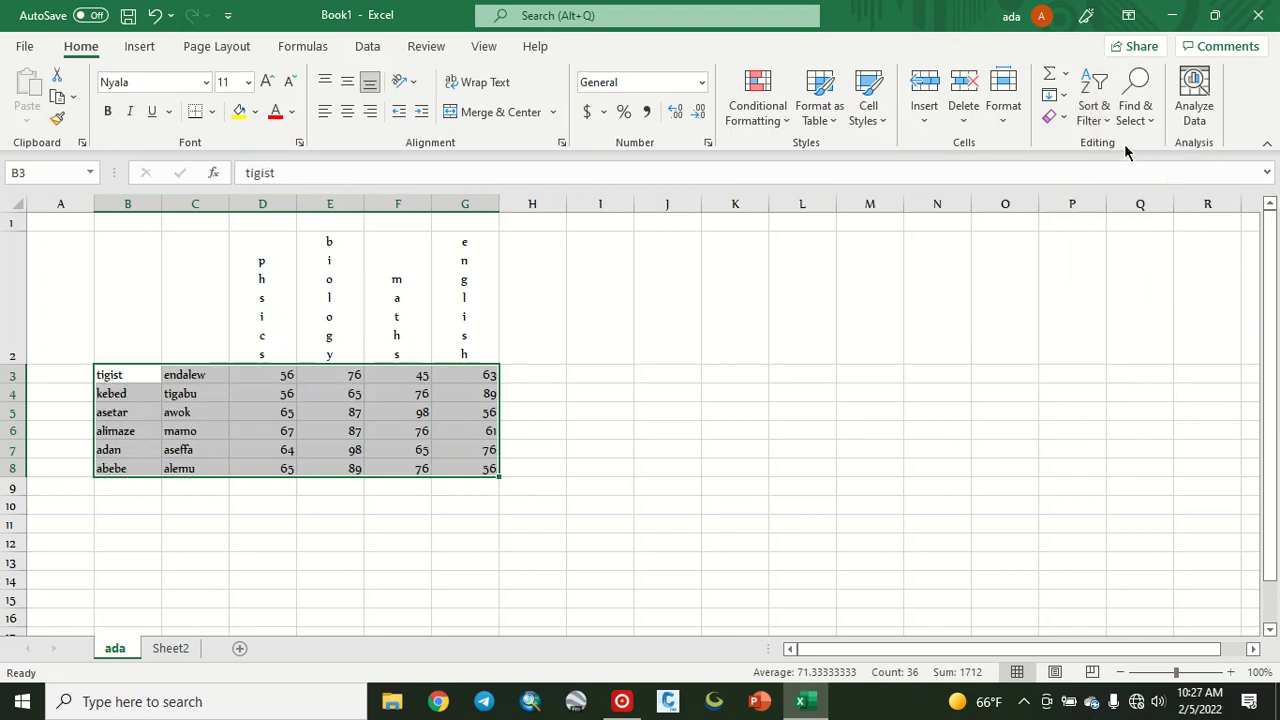
left_click(1094, 112)
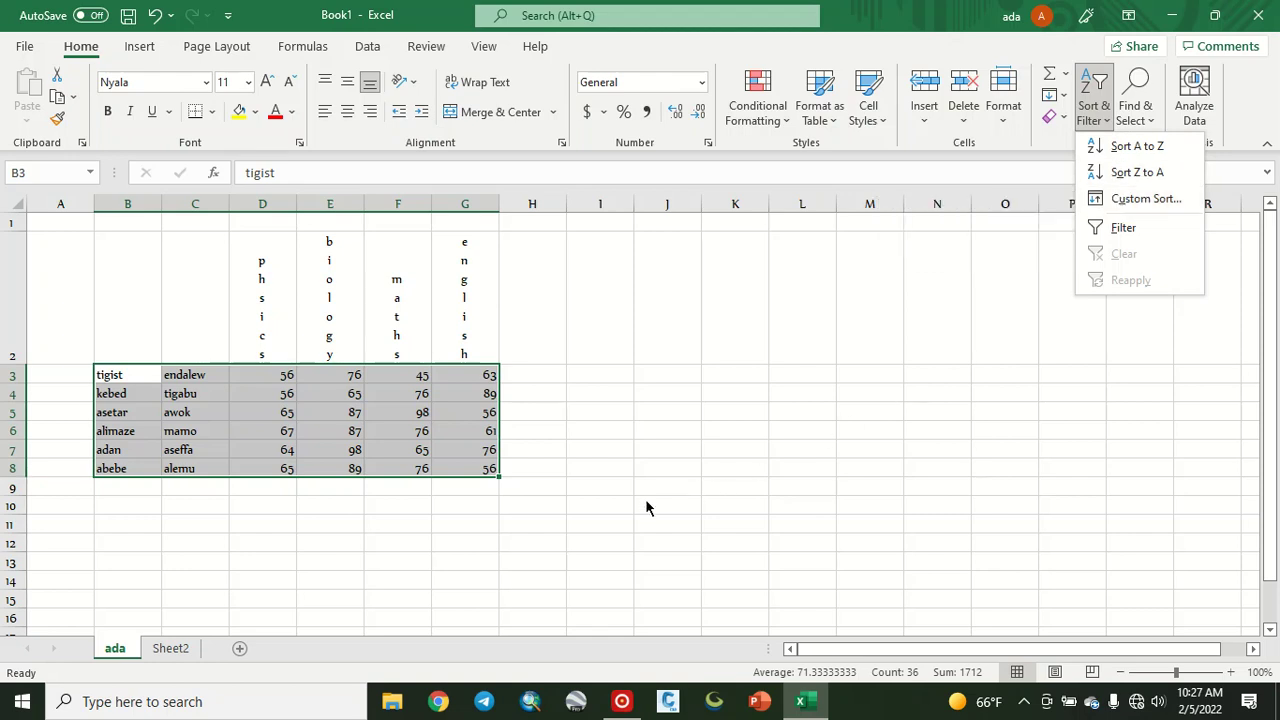
key("s")
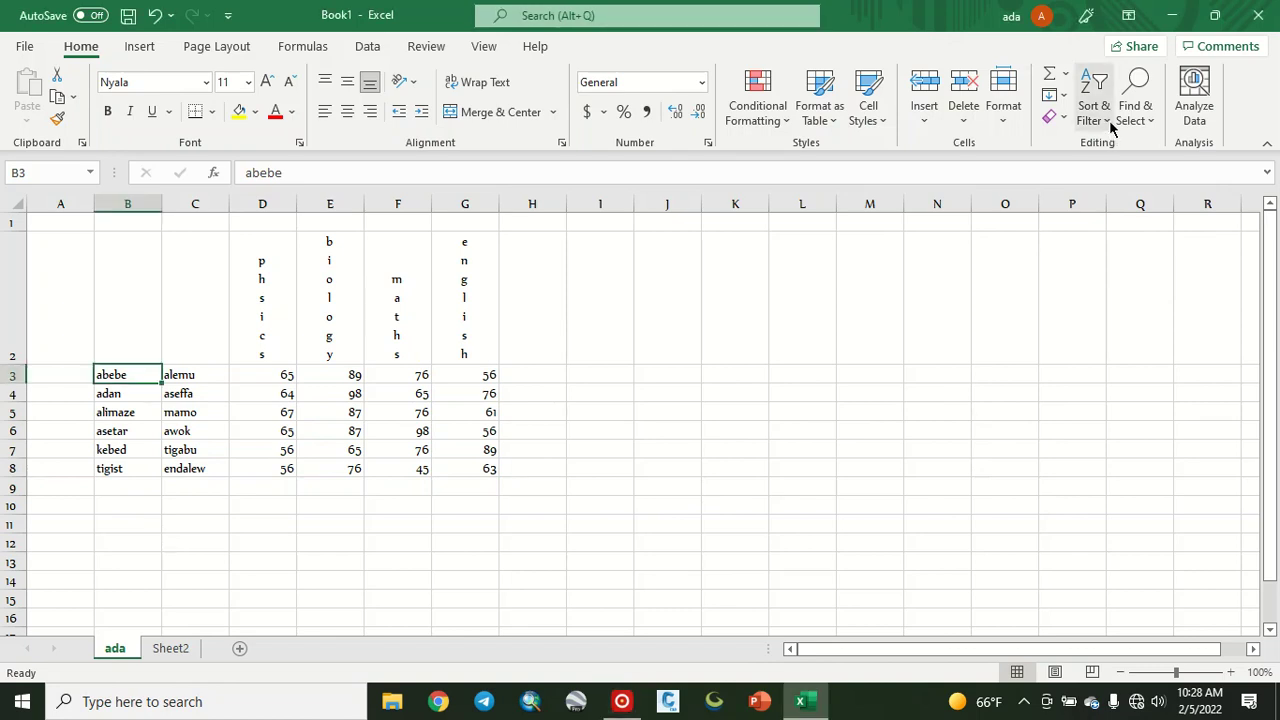
left_click(1112, 128)
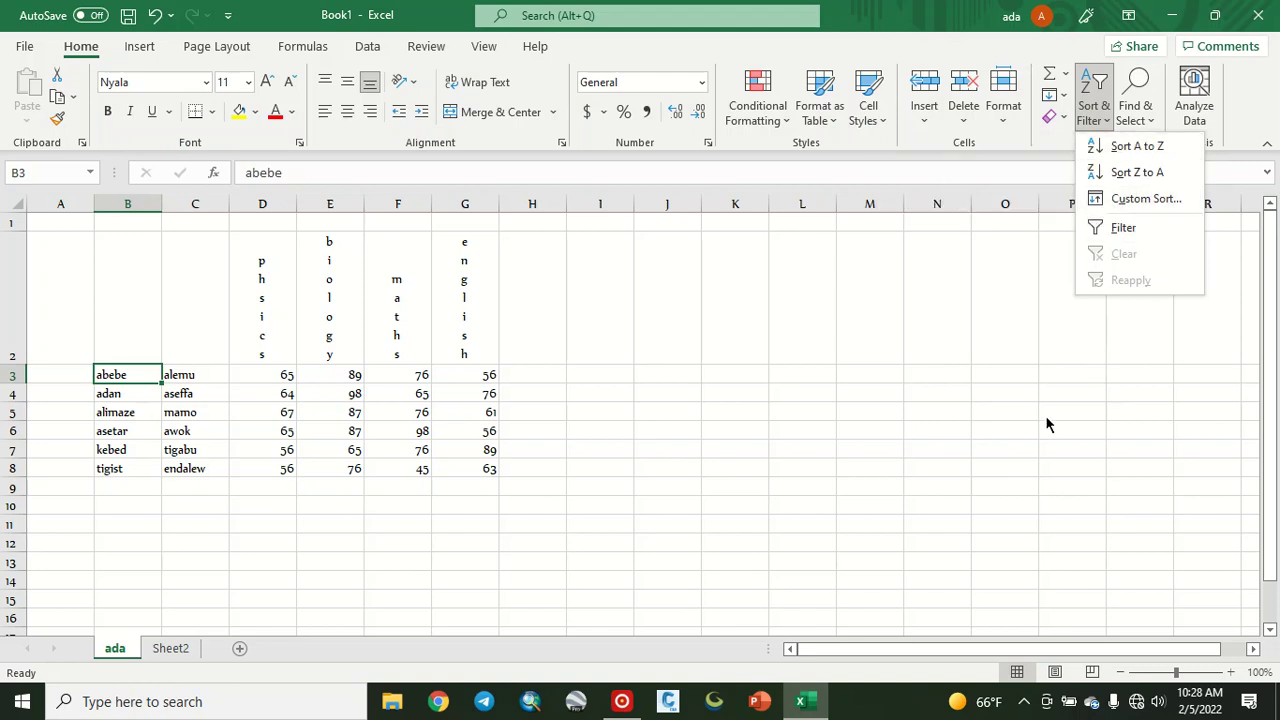
left_click(666, 549)
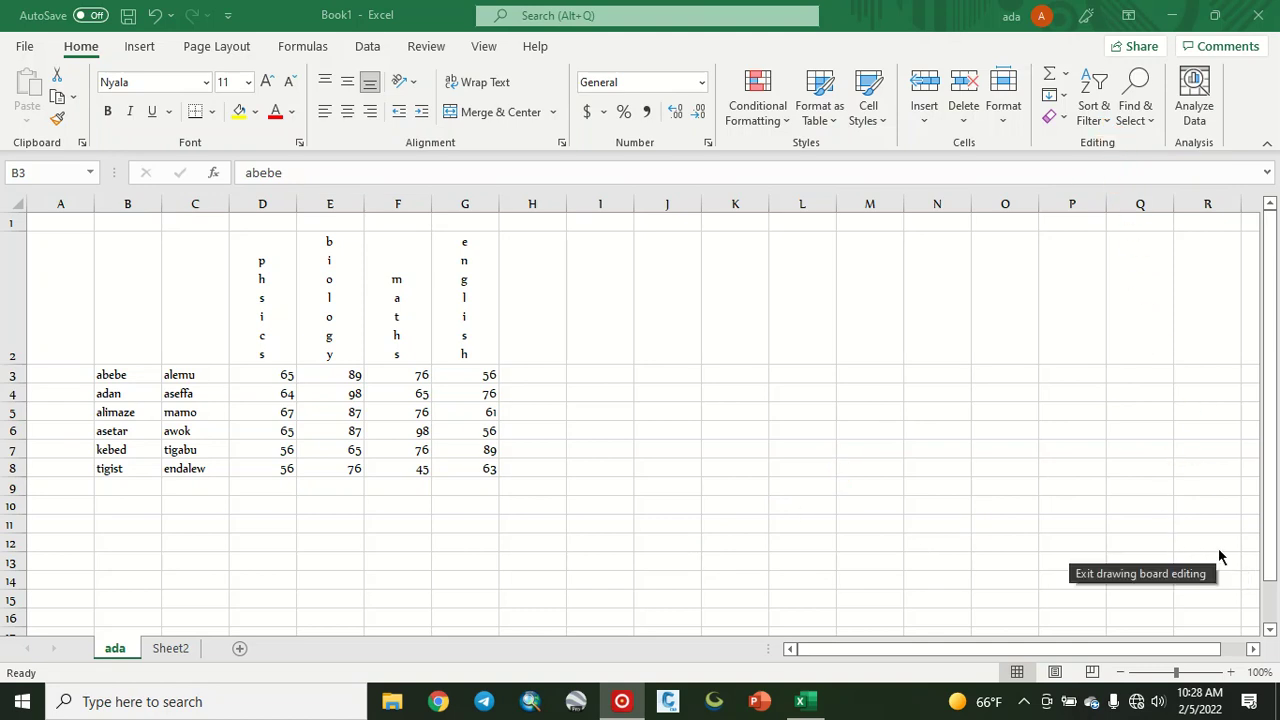
left_click(1094, 114)
Step: Apply a Custom Sort on Column B with the A to Z order
left_click(1137, 204)
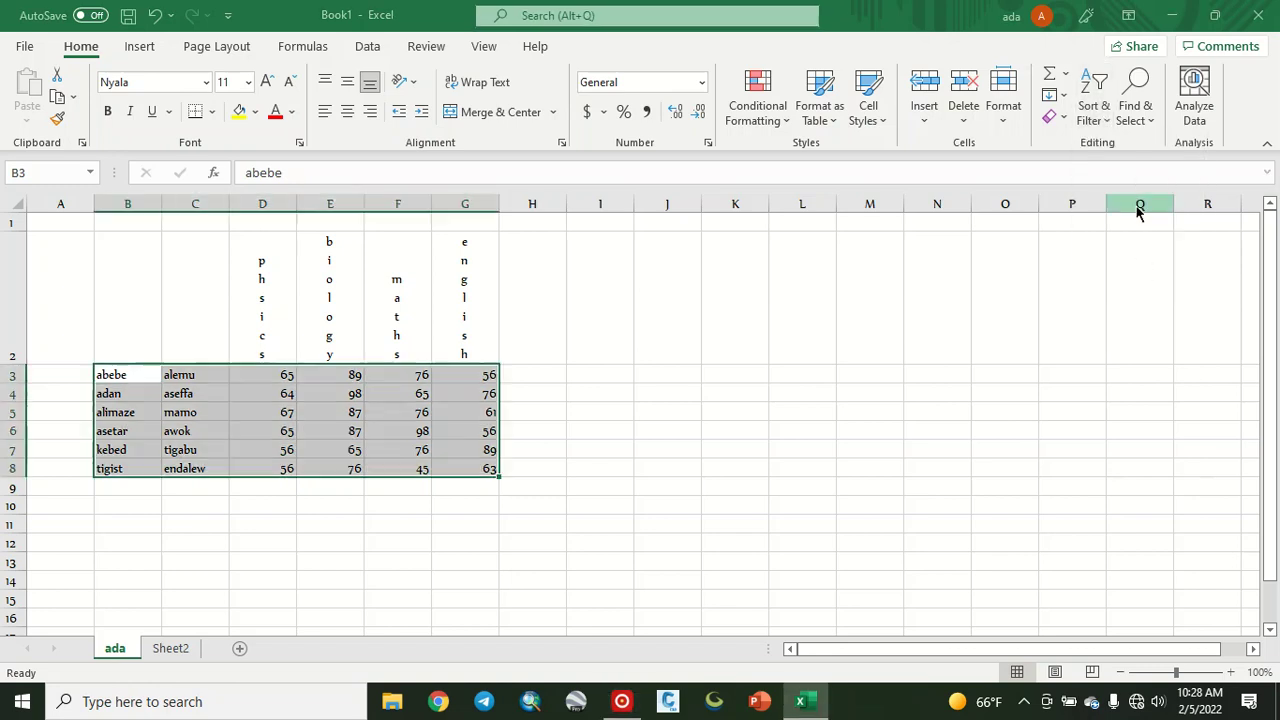
left_click_drag(645, 182, 735, 129)
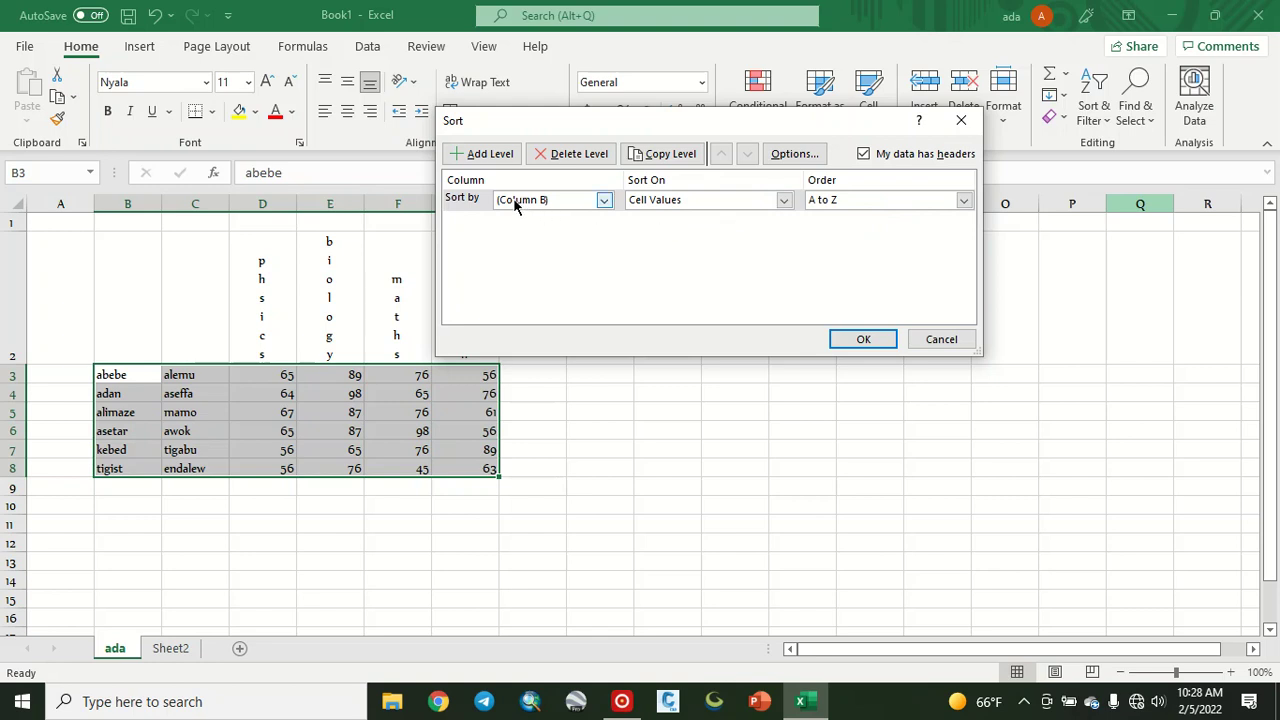
left_click(846, 200)
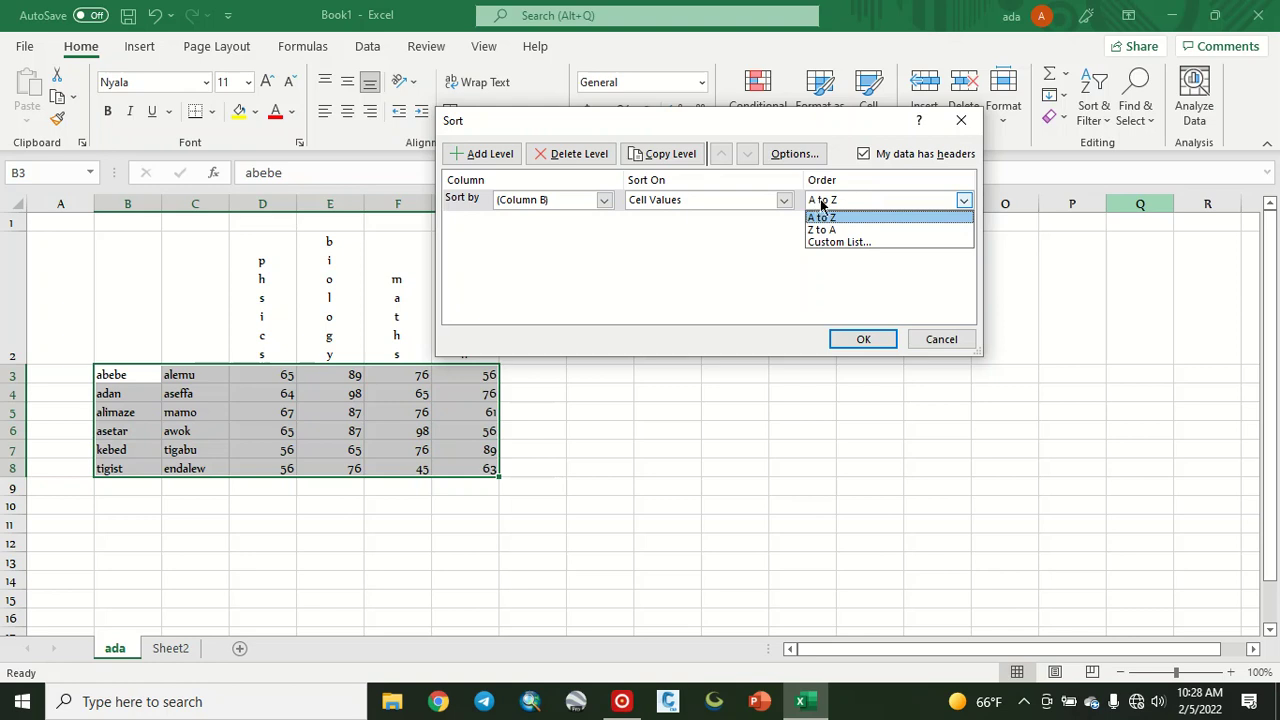
left_click(822, 204)
left_click(866, 342)
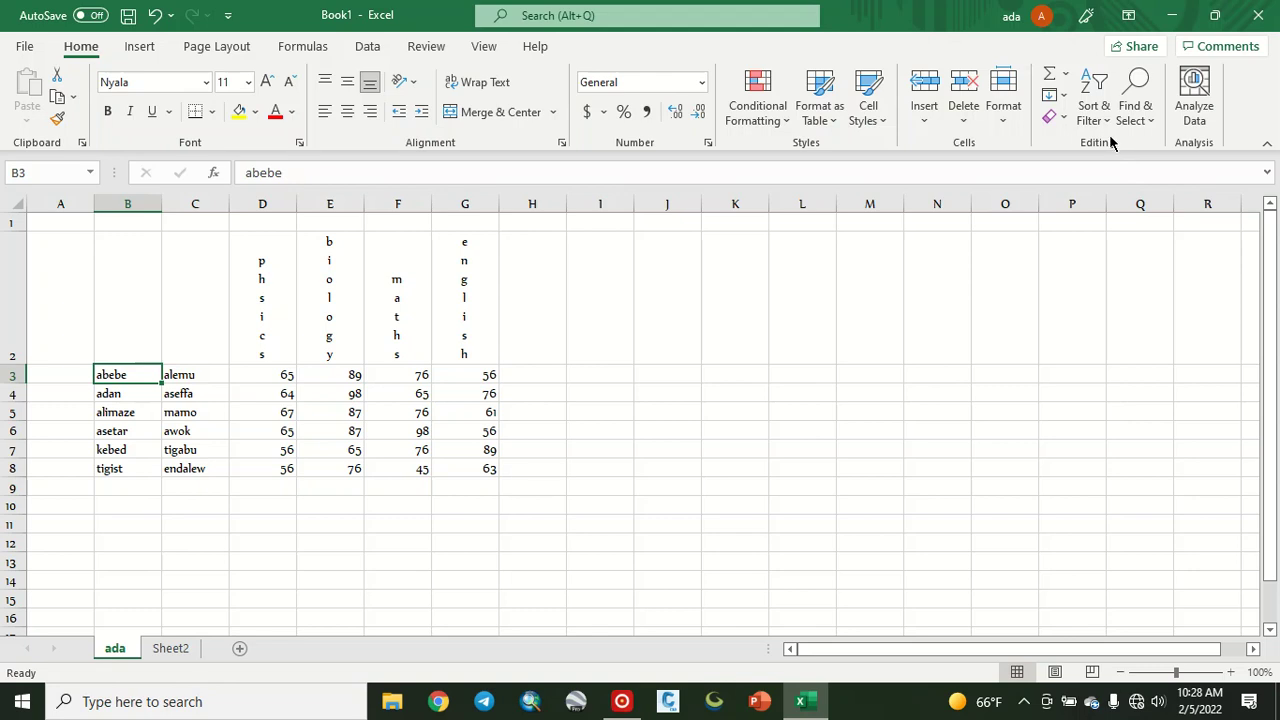
Step: Re-sort the student rows by Column B in Z to A order, tigist first and abebe last
left_click(1093, 112)
left_click(1131, 196)
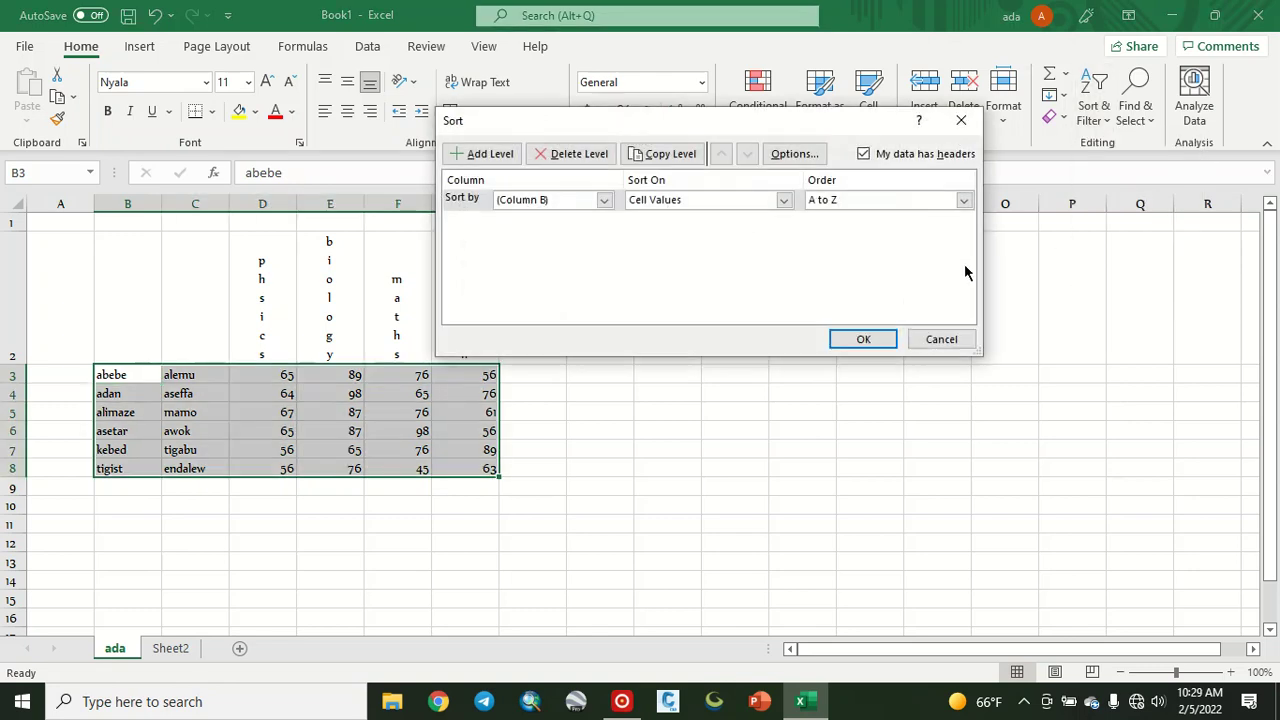
left_click(851, 200)
left_click(846, 231)
left_click(864, 339)
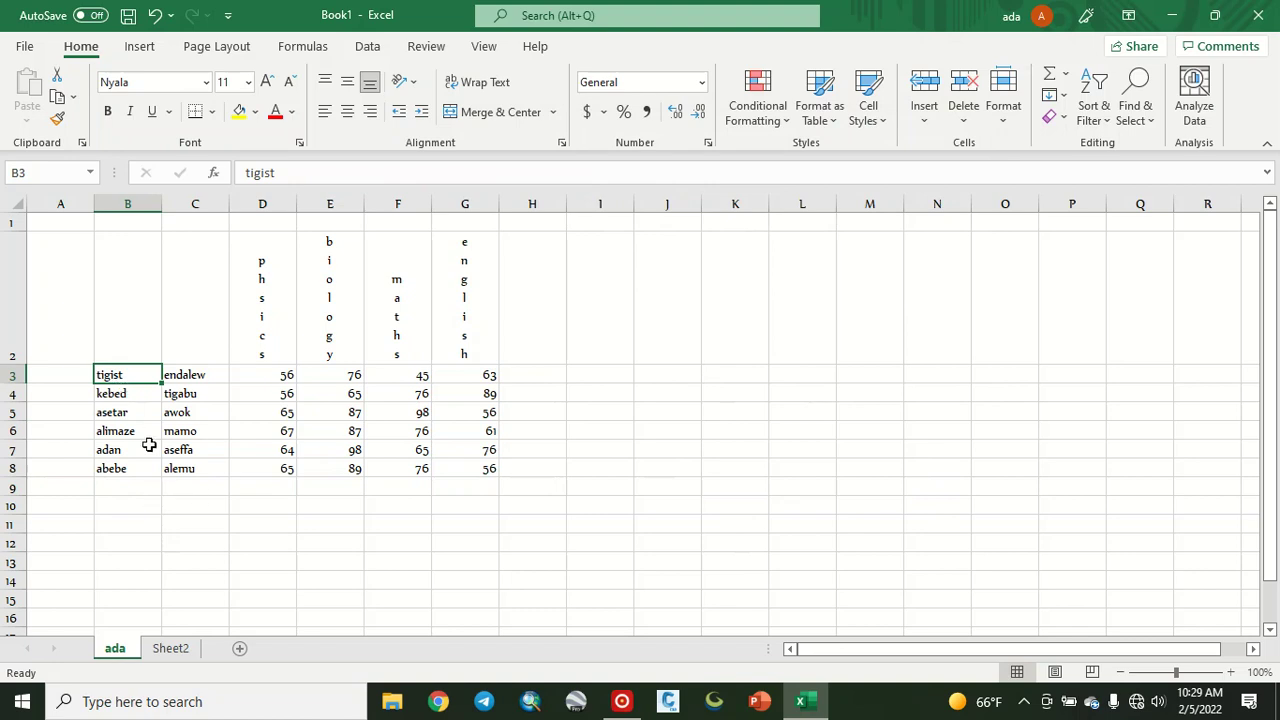
left_click(1098, 115)
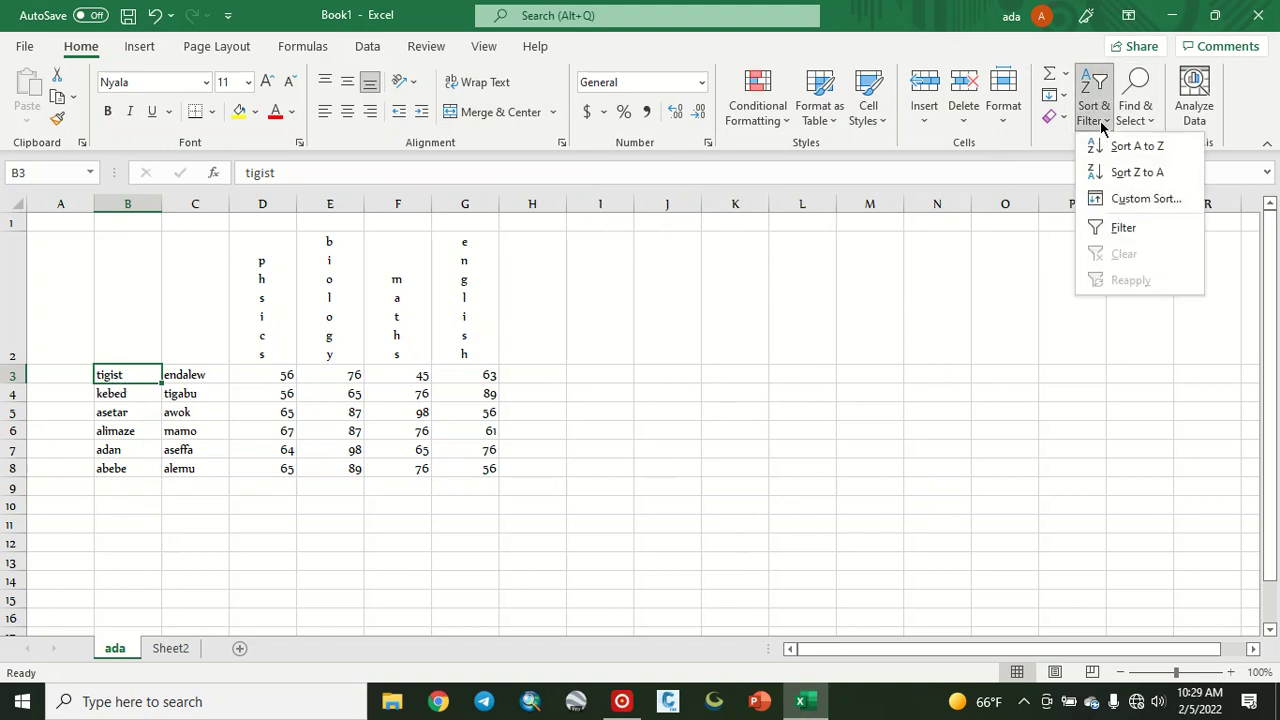
Step: Insert a blank row 3 above the student data
left_click(1110, 118)
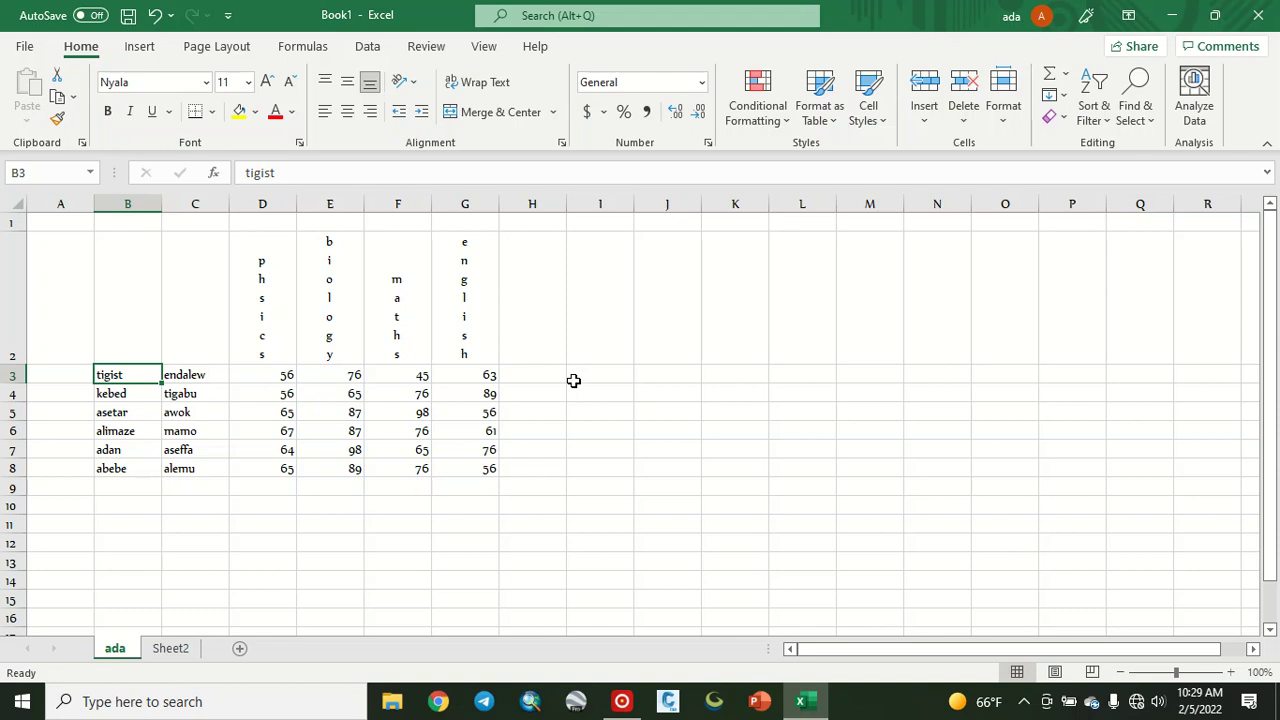
right_click(19, 376)
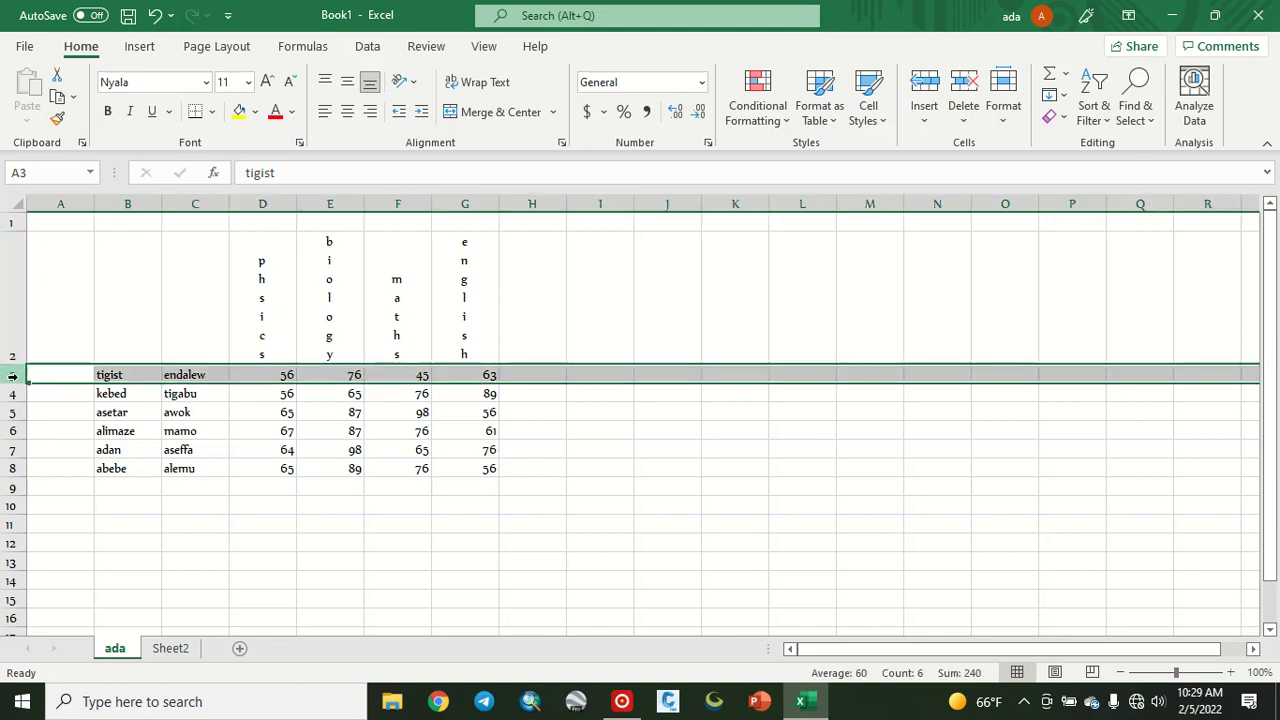
left_click(78, 202)
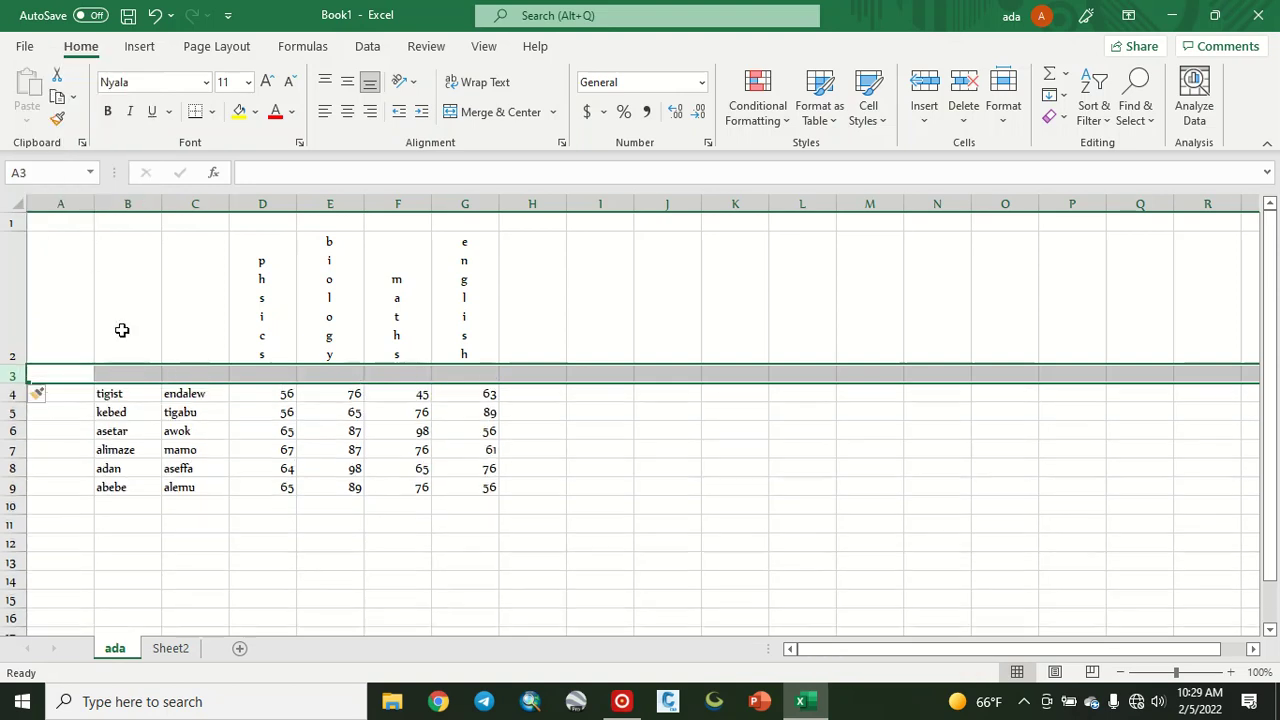
Step: Add filter arrows across the new header cells B3:G3
left_click(137, 373)
left_click_drag(126, 377, 447, 378)
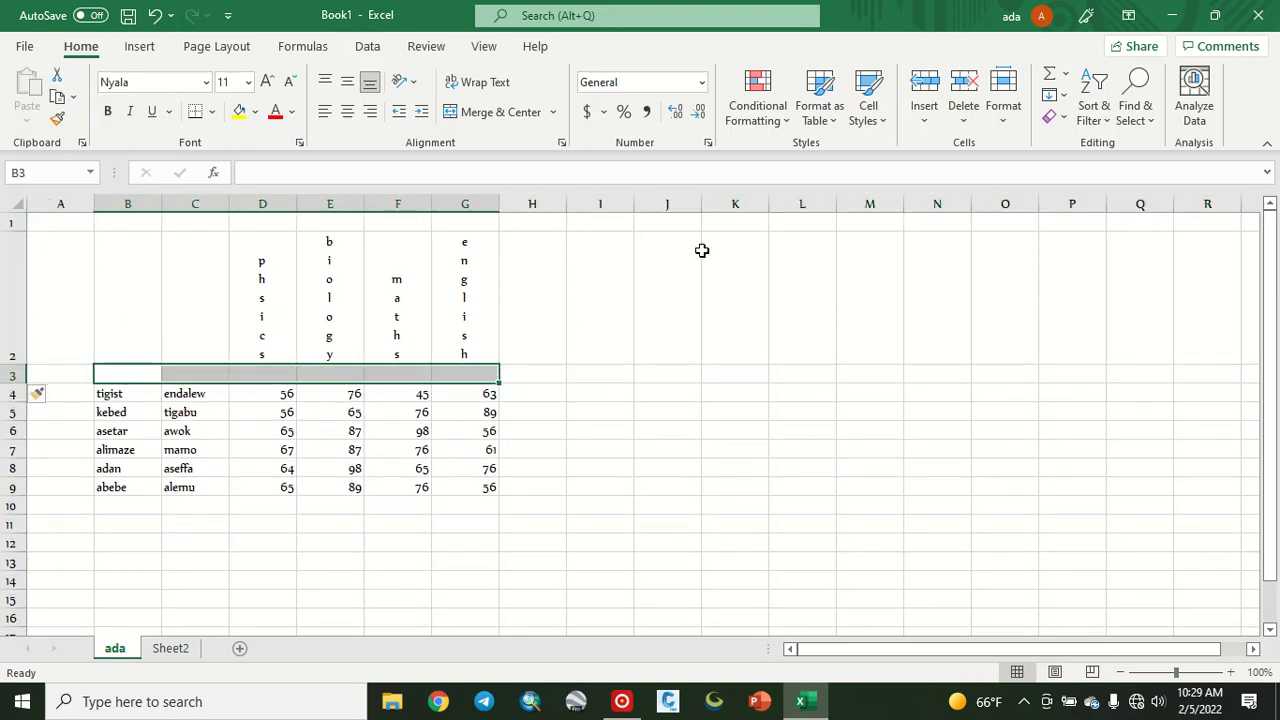
left_click(1096, 118)
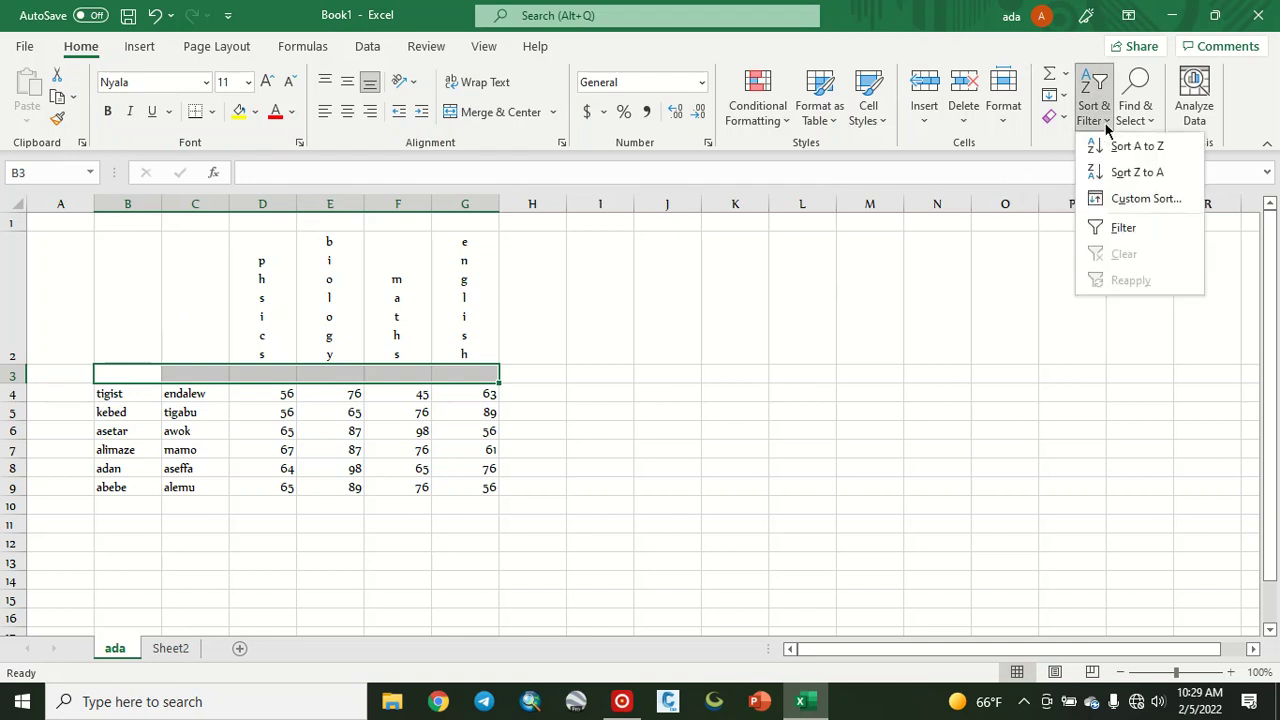
left_click(1126, 228)
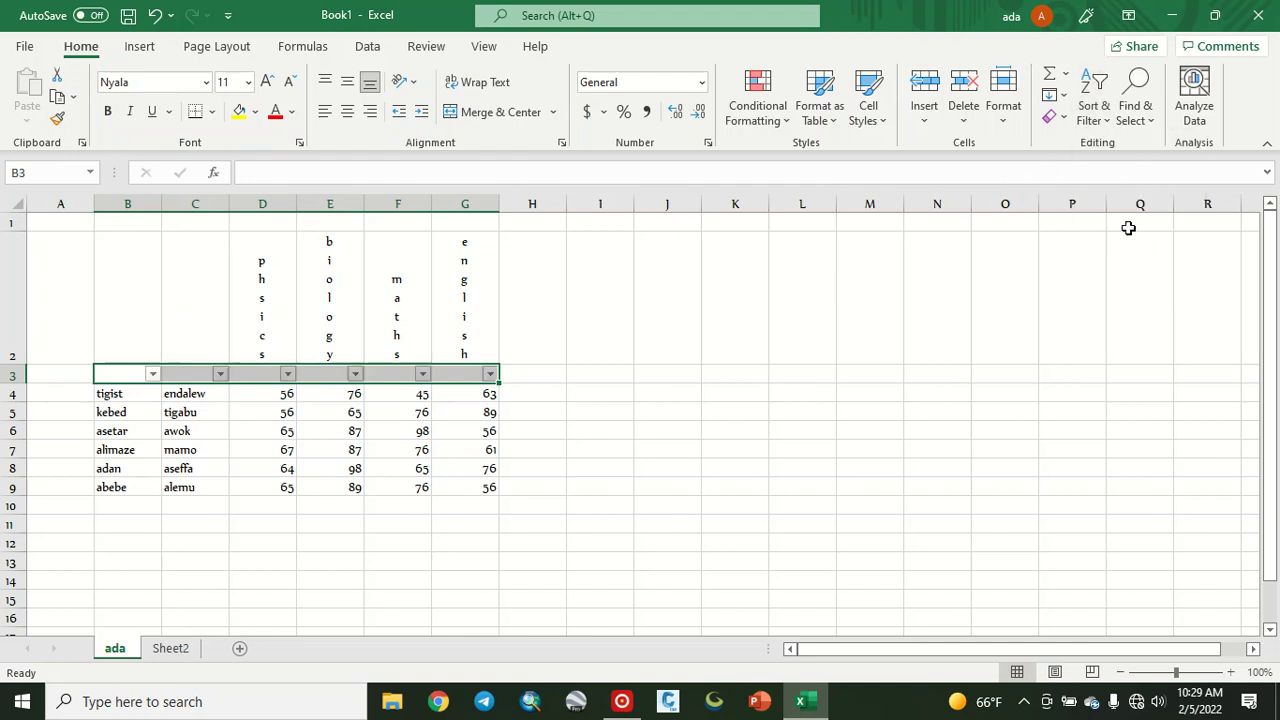
left_click(604, 337)
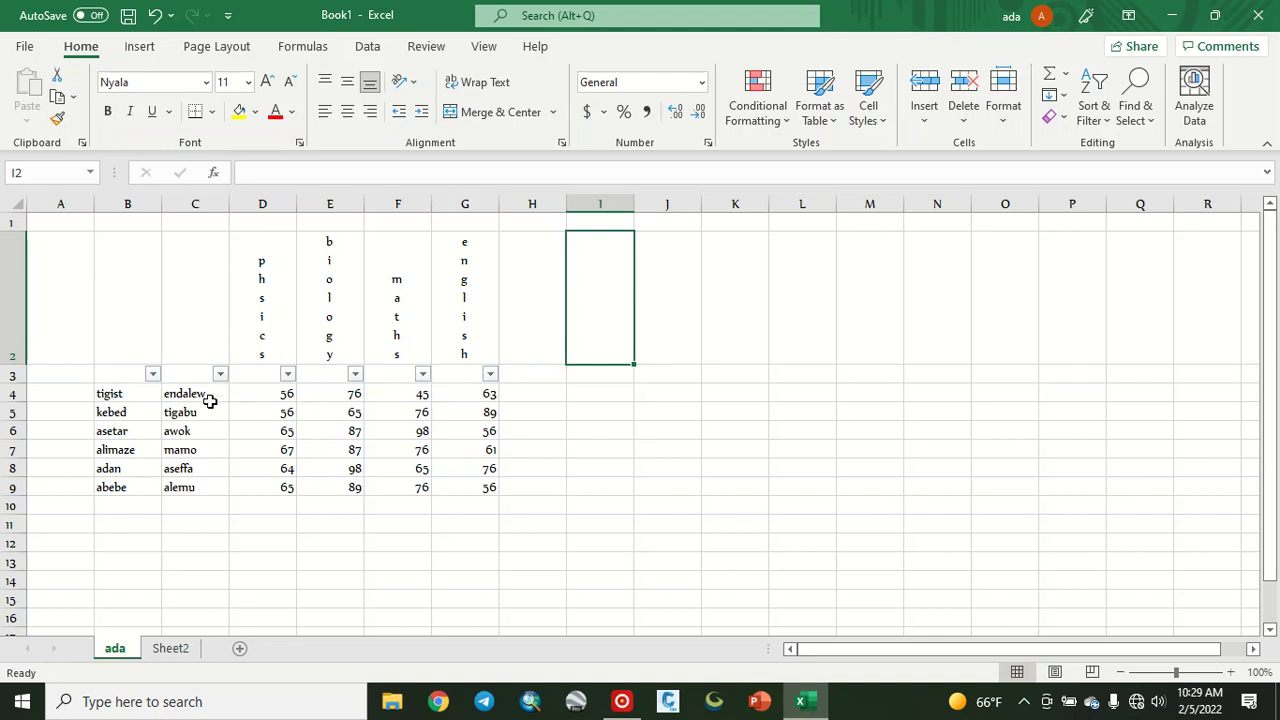
Step: Filter column B to a single surname, then clear that filter
left_click(151, 375)
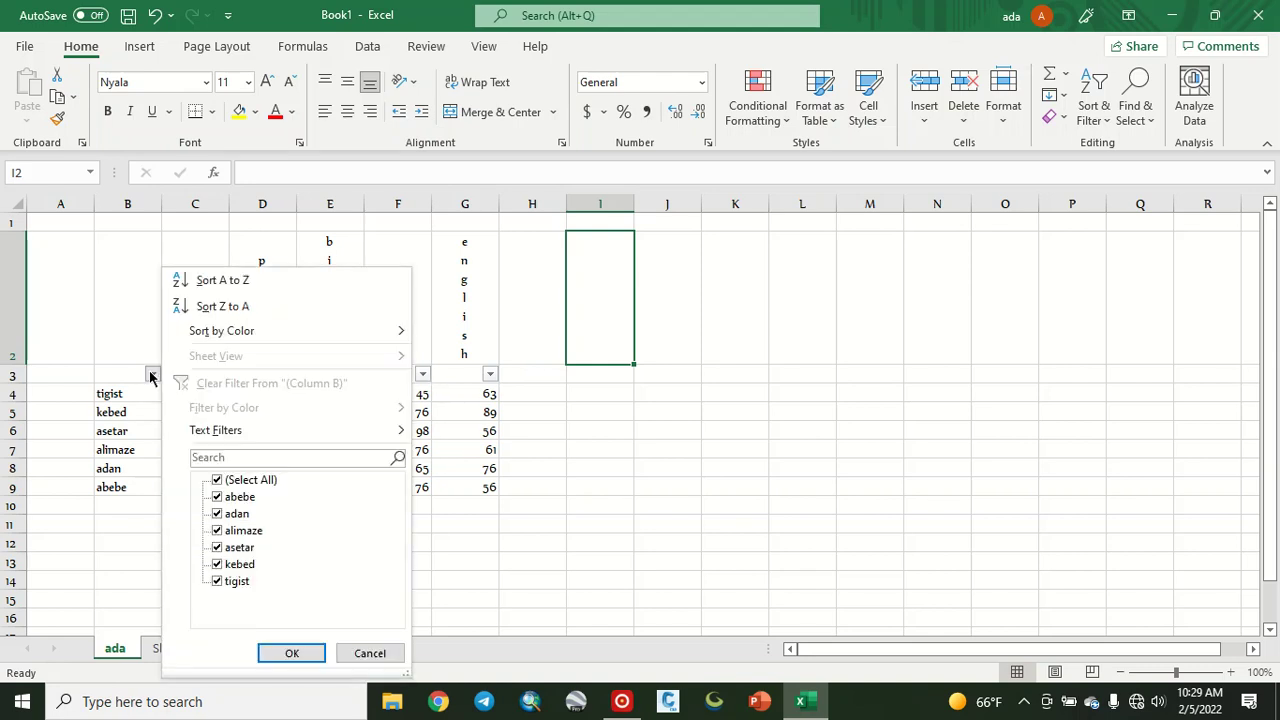
left_click(218, 480)
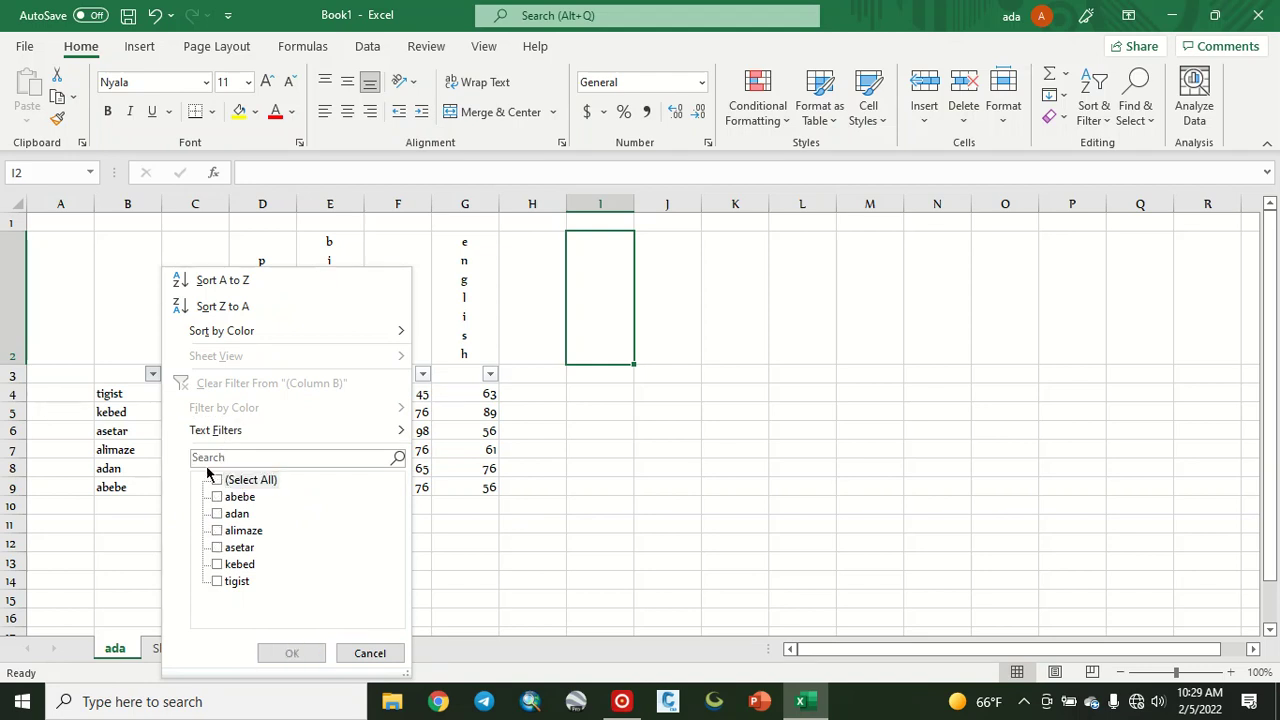
left_click(217, 581)
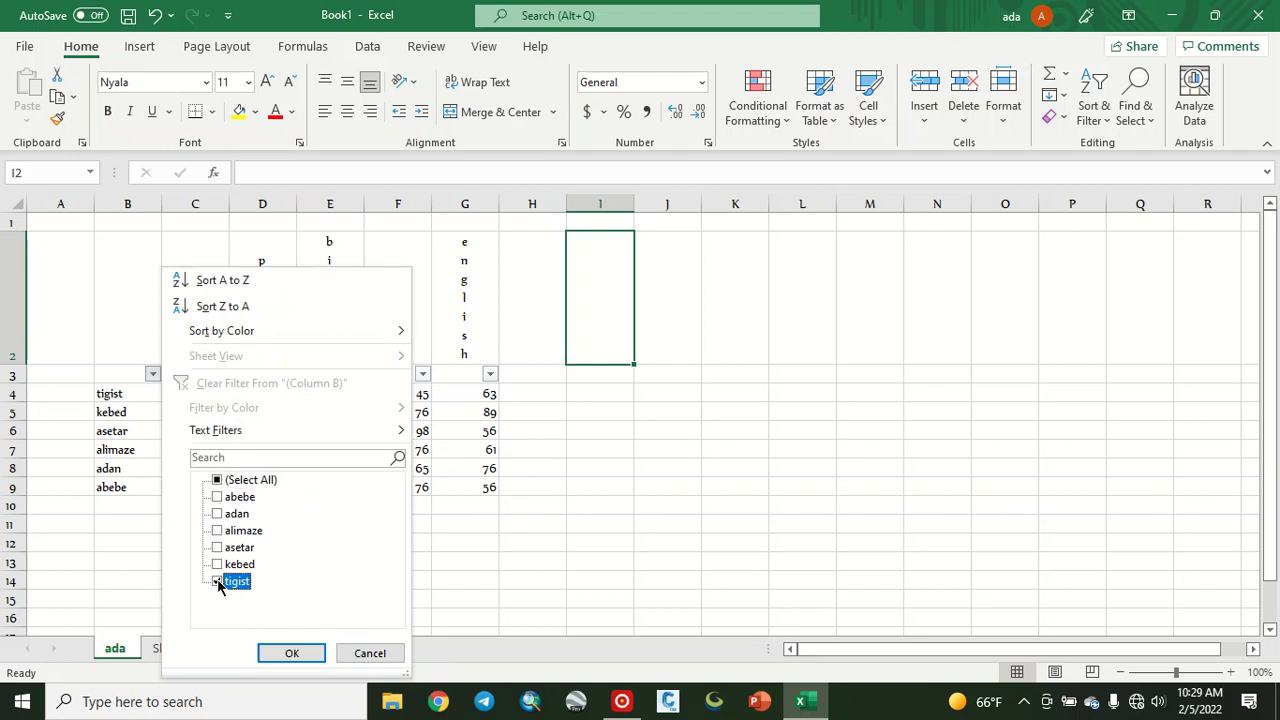
left_click(289, 653)
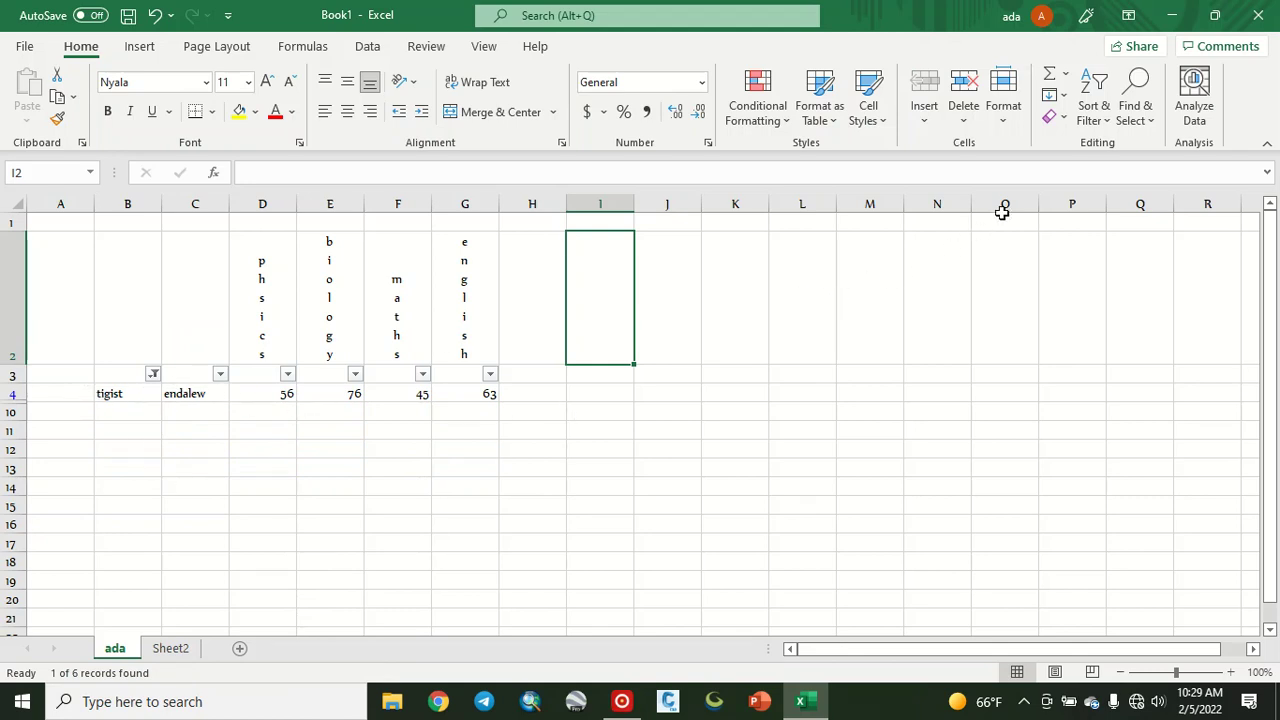
left_click(1107, 130)
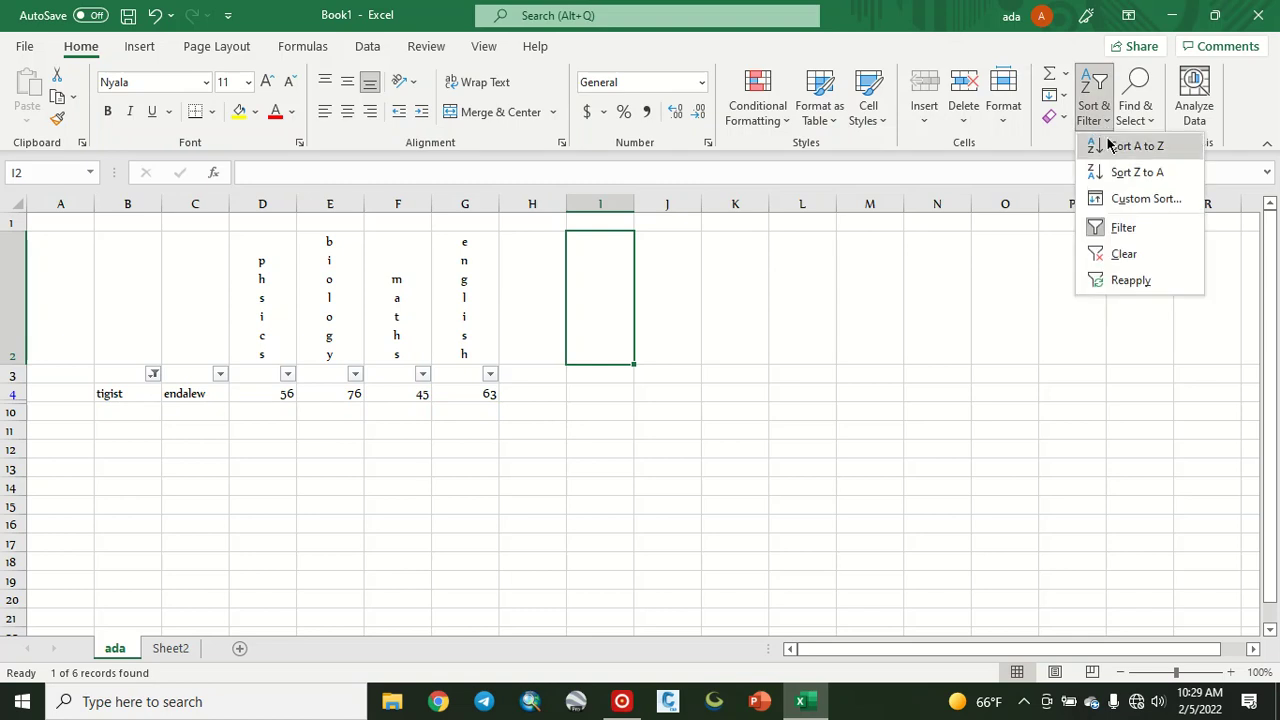
left_click(1125, 254)
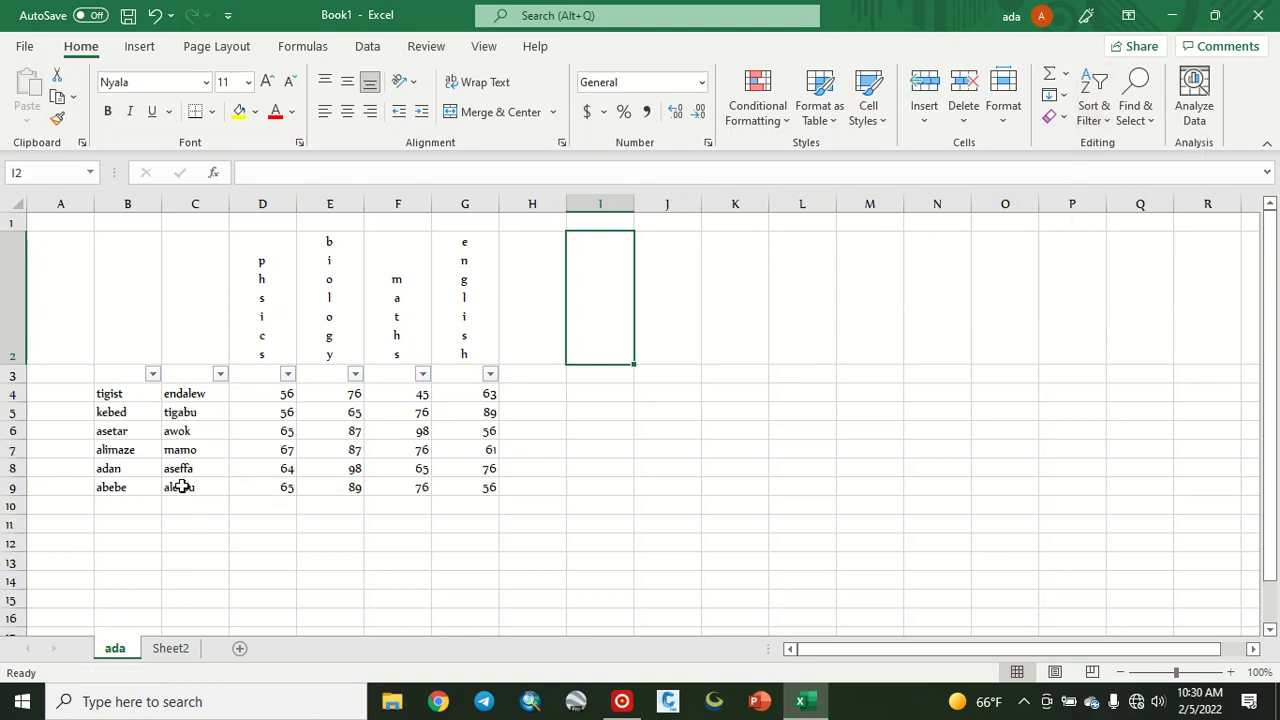
Step: Filter column C to the row-7 student (scores 67, 87, 76, 61), then clear it
left_click(222, 375)
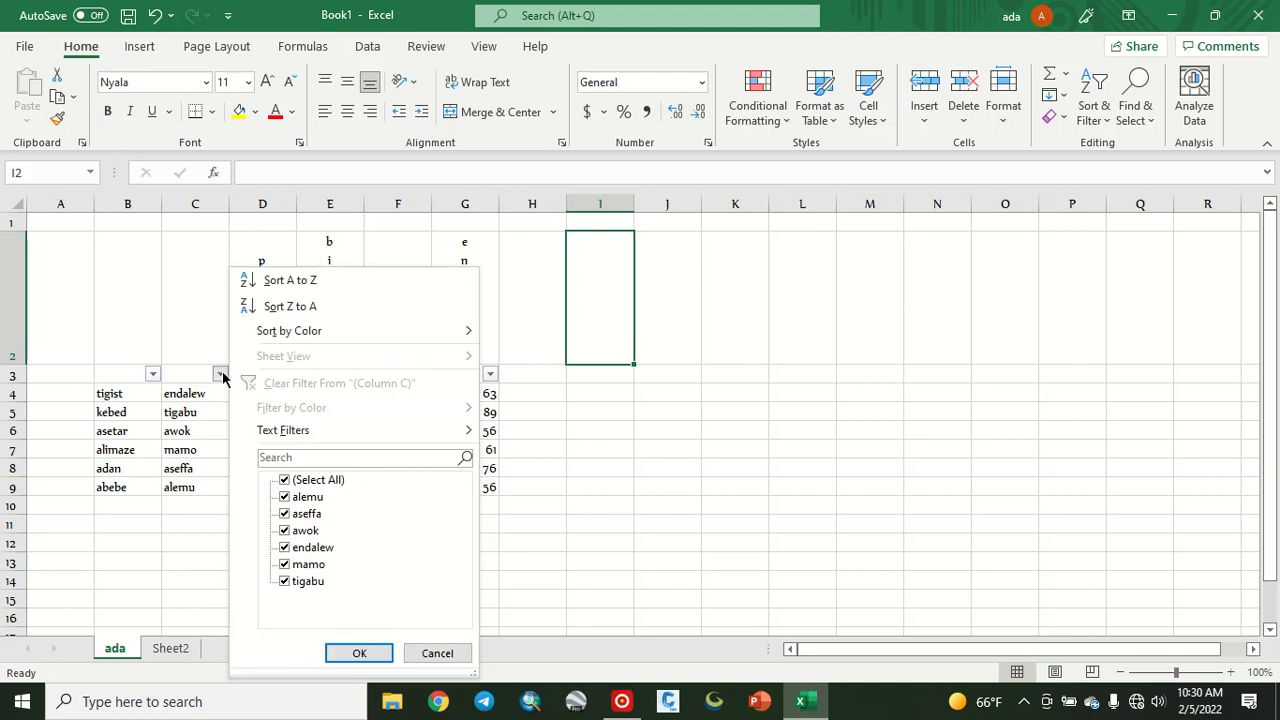
left_click(284, 480)
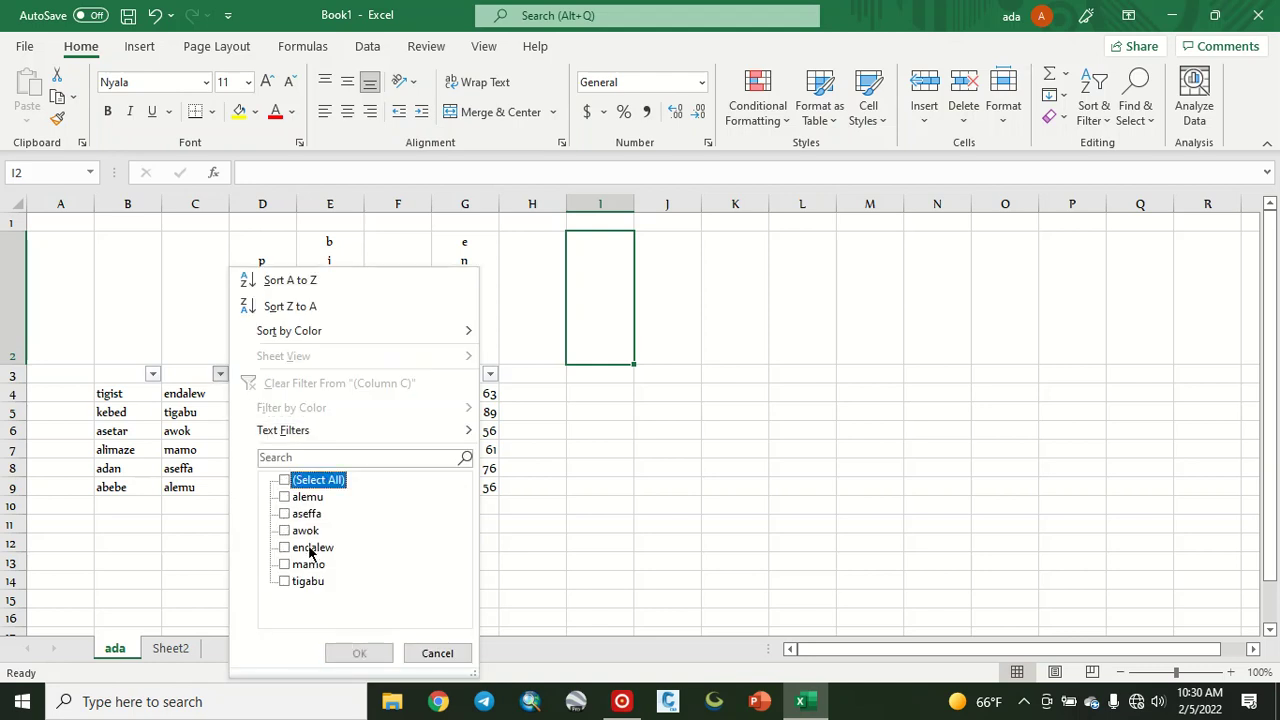
left_click(284, 565)
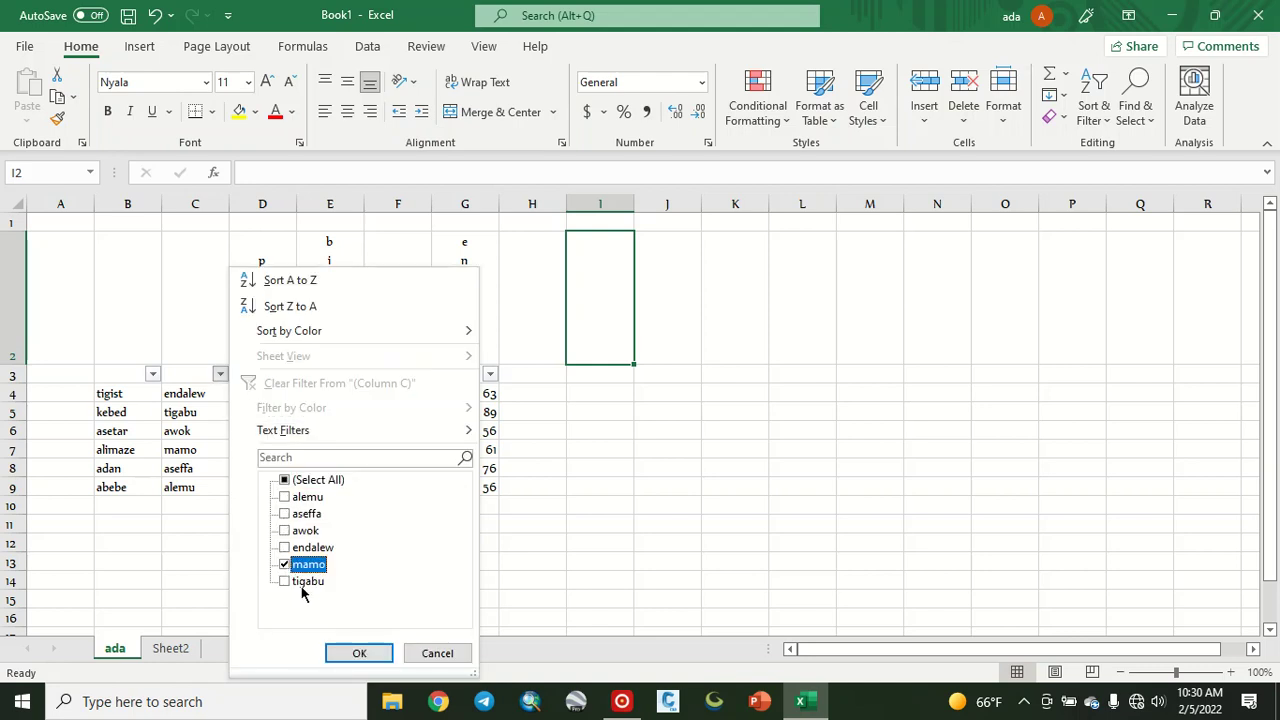
left_click(351, 653)
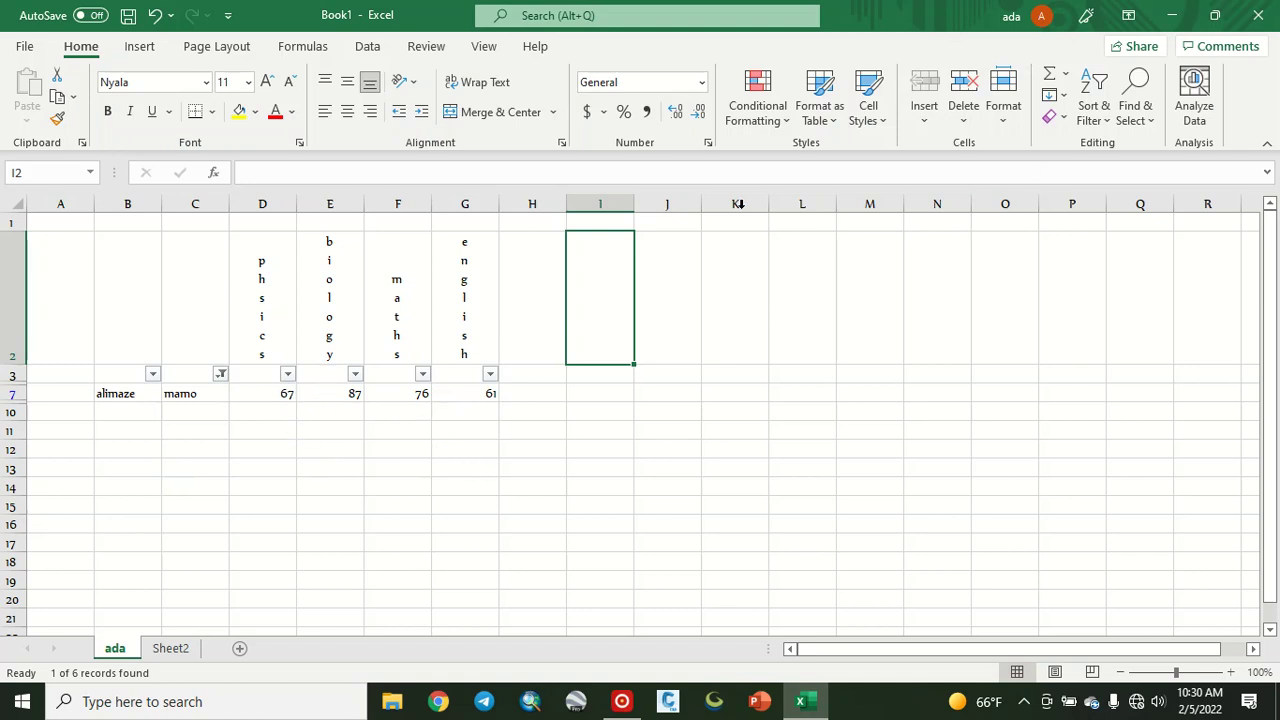
left_click(1098, 125)
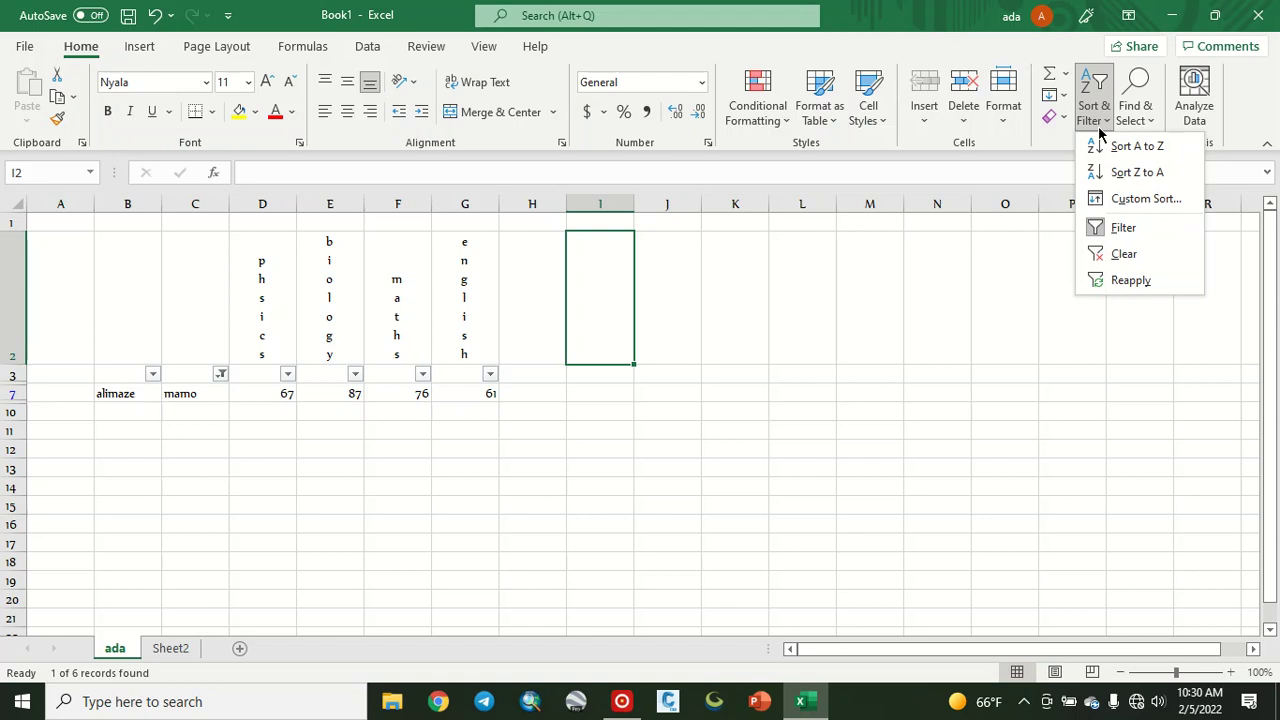
left_click(1124, 255)
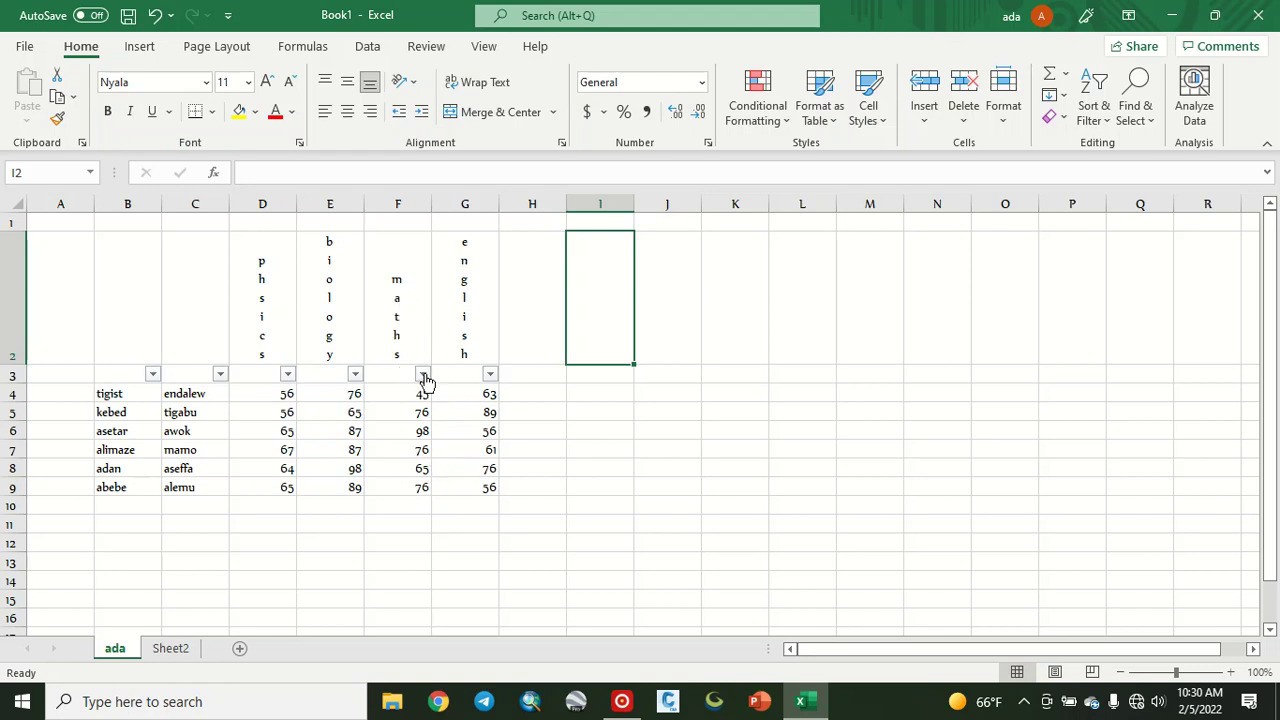
Step: Filter column F's maths scores down to 98, then clear the filter to show all six students
left_click(423, 375)
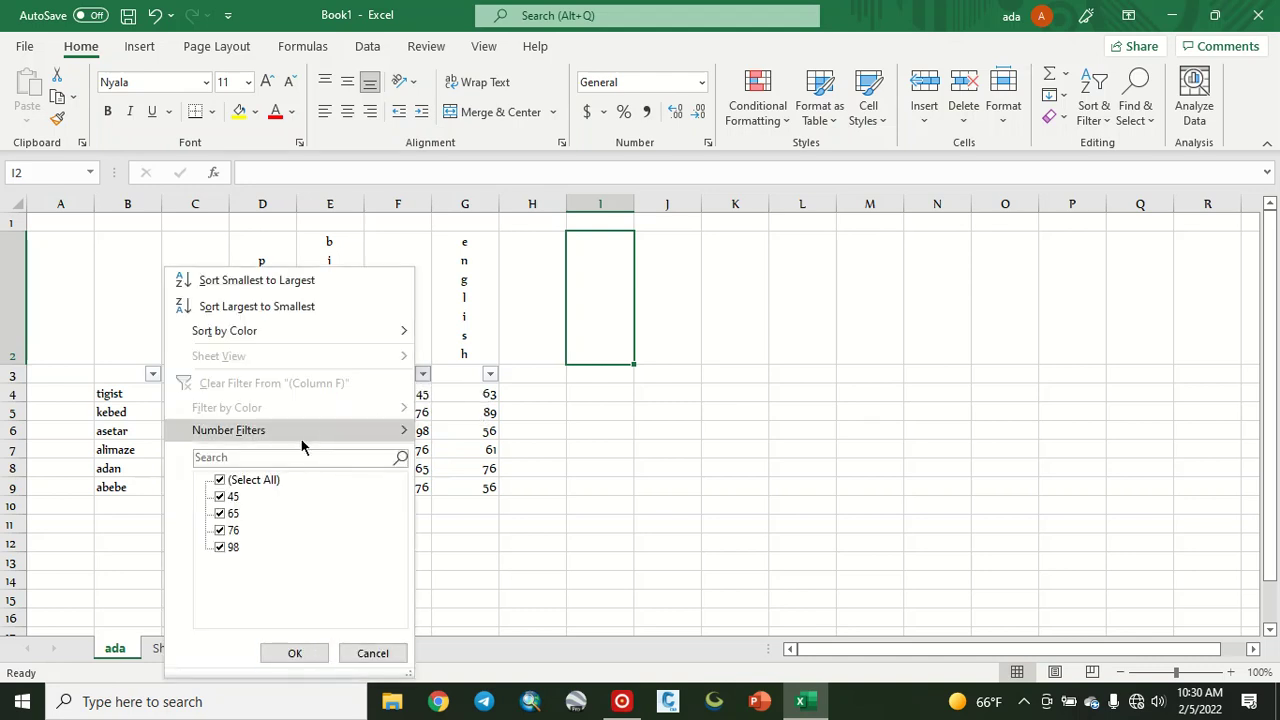
left_click(219, 481)
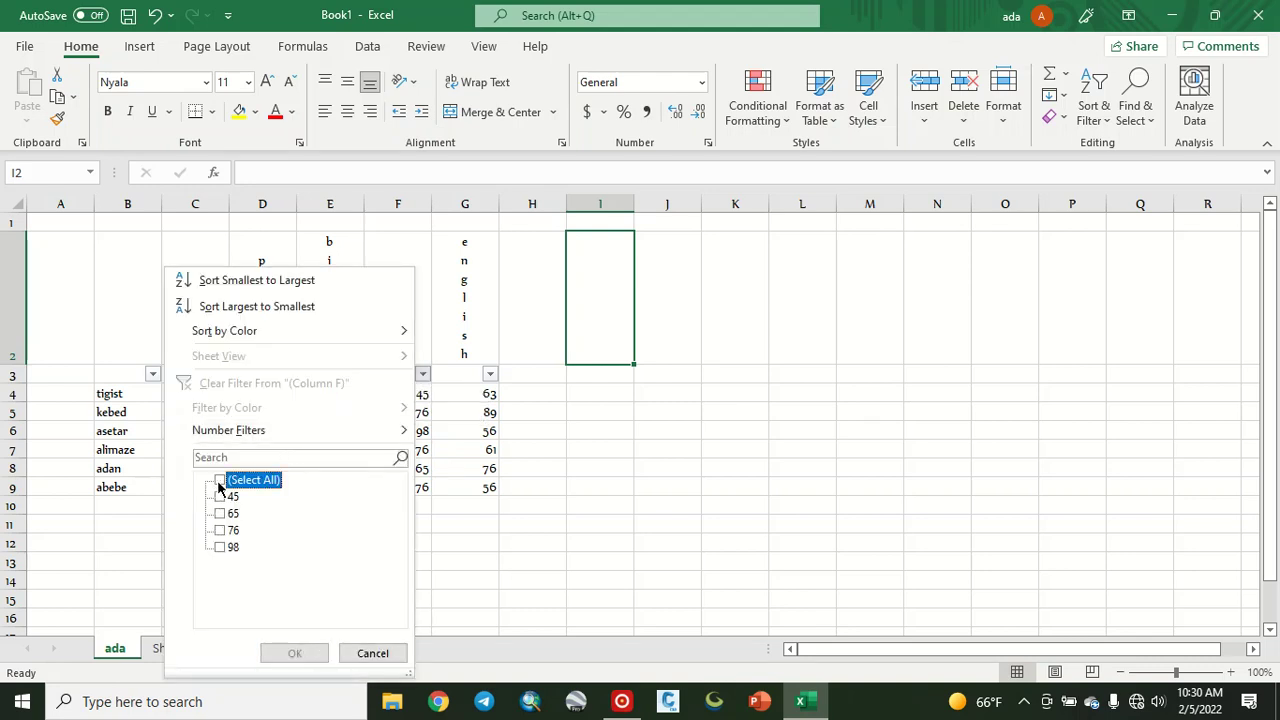
left_click(219, 481)
left_click(219, 481)
left_click(220, 548)
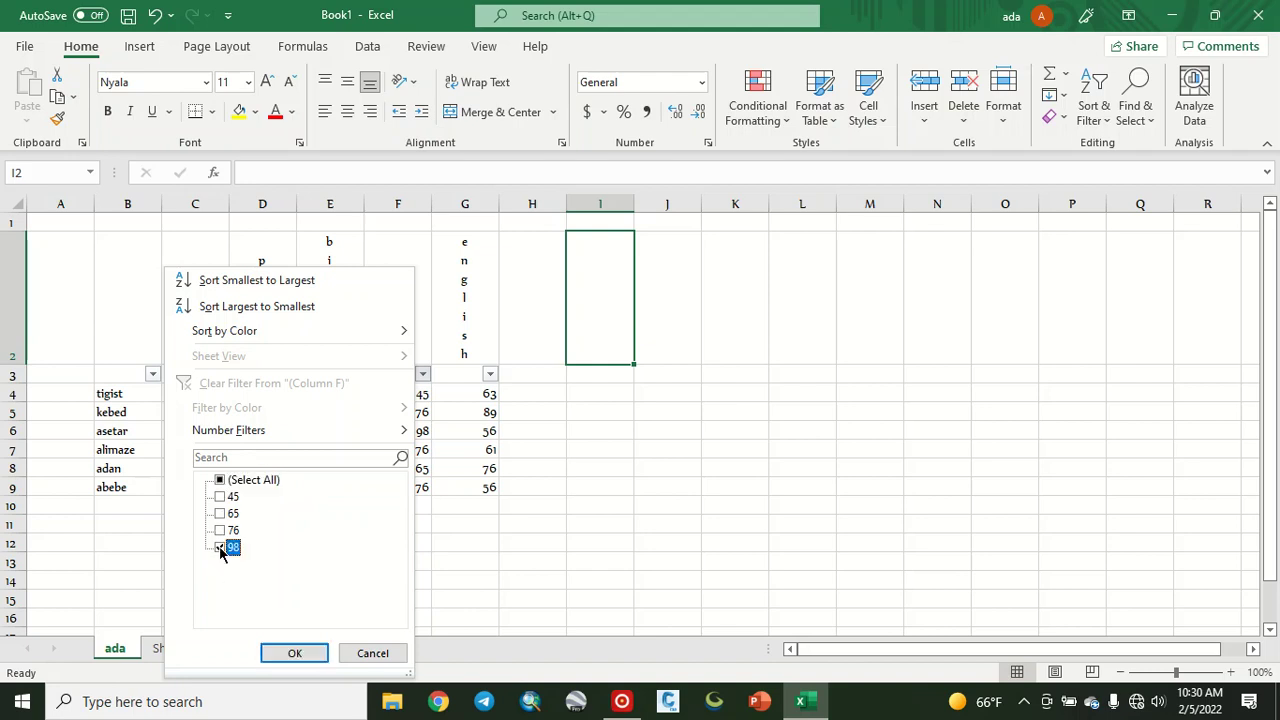
left_click(295, 653)
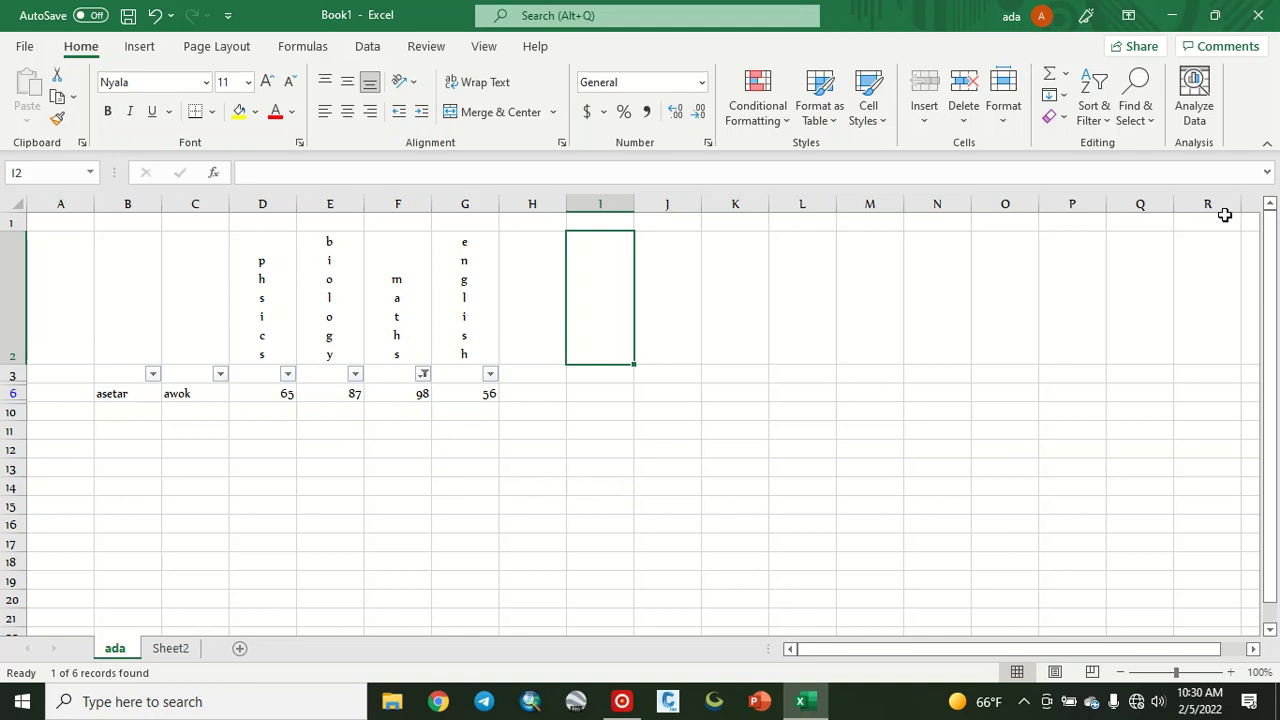
left_click(1104, 120)
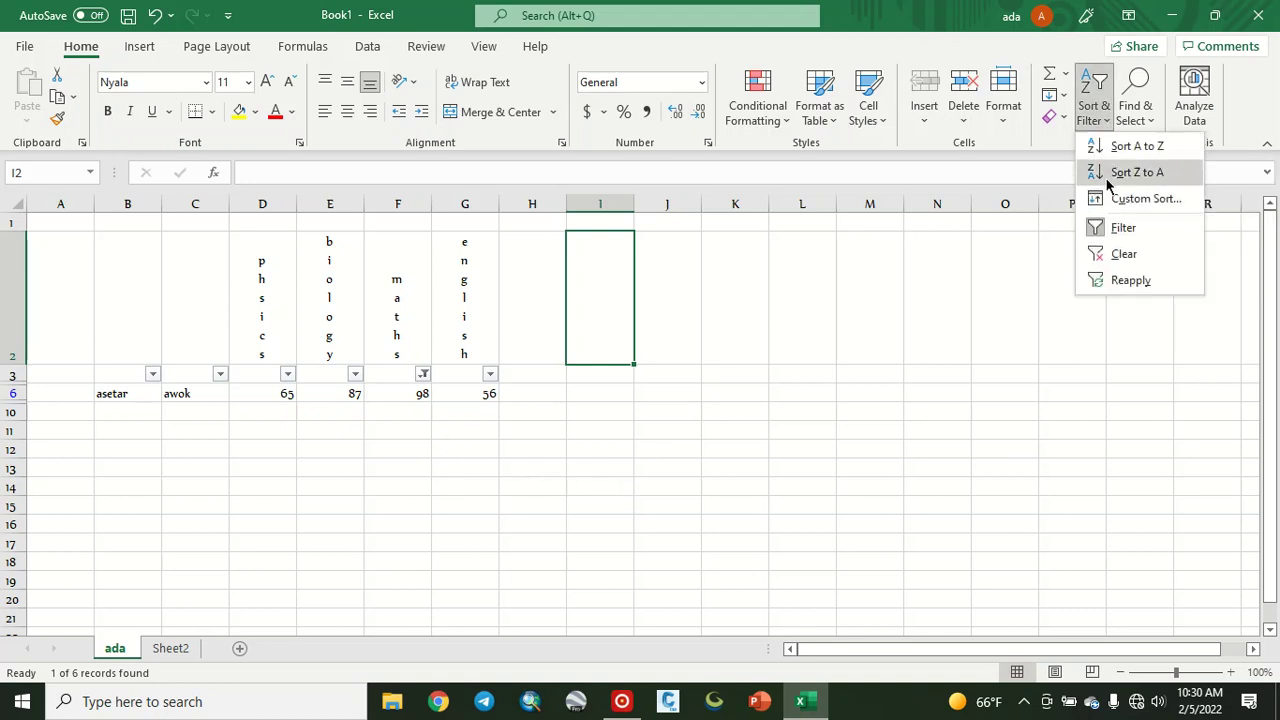
left_click(1122, 254)
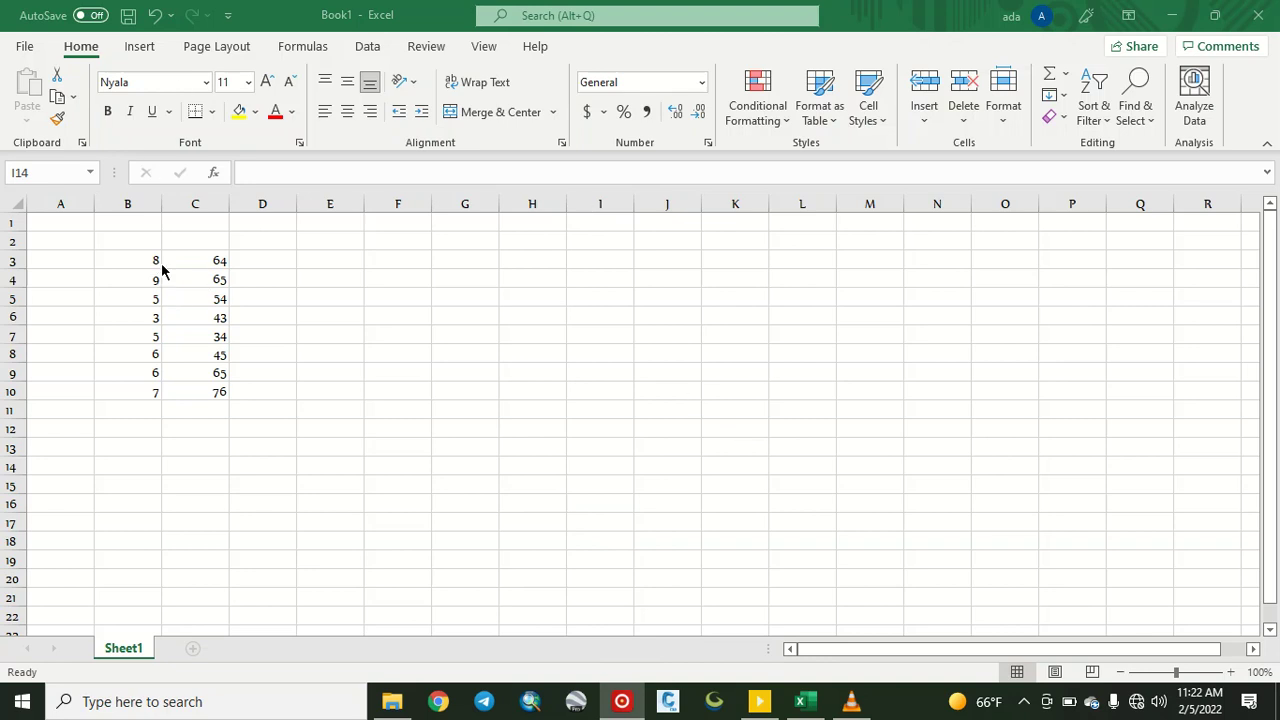
Step: Enter the relative formula =B3*C3 in D3
left_click(271, 261)
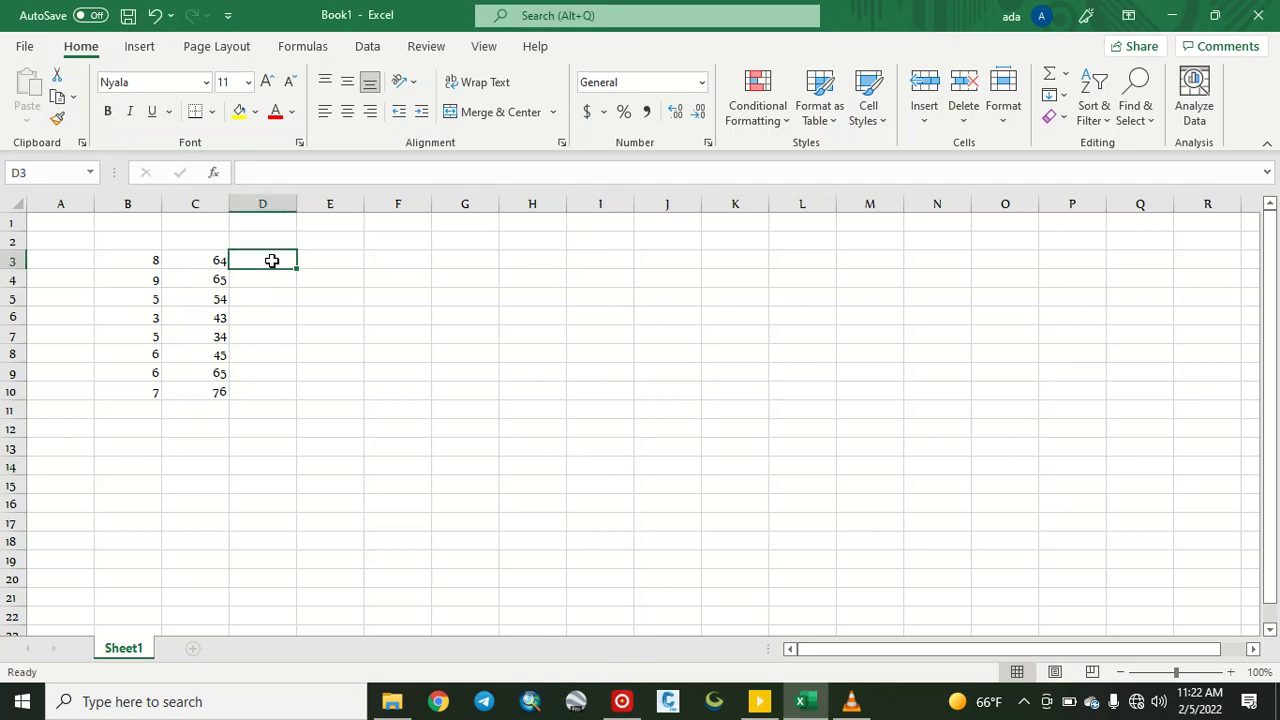
type("=")
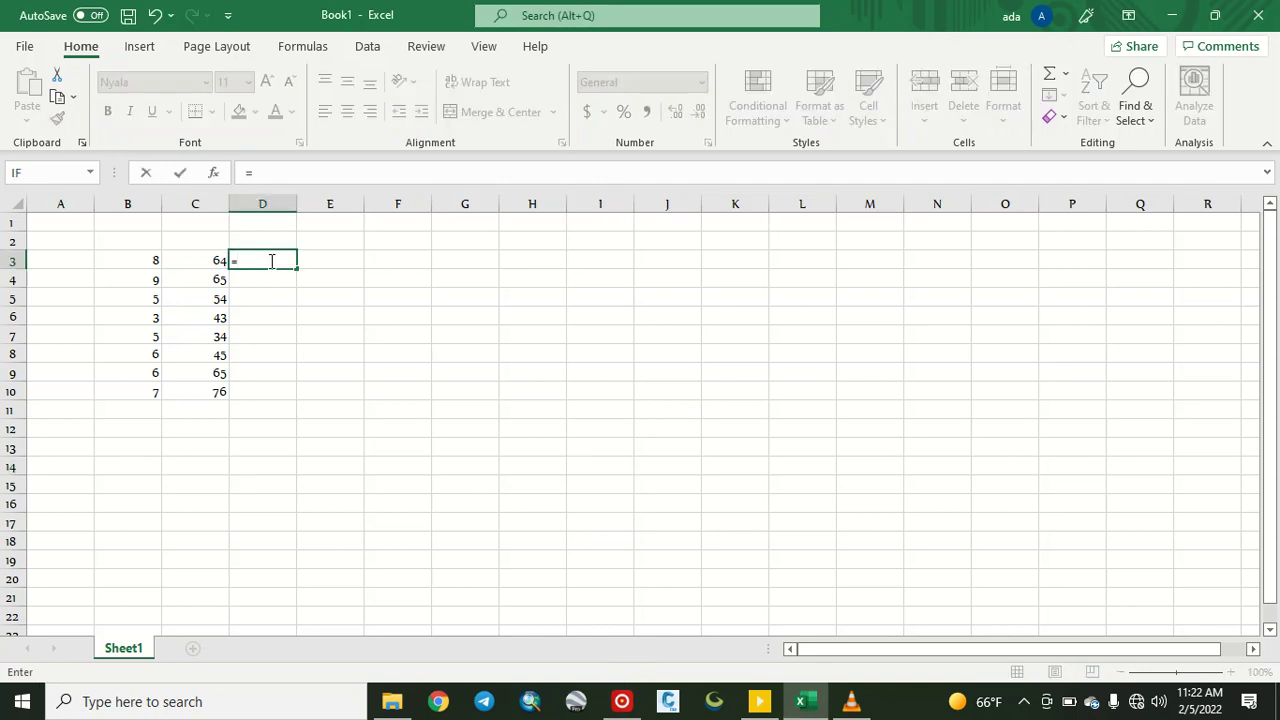
left_click(152, 260)
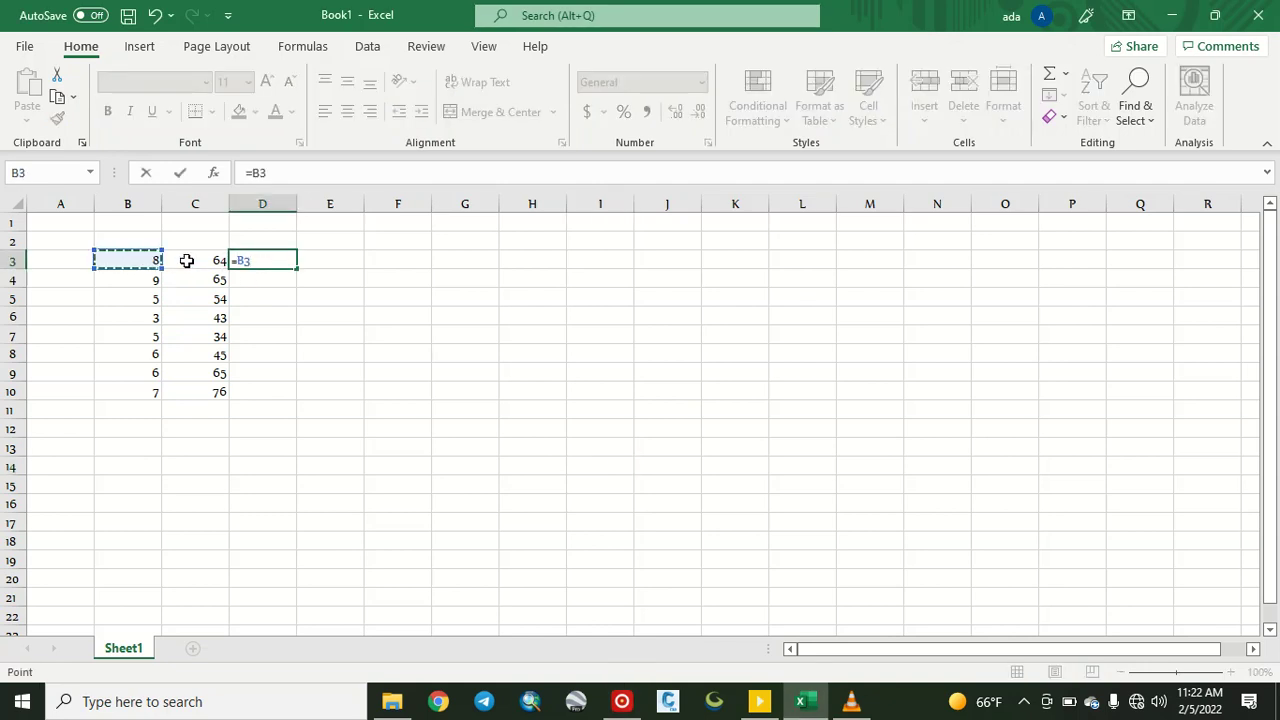
type("*")
left_click(186, 260)
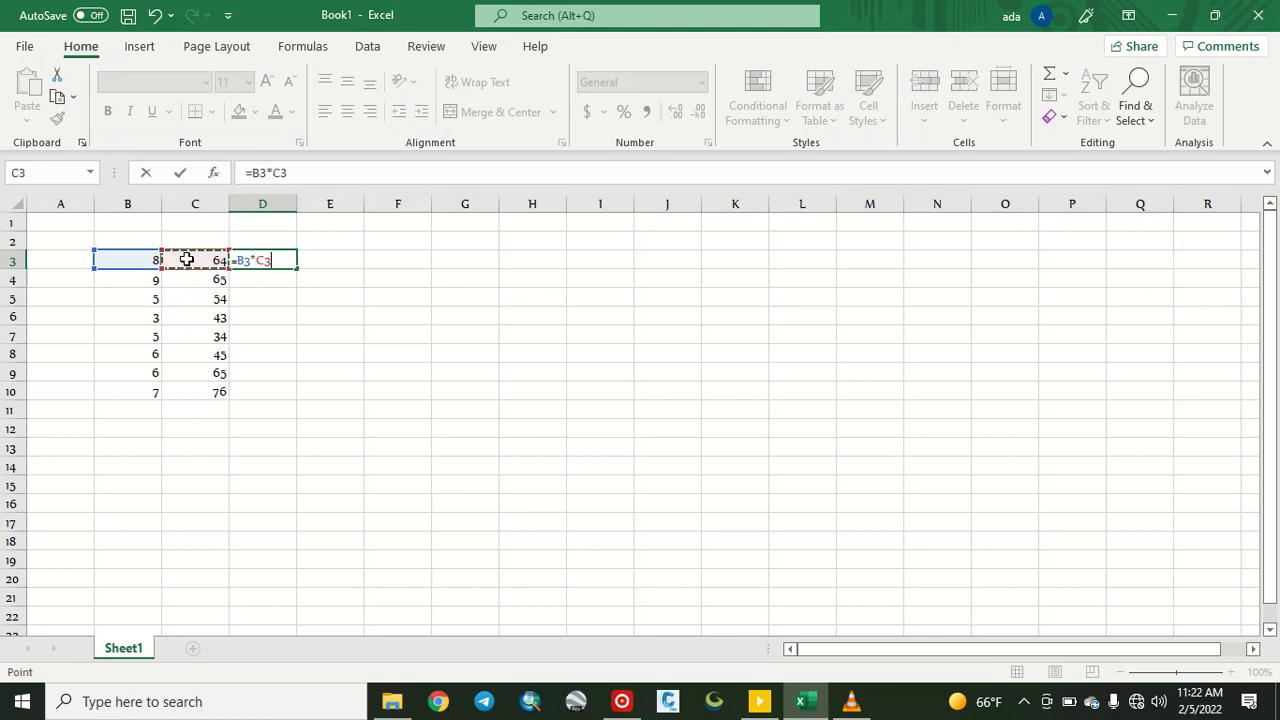
key("Return")
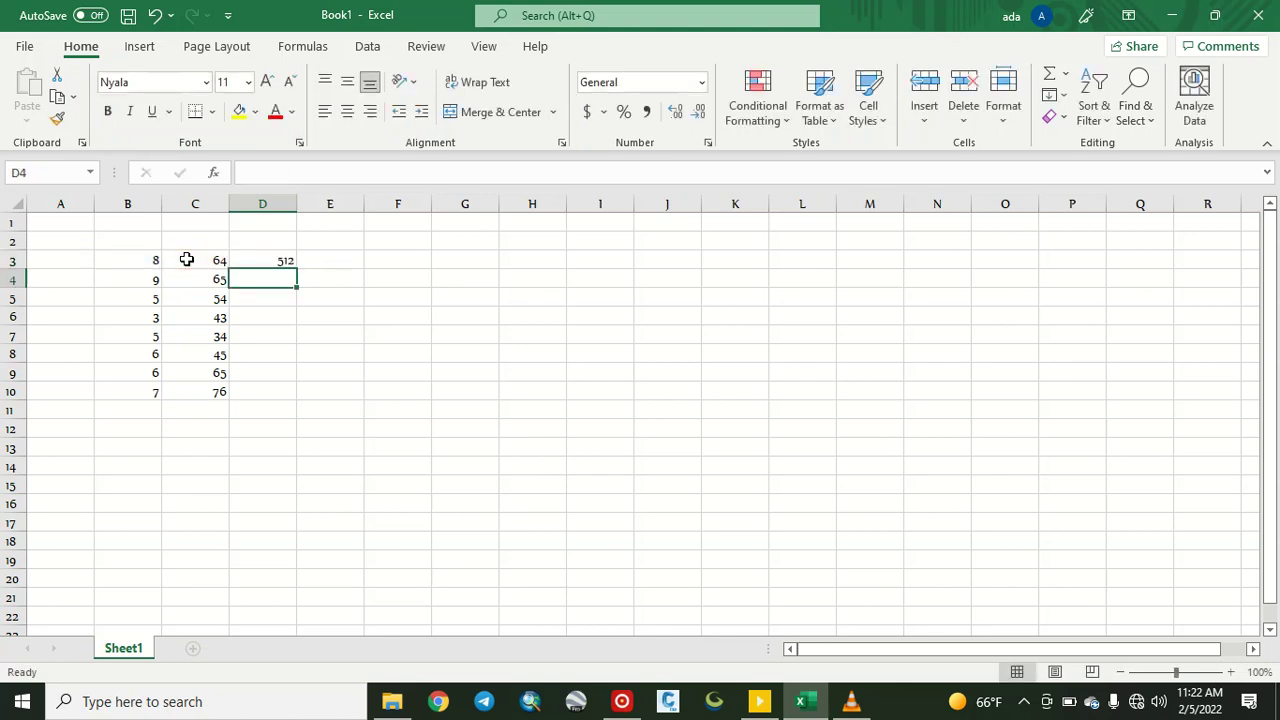
Step: Fill =B3*C3 down to D10 and check the formula in D10
left_click(273, 264)
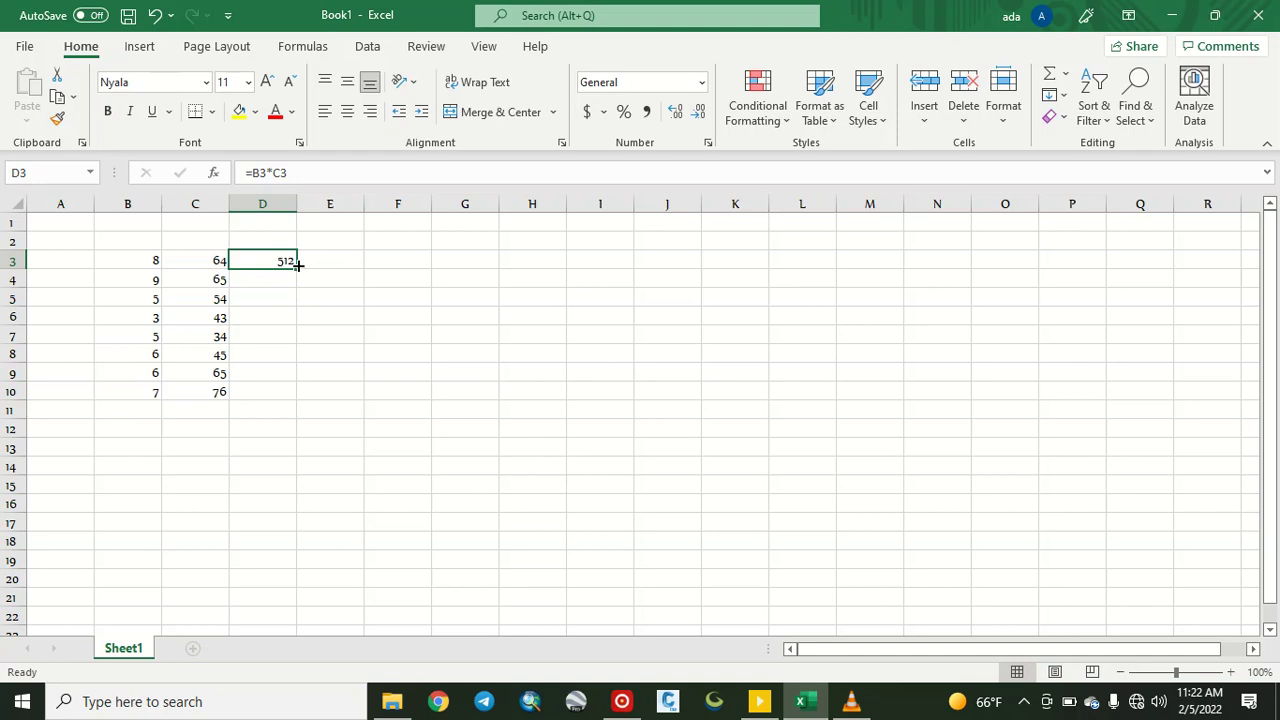
left_click_drag(297, 265, 303, 398)
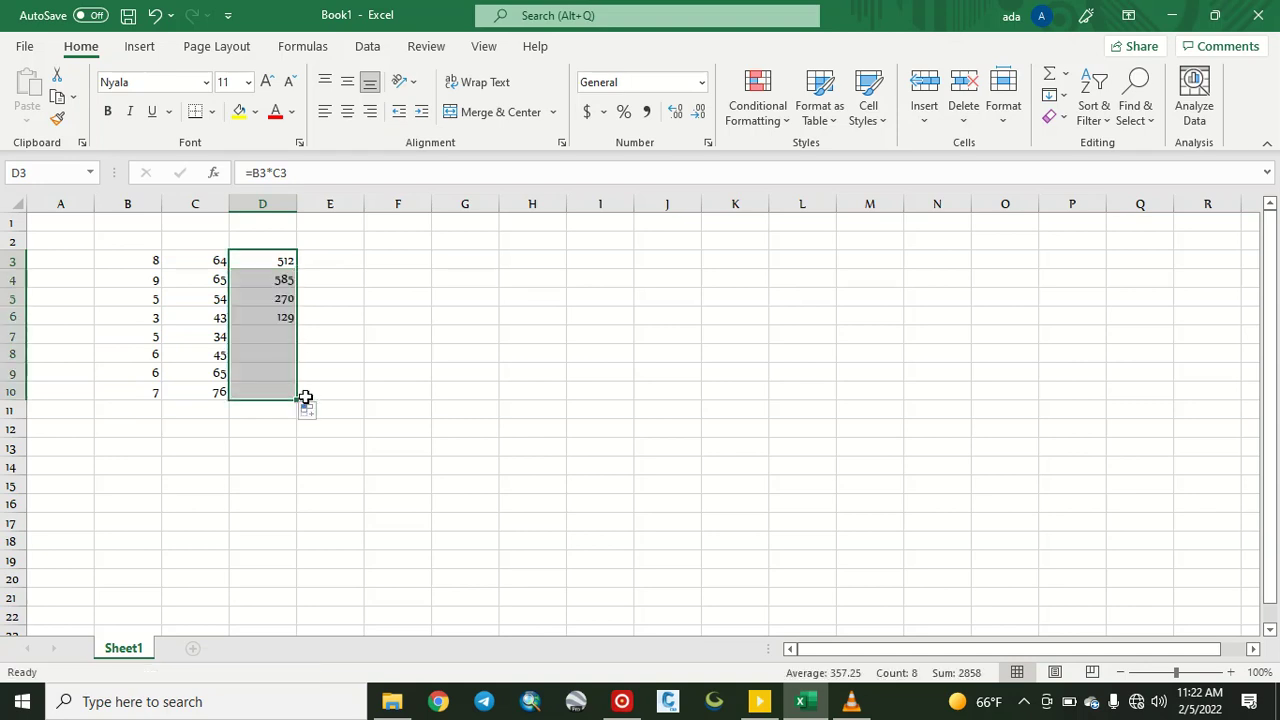
left_click(273, 392)
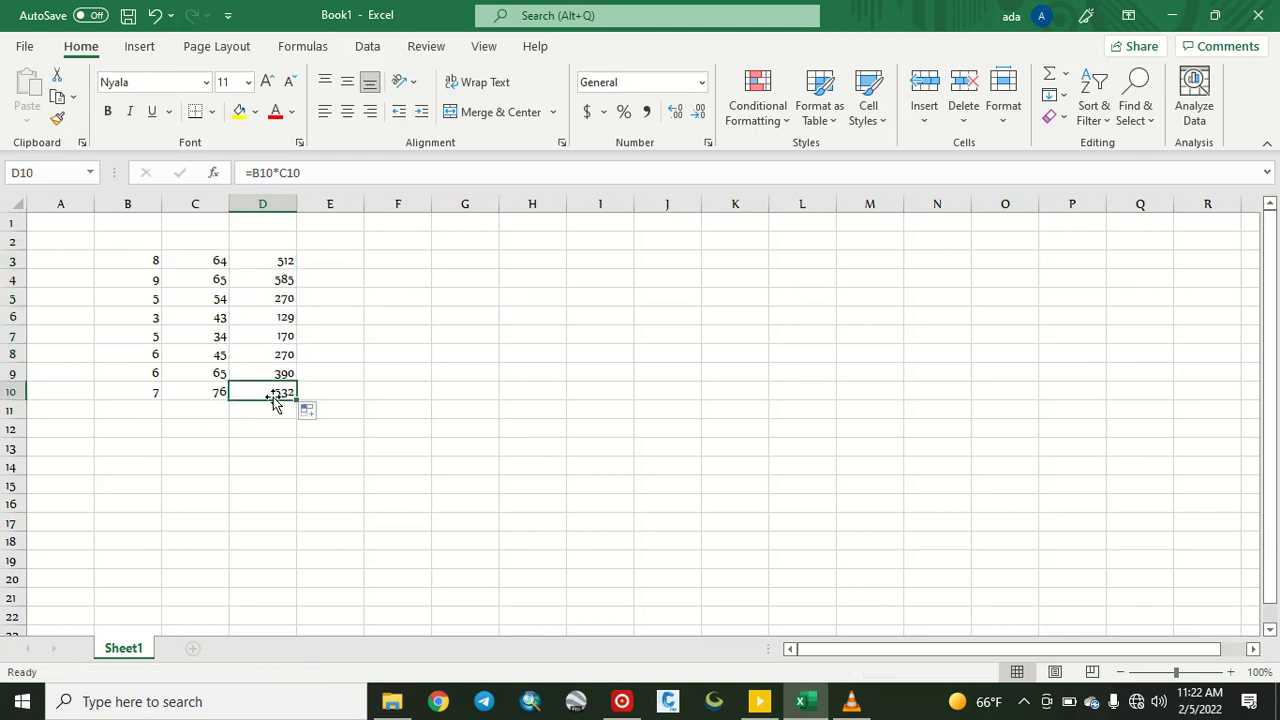
double_click(273, 392)
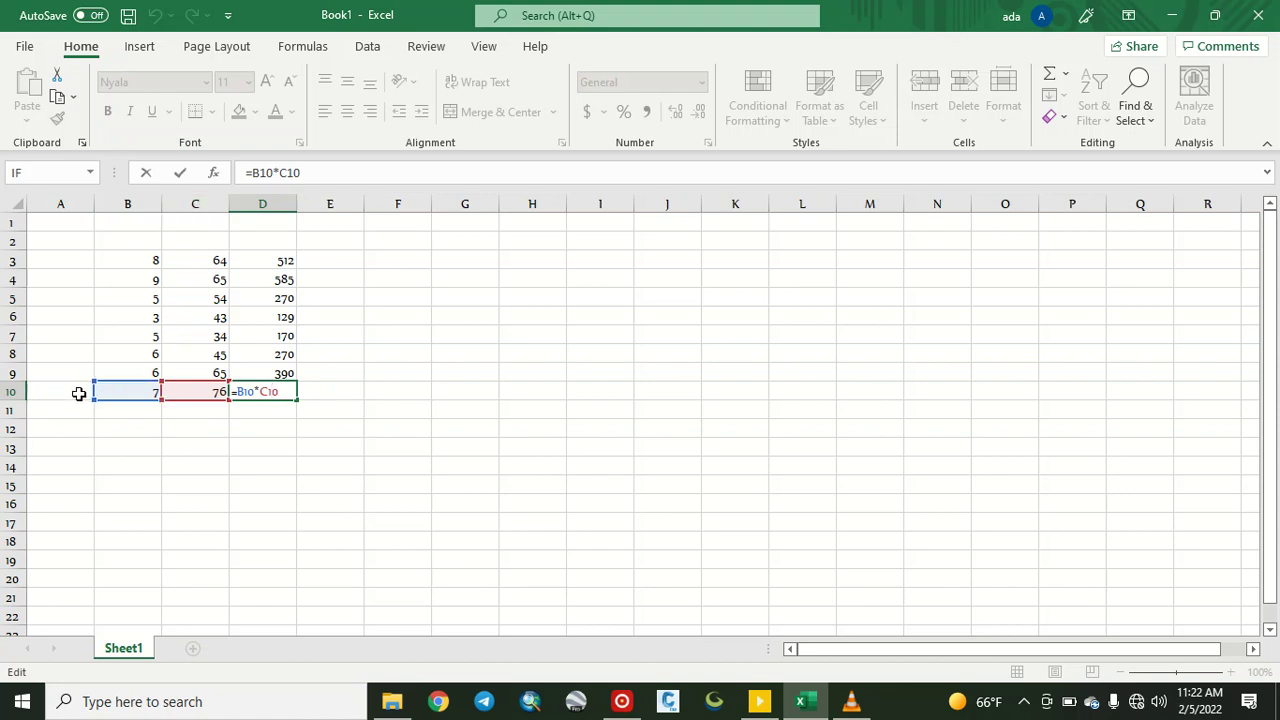
Step: Copy the formulas across to column I, check H9, then clear D3:I10
mouse_move(289, 260)
left_mouse_down()
mouse_move(290, 380)
mouse_move(307, 403)
mouse_move(650, 428)
left_mouse_up()
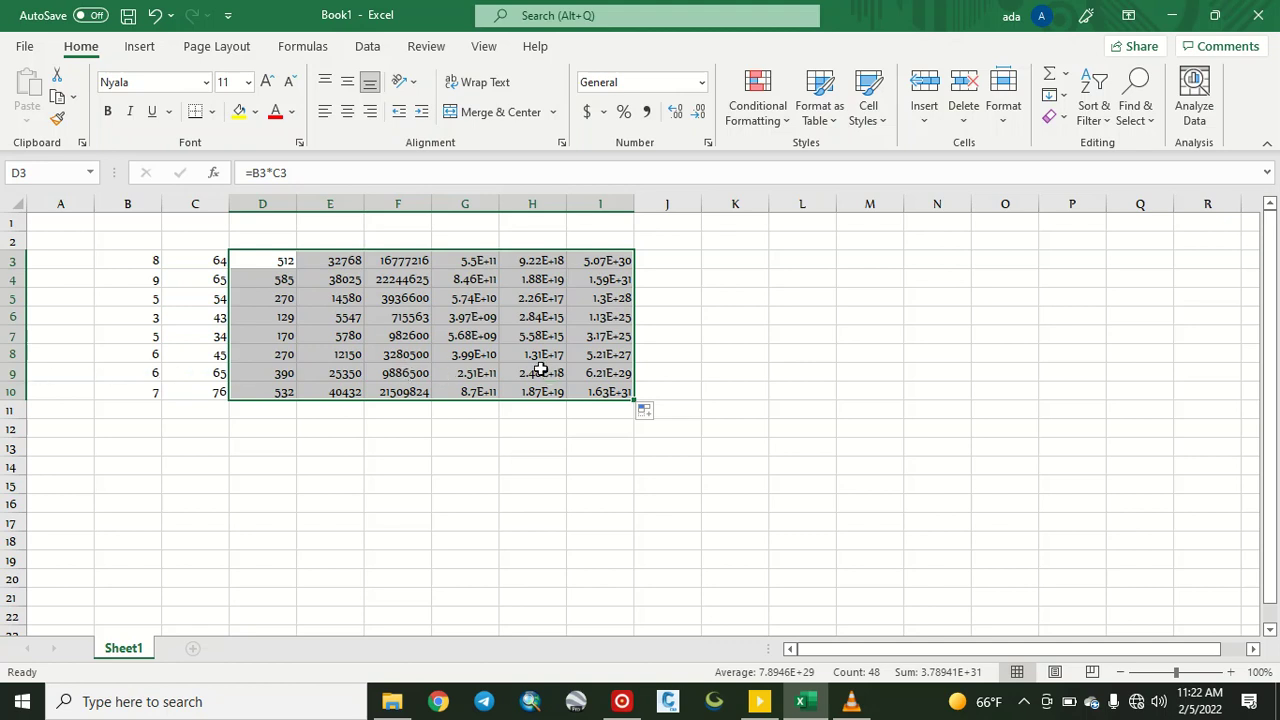
double_click(540, 370)
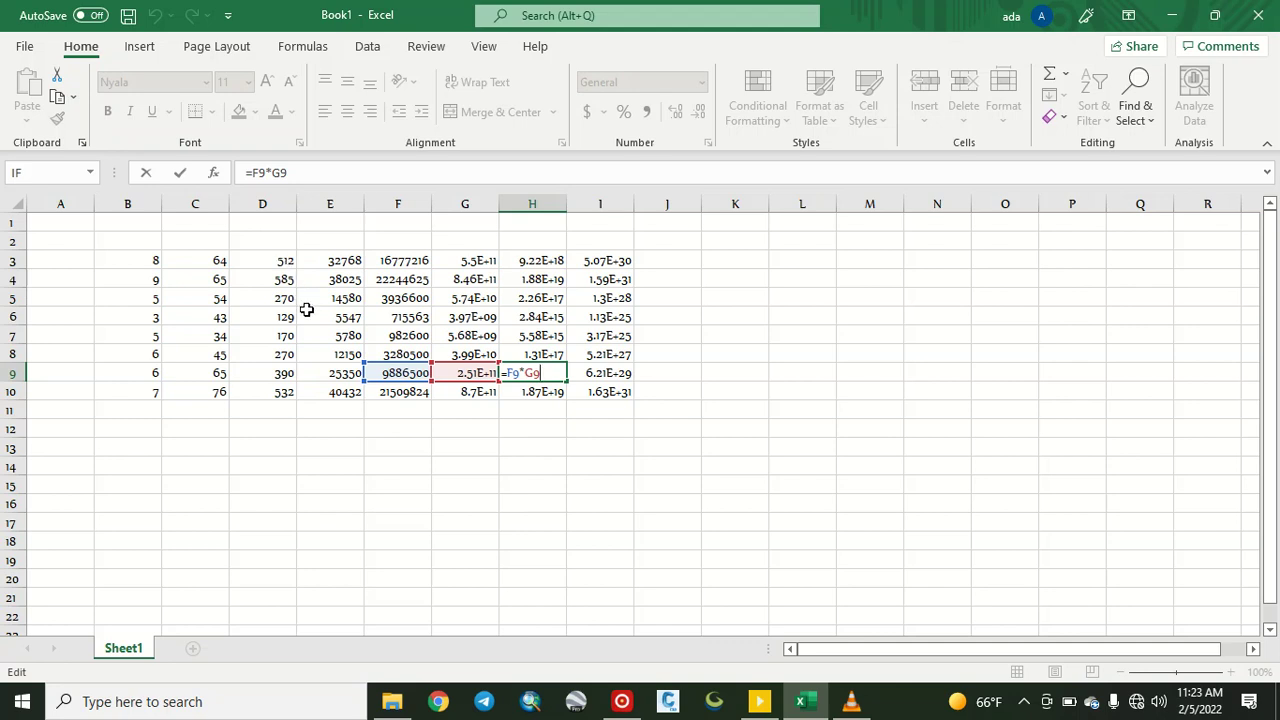
mouse_move(280, 261)
left_mouse_down()
mouse_move(555, 411)
mouse_move(612, 400)
left_mouse_up()
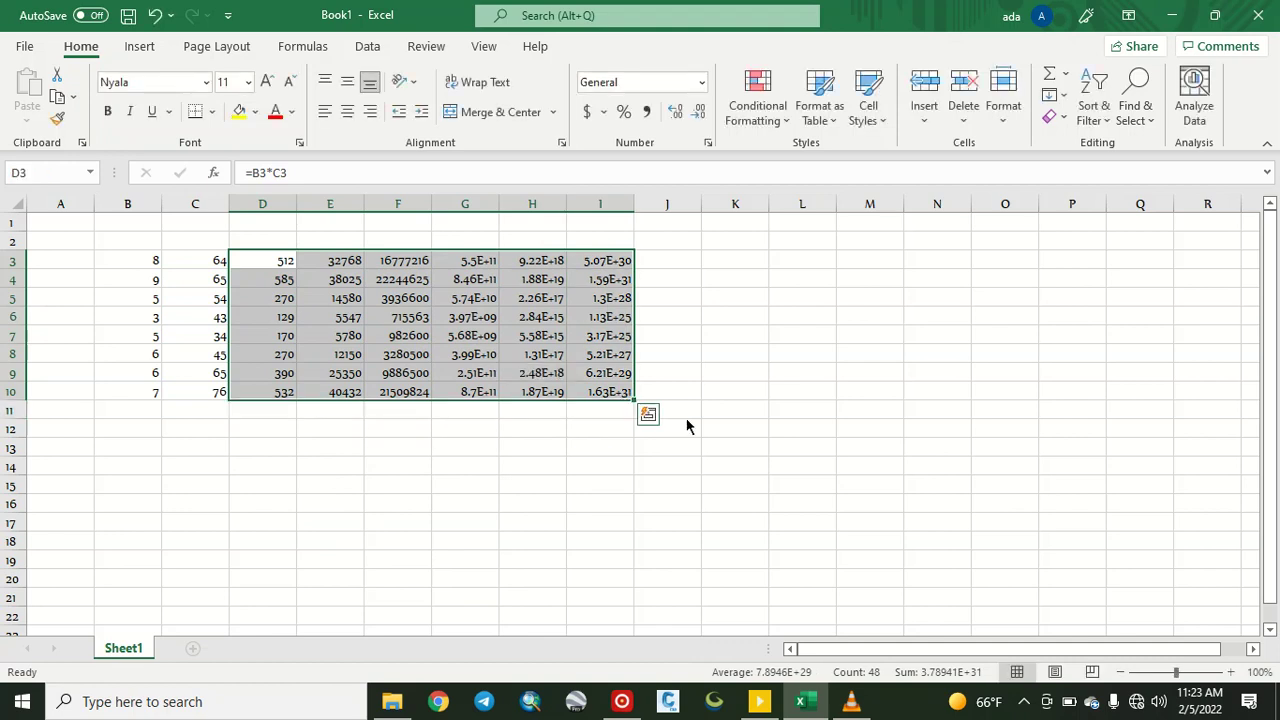
key("Delete")
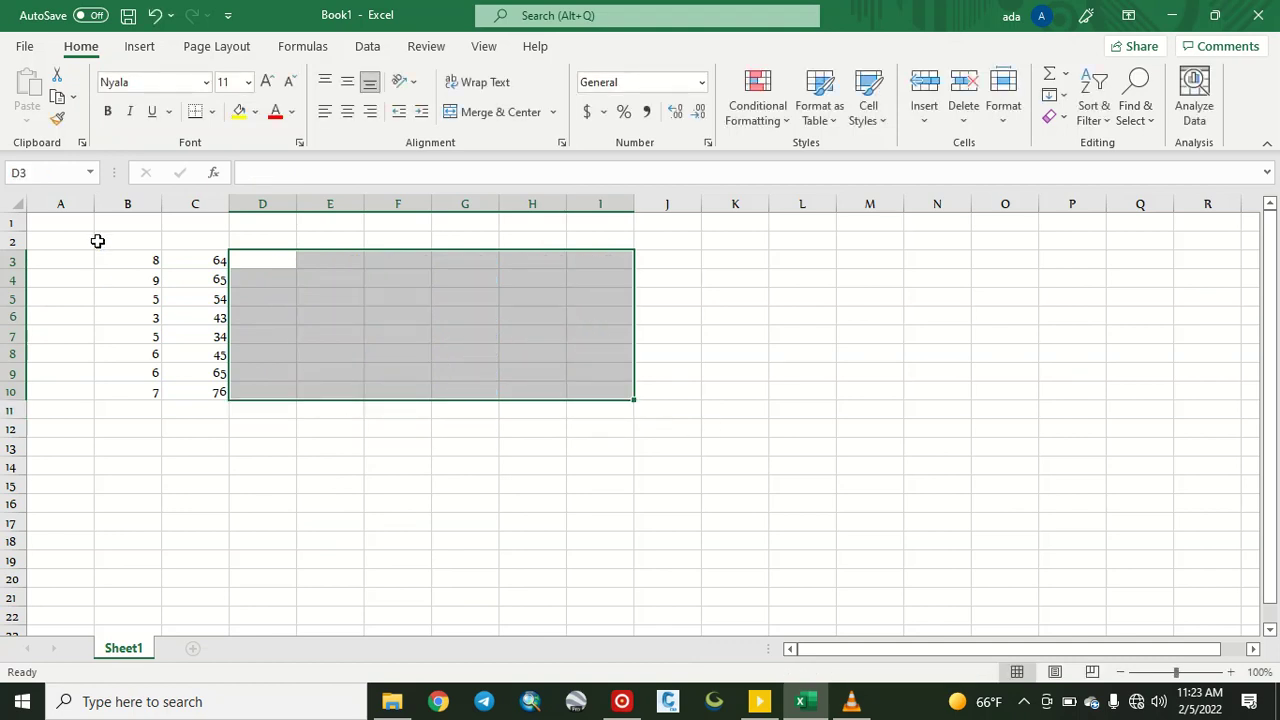
Step: Enter the column-locked formula =$B3*C3 in D3
left_click(264, 265)
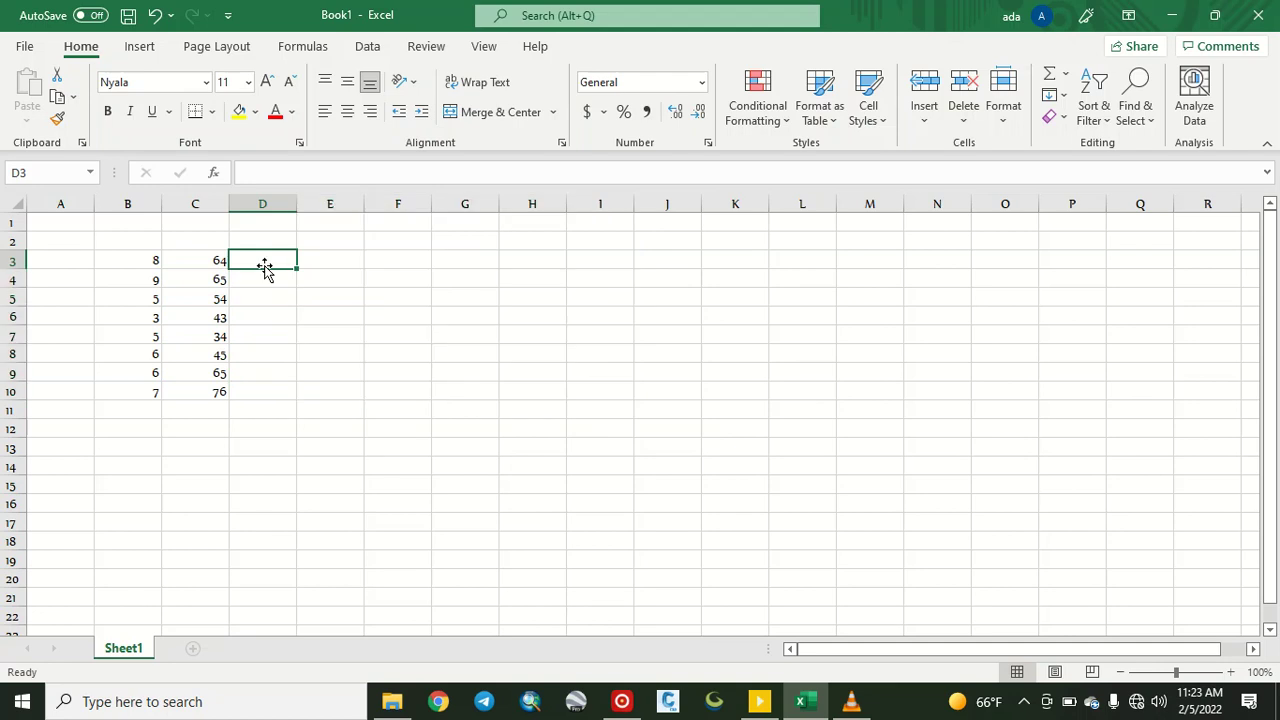
type("=")
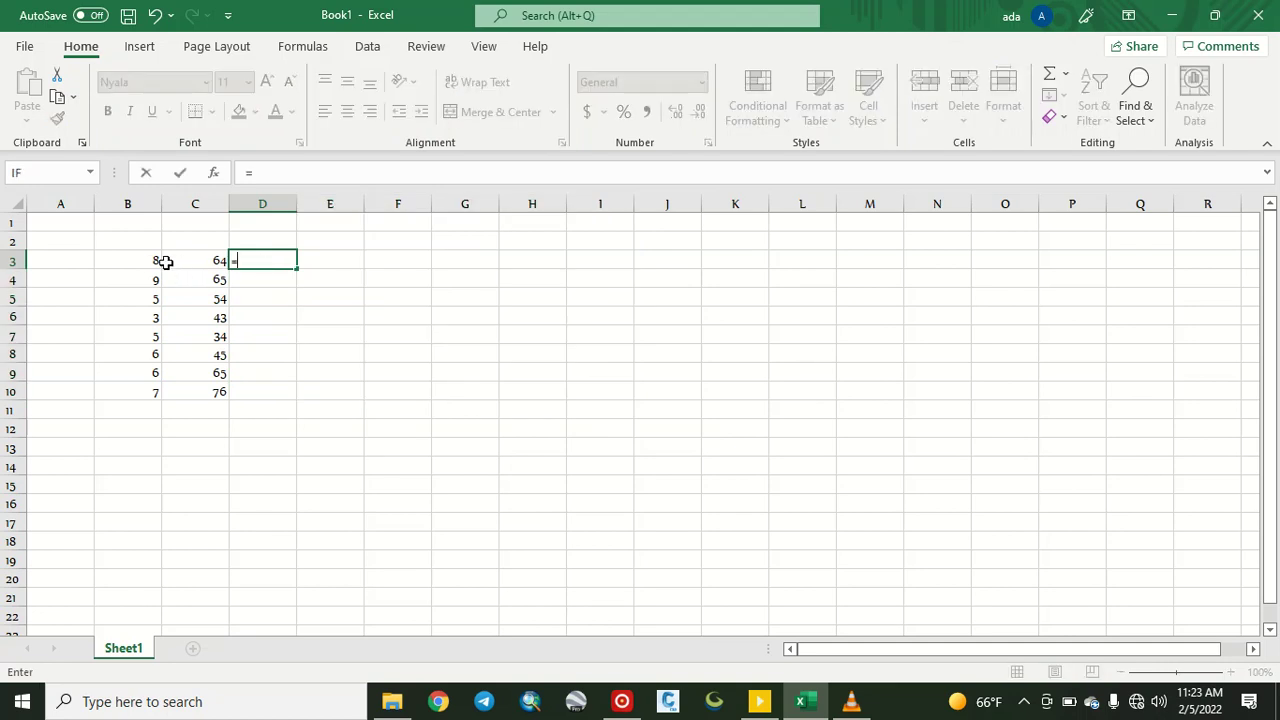
left_click(165, 262)
type("*")
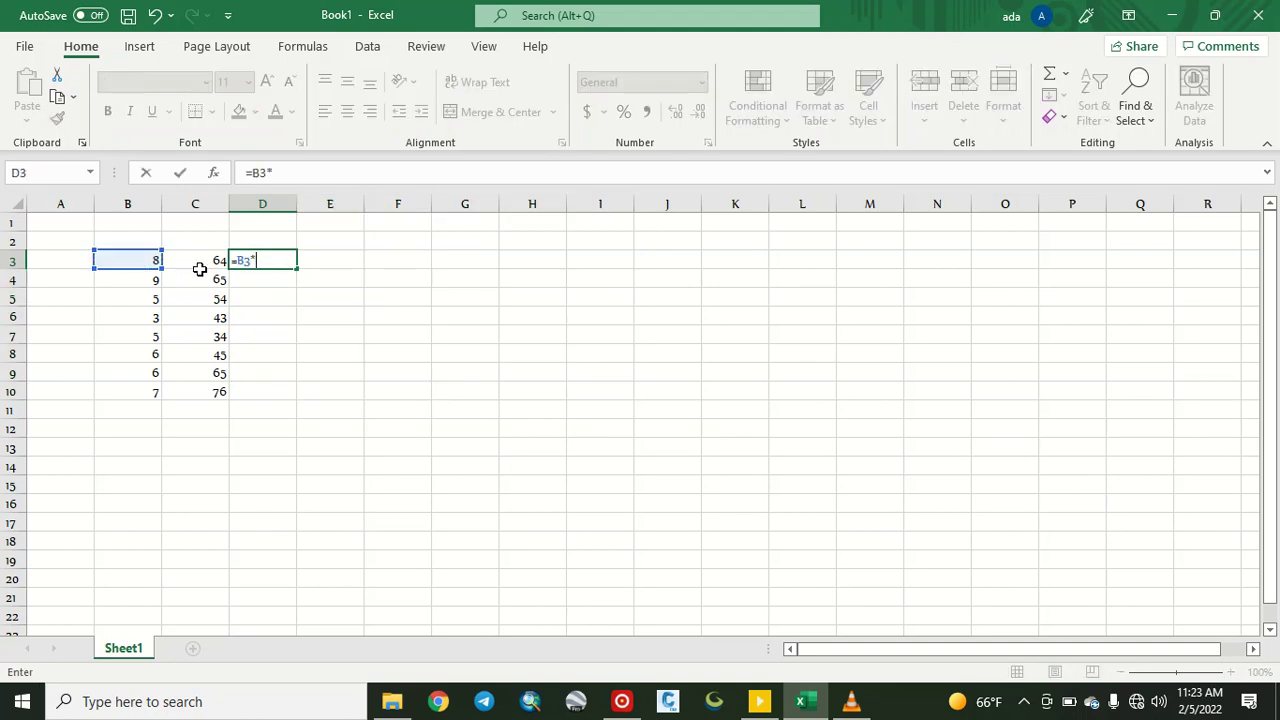
left_click(206, 264)
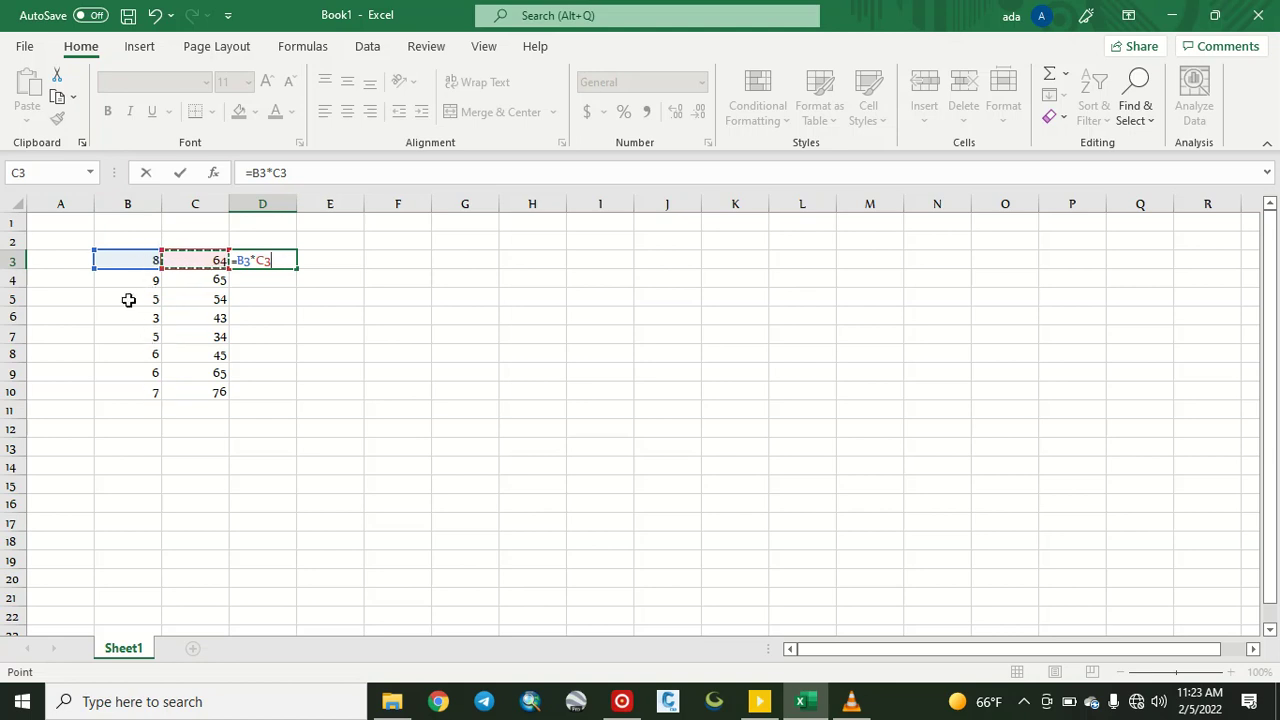
left_click(262, 263)
type("%")
key("BackSpace")
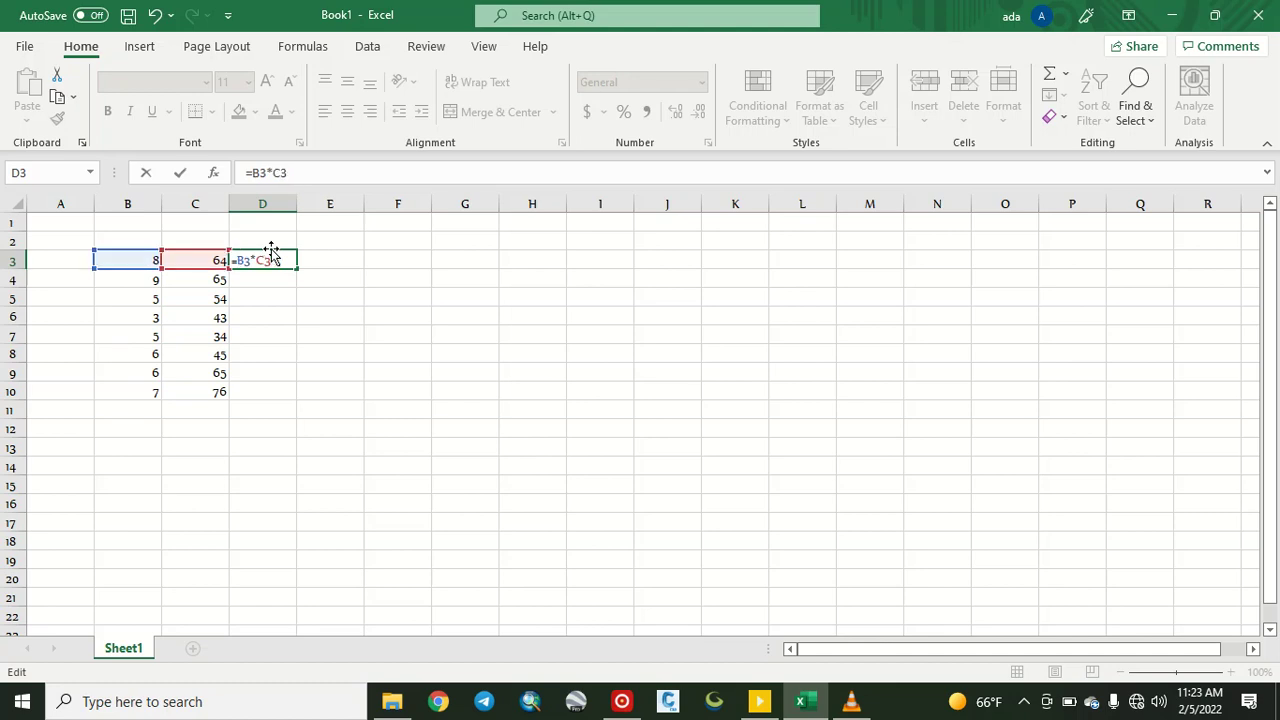
type("$")
key("Return")
Step: Fill =$B3*C3 down to D10 and check the D10 formula
left_click(273, 258)
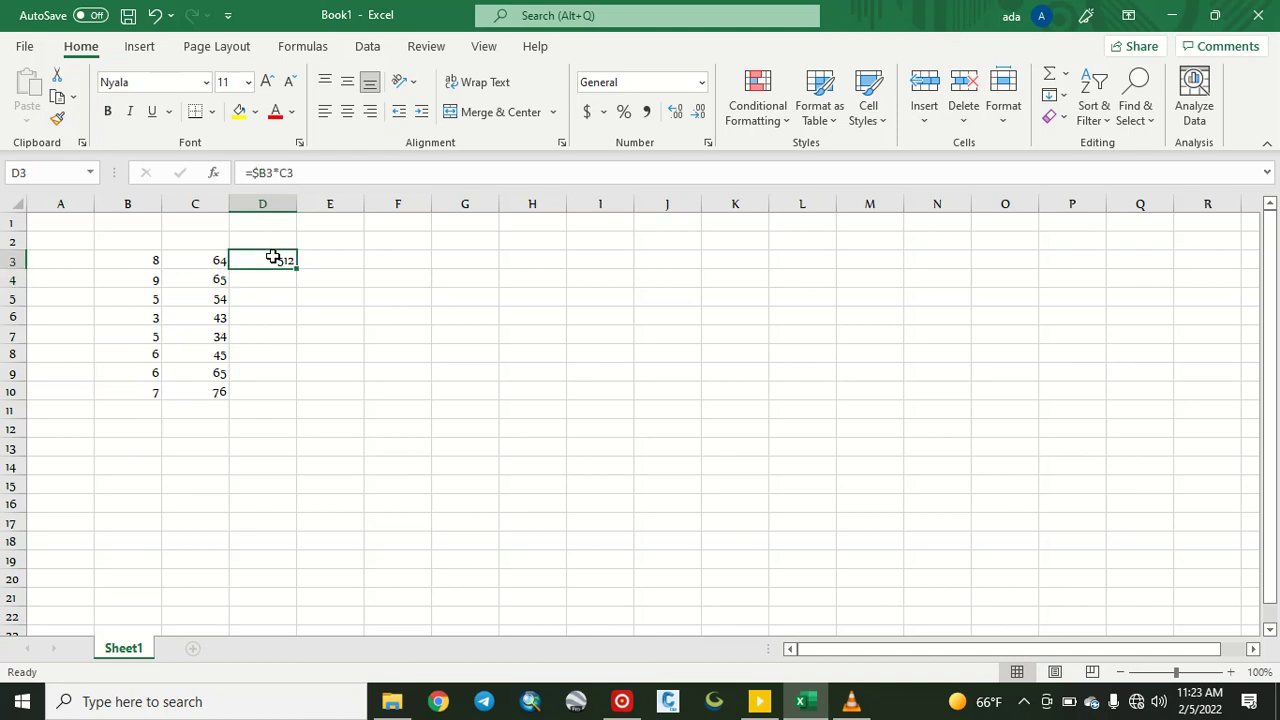
left_click_drag(290, 272, 302, 395)
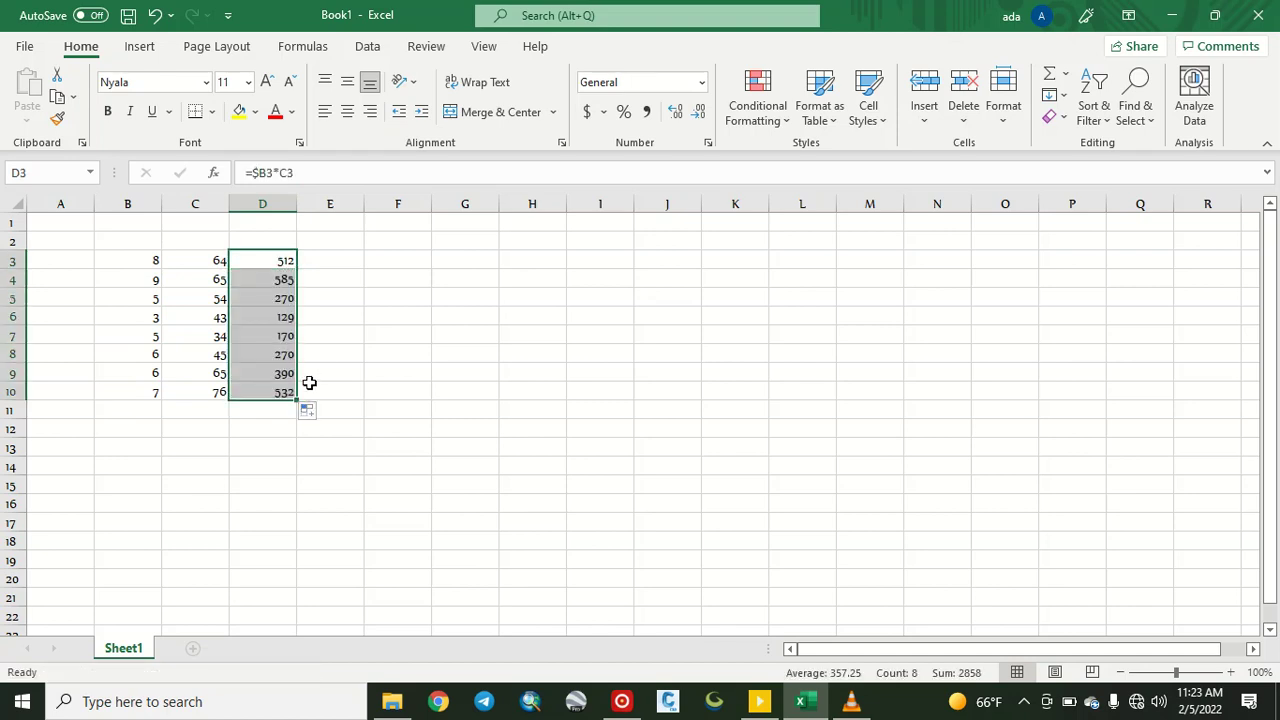
double_click(280, 392)
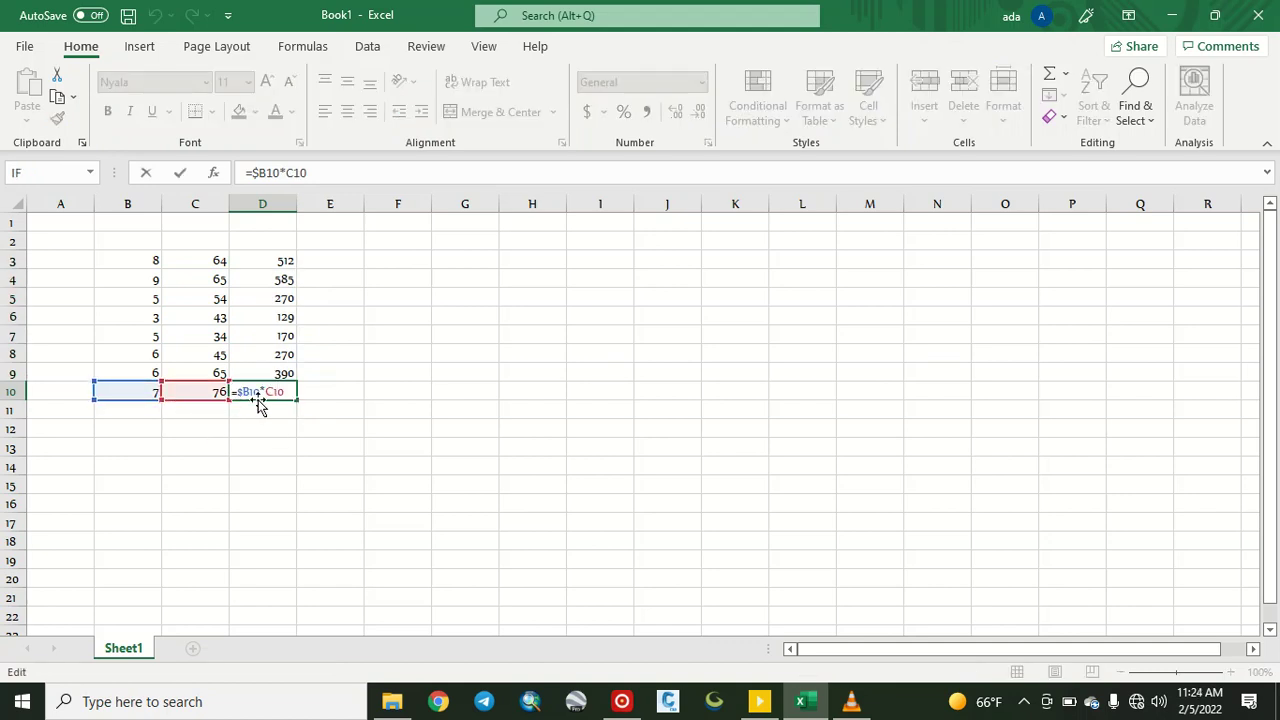
left_click(329, 297)
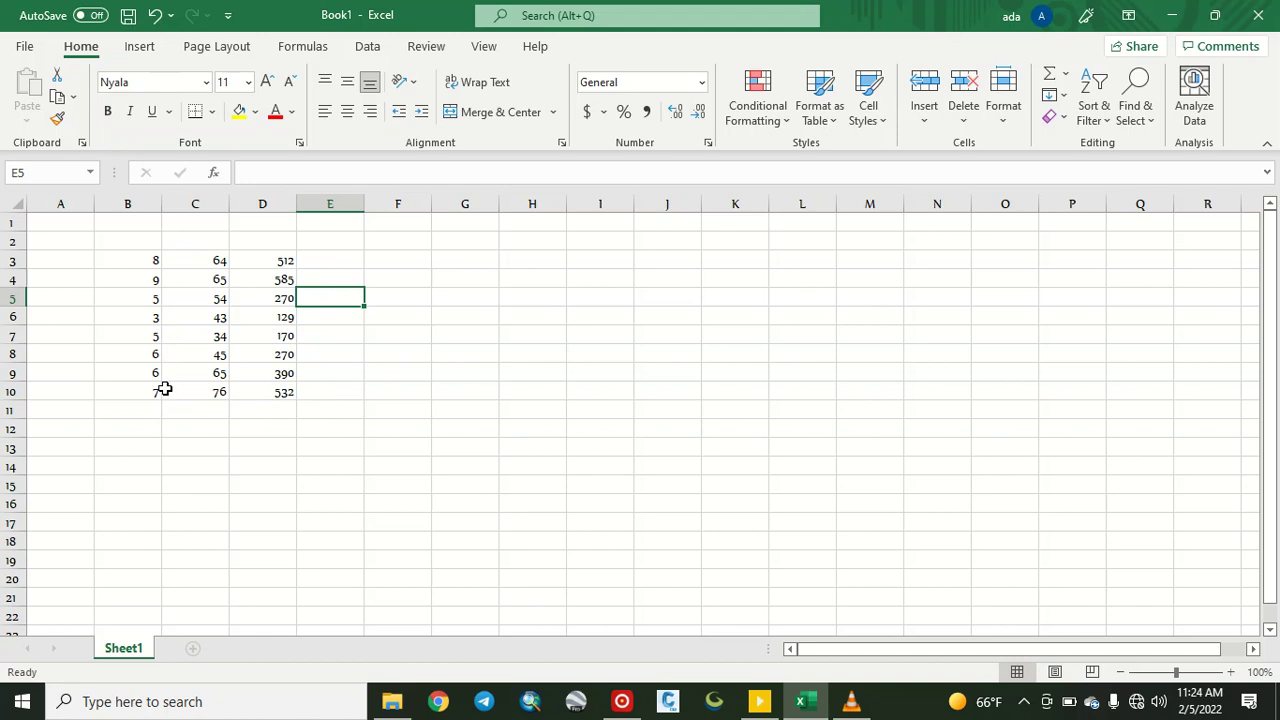
Step: Refill D3:D10 and check the =$B3*C3 formula in D3
left_click(283, 257)
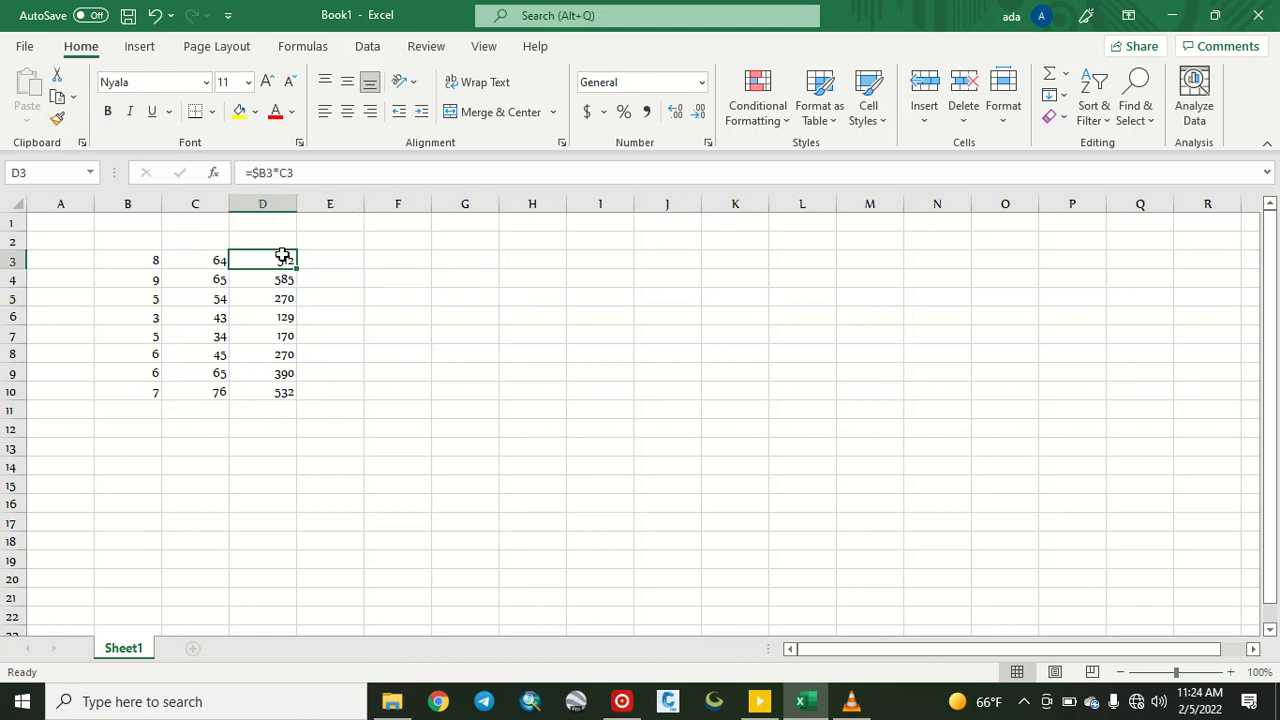
left_click_drag(283, 257, 300, 400)
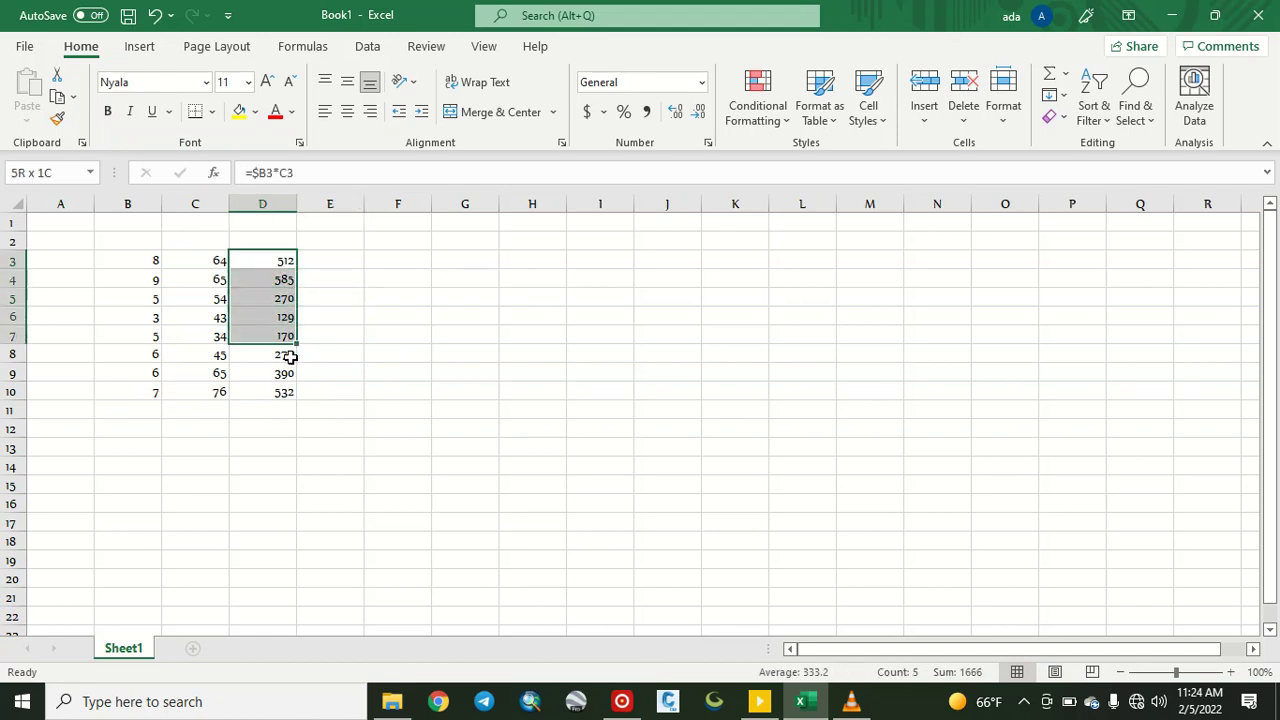
left_click(305, 415)
double_click(271, 260)
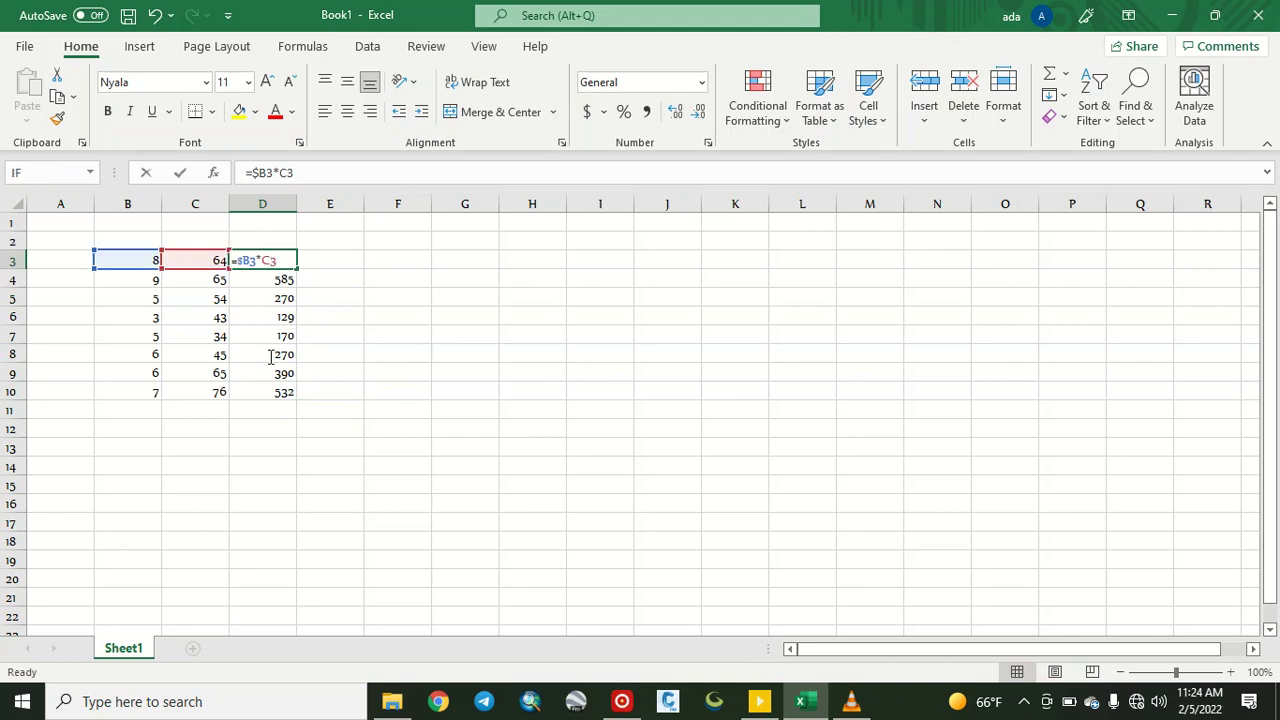
left_click(286, 464)
Step: Copy the formulas across to column J, check I10's =$B10*H10, then clear D3:J10
left_click(284, 263)
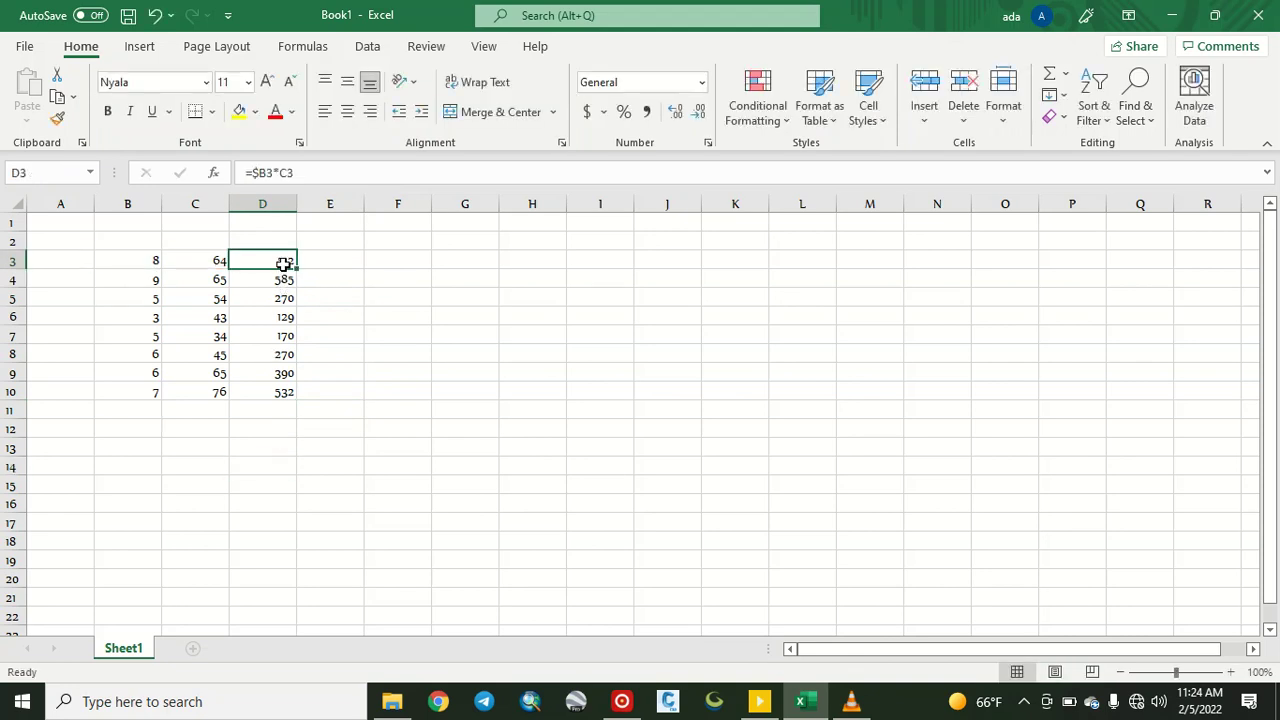
mouse_move(284, 263)
left_mouse_down()
mouse_move(285, 392)
mouse_move(706, 405)
left_mouse_up()
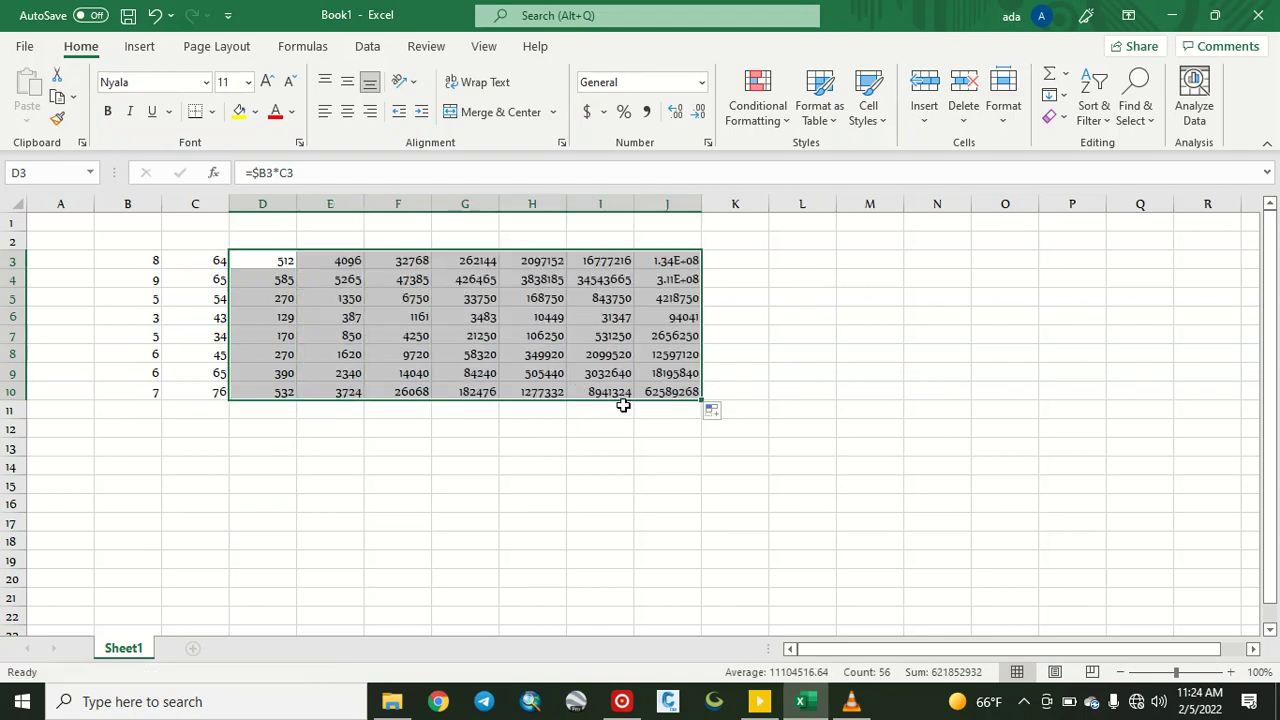
double_click(614, 392)
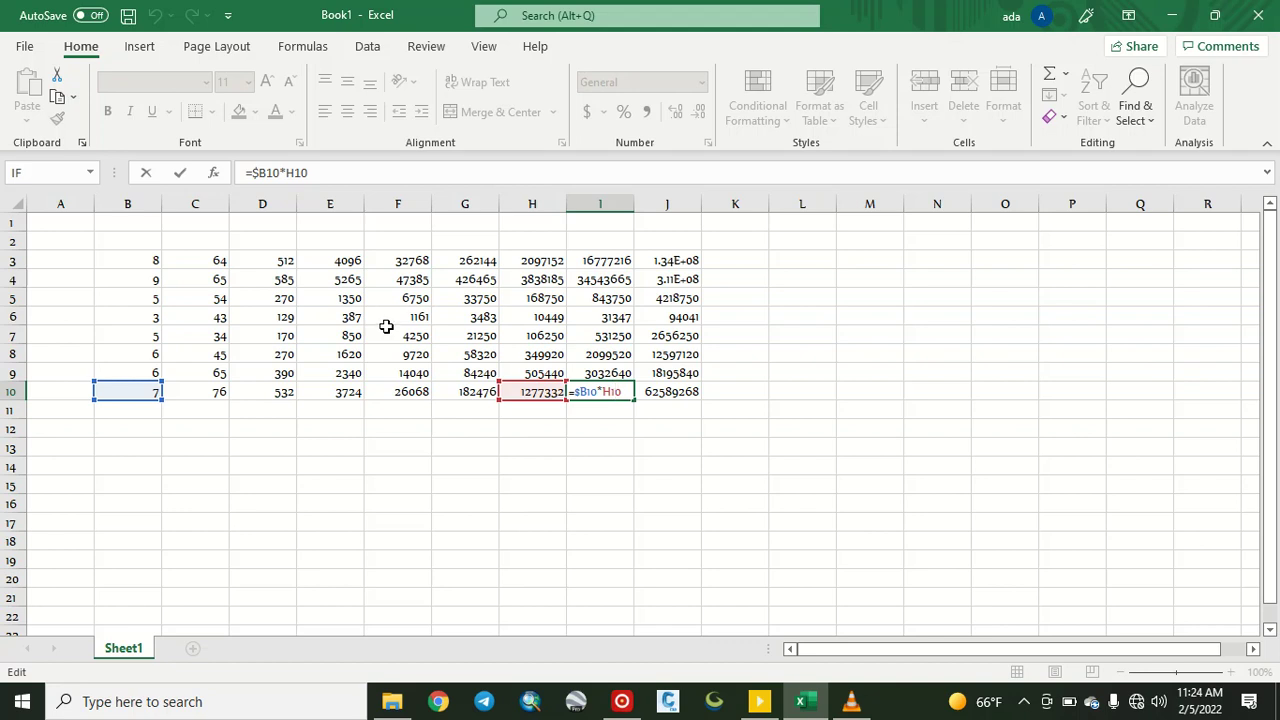
mouse_move(288, 262)
left_mouse_down()
mouse_move(416, 399)
mouse_move(683, 400)
left_mouse_up()
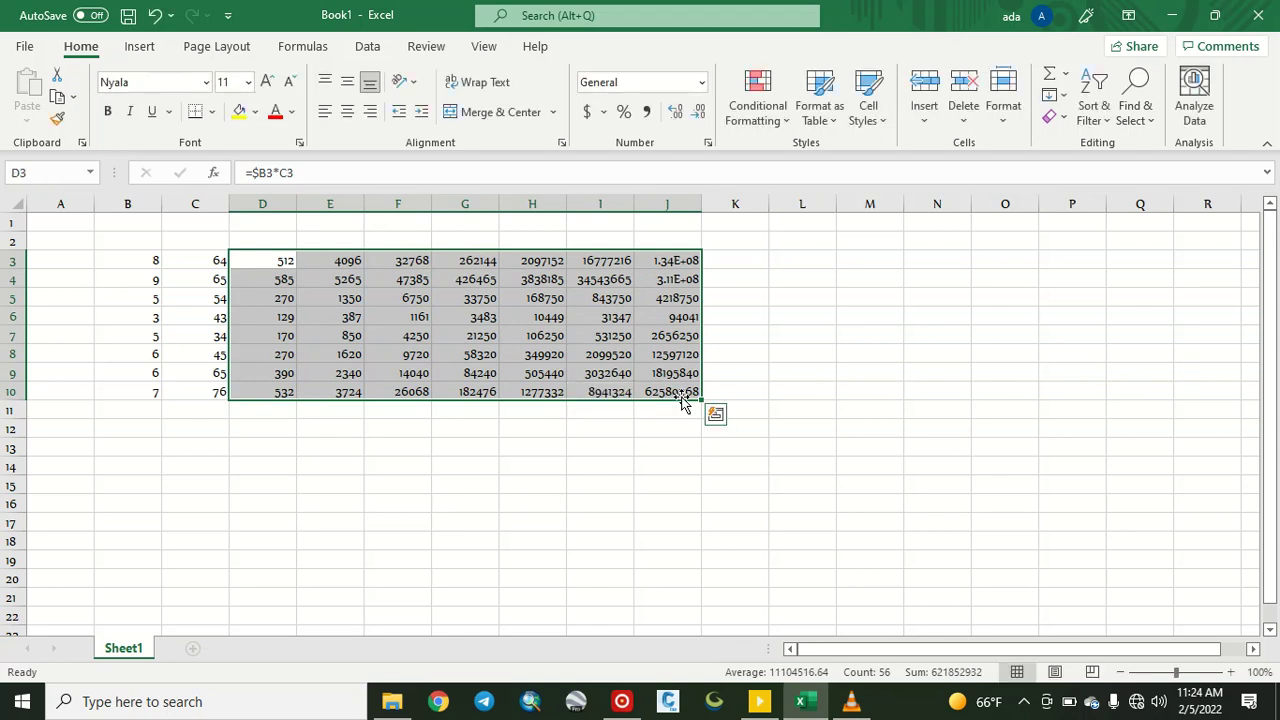
key("Delete")
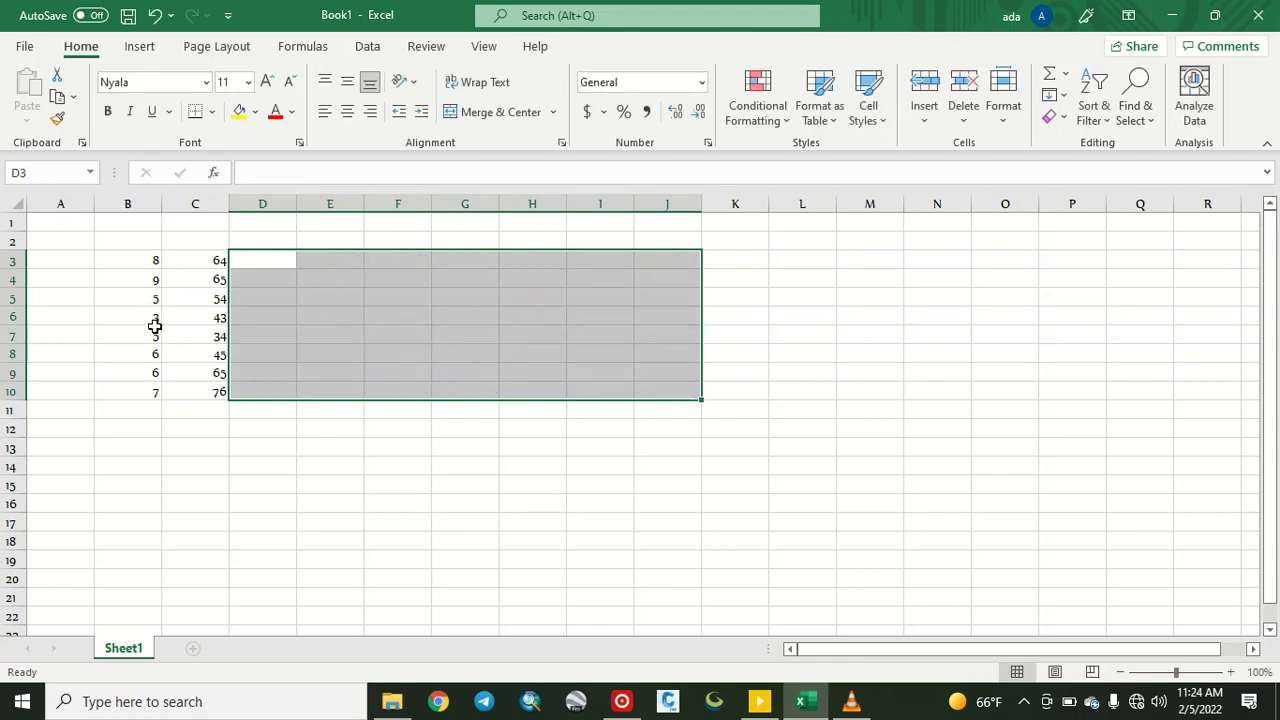
Step: Enter the row-locked formula =B$3*C3 in D3
left_click(257, 260)
type("=")
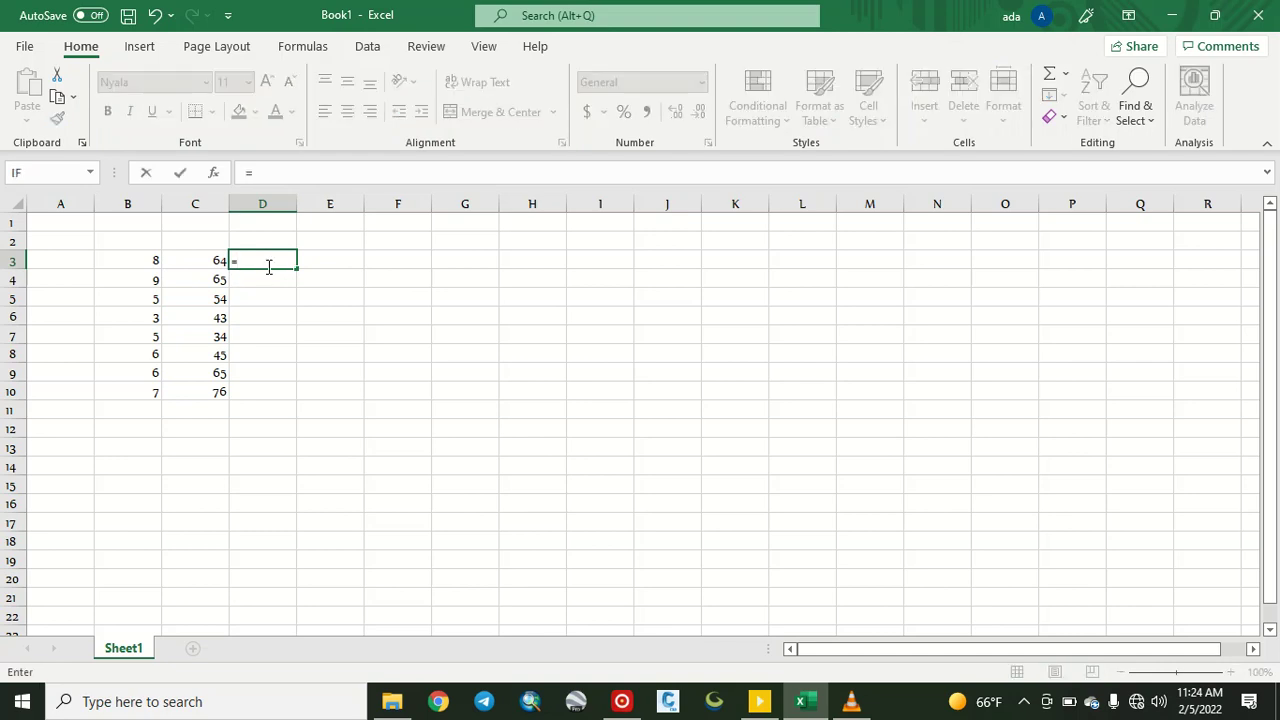
left_click(143, 261)
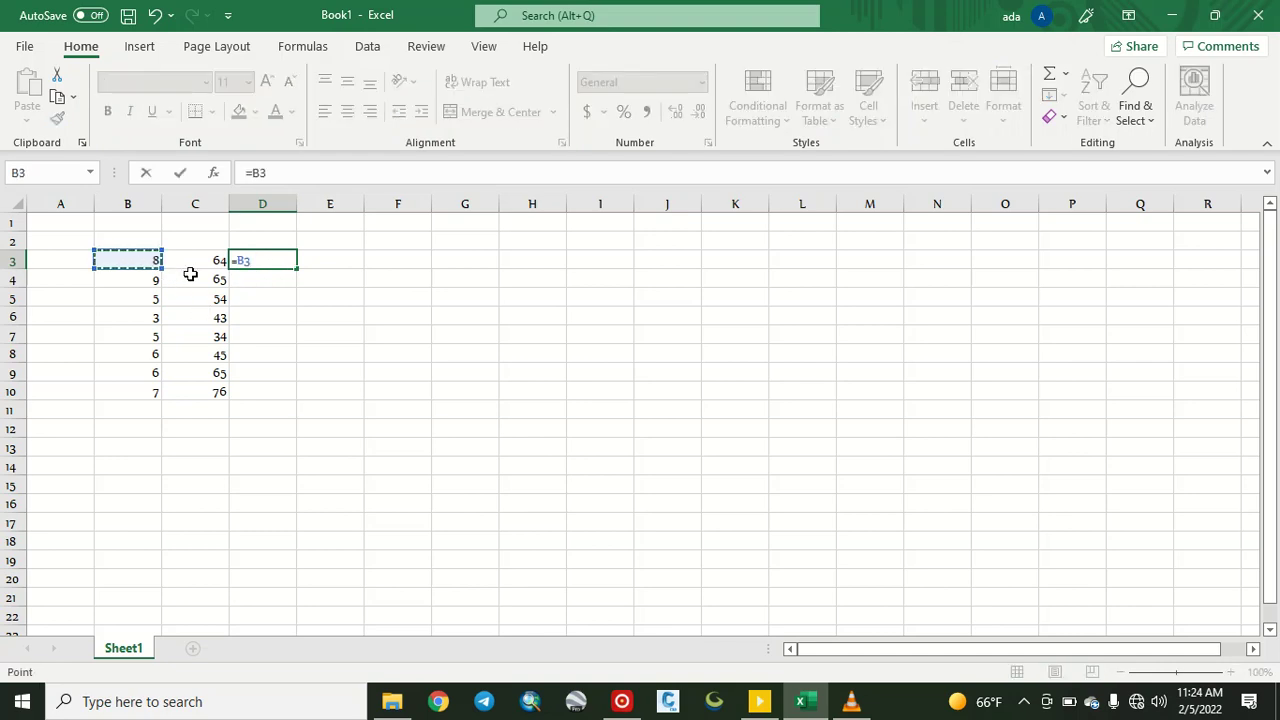
type("*")
left_click(214, 261)
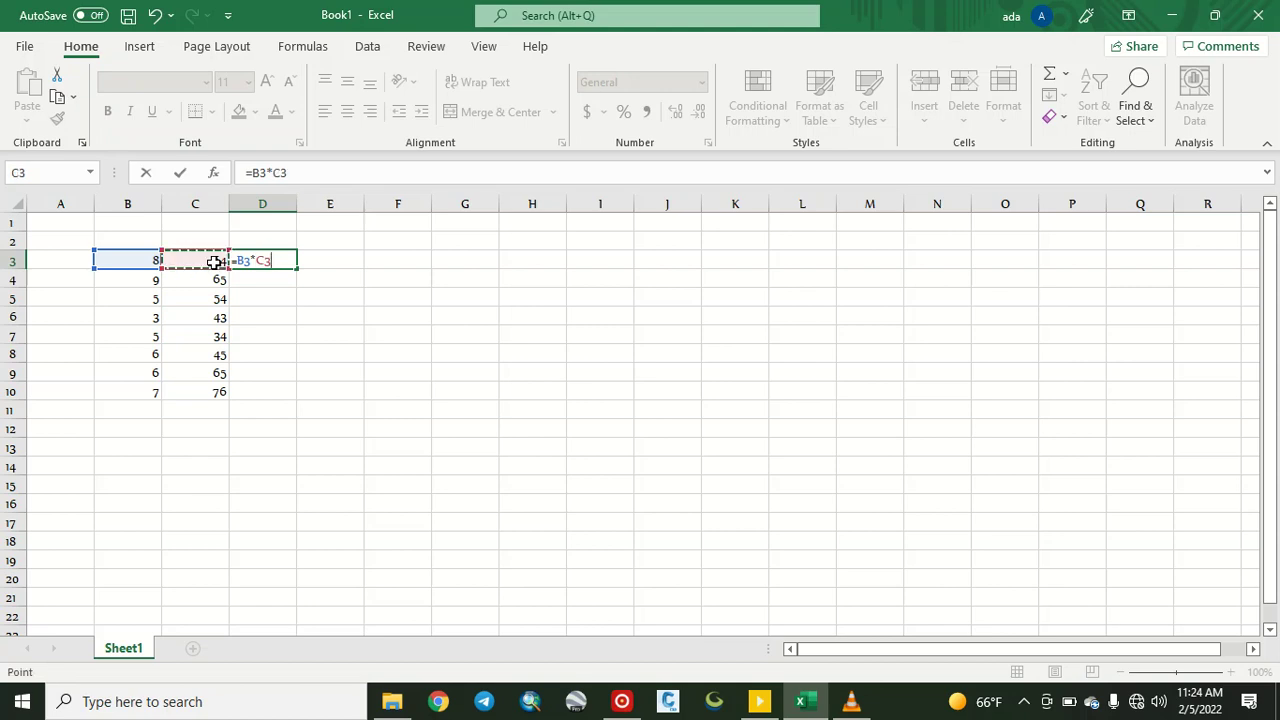
left_click(245, 261)
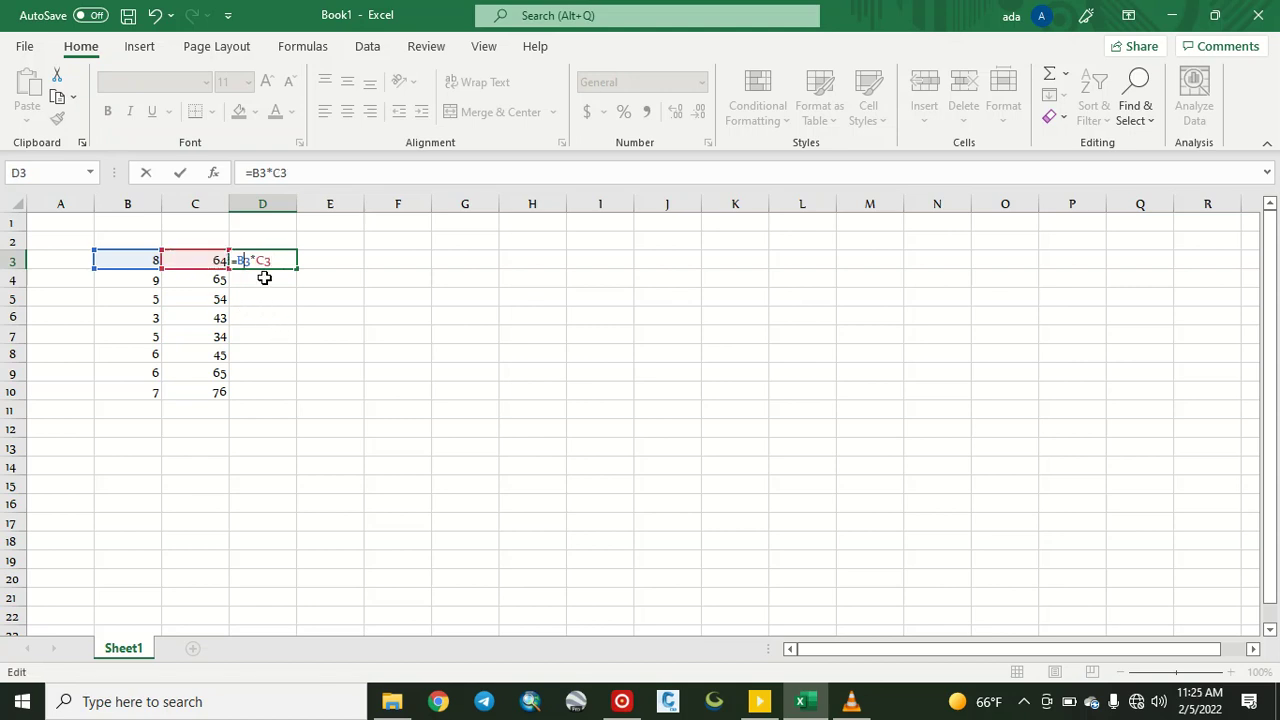
type("$")
key("Return")
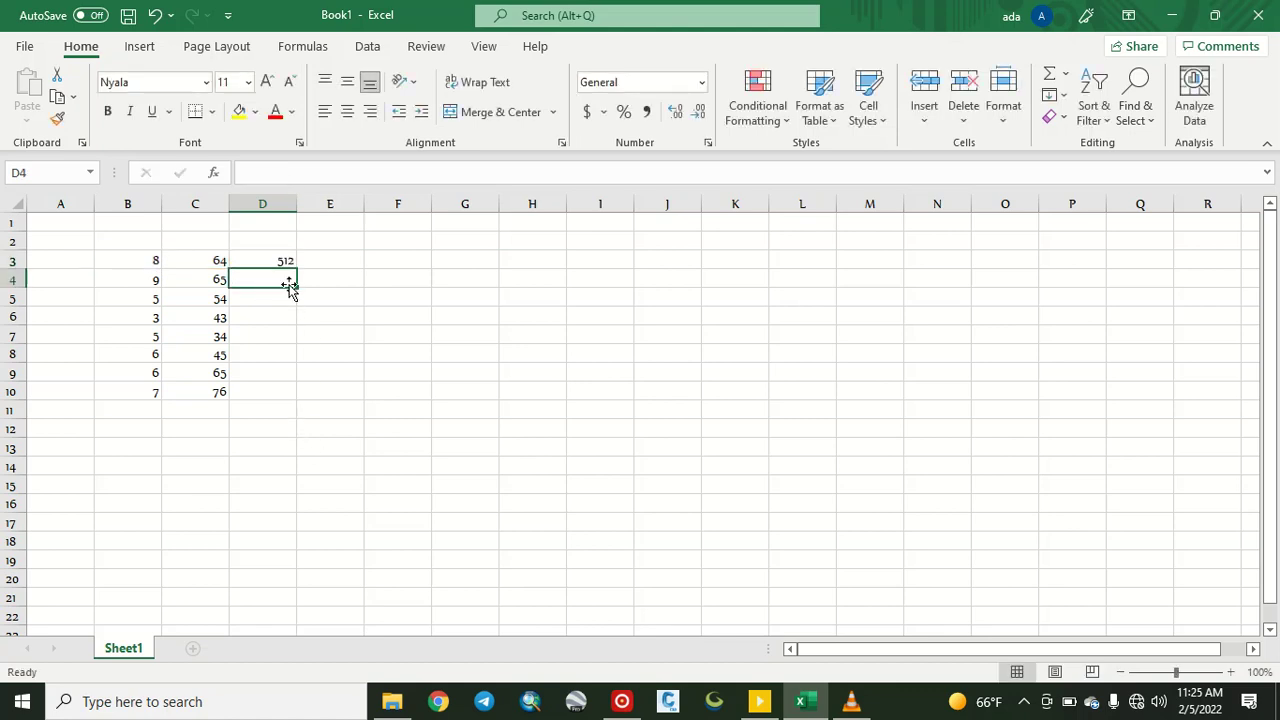
Step: Copy =B$3*C3 down to row 10 and across to column I, checking D10 and H10
left_click(272, 262)
left_click_drag(298, 270, 298, 397)
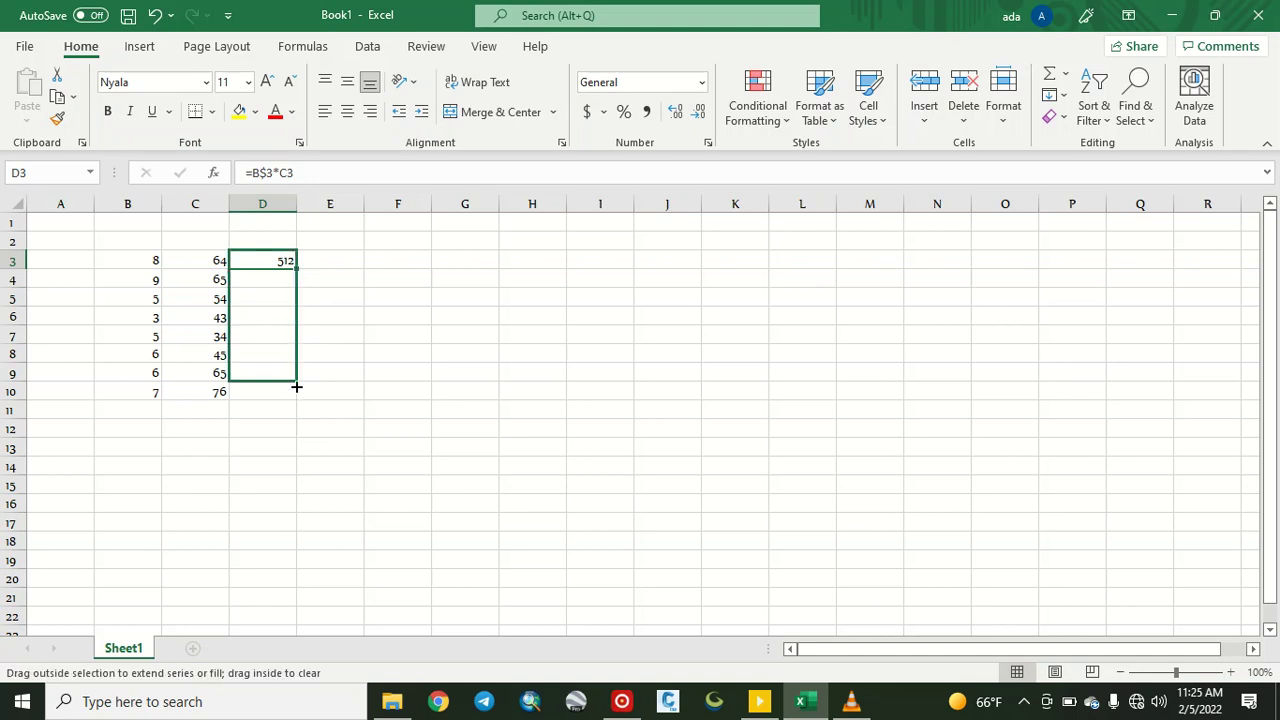
left_click(327, 461)
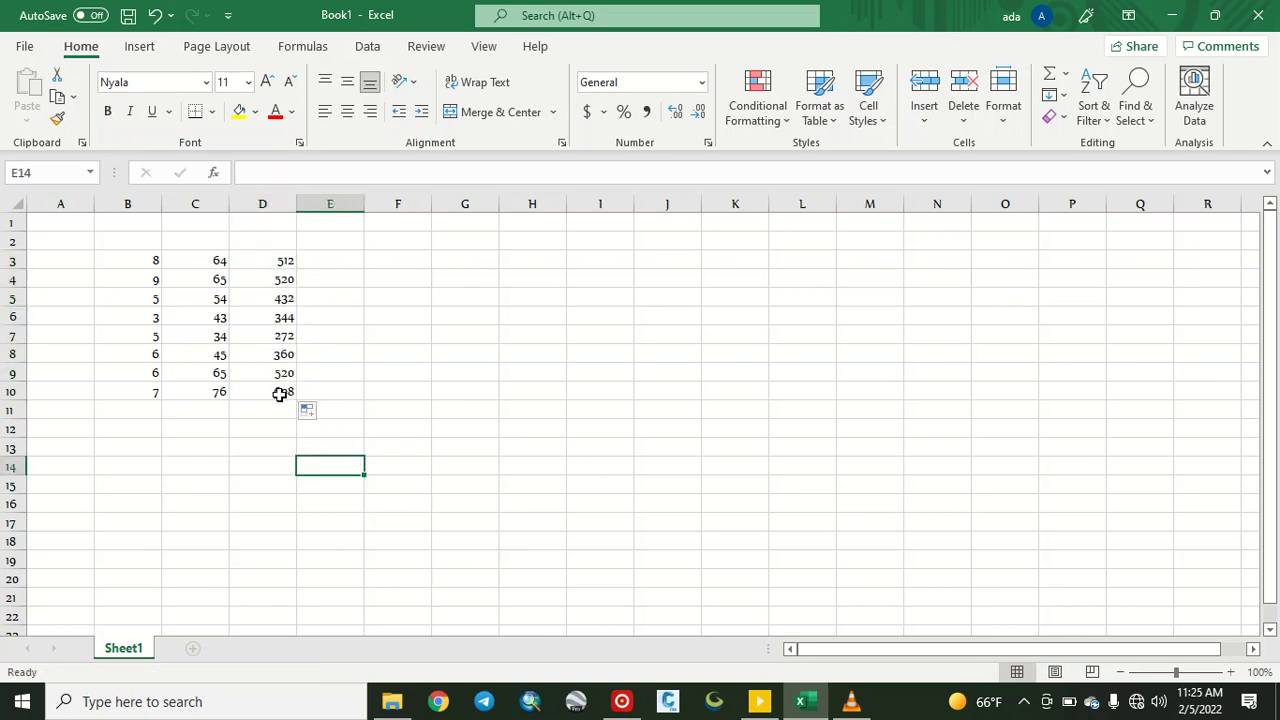
double_click(279, 393)
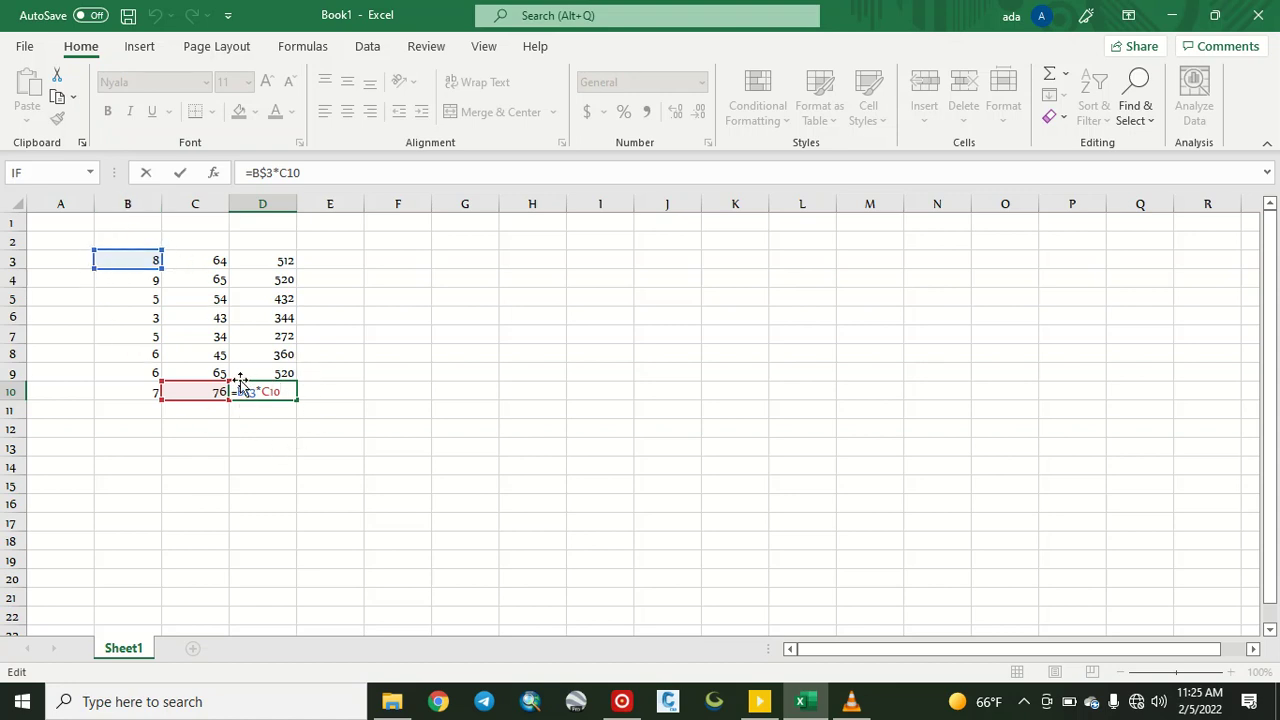
left_click(287, 259)
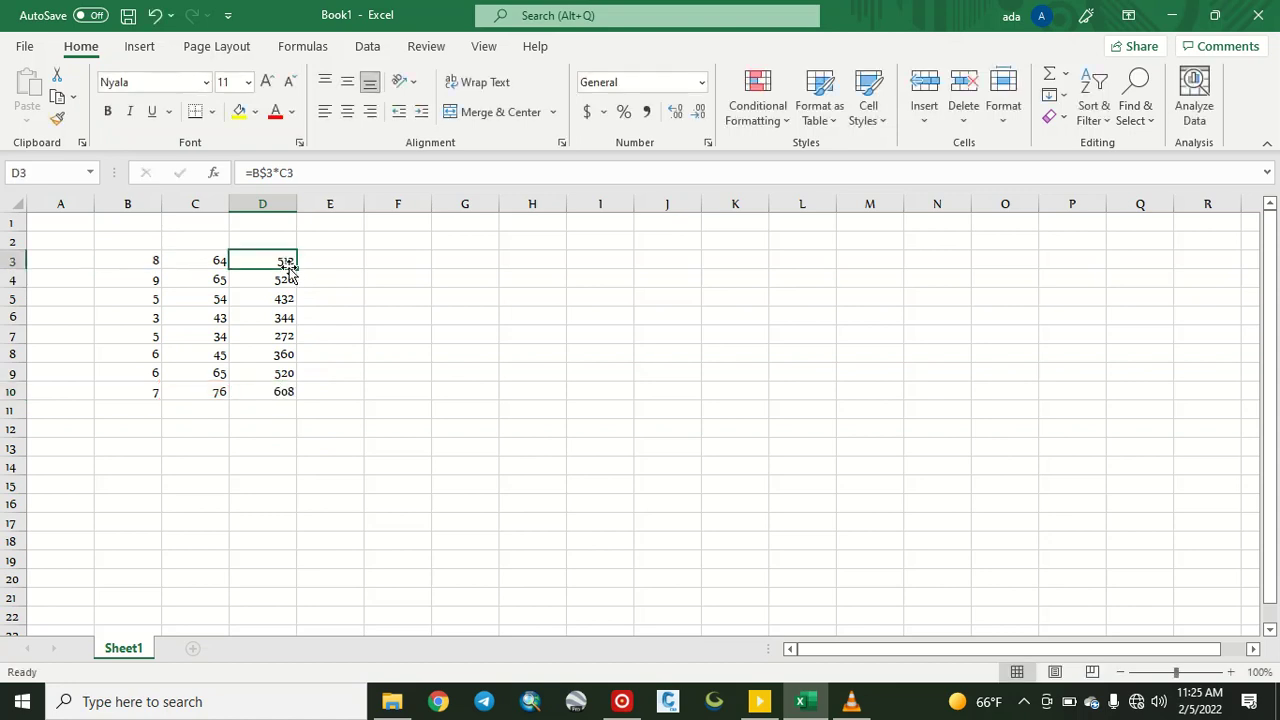
mouse_move(287, 259)
left_mouse_down()
mouse_move(282, 390)
mouse_move(625, 400)
left_mouse_up()
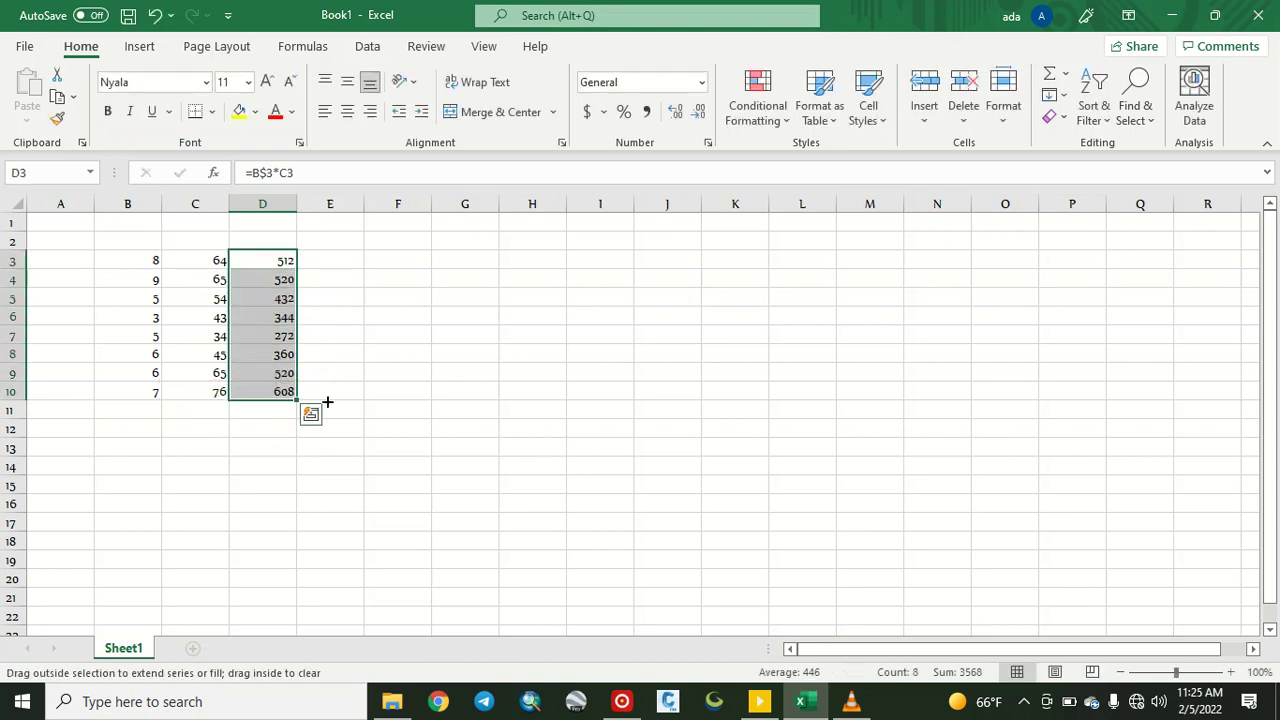
double_click(538, 392)
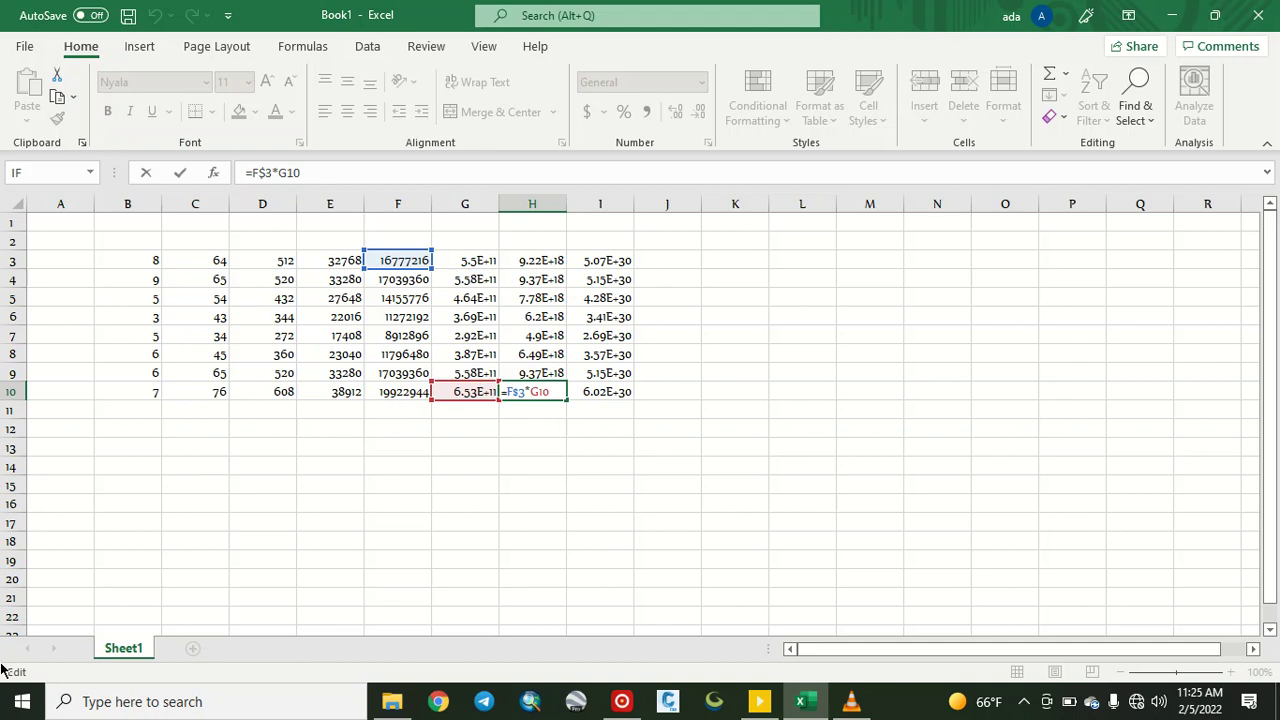
left_click(279, 260)
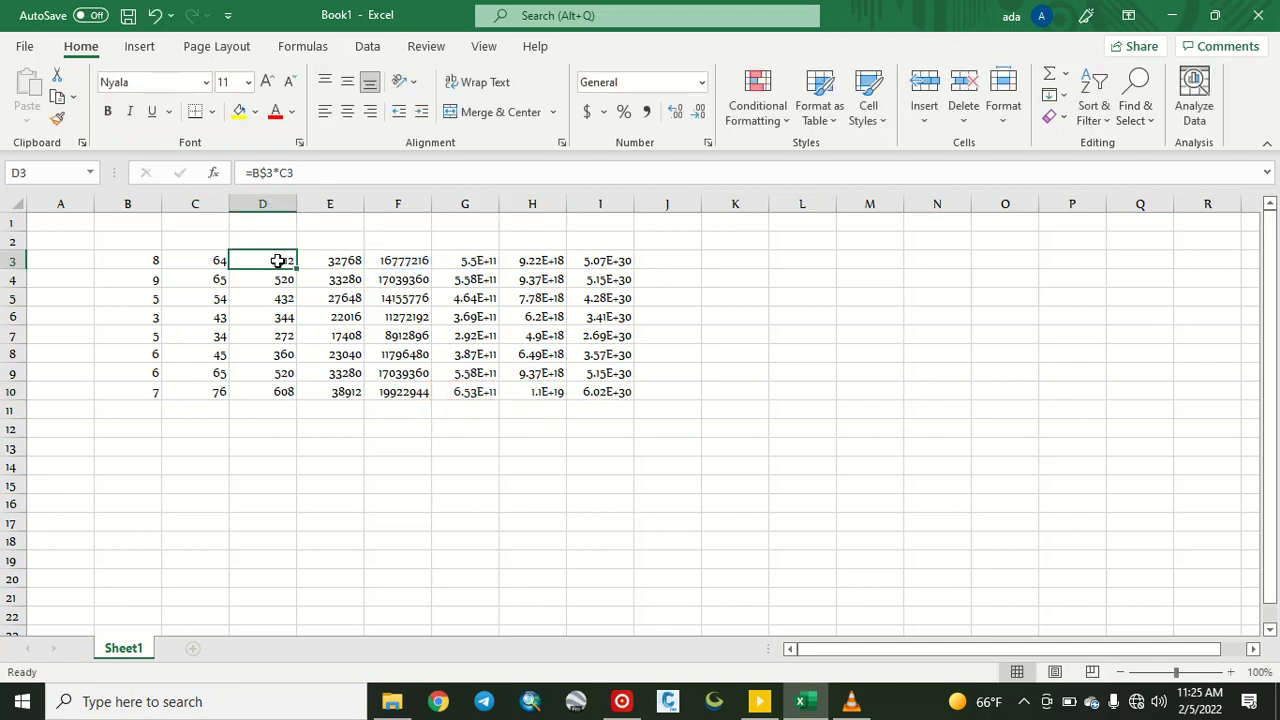
double_click(279, 260)
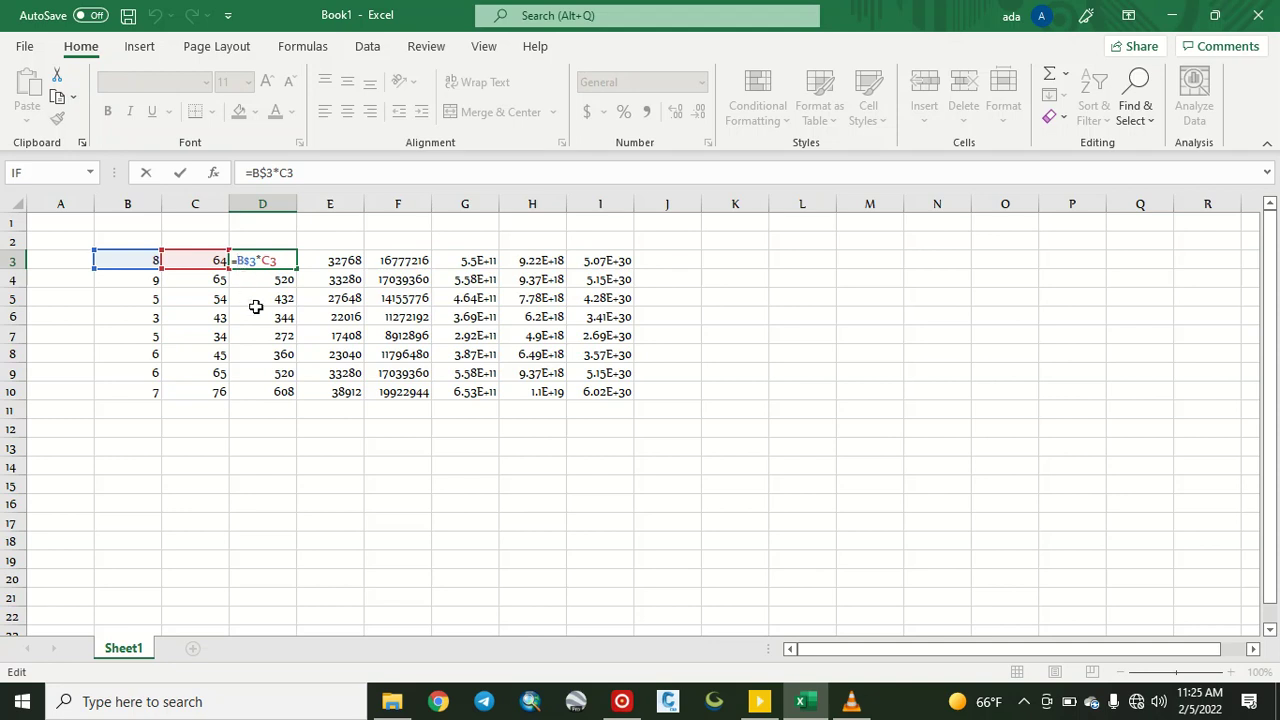
Step: Make D3 =$B$3*C3 and copy it through D3:I10, reaching 19922944 in I10
type("$")
key("Return")
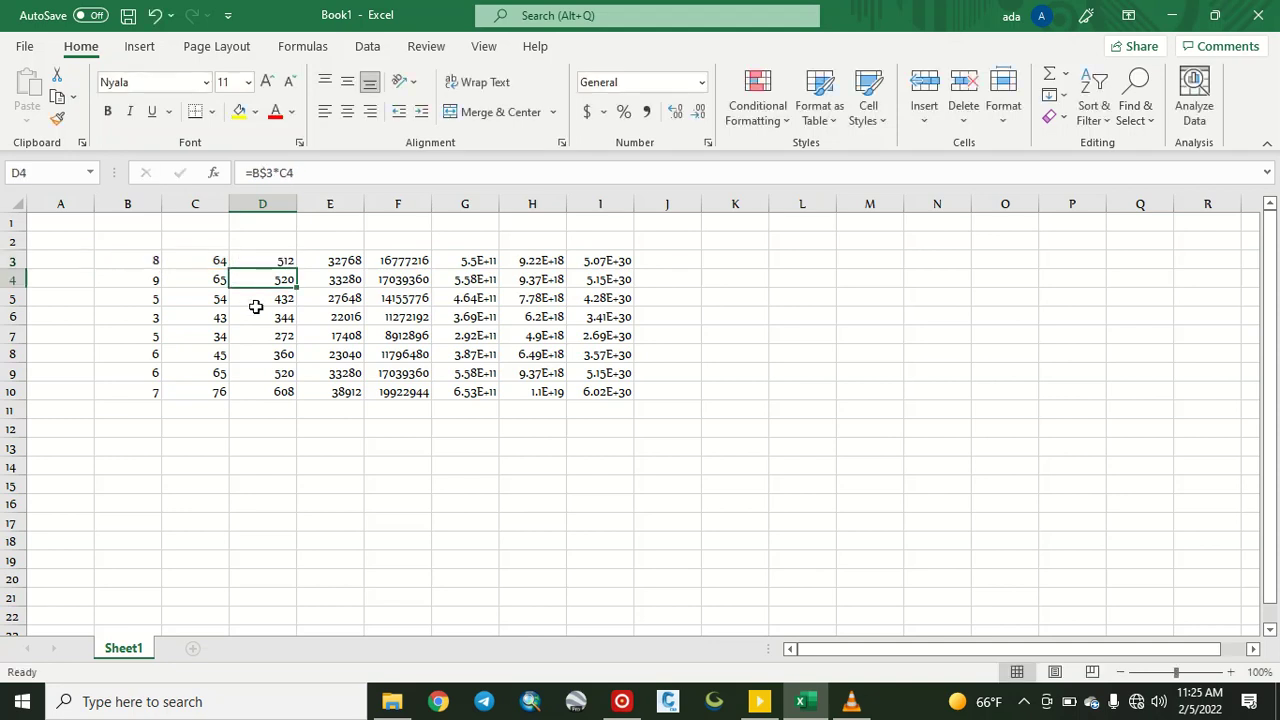
left_click(266, 253)
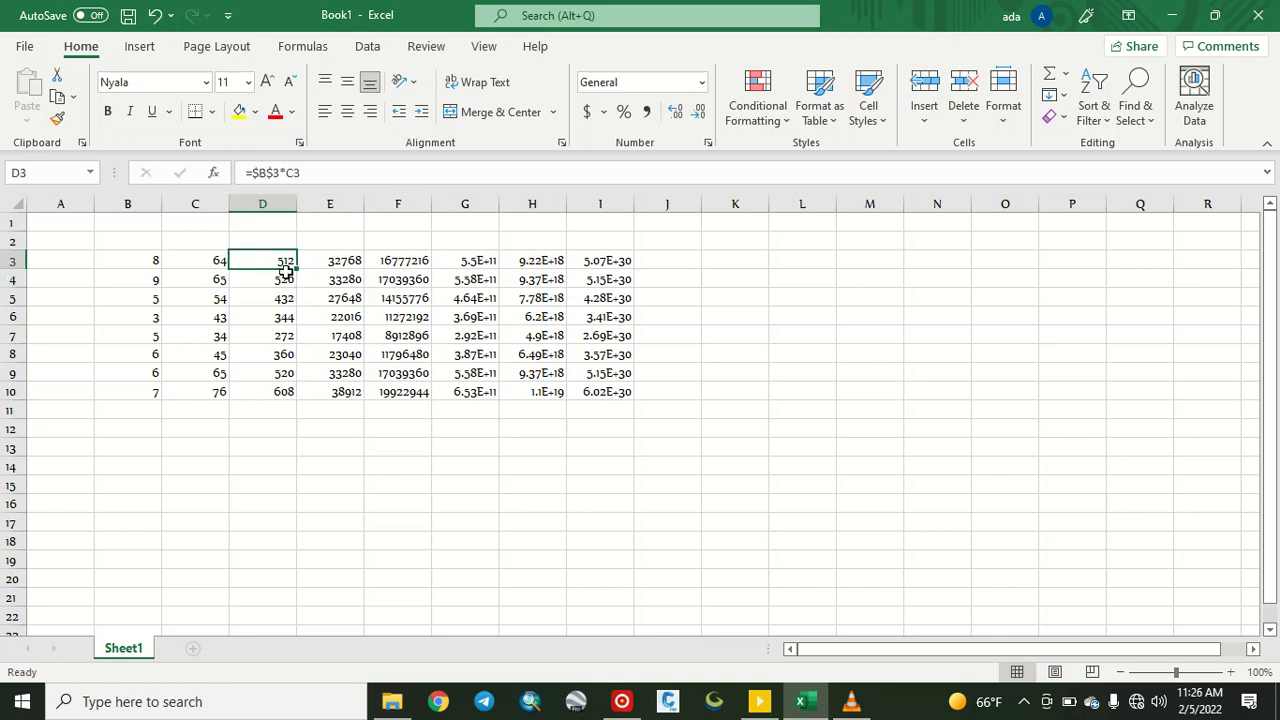
left_click_drag(296, 271, 296, 398)
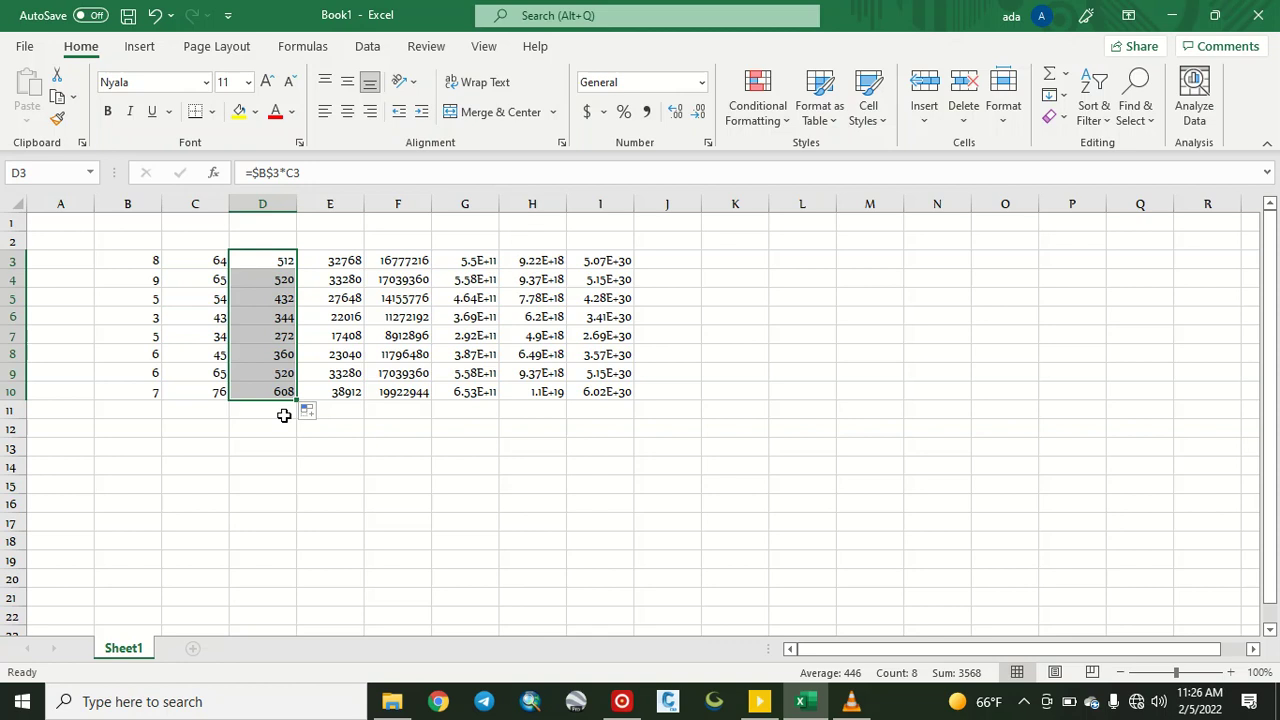
left_click(283, 412)
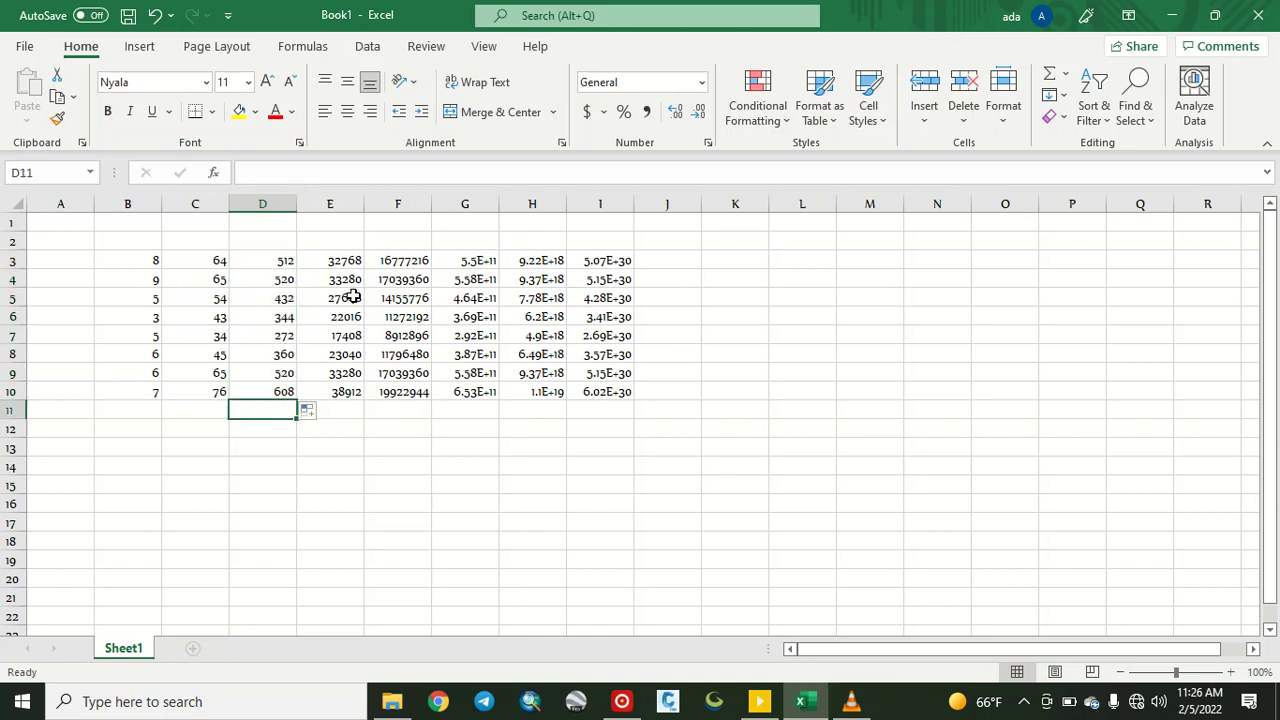
mouse_move(251, 265)
left_mouse_down()
mouse_move(274, 390)
mouse_move(645, 400)
left_mouse_up()
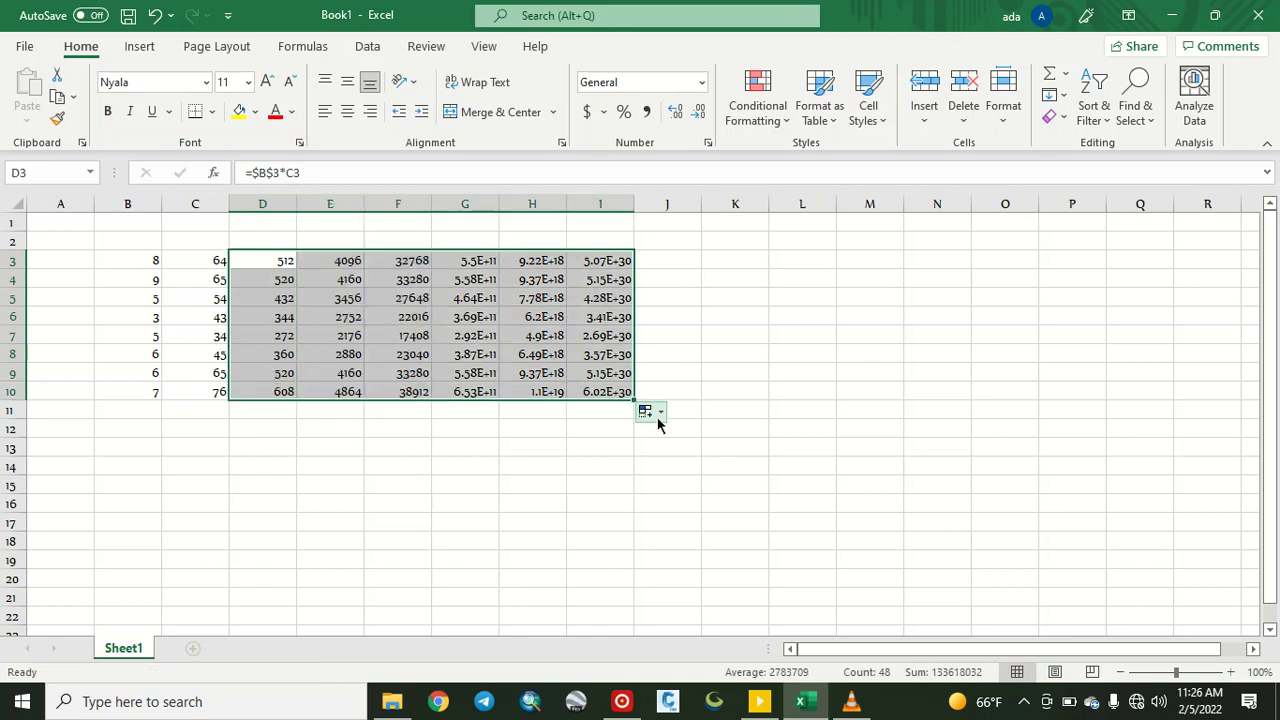
double_click(540, 393)
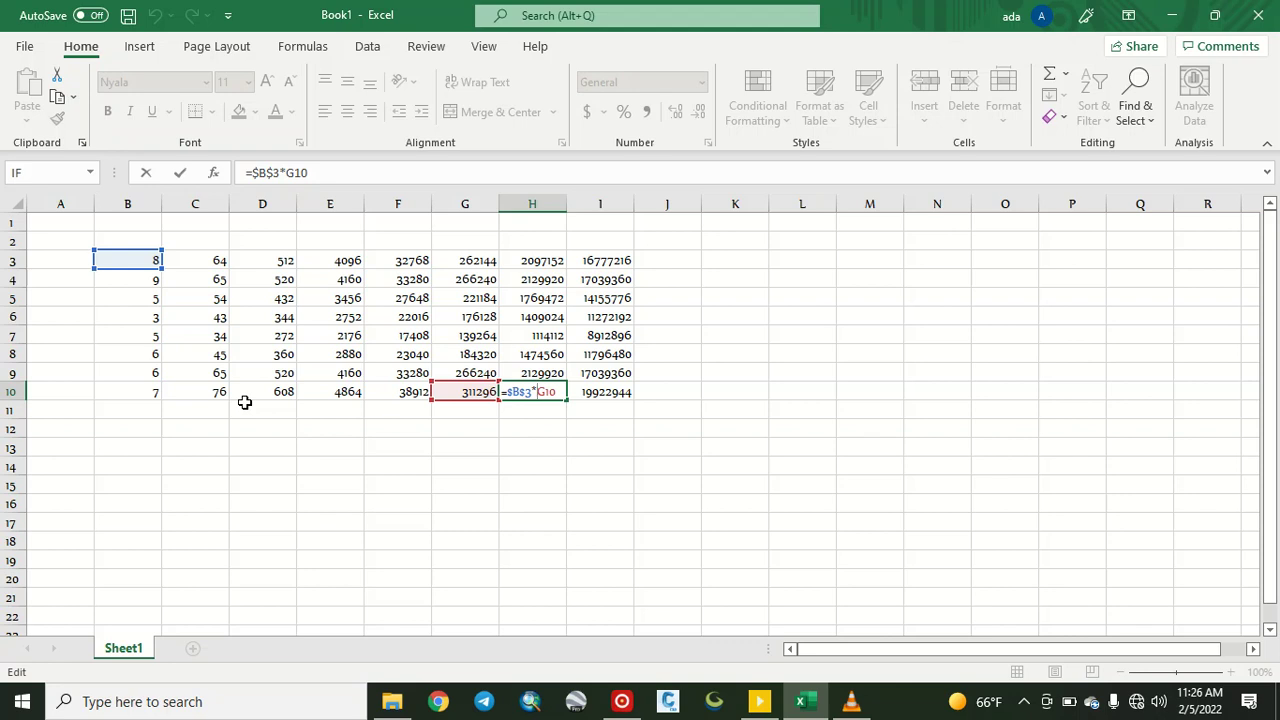
left_click(276, 259)
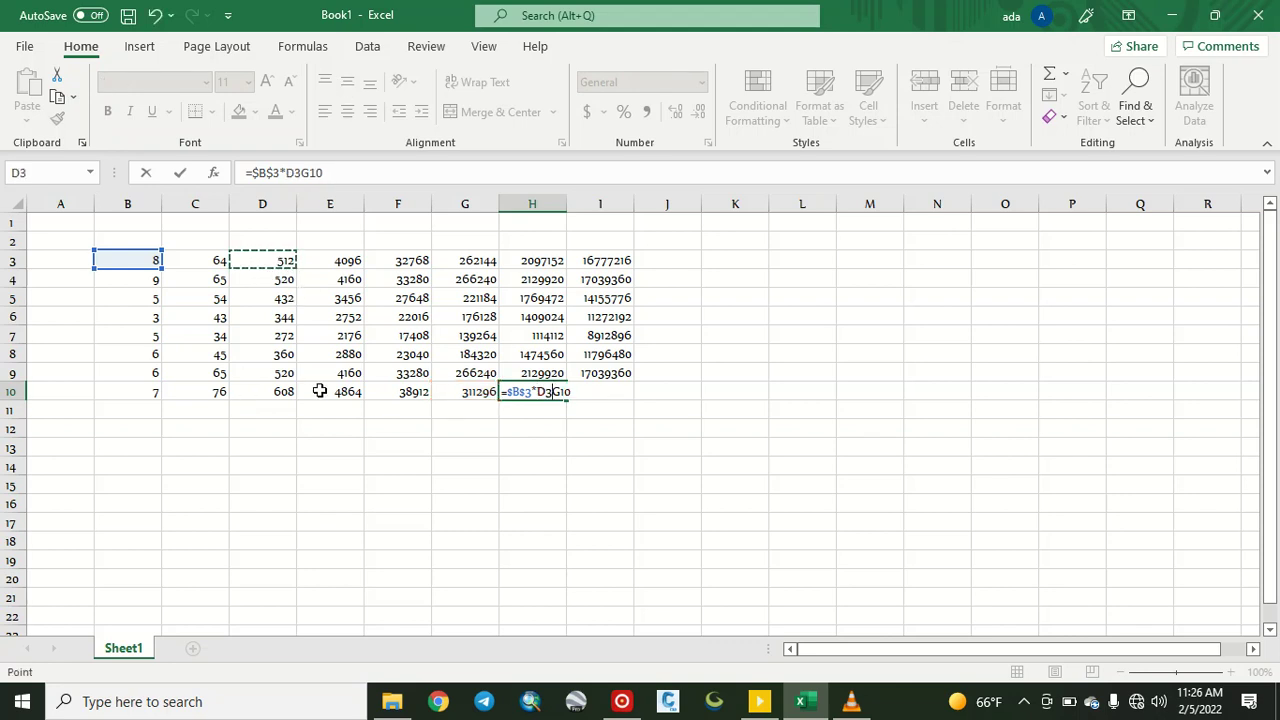
key("BackSpace")
key("BackSpace")
key("ctrl+Return")
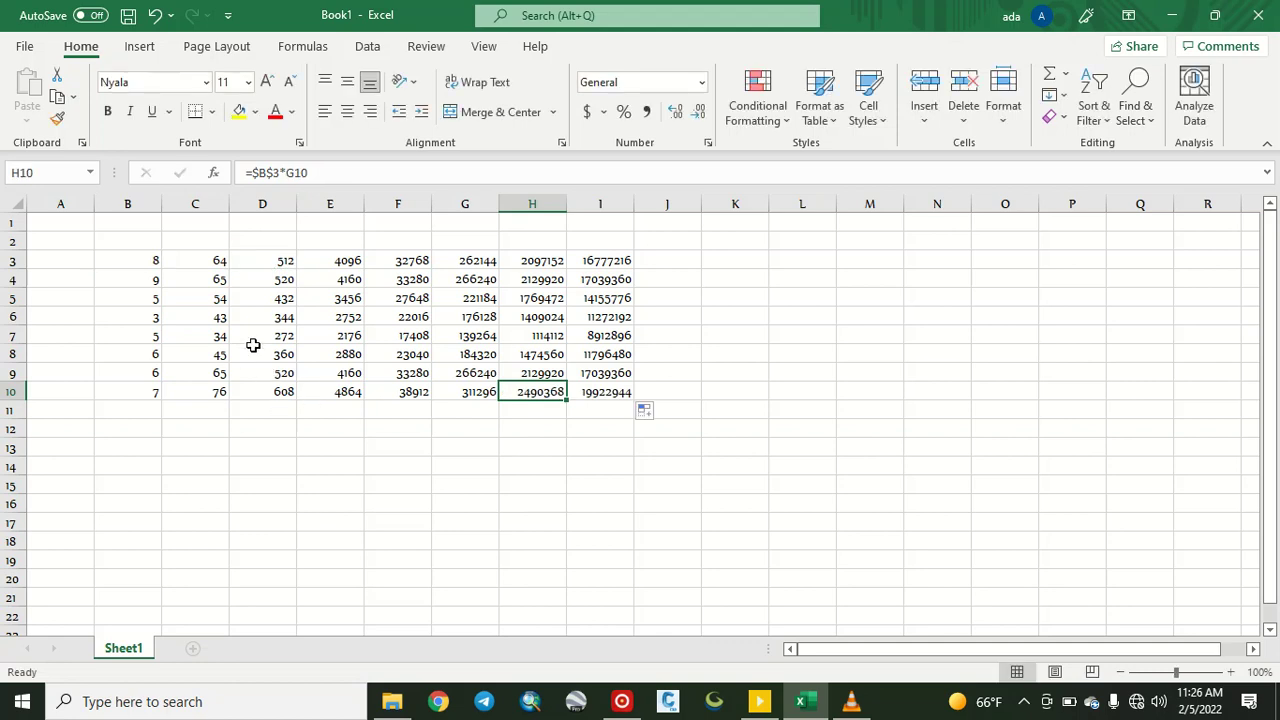
double_click(278, 259)
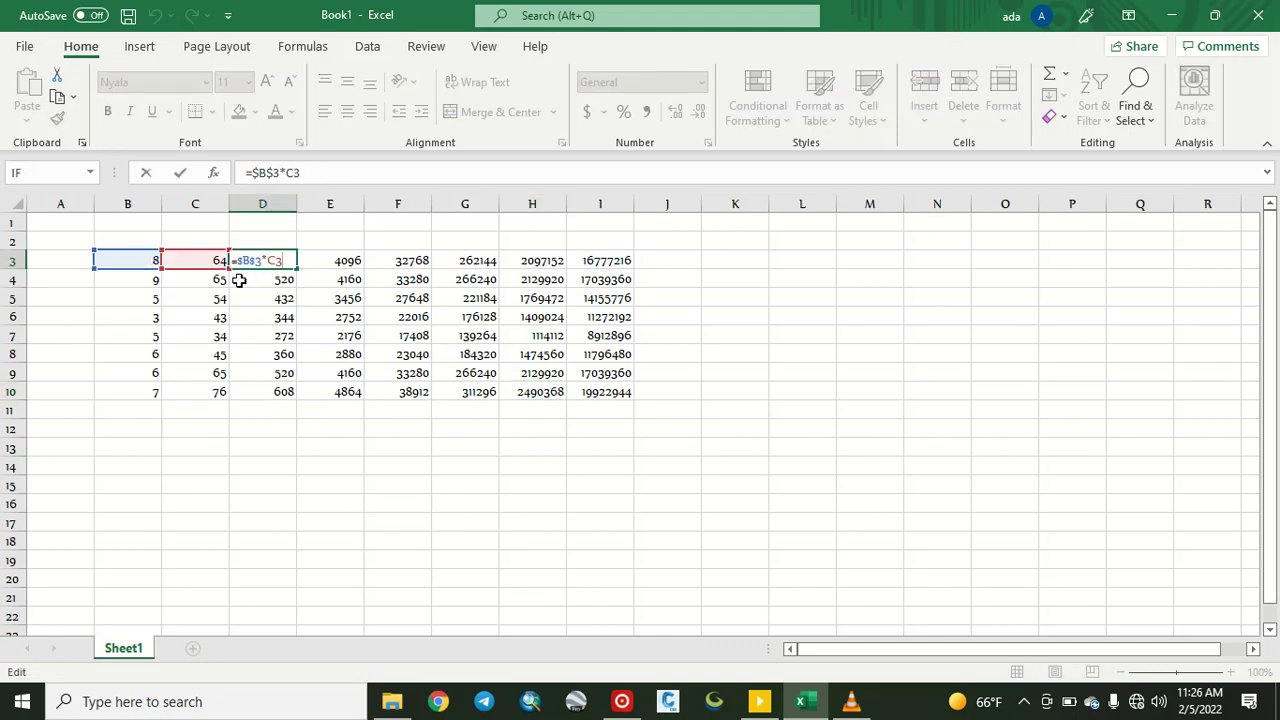